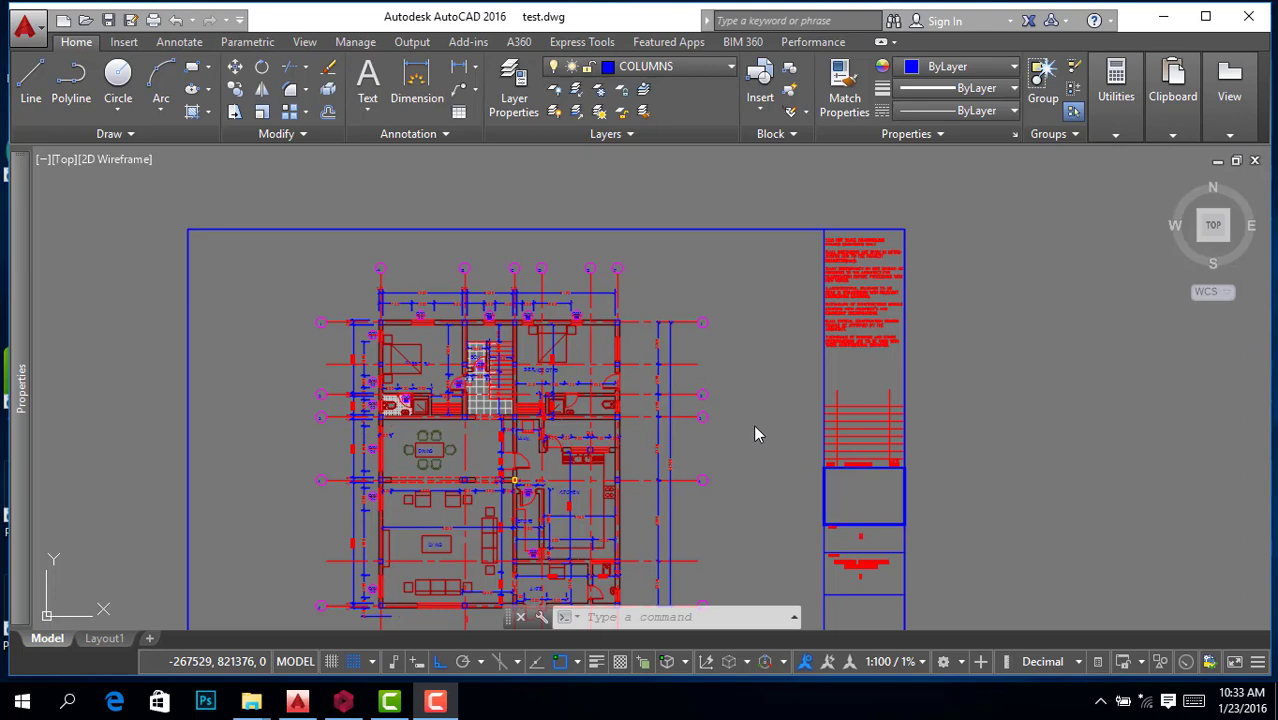
scroll(737, 360, down, 2)
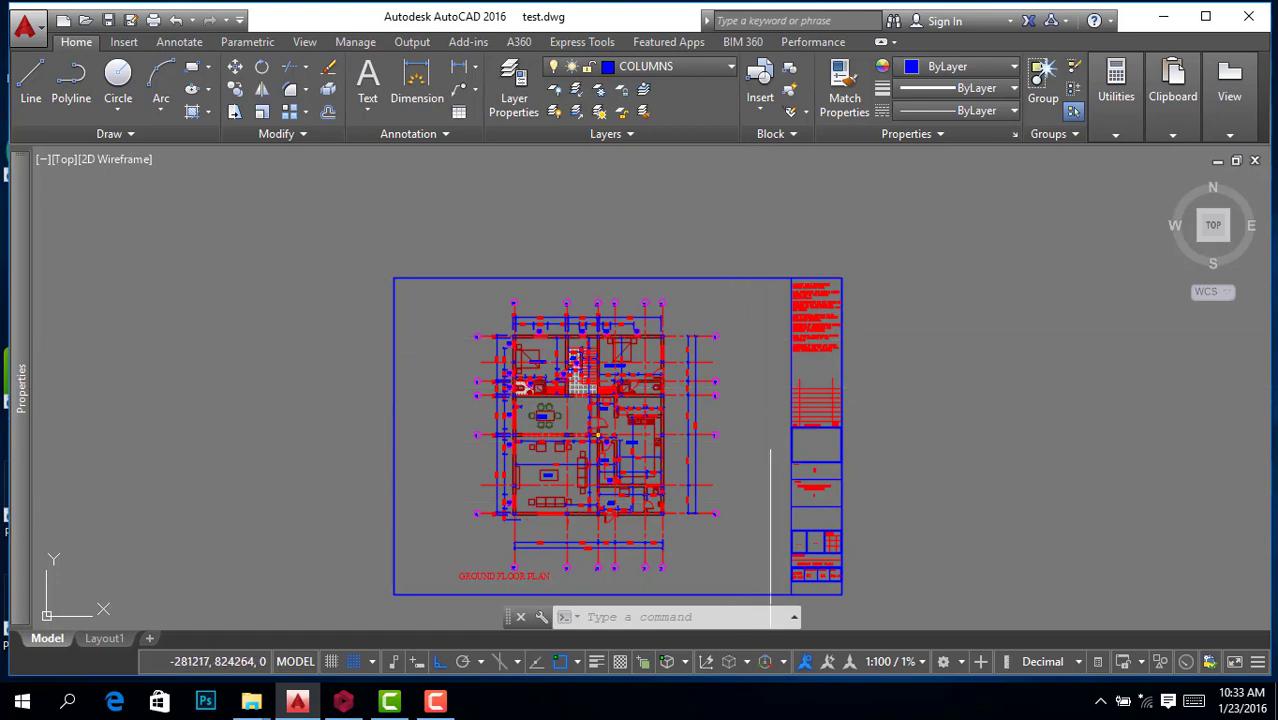
scroll(725, 378, up, 2)
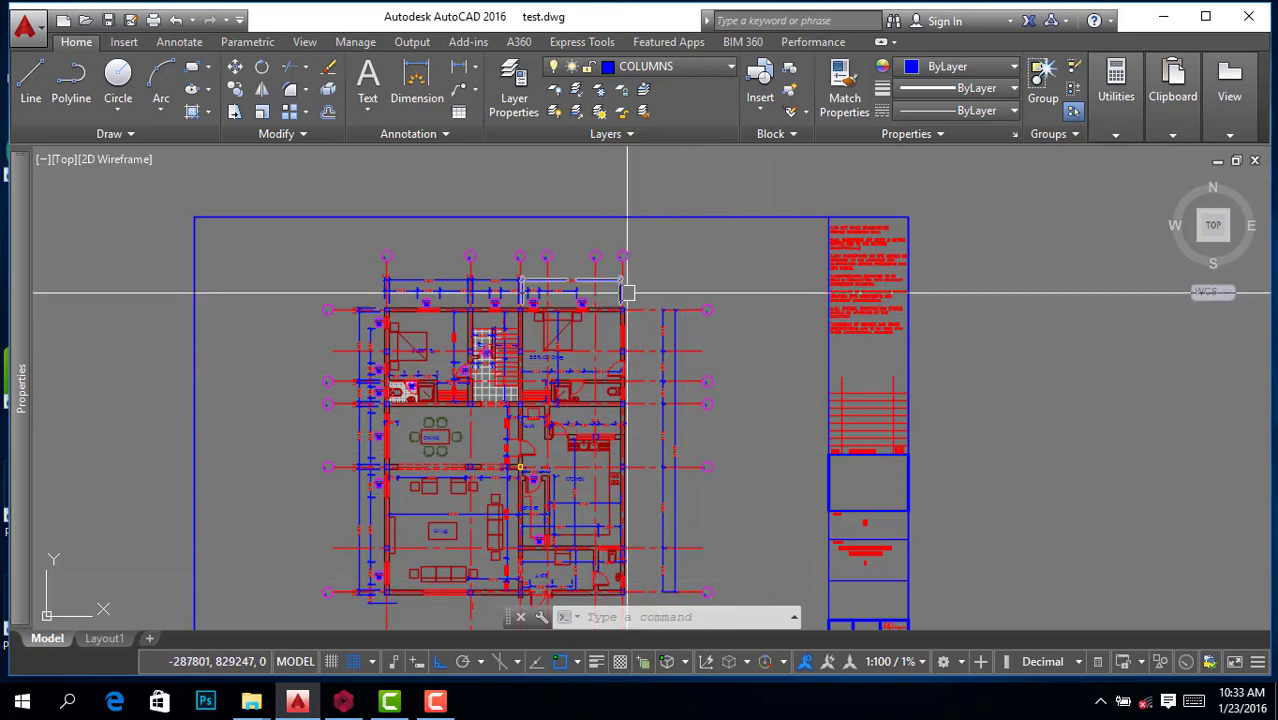
scroll(627, 292, up, 3)
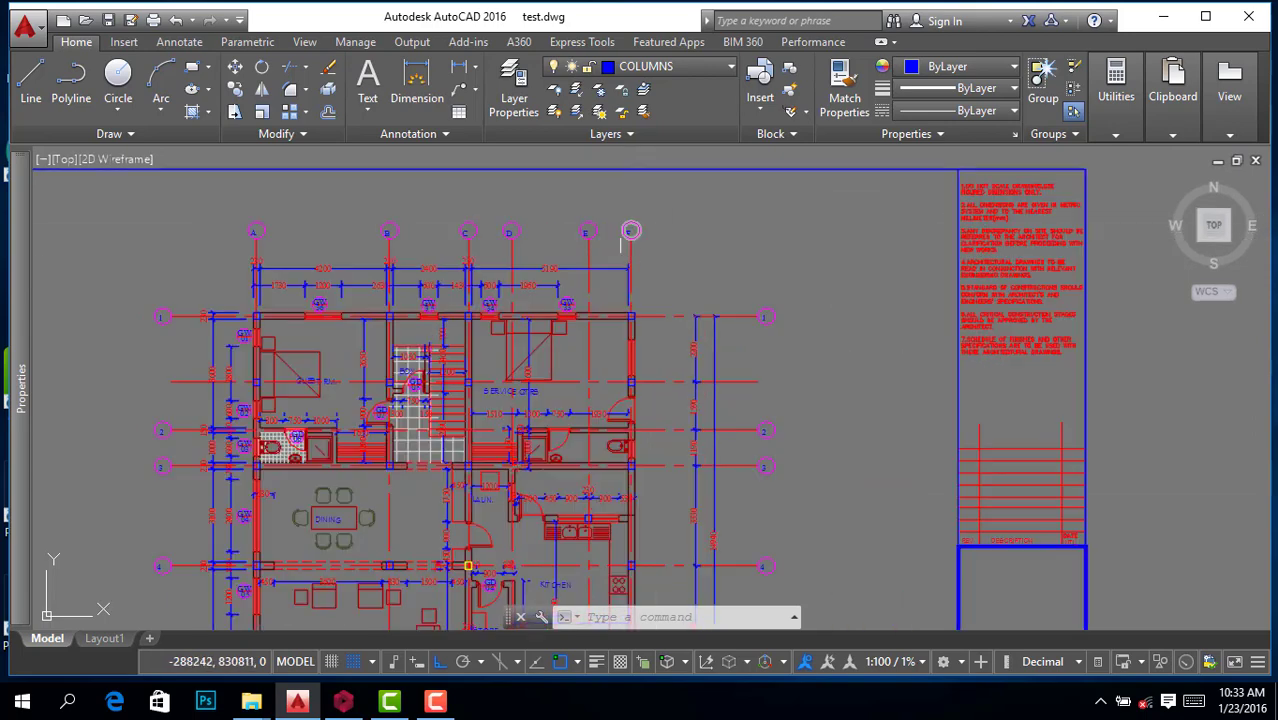
scroll(665, 248, down, 2)
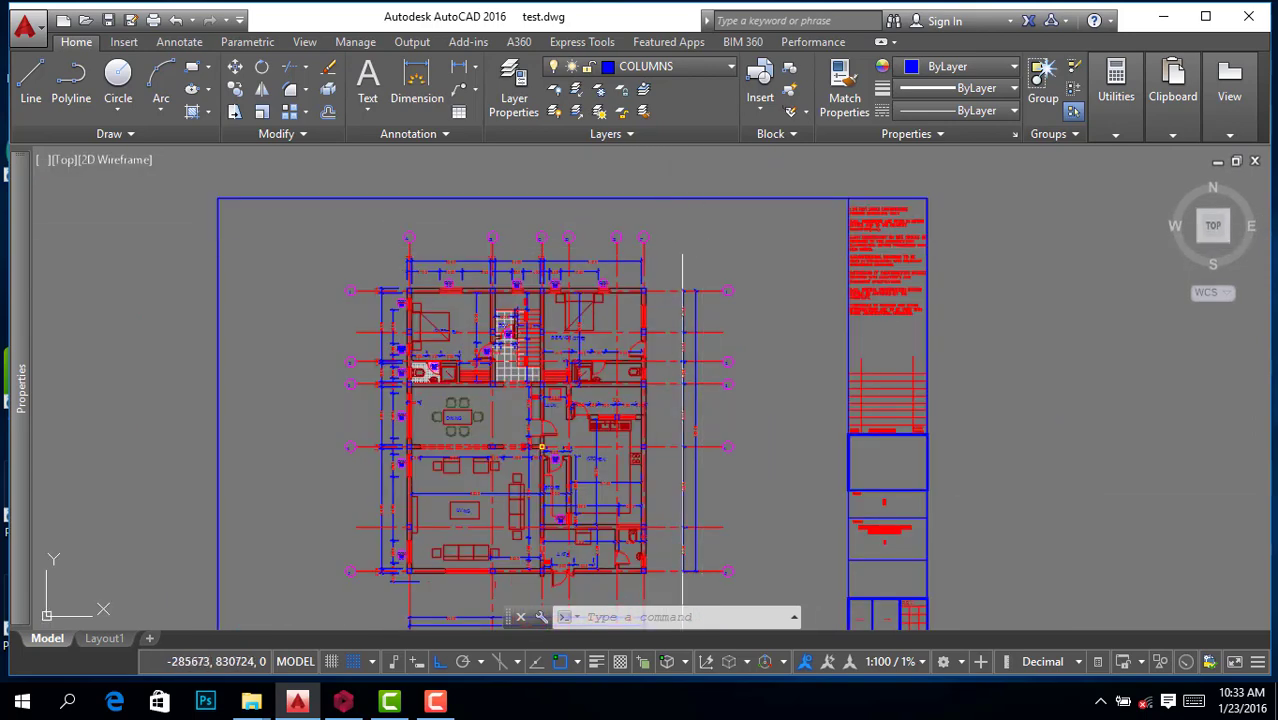
scroll(658, 250, up, 2)
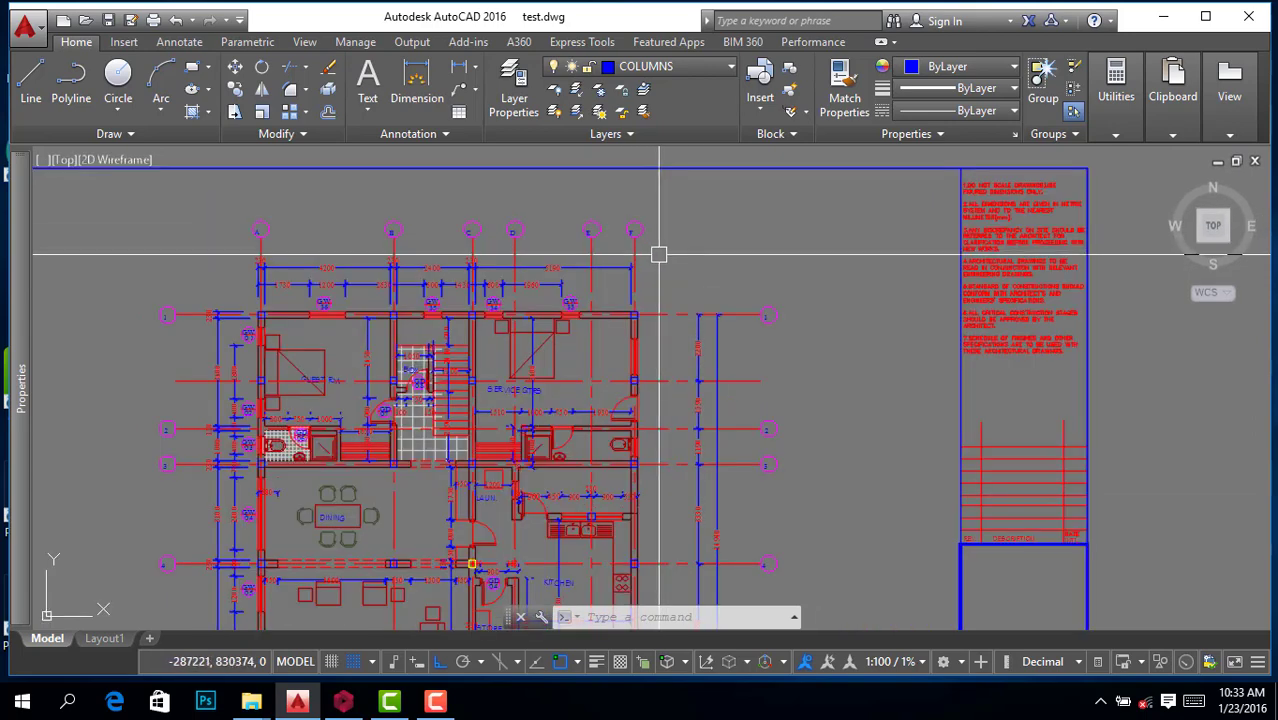
click(436, 703)
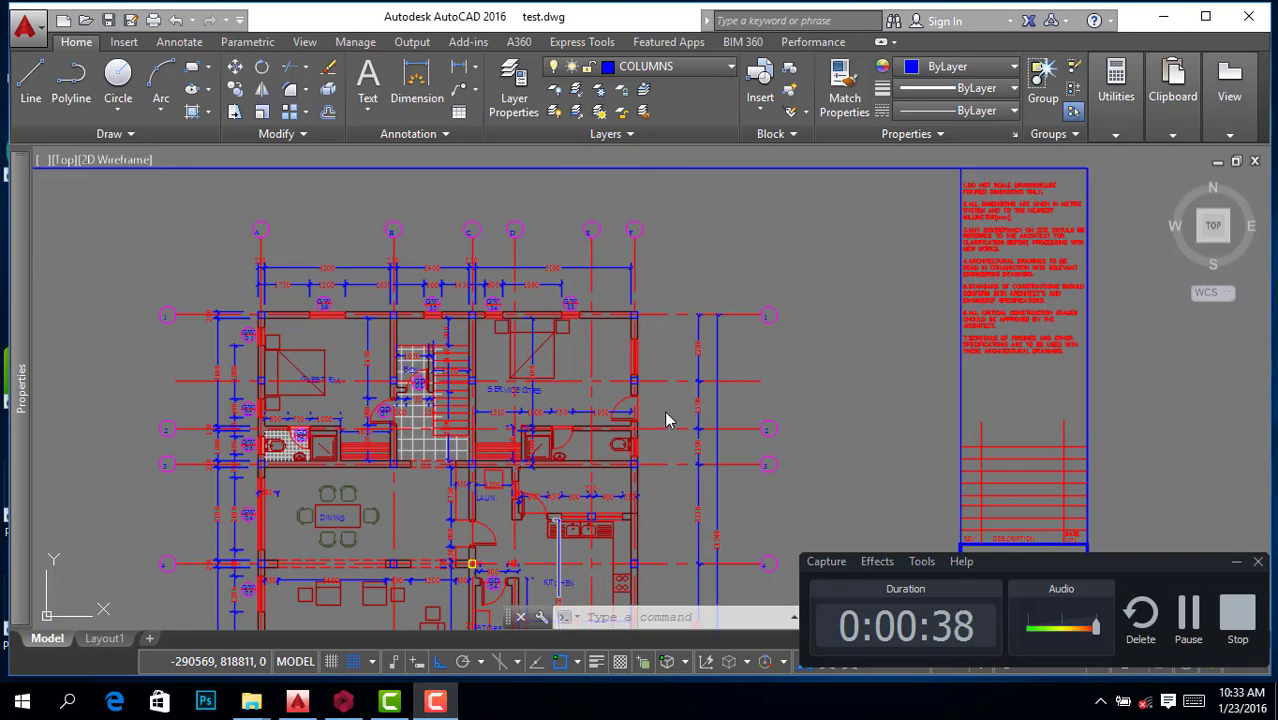
click(748, 321)
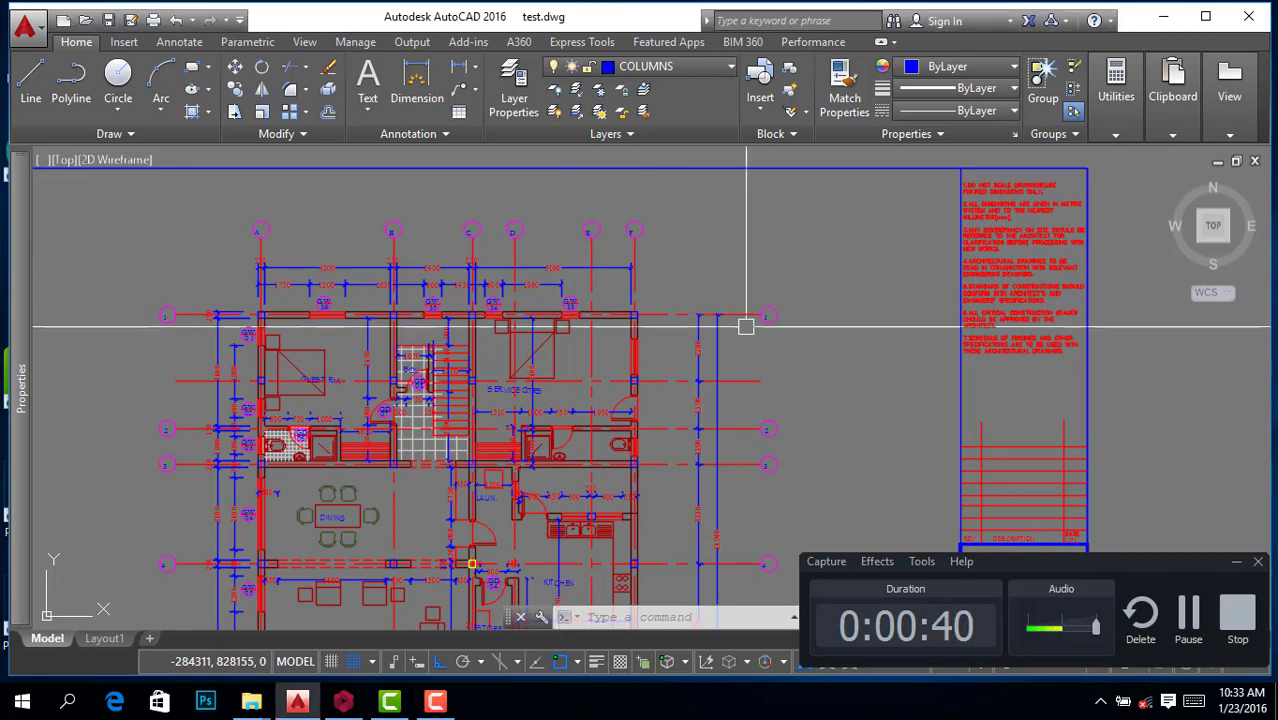
Step: Select gridlines 1, F, E, D, C and B, extend the selection to all similar axis lines, and clear the selection
click(740, 314)
scroll(668, 251, up, 4)
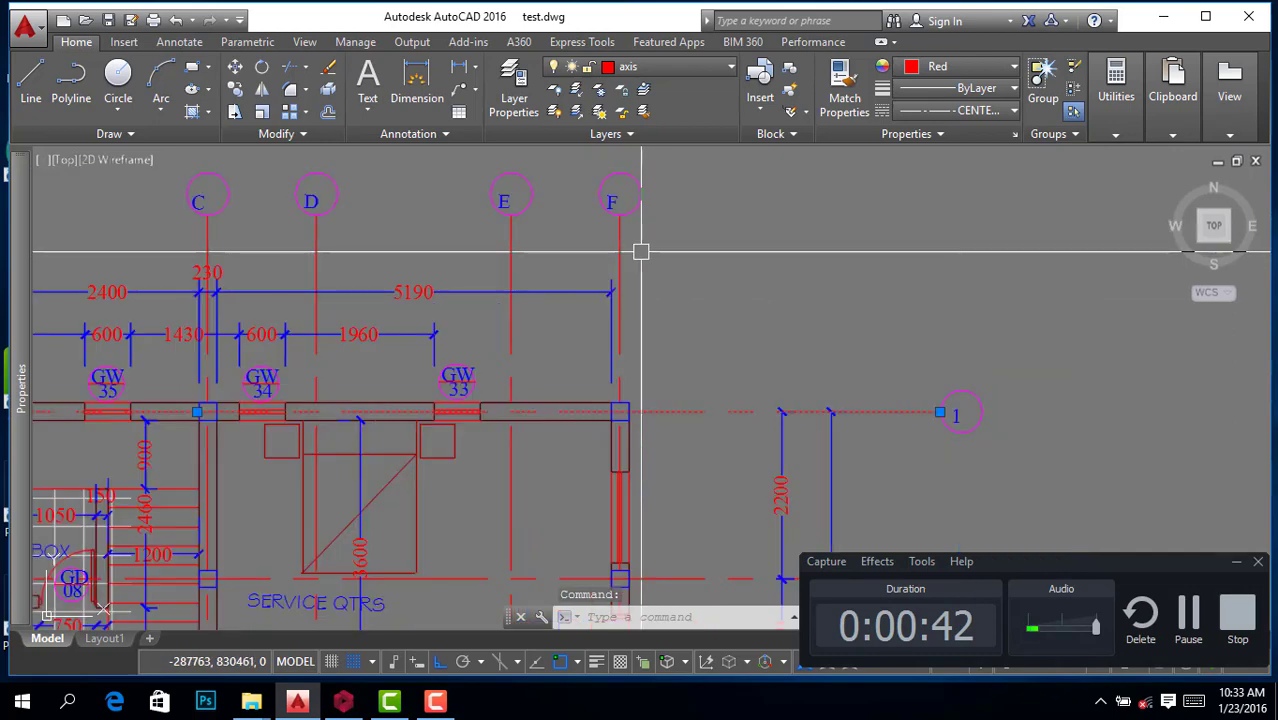
click(617, 246)
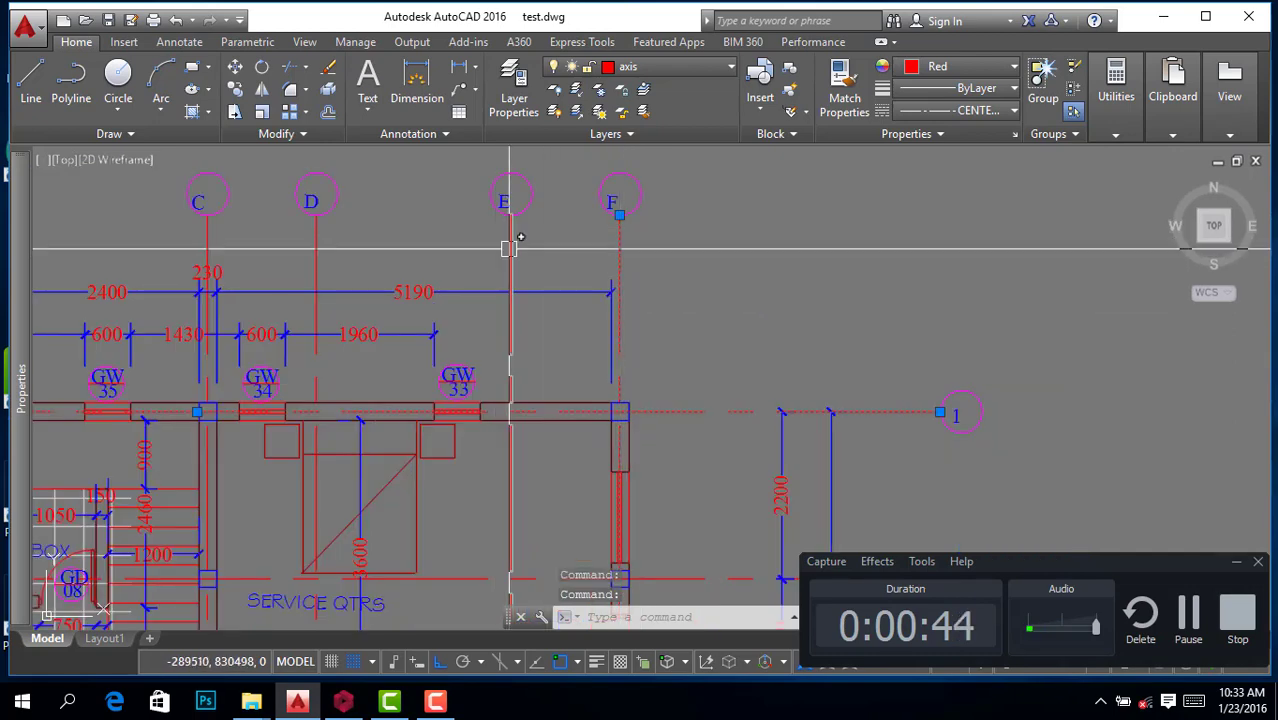
click(510, 246)
click(310, 236)
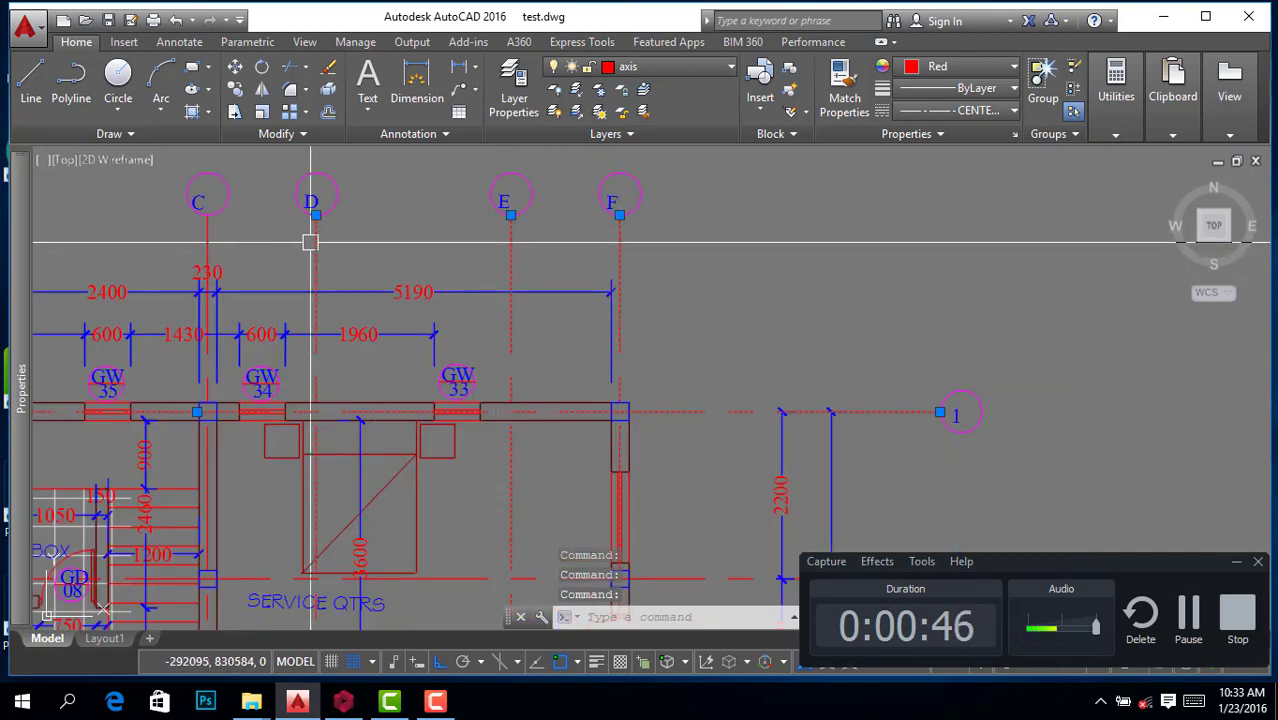
click(205, 240)
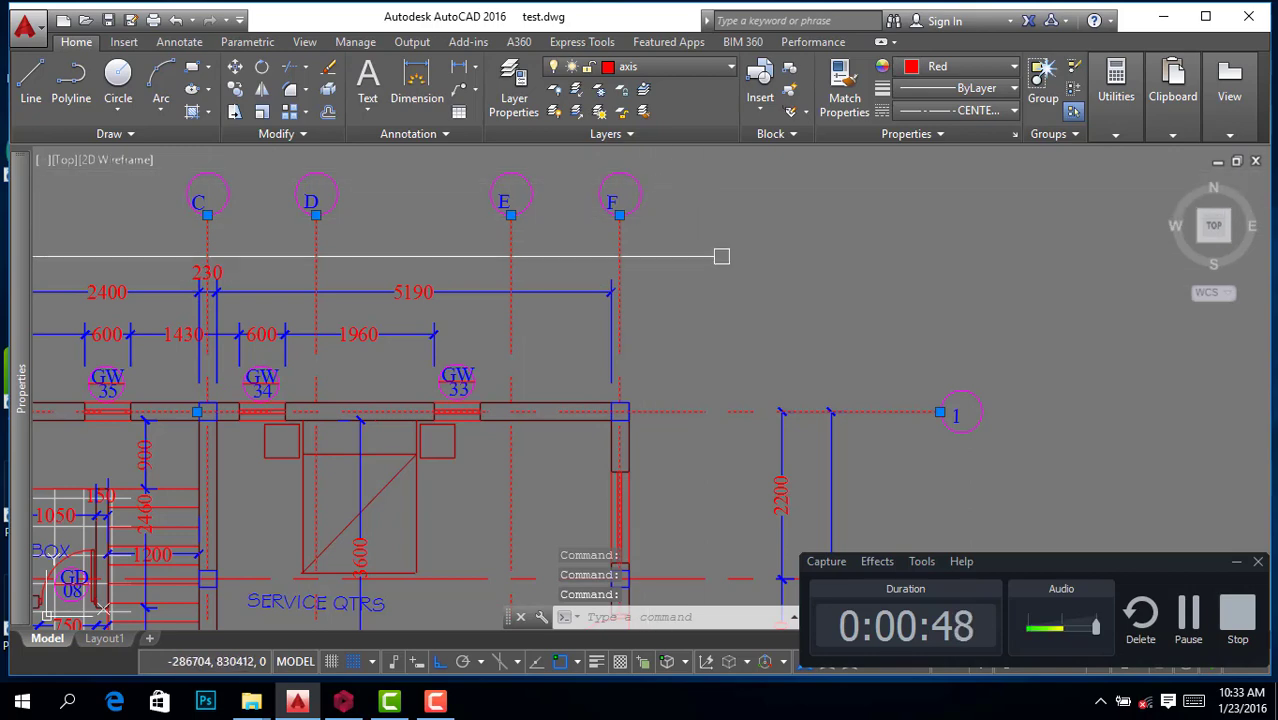
scroll(720, 255, down, 5)
scroll(649, 280, up, 4)
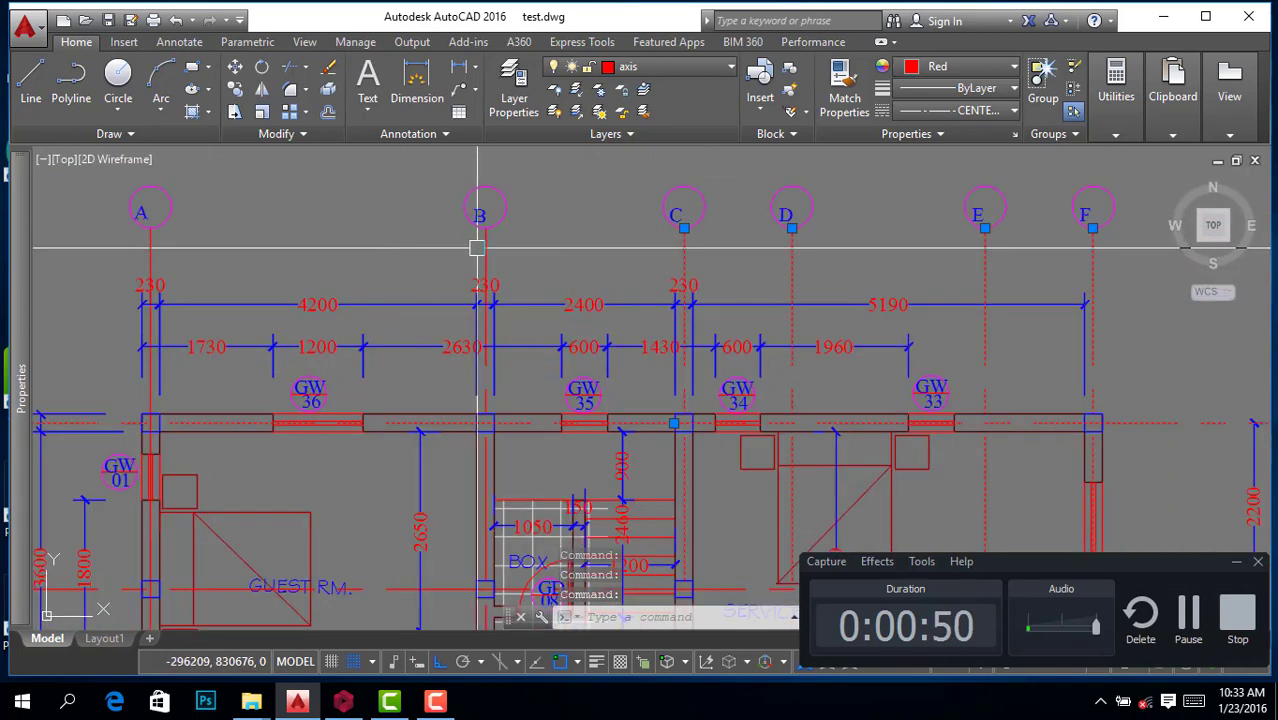
right_click(558, 253)
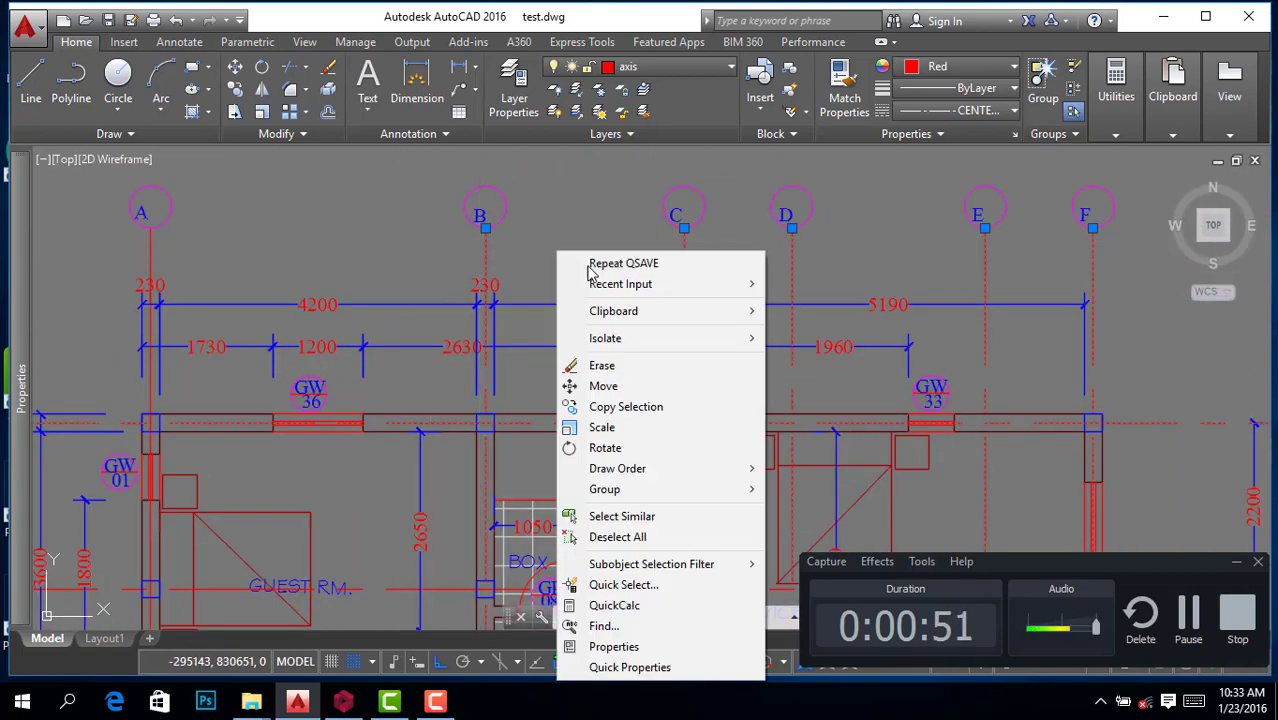
click(704, 516)
scroll(615, 244, down, 4)
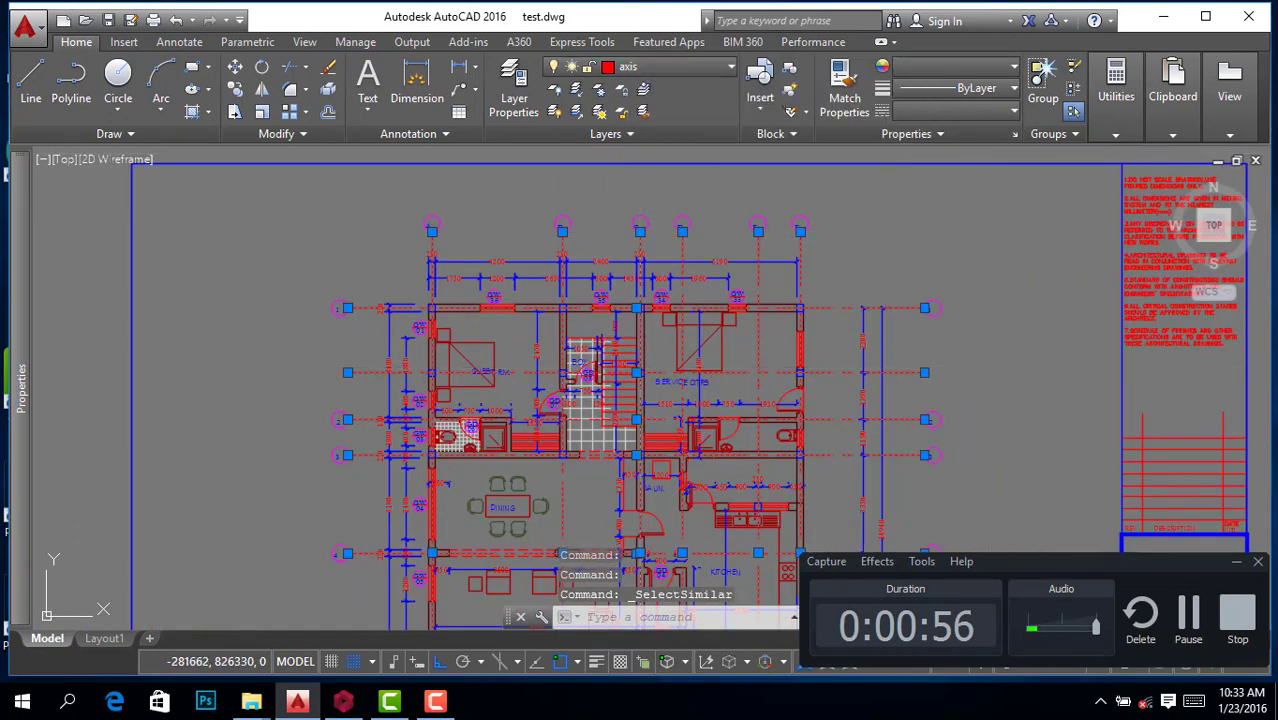
key(Escape)
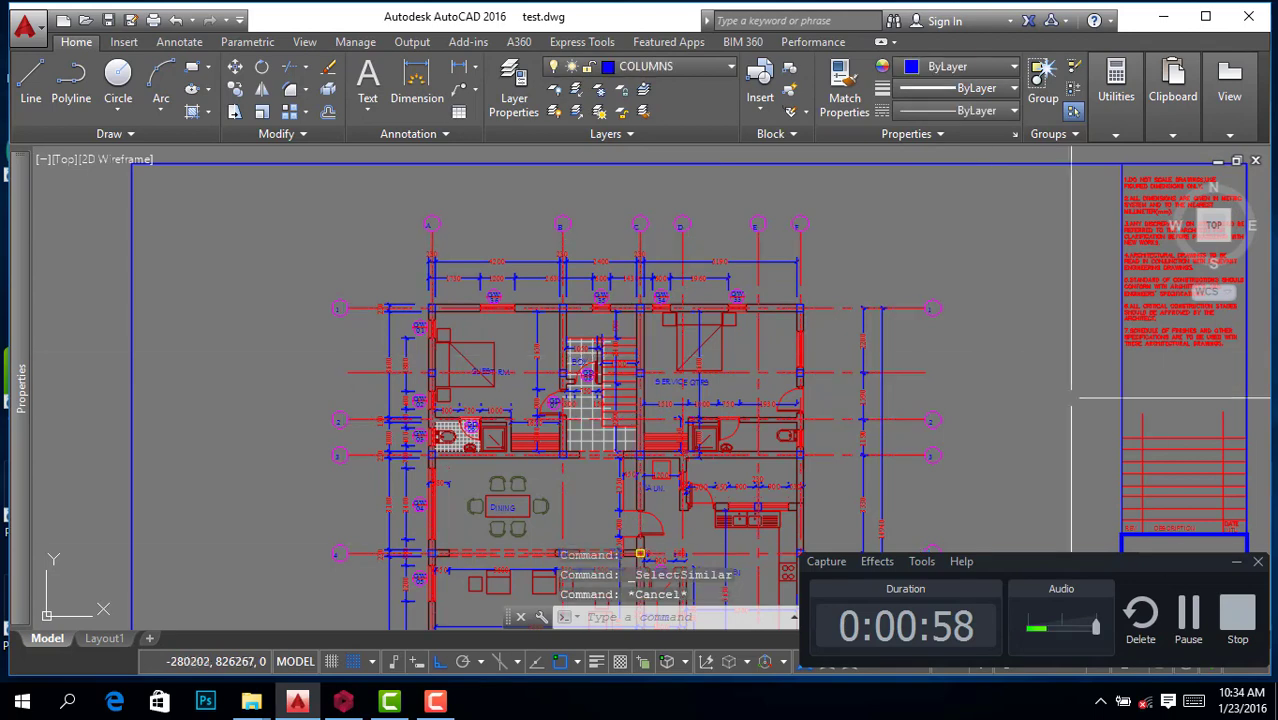
Step: Select the column where gridlines 3 and F meet, extend the selection to all similar columns, and clear the selection
drag(1088, 571, 1095, 655)
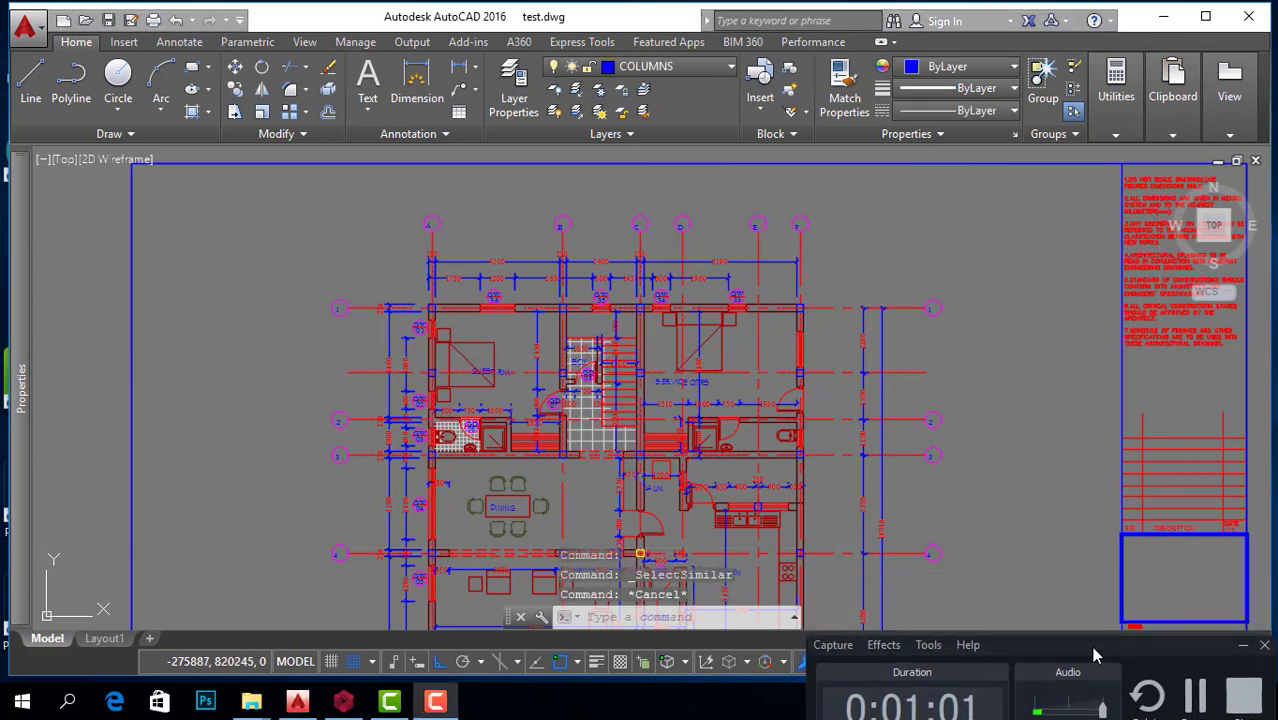
scroll(815, 455, up, 2)
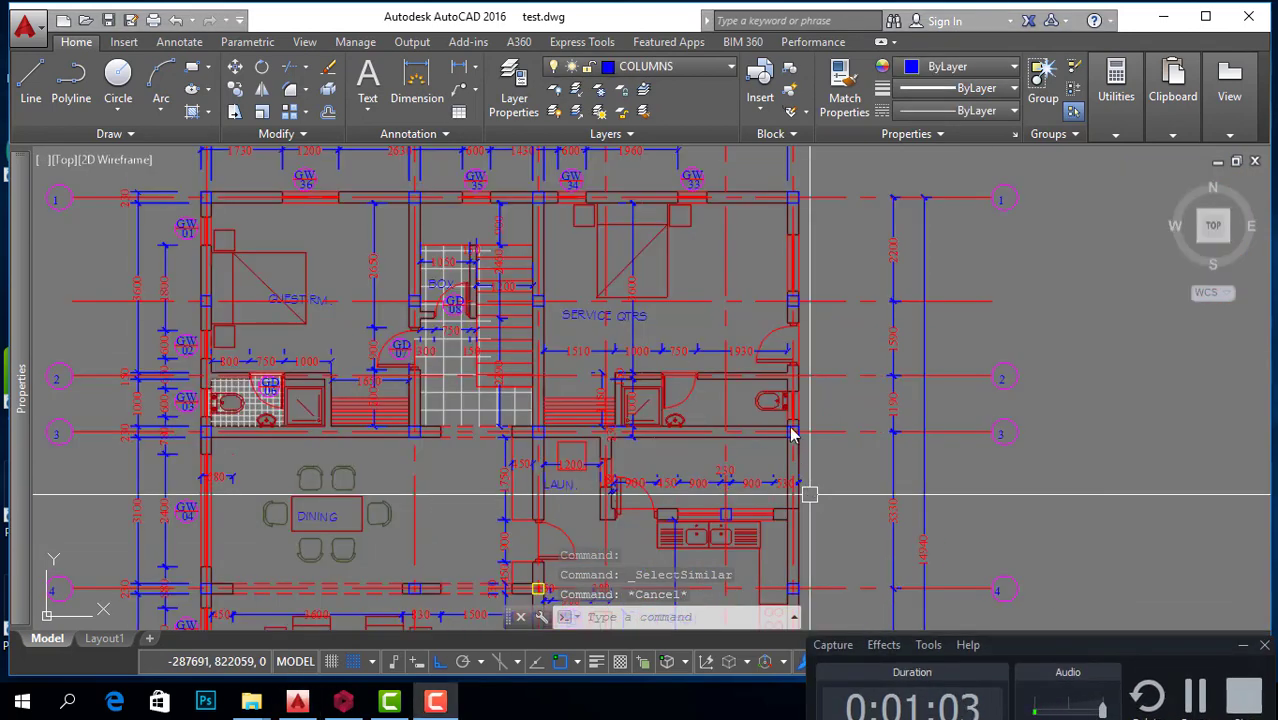
scroll(800, 465, up, 2)
scroll(800, 450, up, 3)
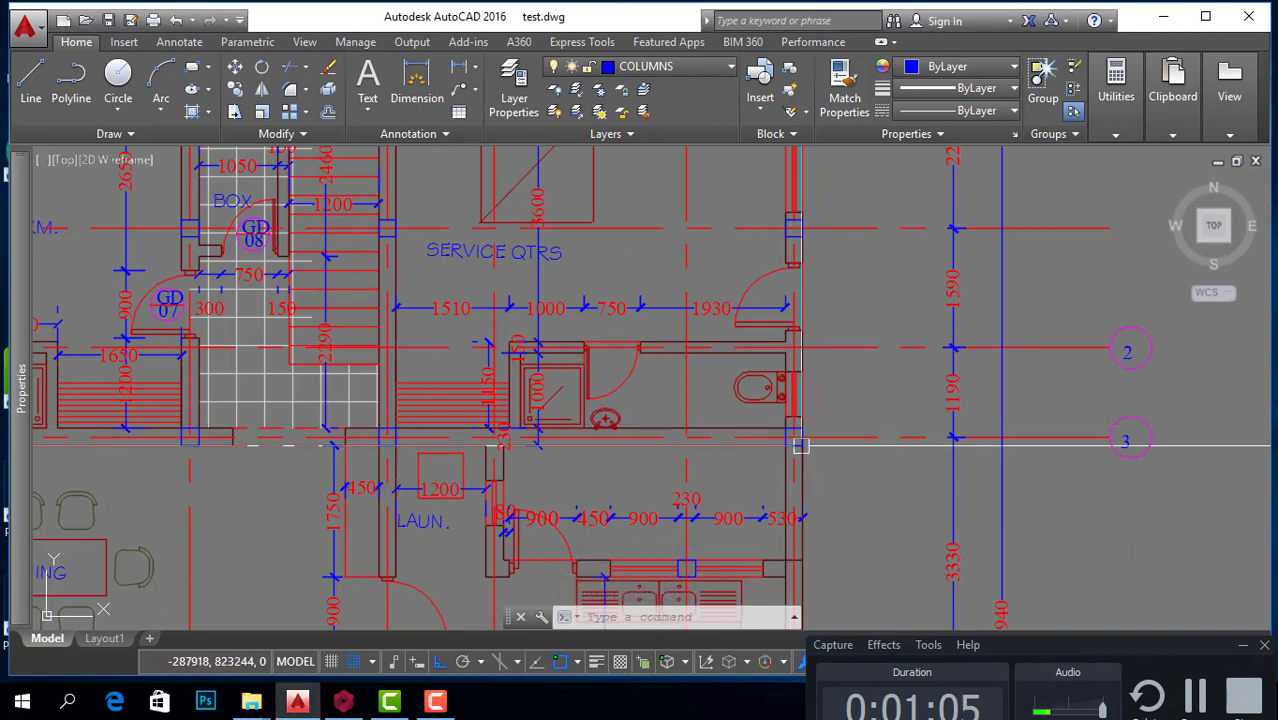
click(798, 448)
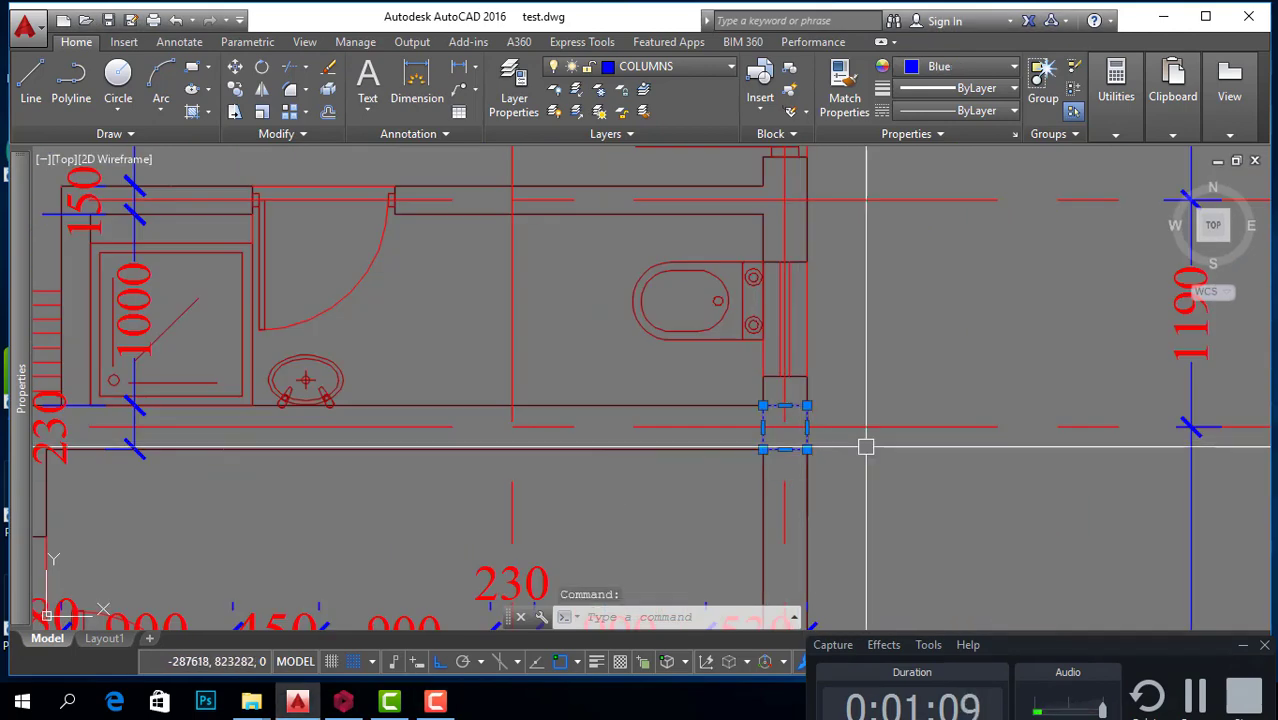
right_click(863, 378)
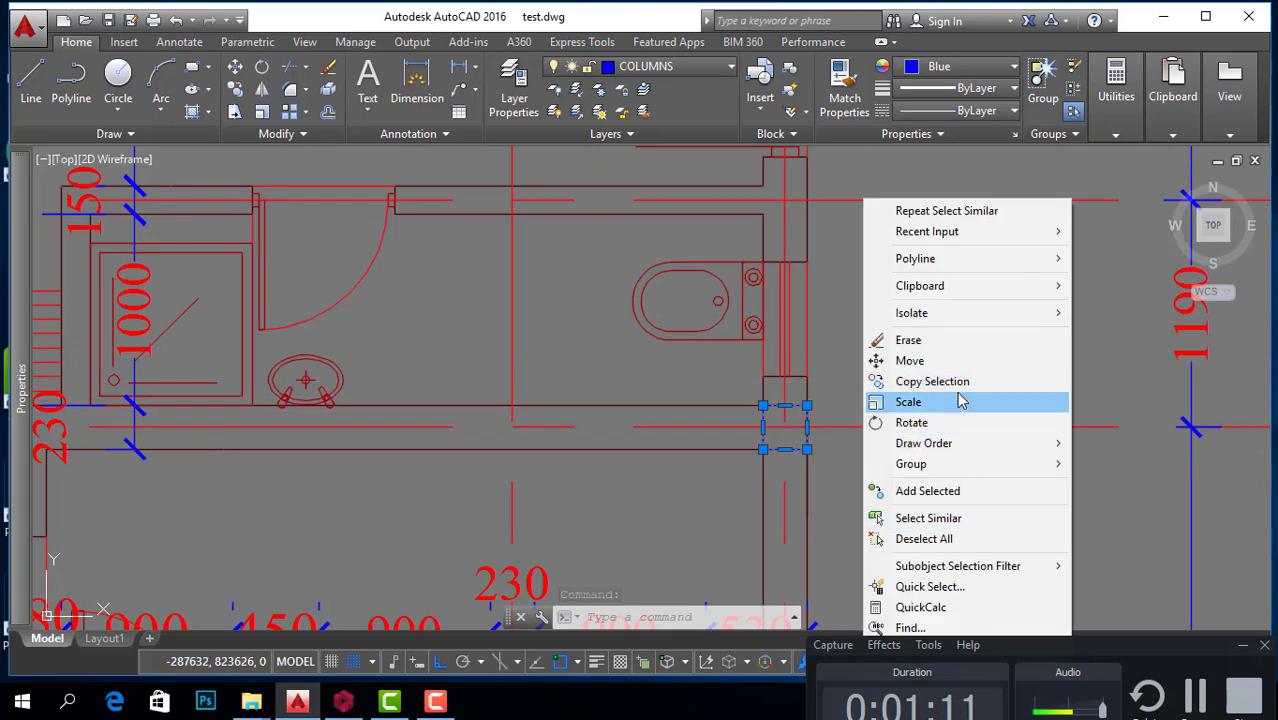
click(958, 518)
scroll(893, 426, down, 2)
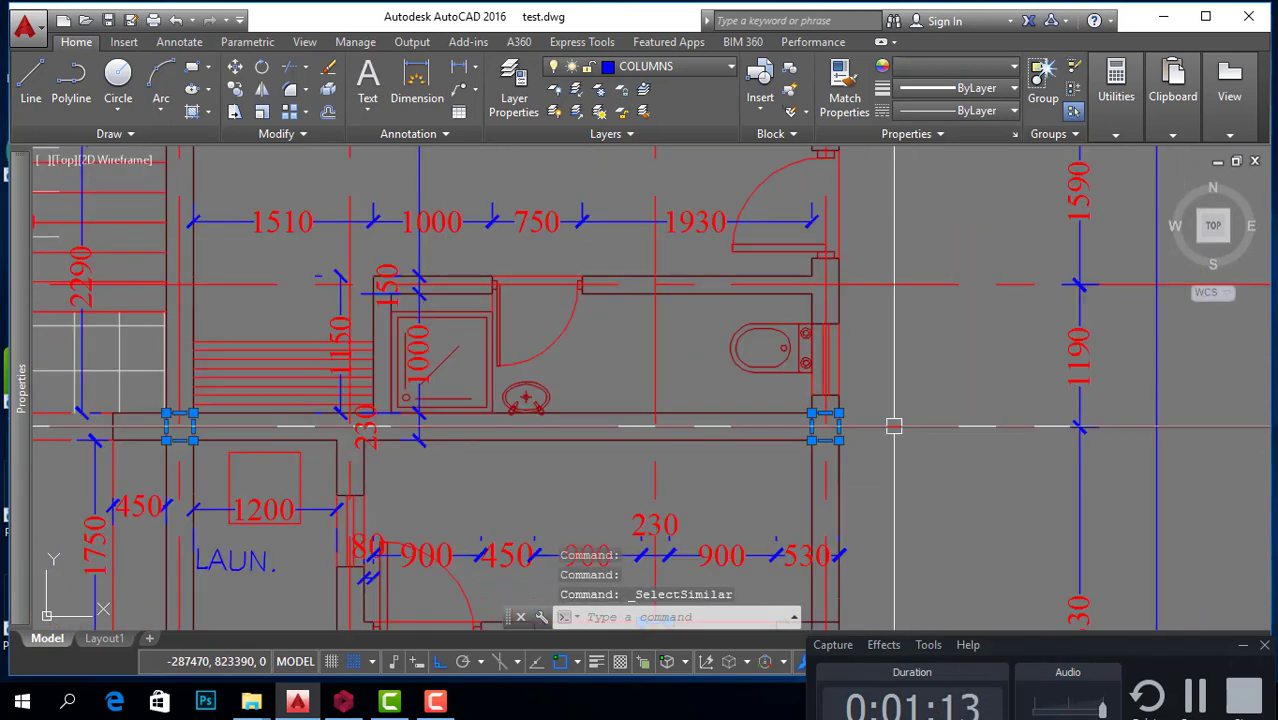
scroll(893, 426, down, 5)
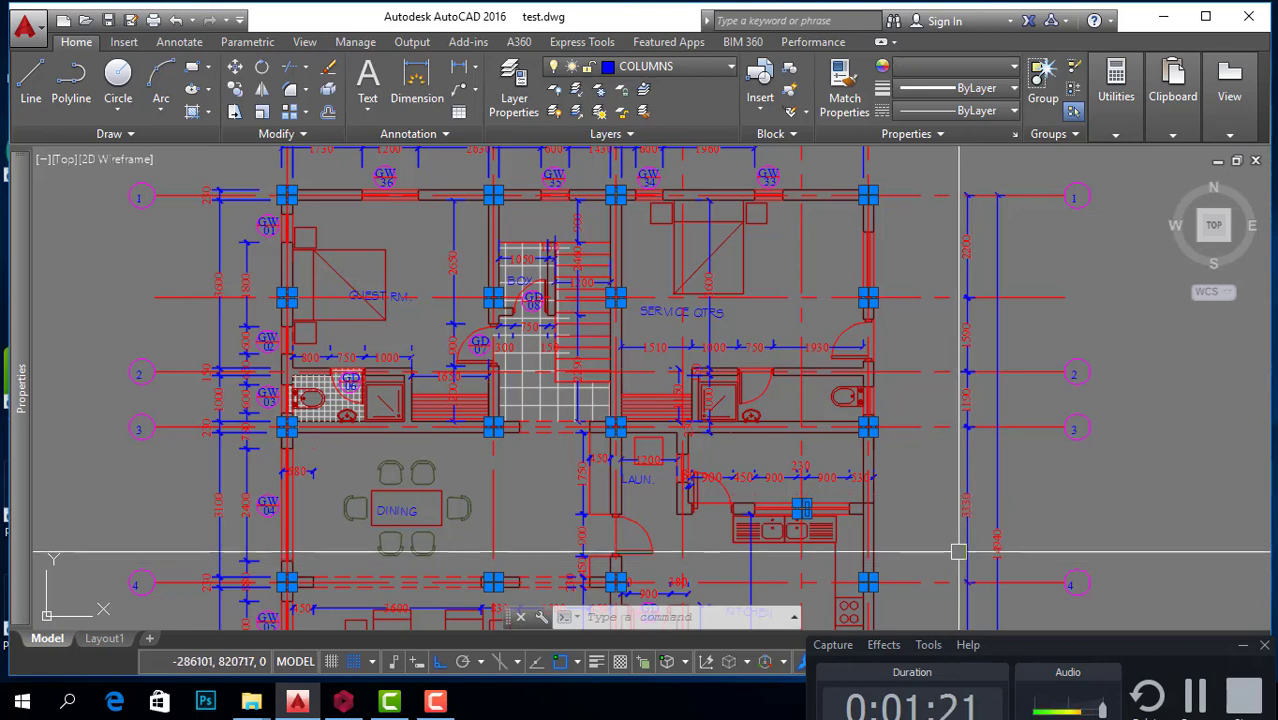
key(Escape)
scroll(514, 449, down, 2)
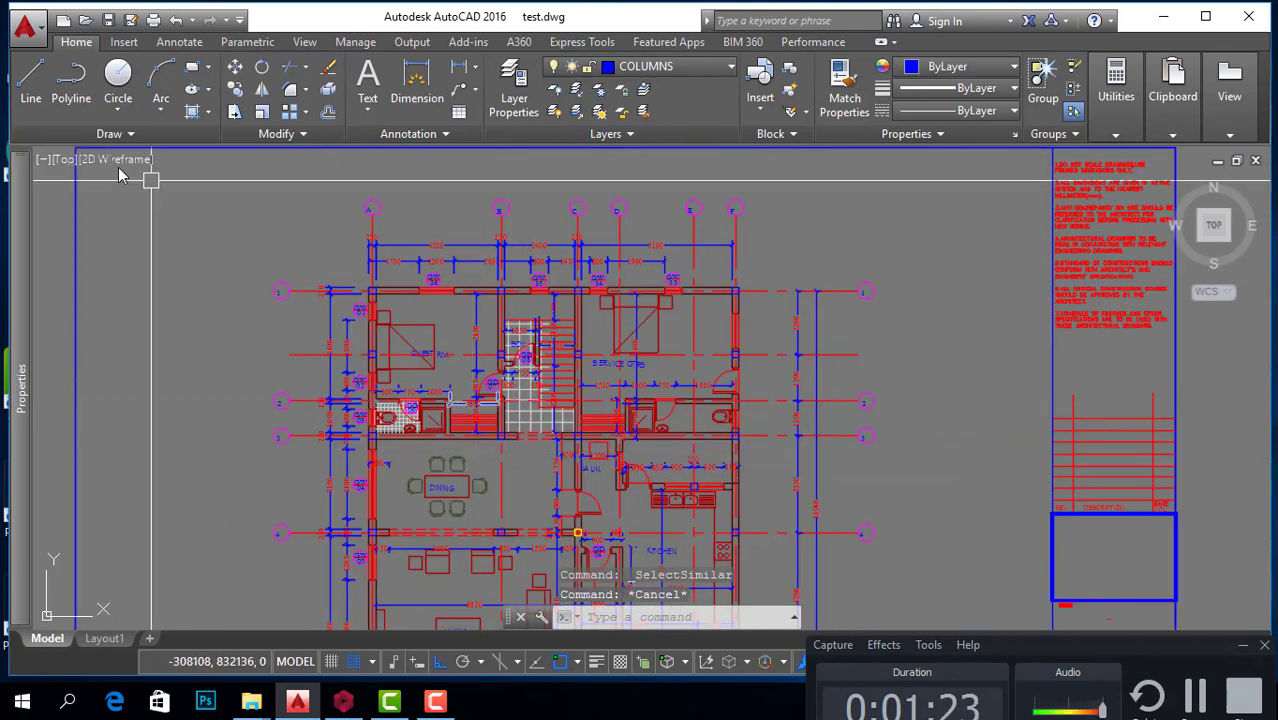
Step: Save the floor plan to the Desktop as test.dxf in the AutoCAD 2004/LT2004 DXF format
click(24, 25)
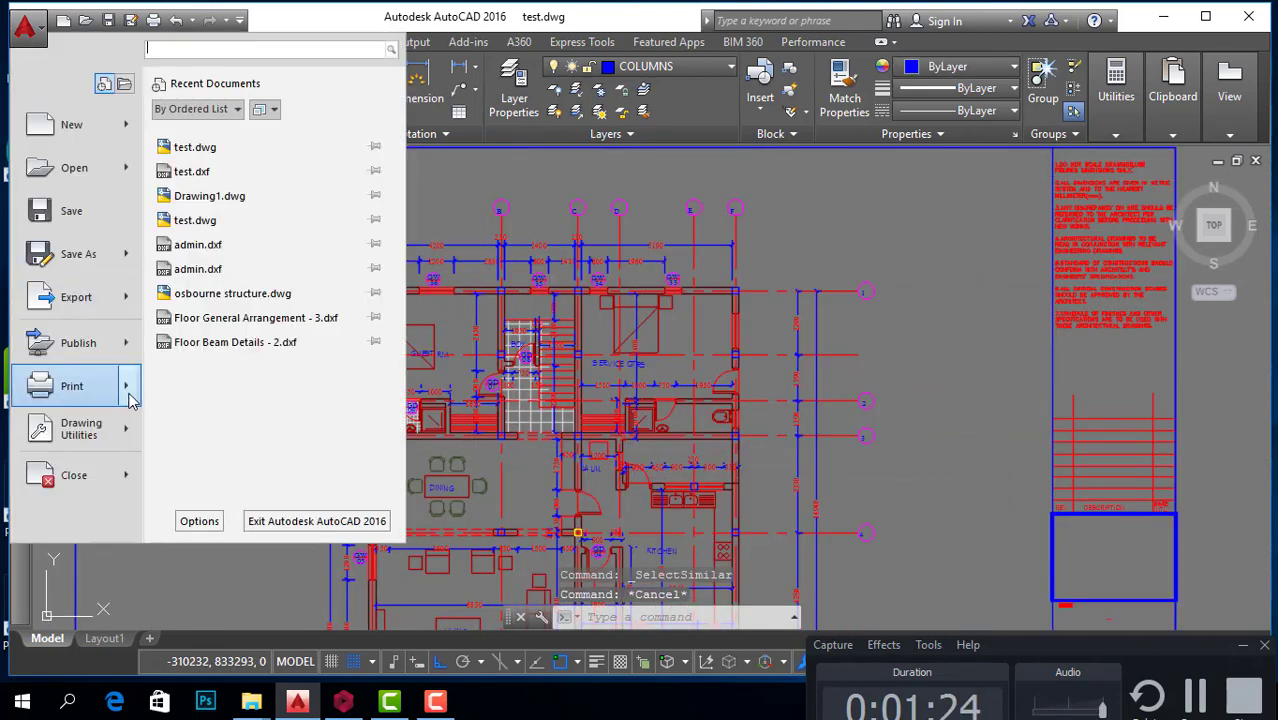
click(78, 254)
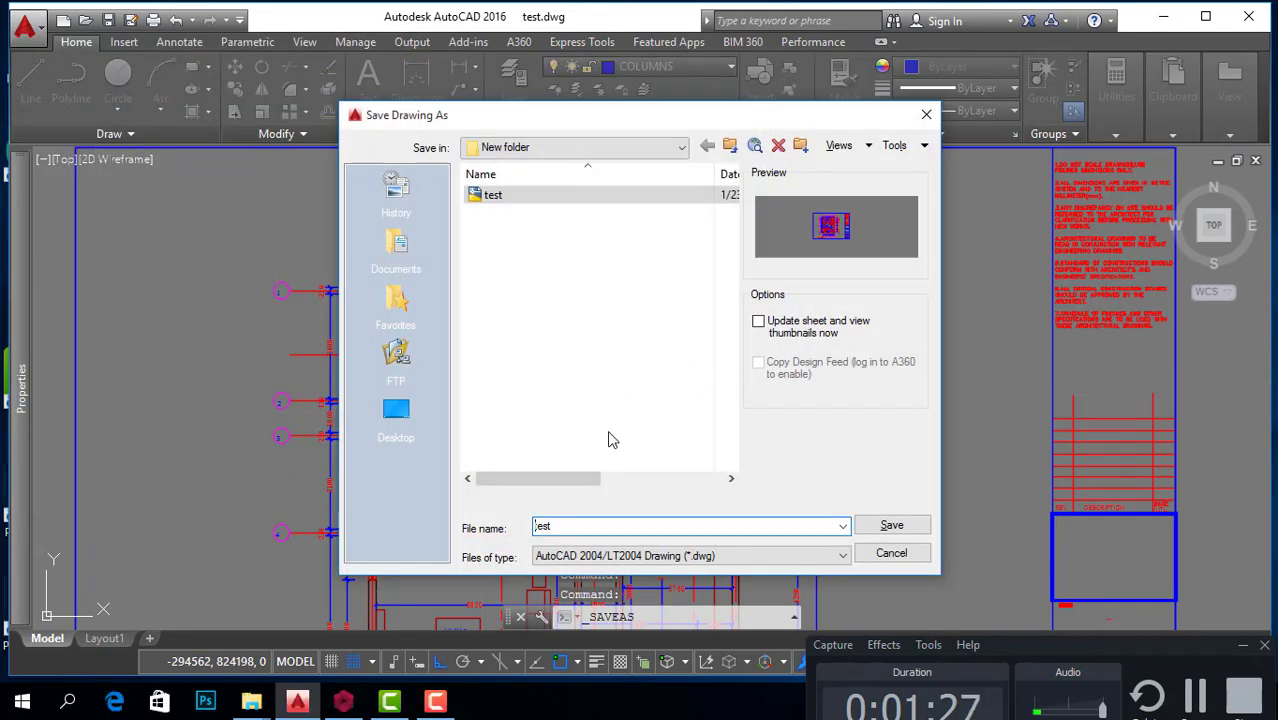
click(702, 556)
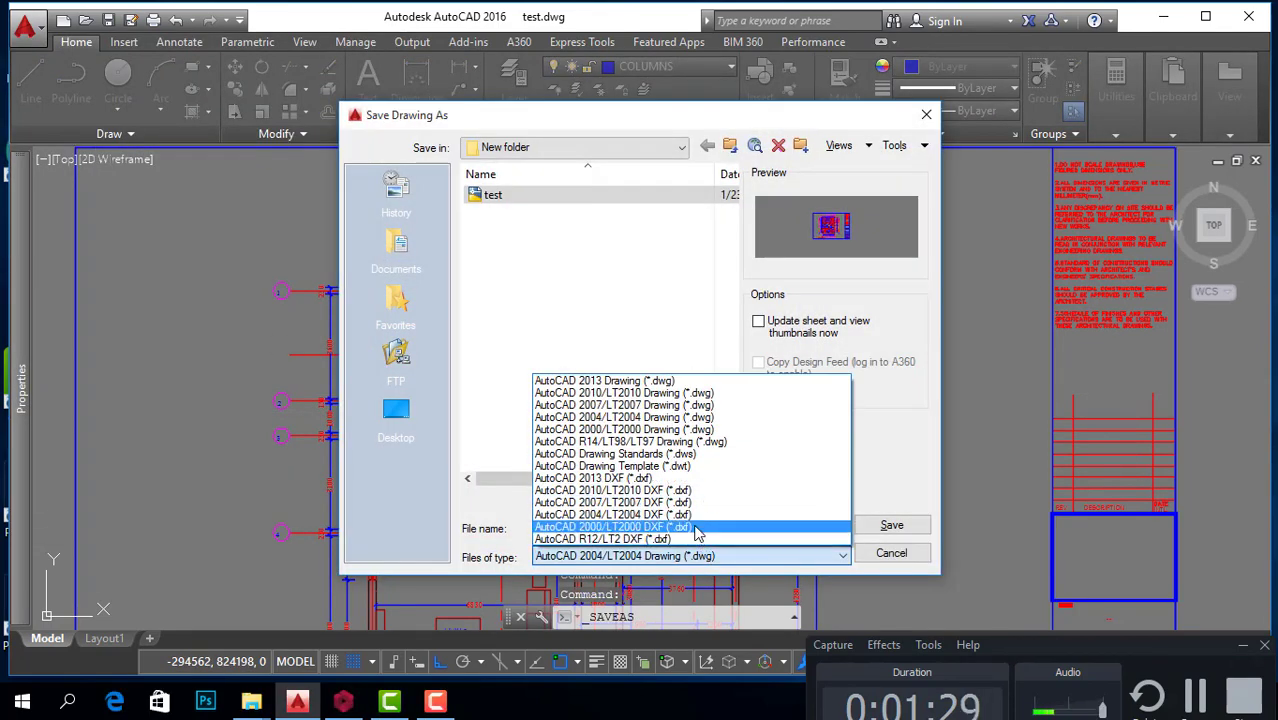
click(690, 514)
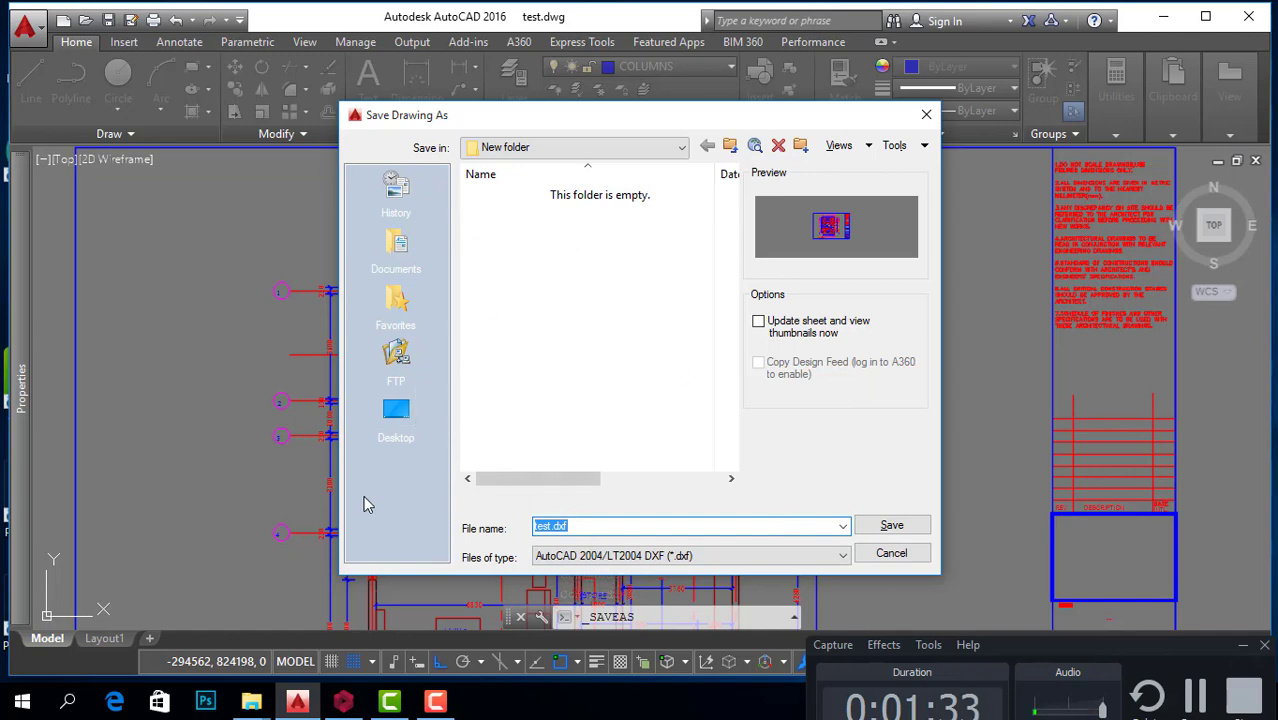
click(392, 425)
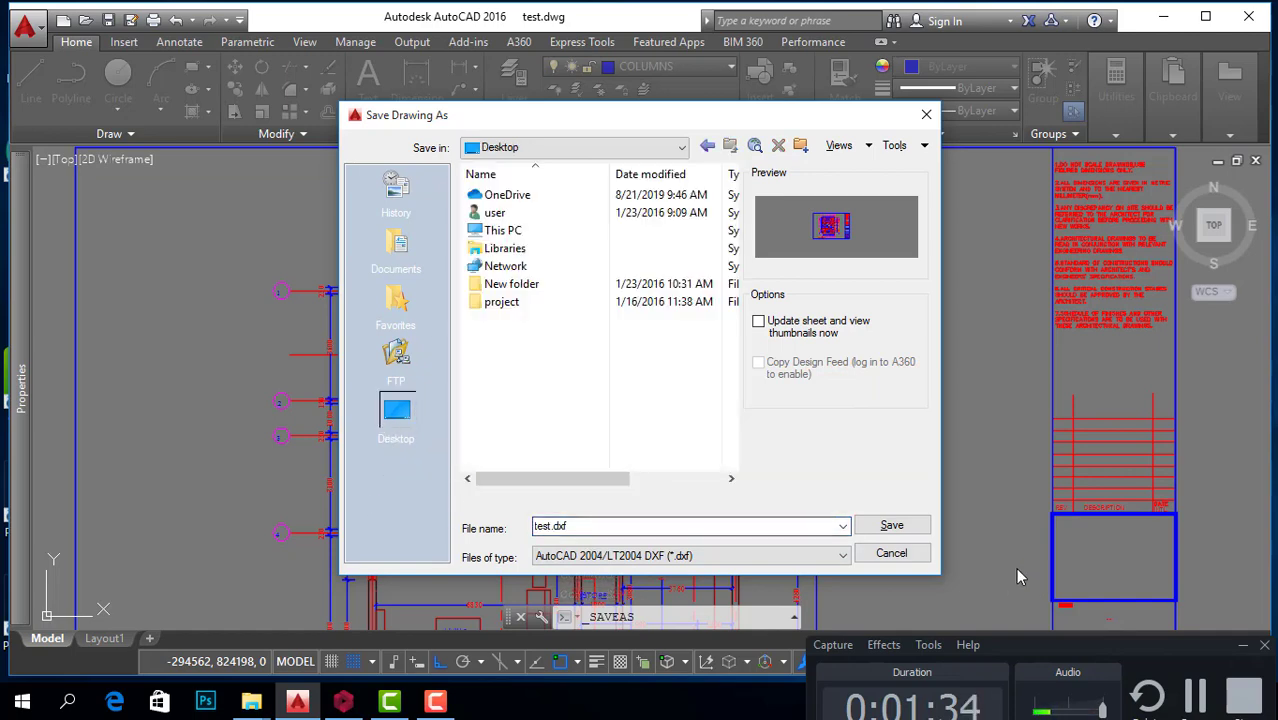
click(893, 525)
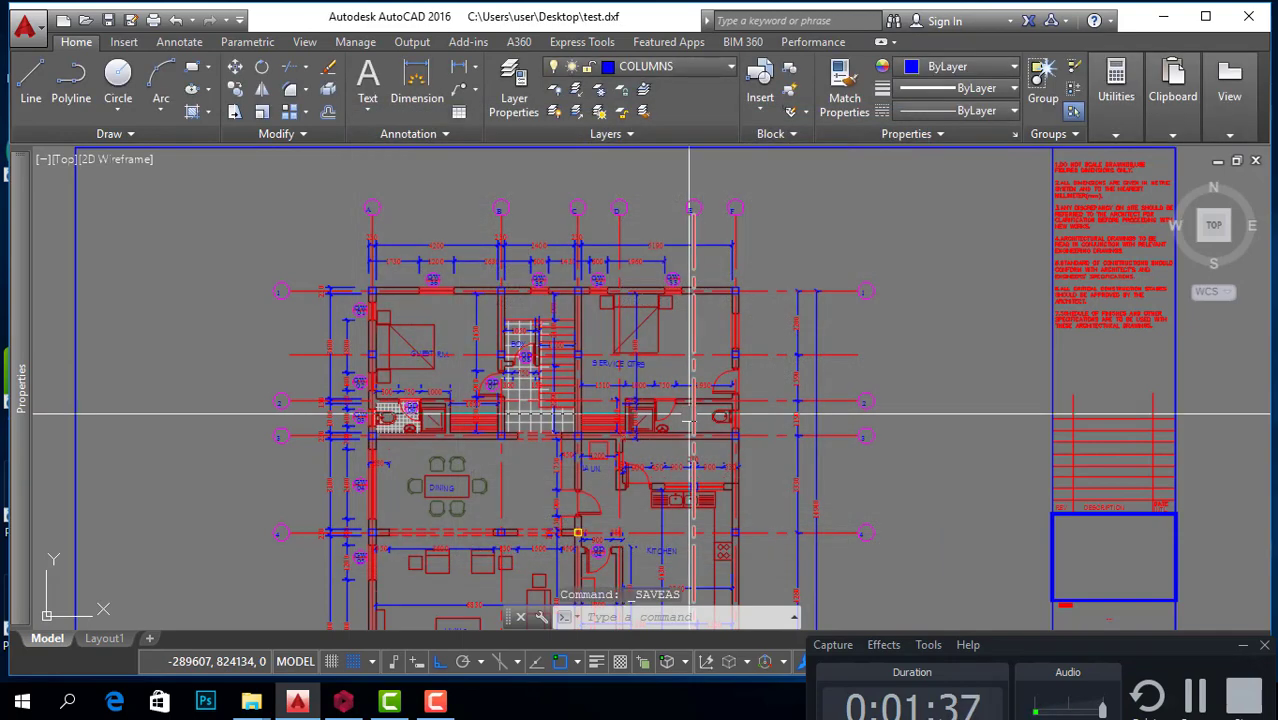
scroll(573, 285, down, 2)
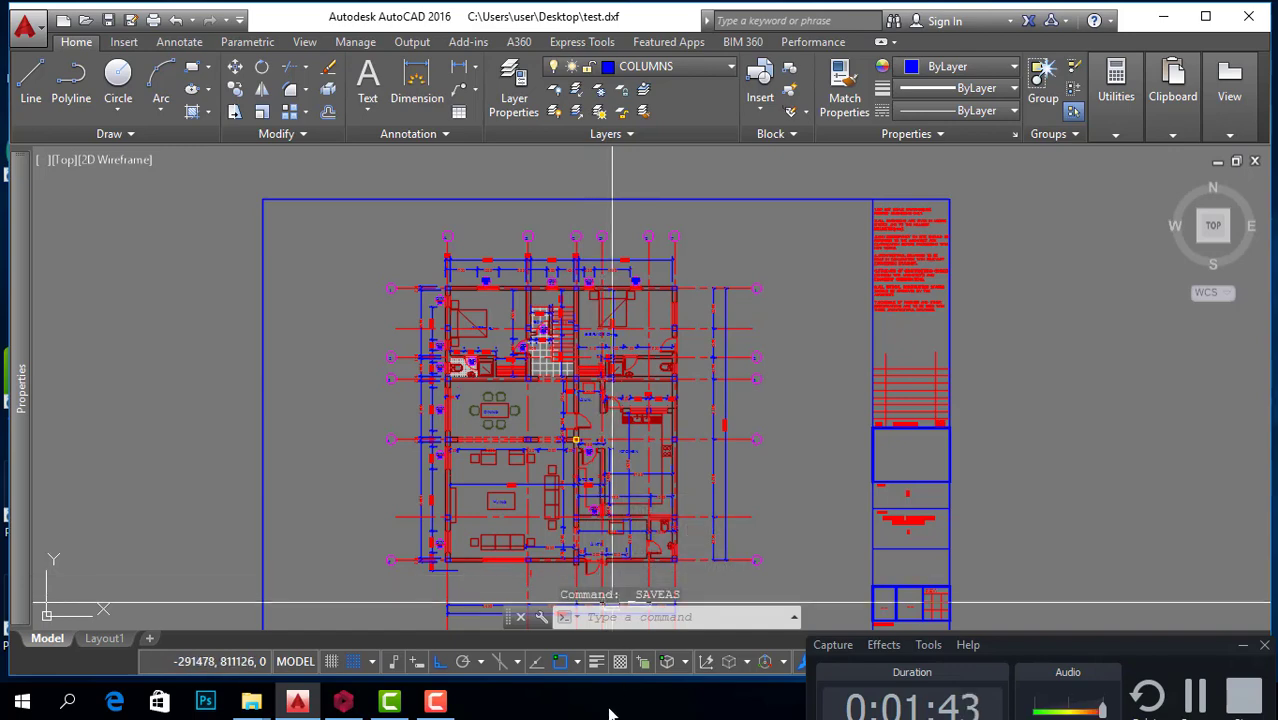
Step: Switch to Prota Structure and create a new project with code test, importing the UK (BS8110) settings template
click(343, 701)
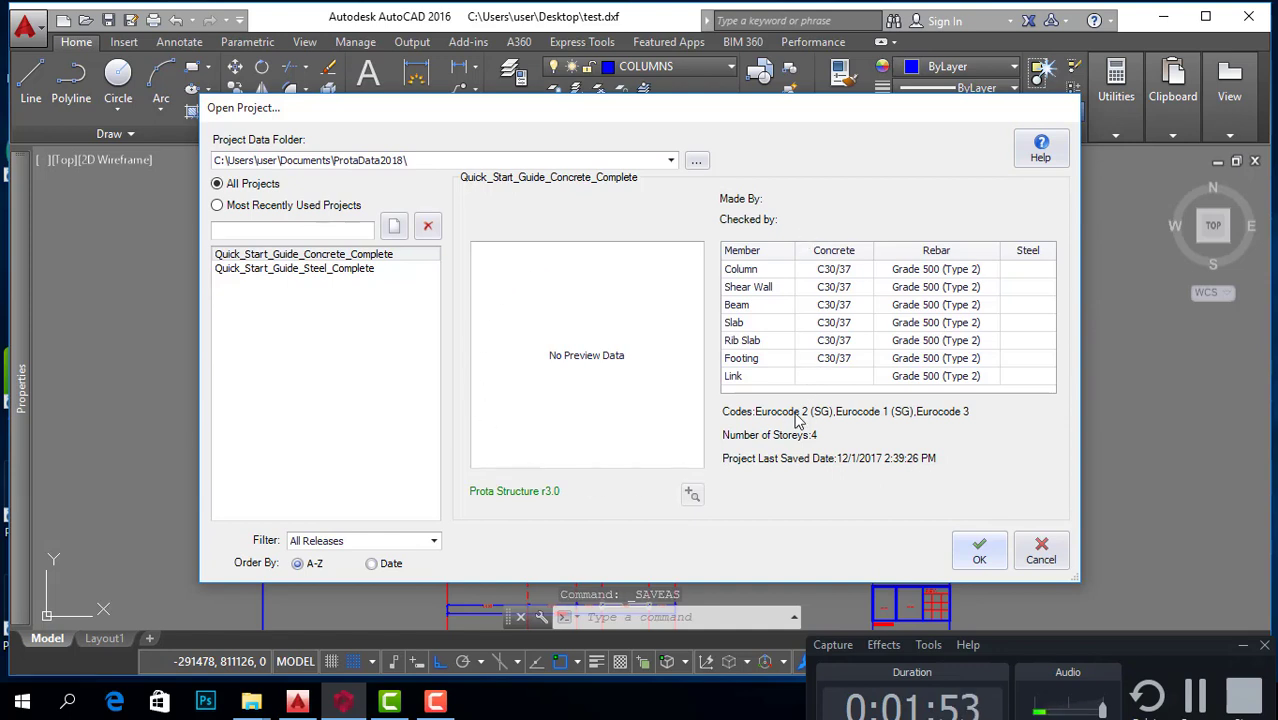
click(396, 229)
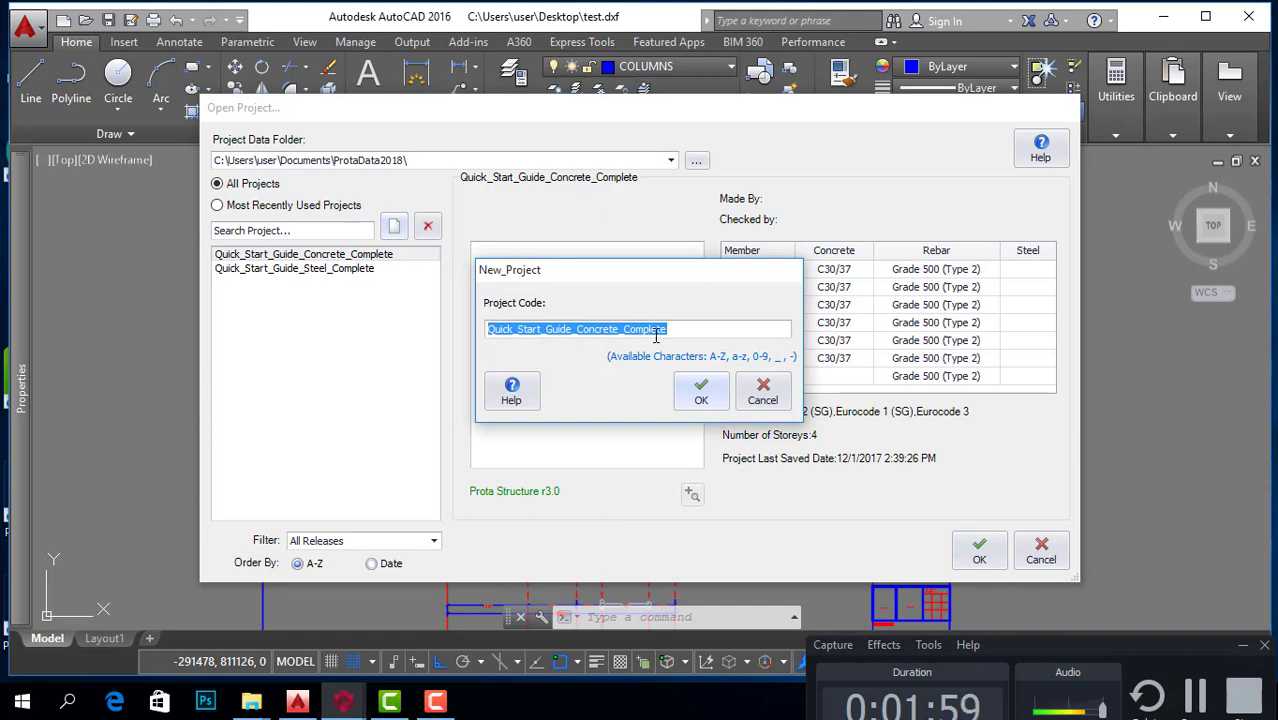
text(test)
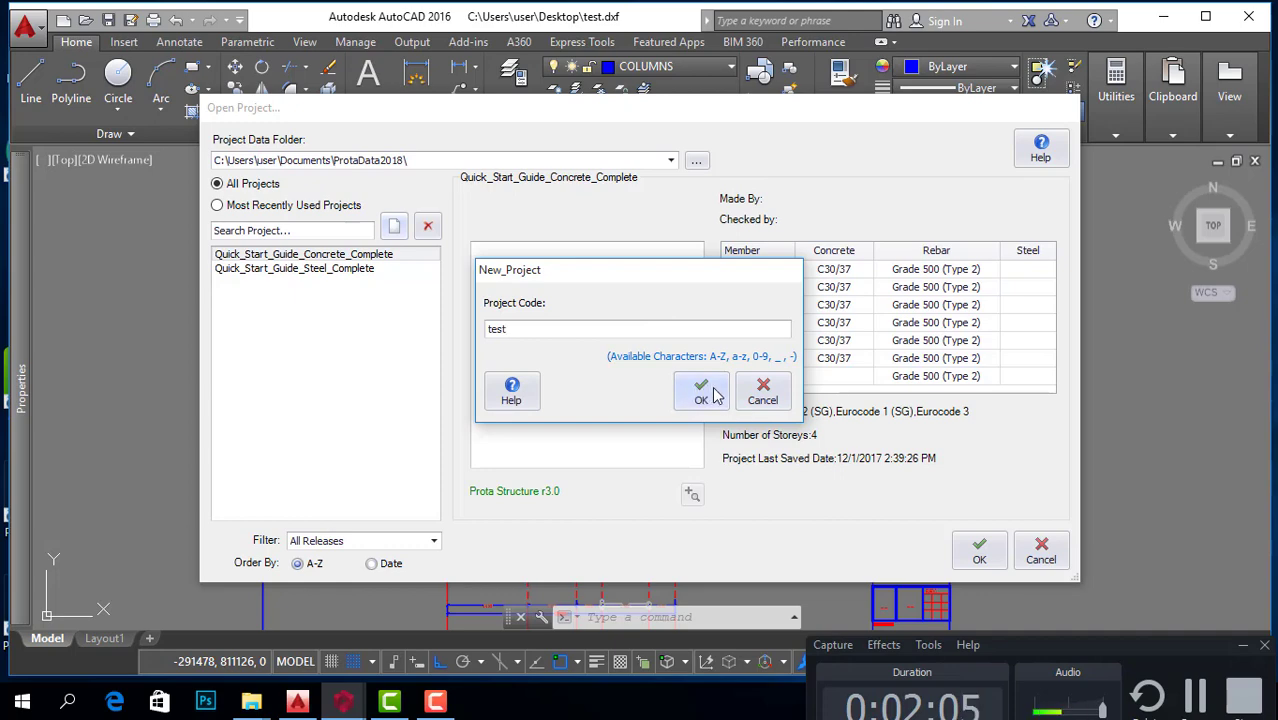
click(702, 392)
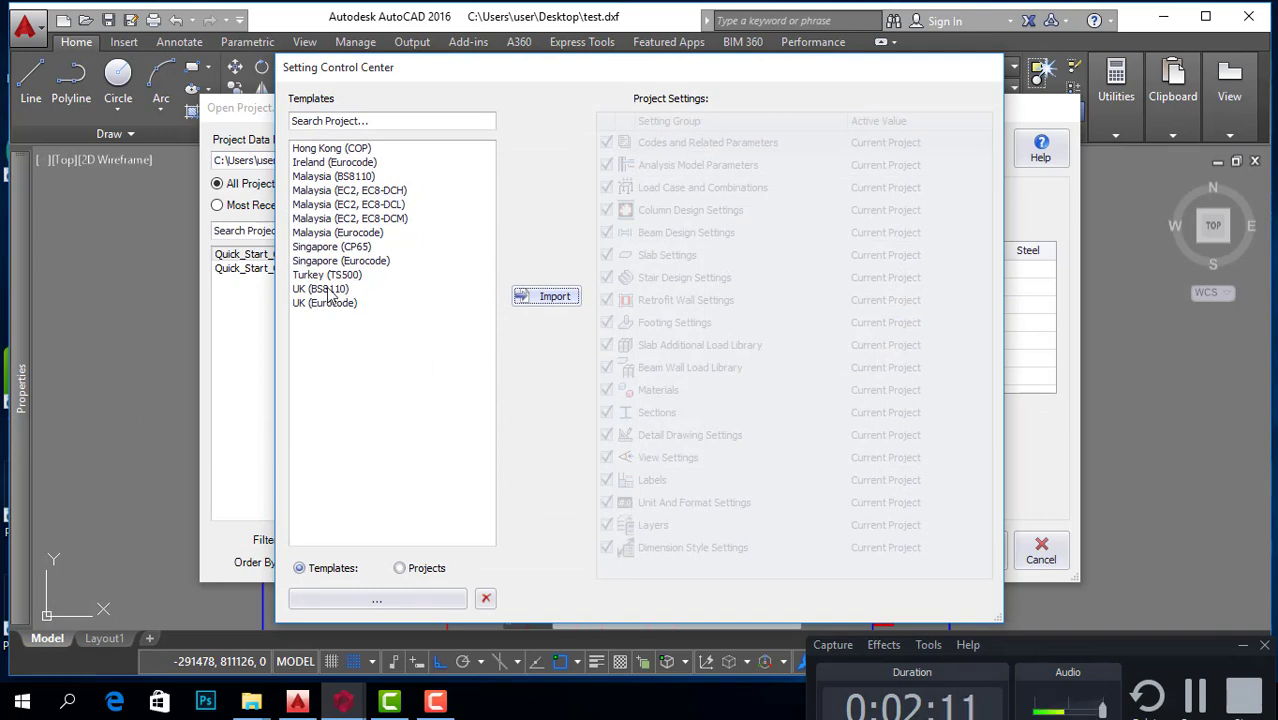
click(330, 289)
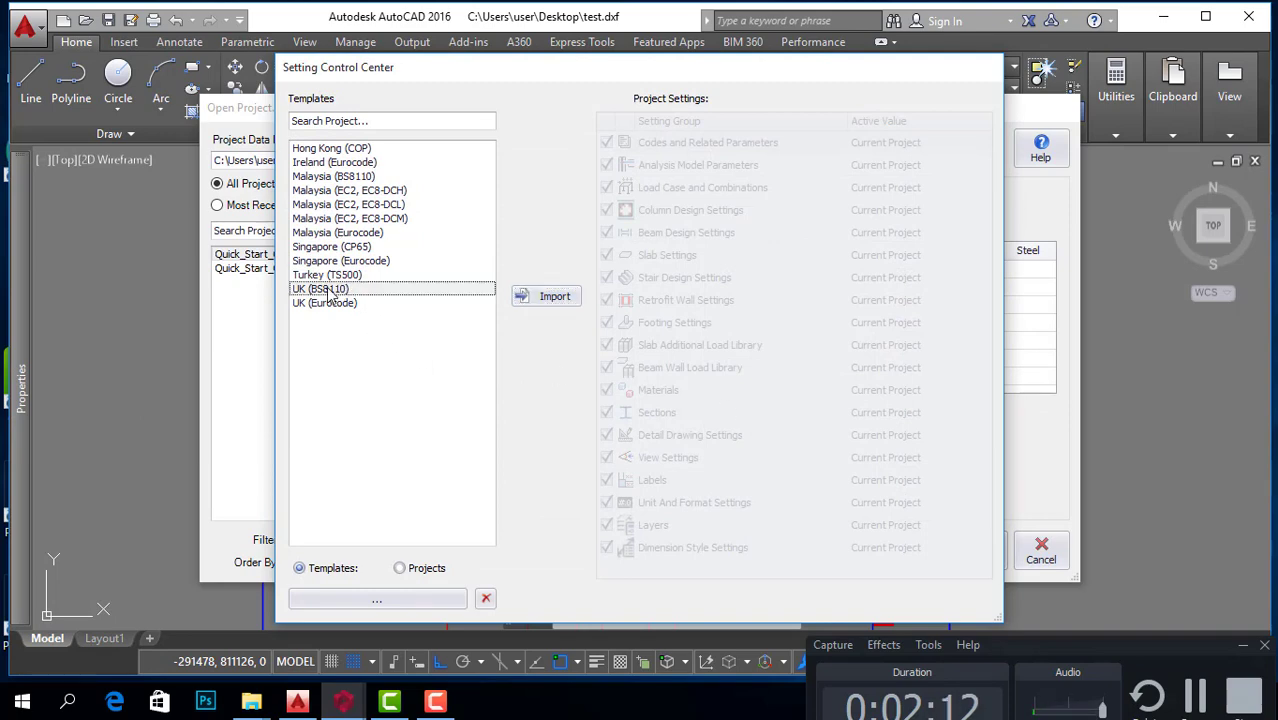
click(553, 297)
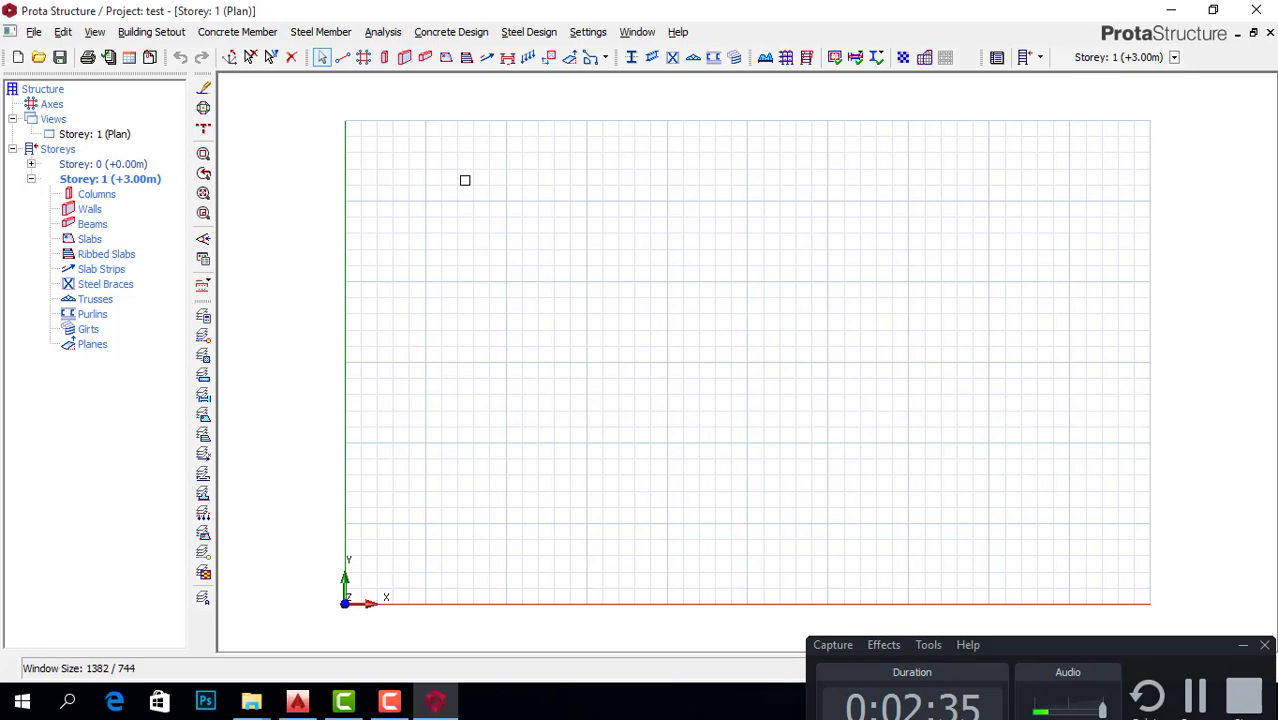
Step: Load test.dxf from the Desktop as an external reference drawing, with mm as unit and text entities displayed
click(34, 32)
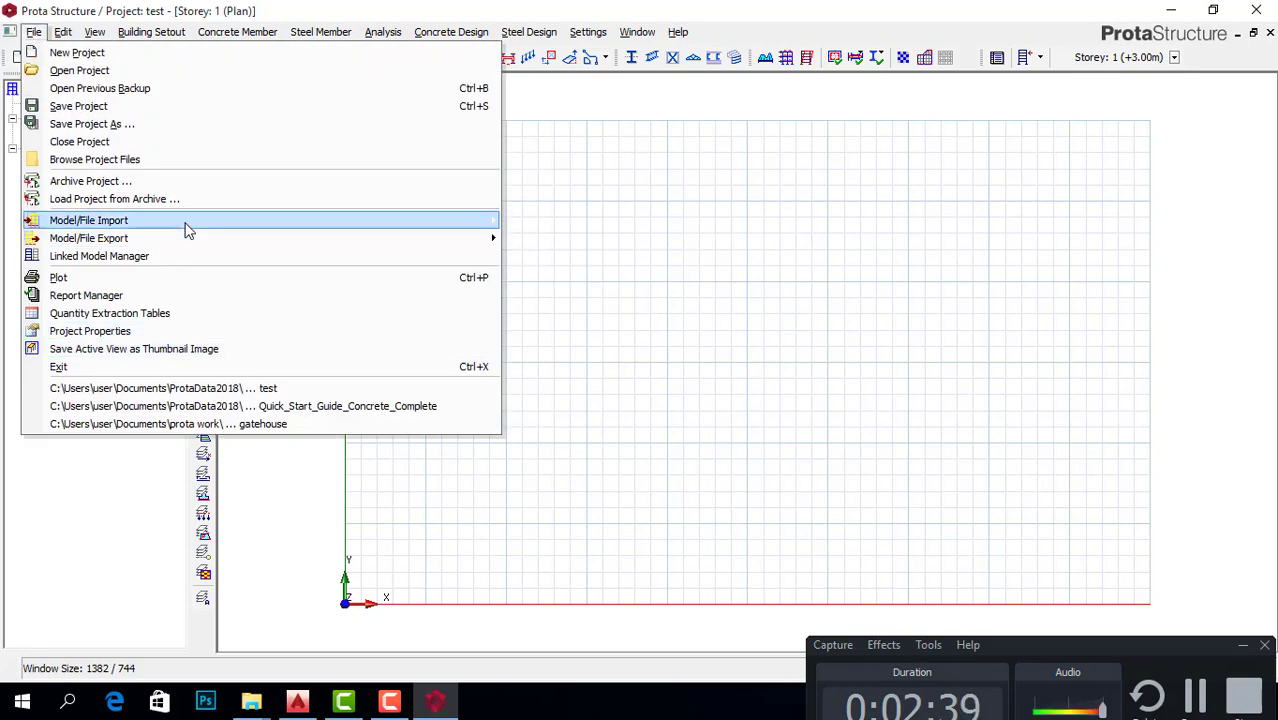
mouse_move(186, 226)
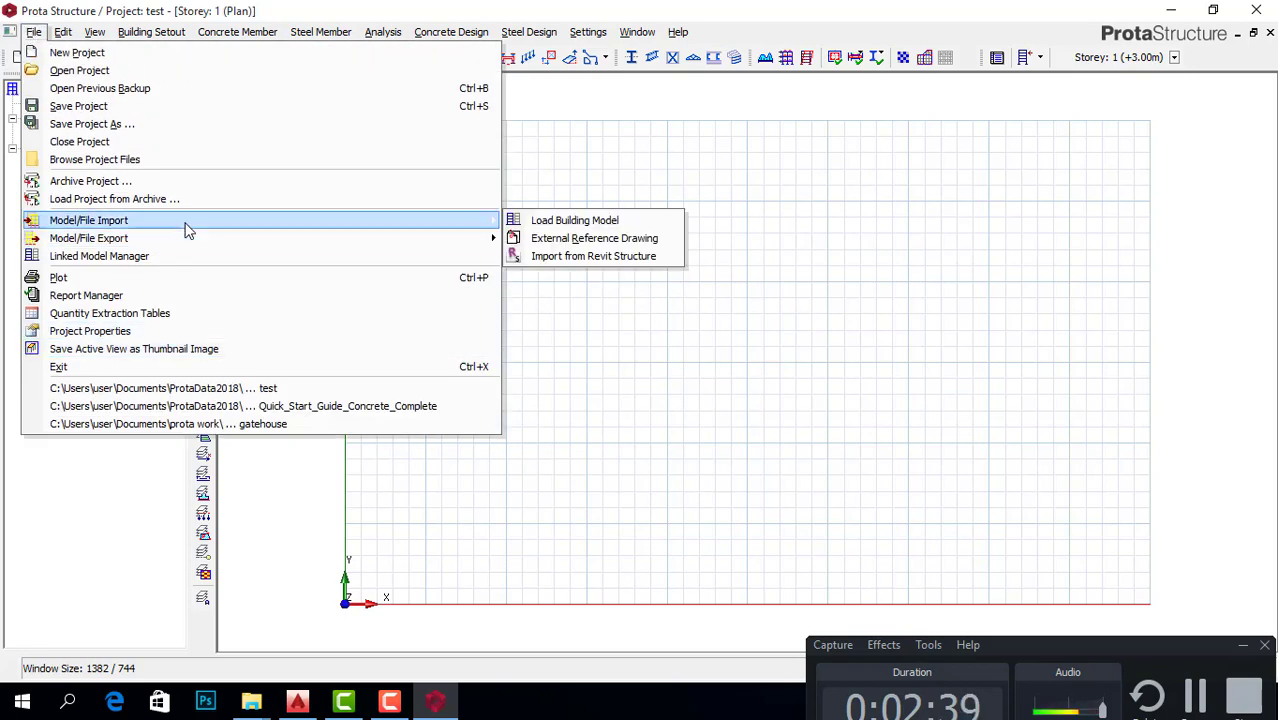
click(640, 239)
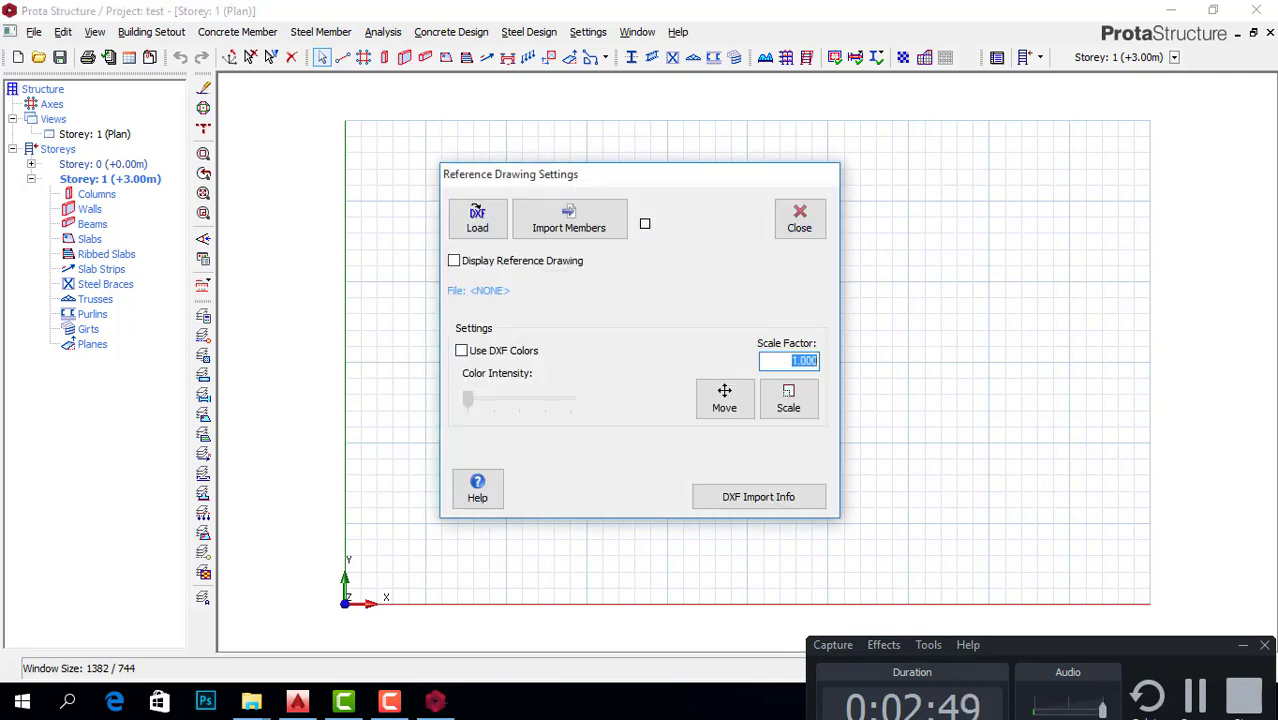
click(478, 218)
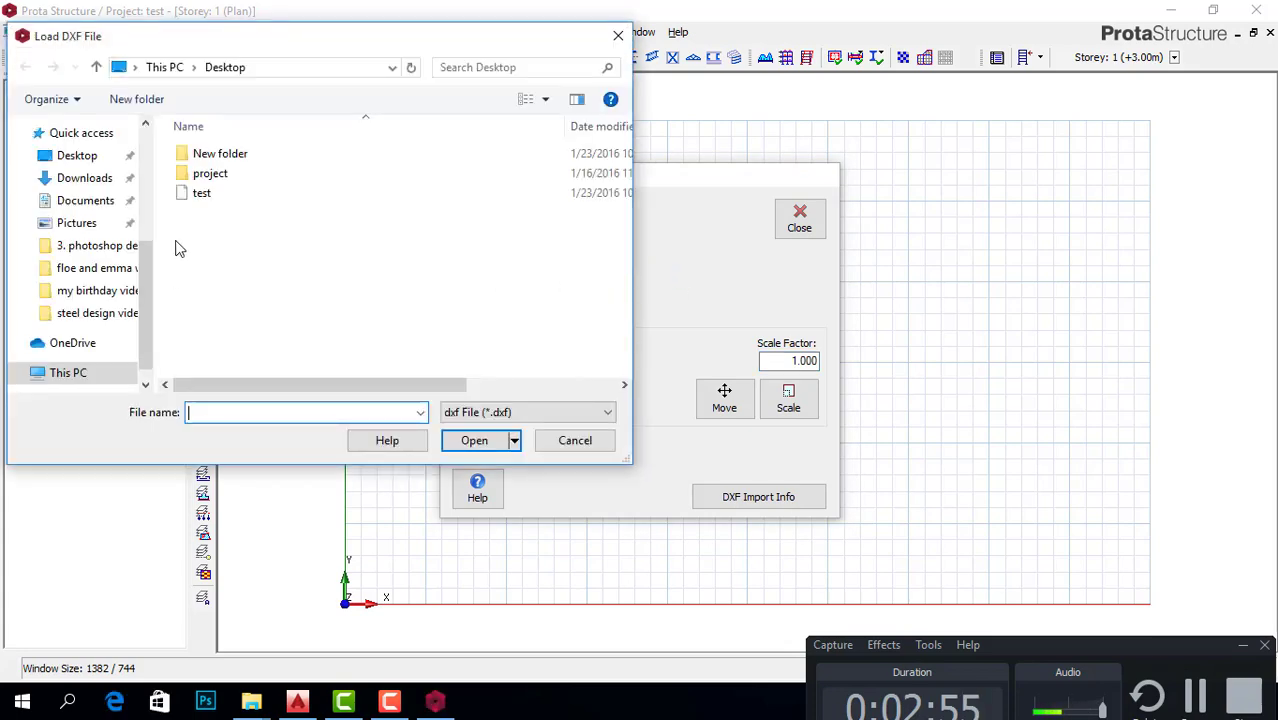
click(199, 195)
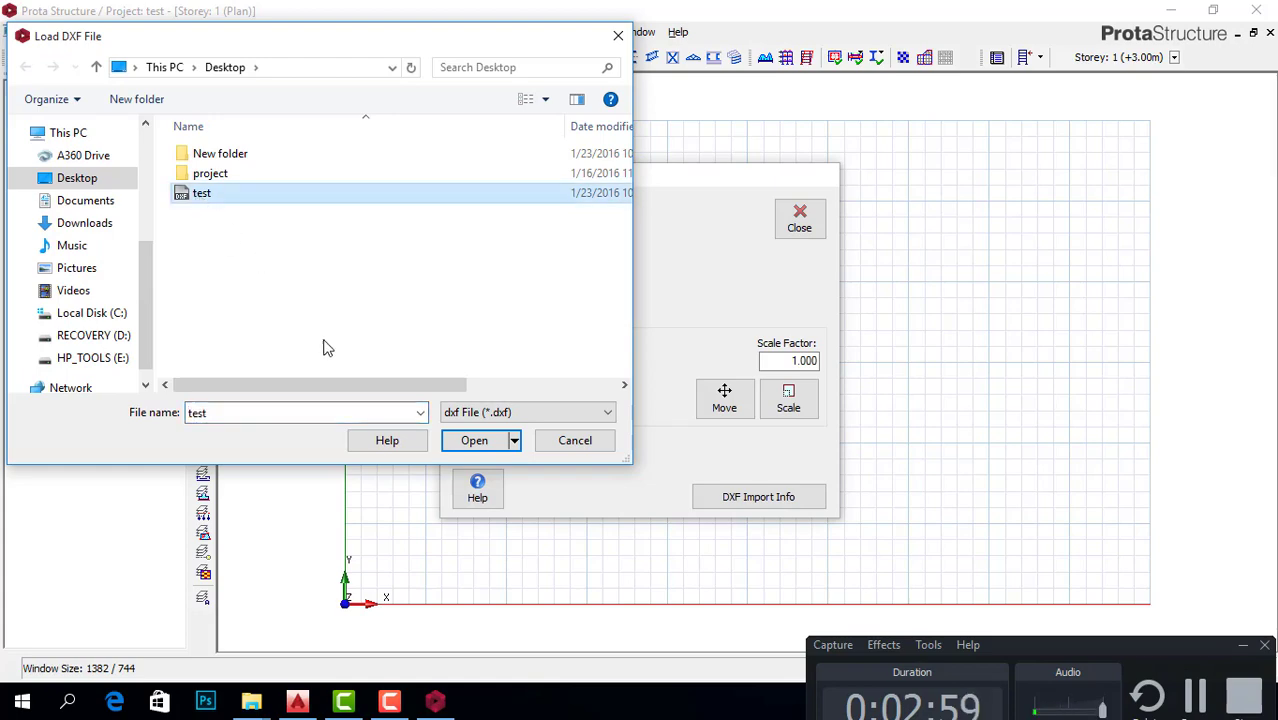
click(502, 440)
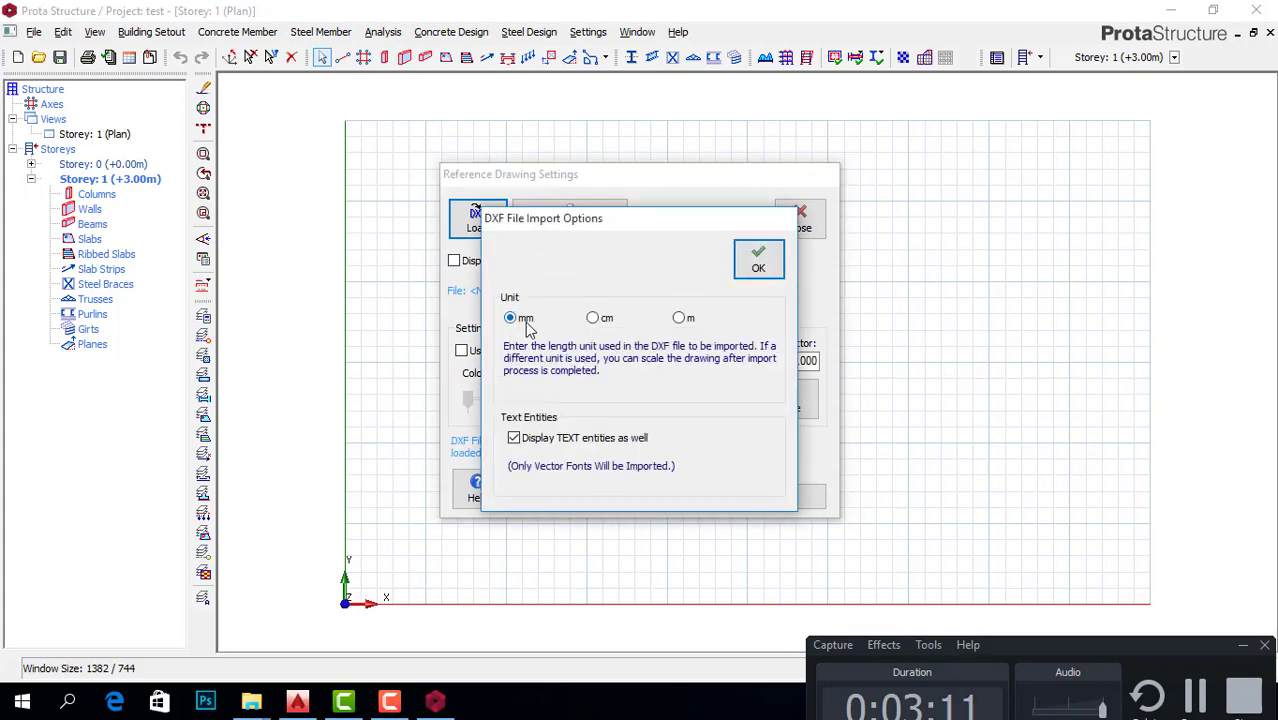
click(758, 259)
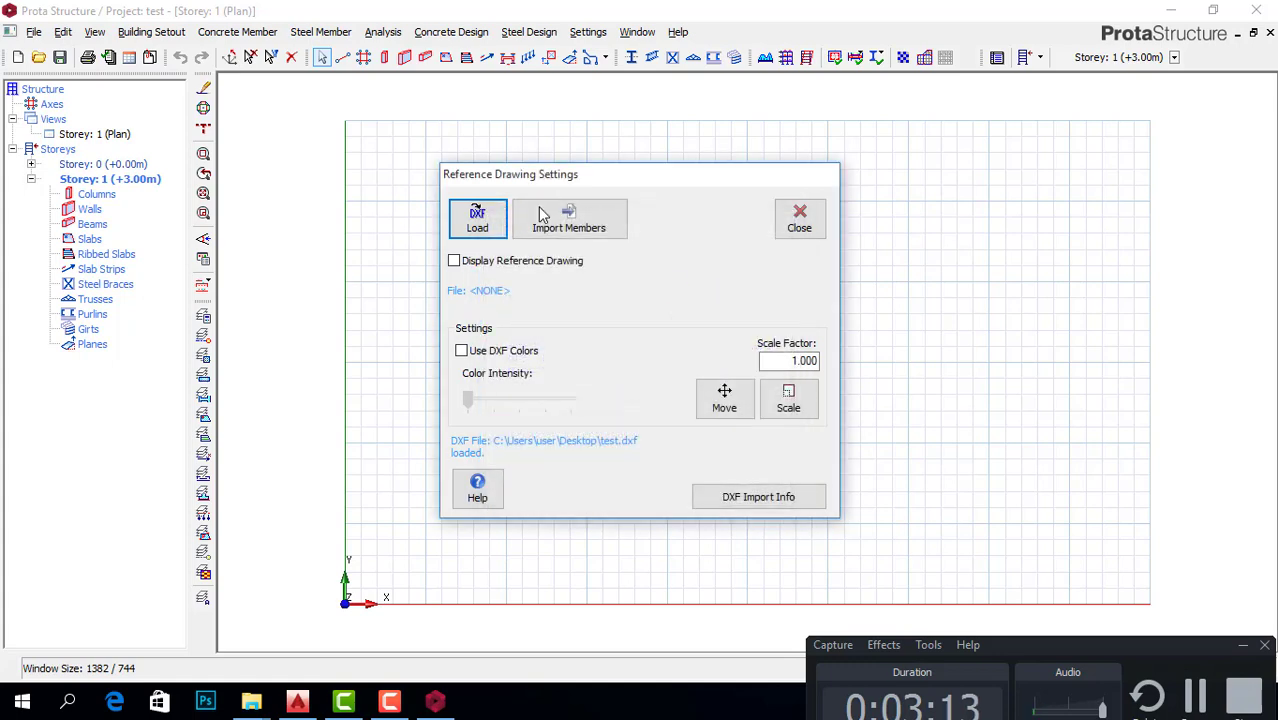
Step: Import the axes from the AXIS layer and the columns from the COLUMNS layer of the reference drawing, grouped by axis directions
drag(640, 188, 942, 172)
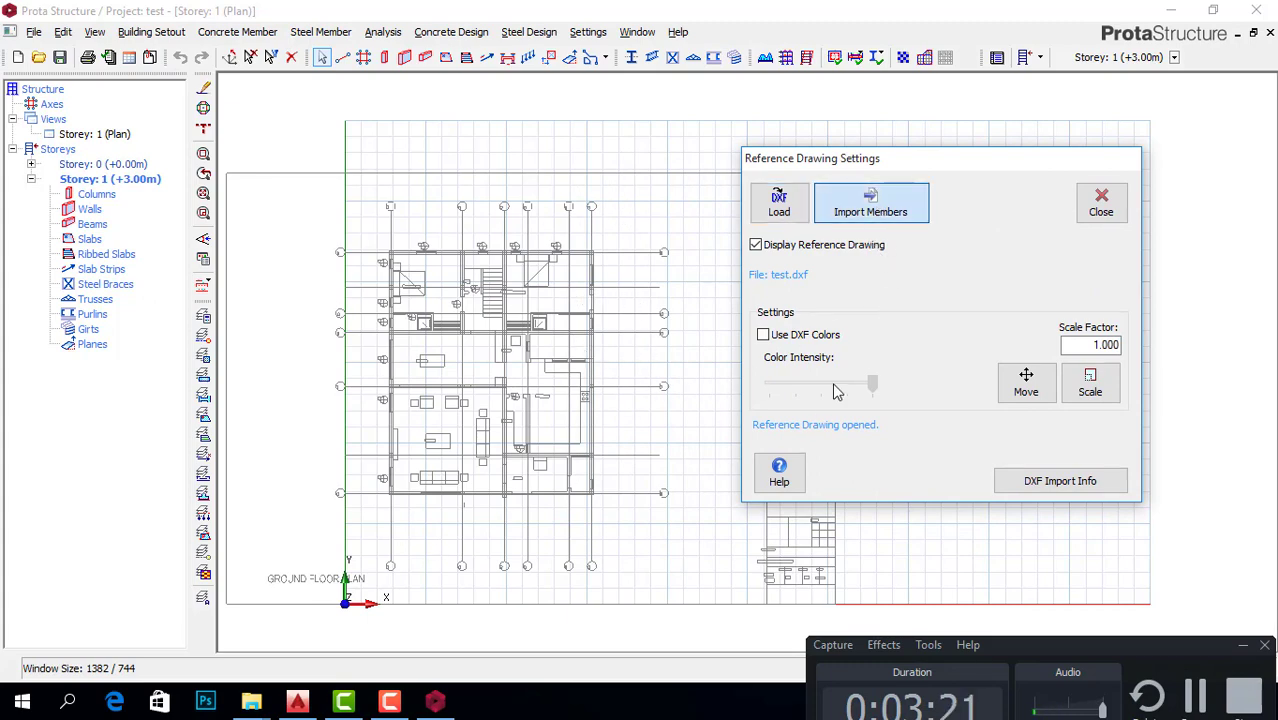
click(874, 210)
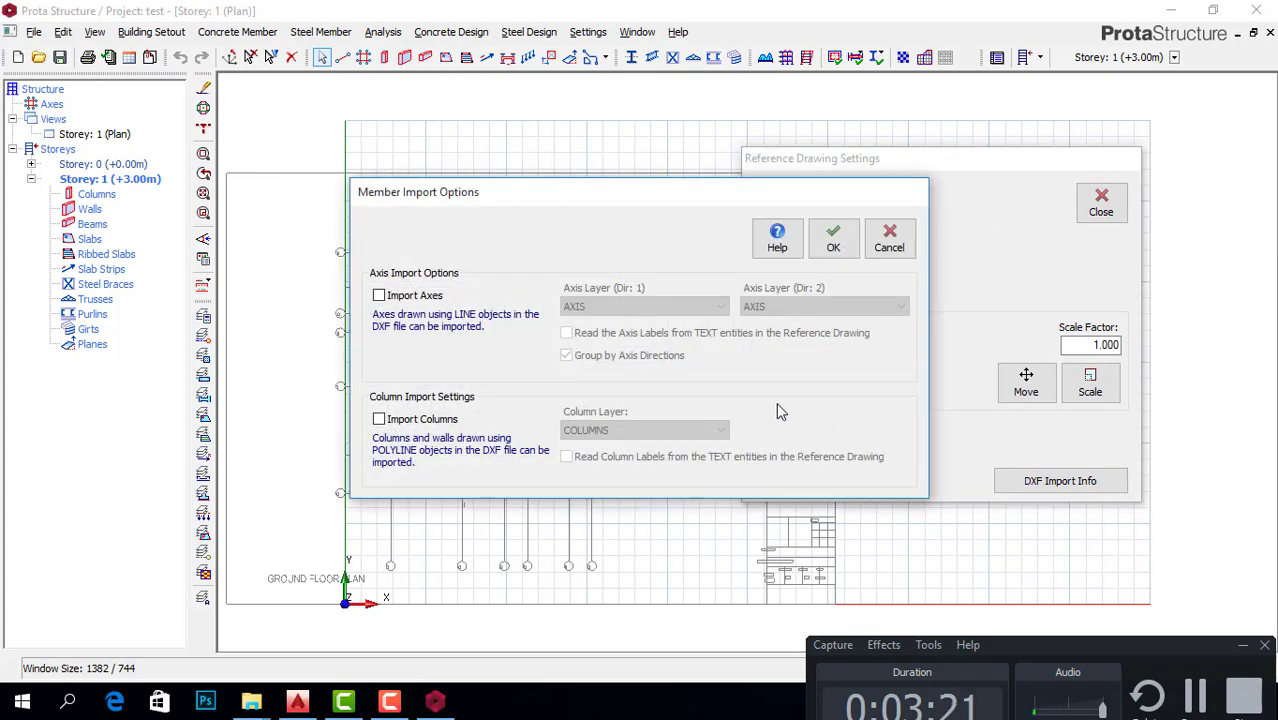
click(380, 298)
click(388, 419)
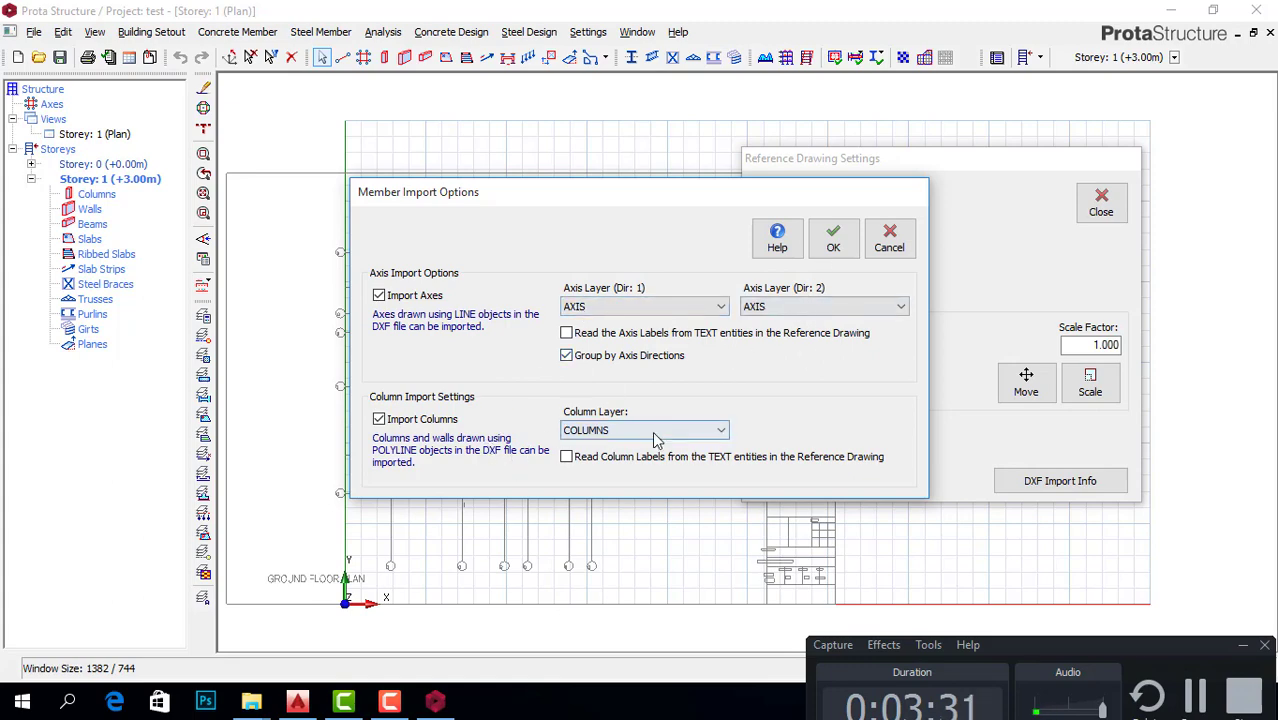
click(833, 238)
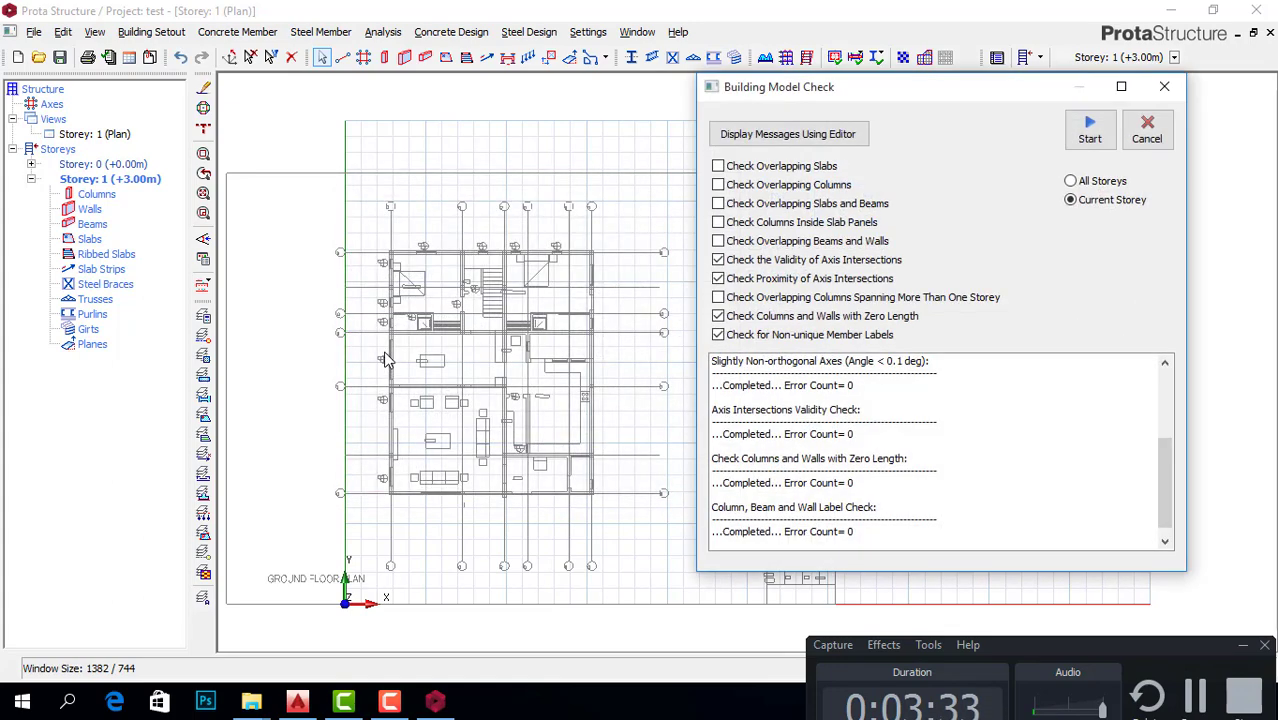
Step: Run the building model check on the current storey and close the check and the reference drawing settings
click(1089, 130)
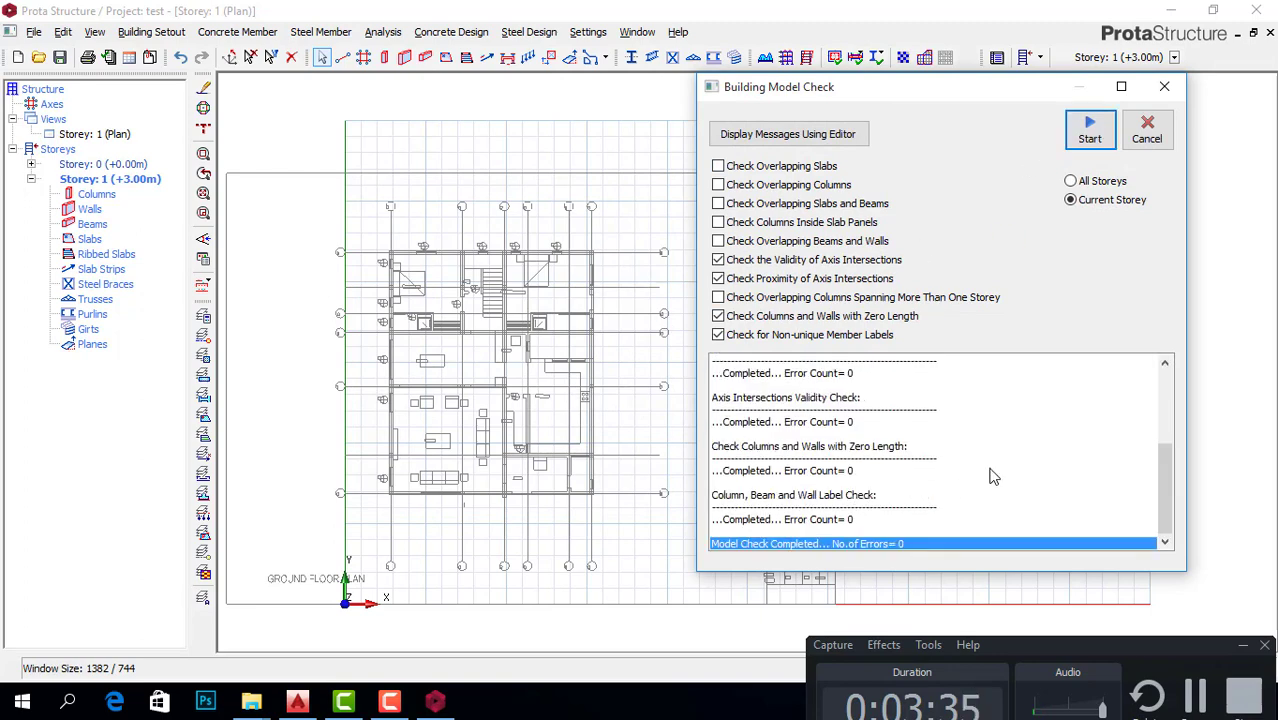
click(1160, 138)
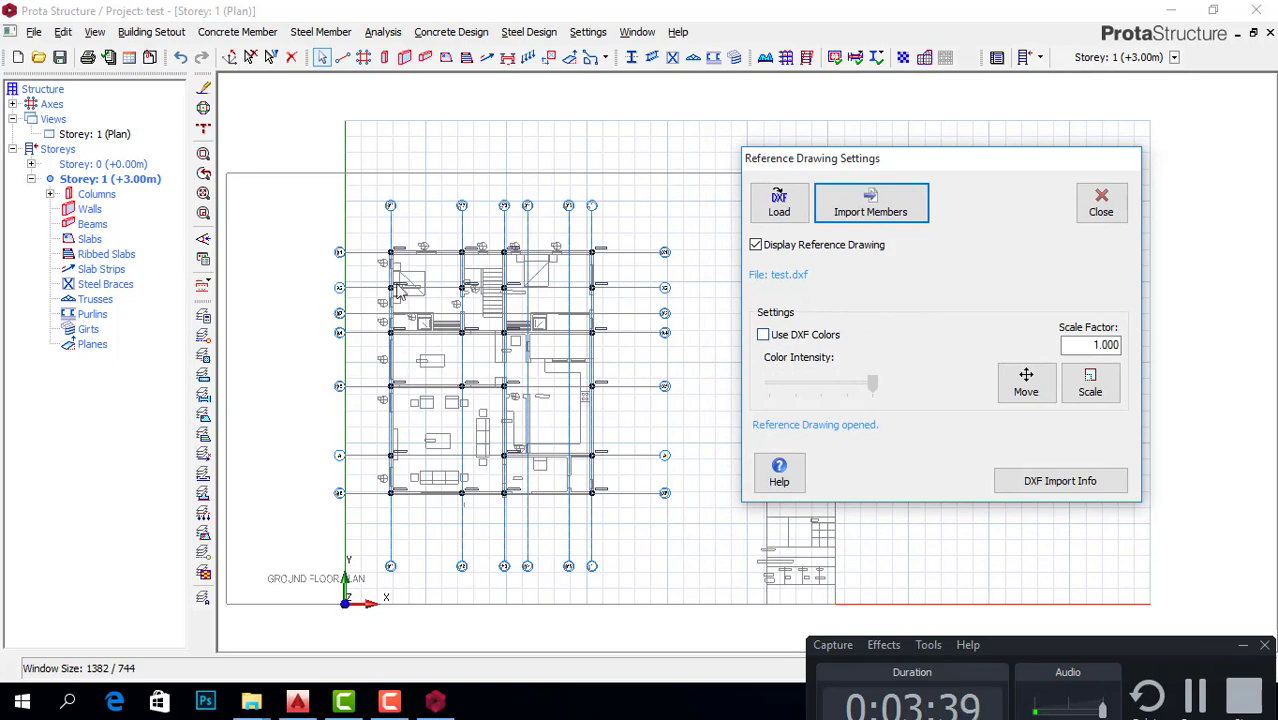
click(1118, 203)
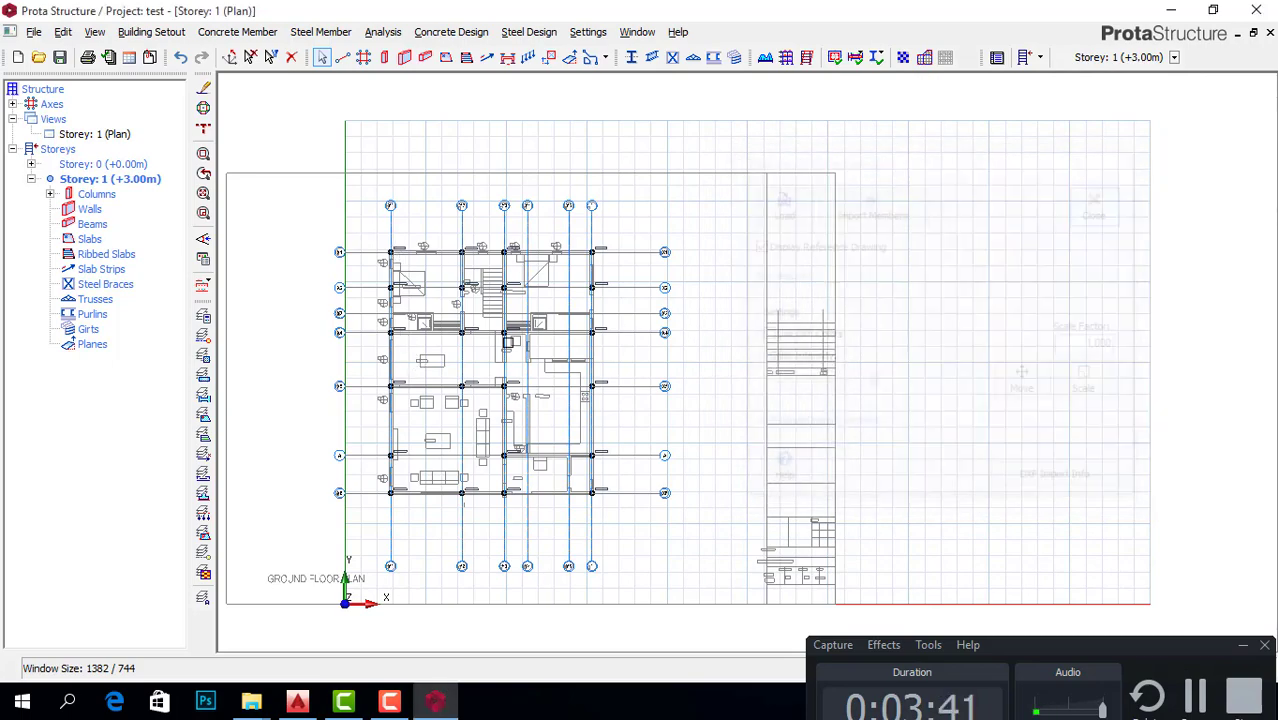
scroll(426, 262, up, 8)
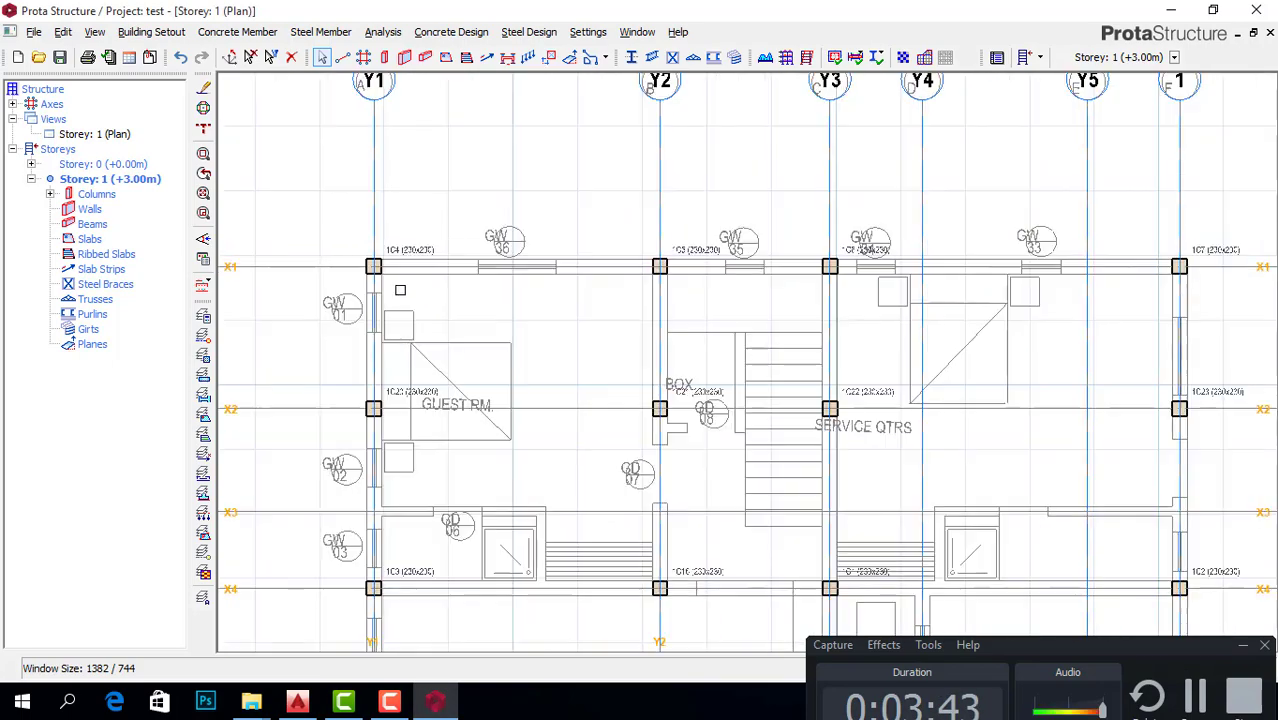
click(356, 245)
scroll(716, 451, down, 10)
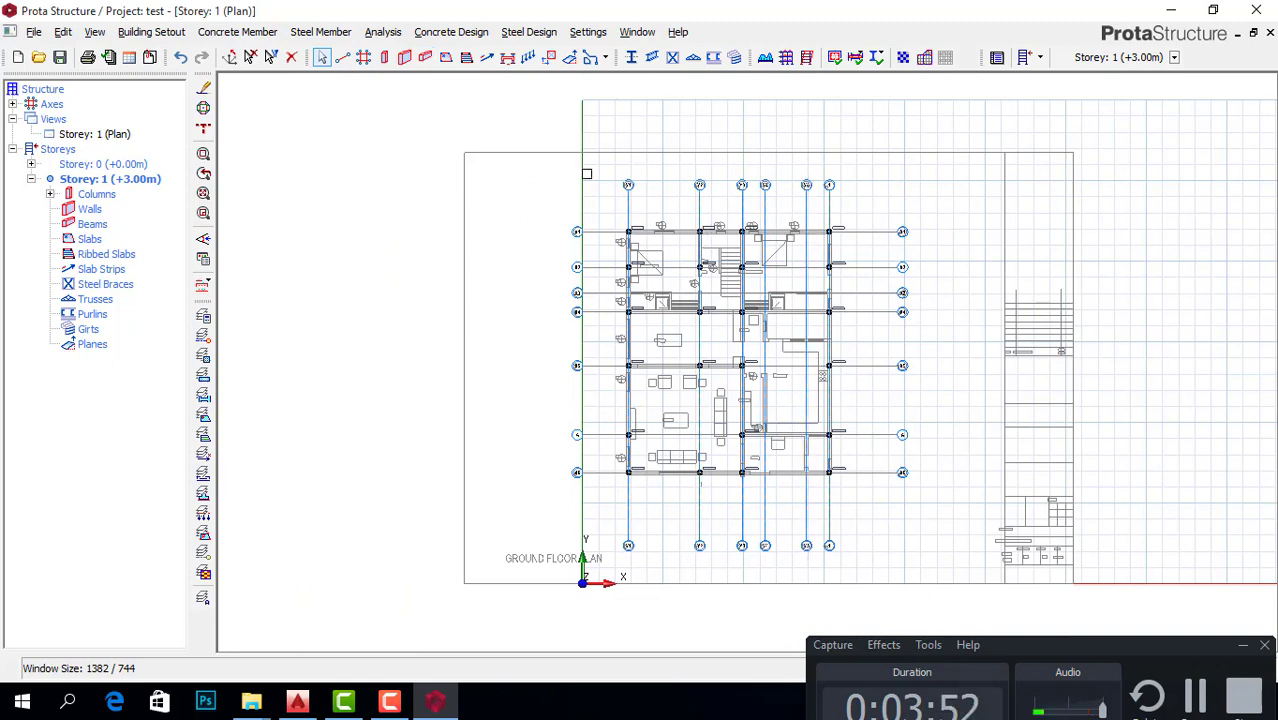
Step: Insert beams 230 mm wide with a 450 mm bottom height along axis X1 from axis Y1 to axis 1
click(425, 57)
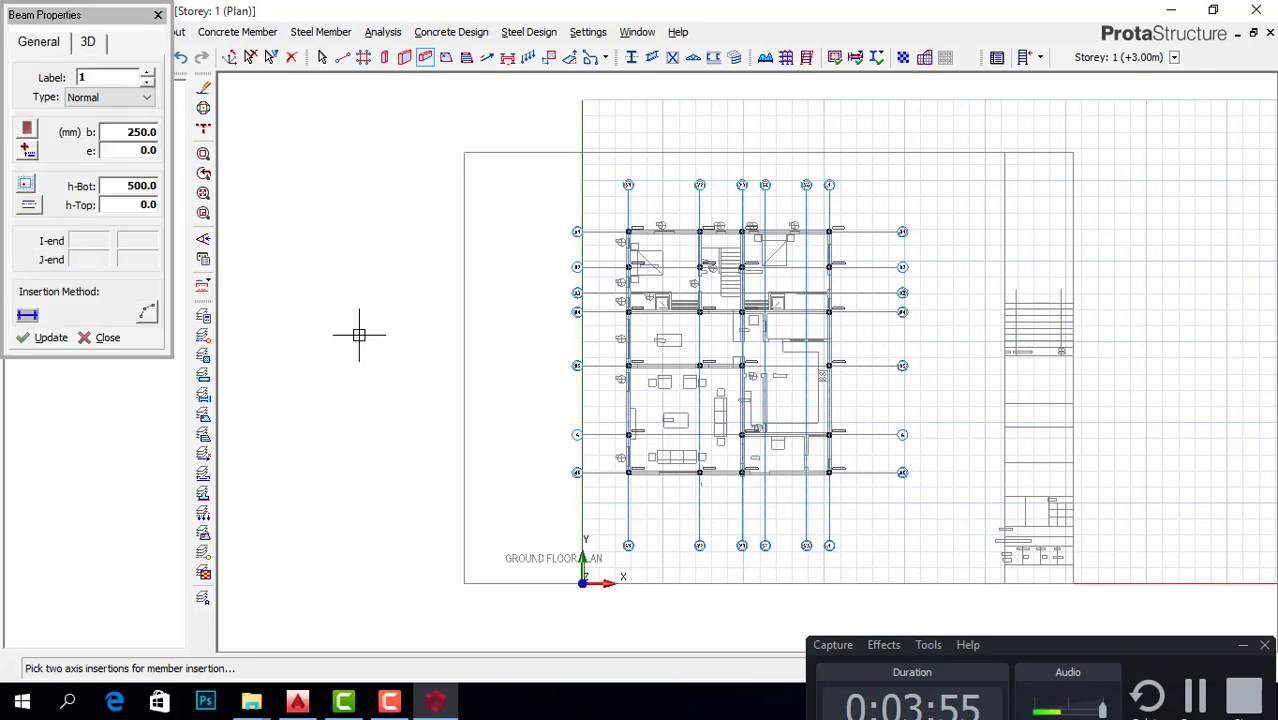
click(140, 131)
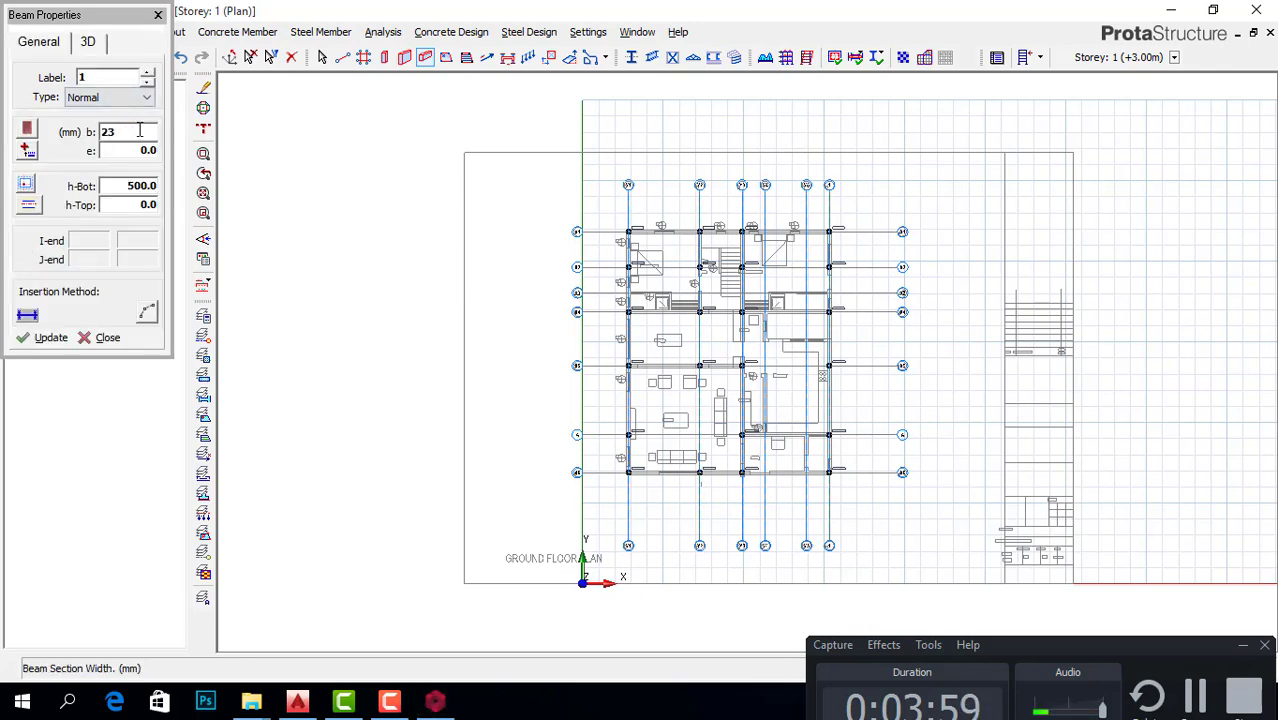
click(143, 180)
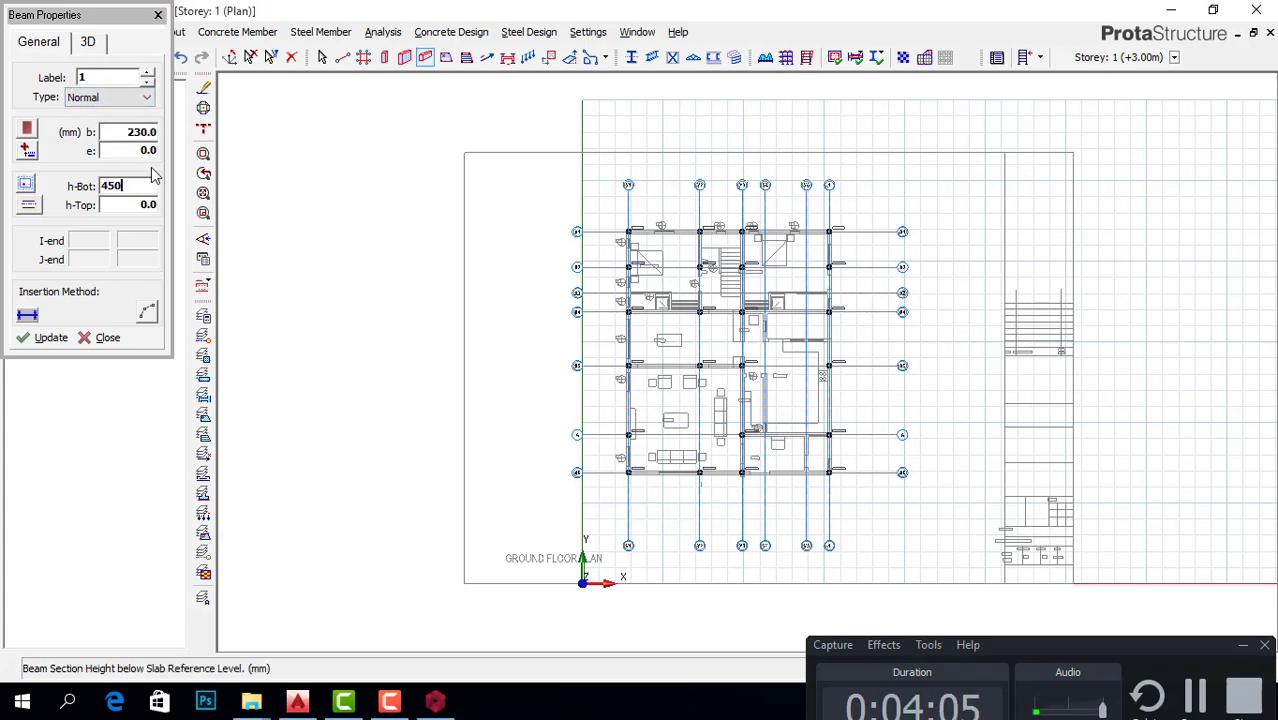
scroll(638, 218, up, 1)
scroll(638, 218, up, 1)
click(624, 245)
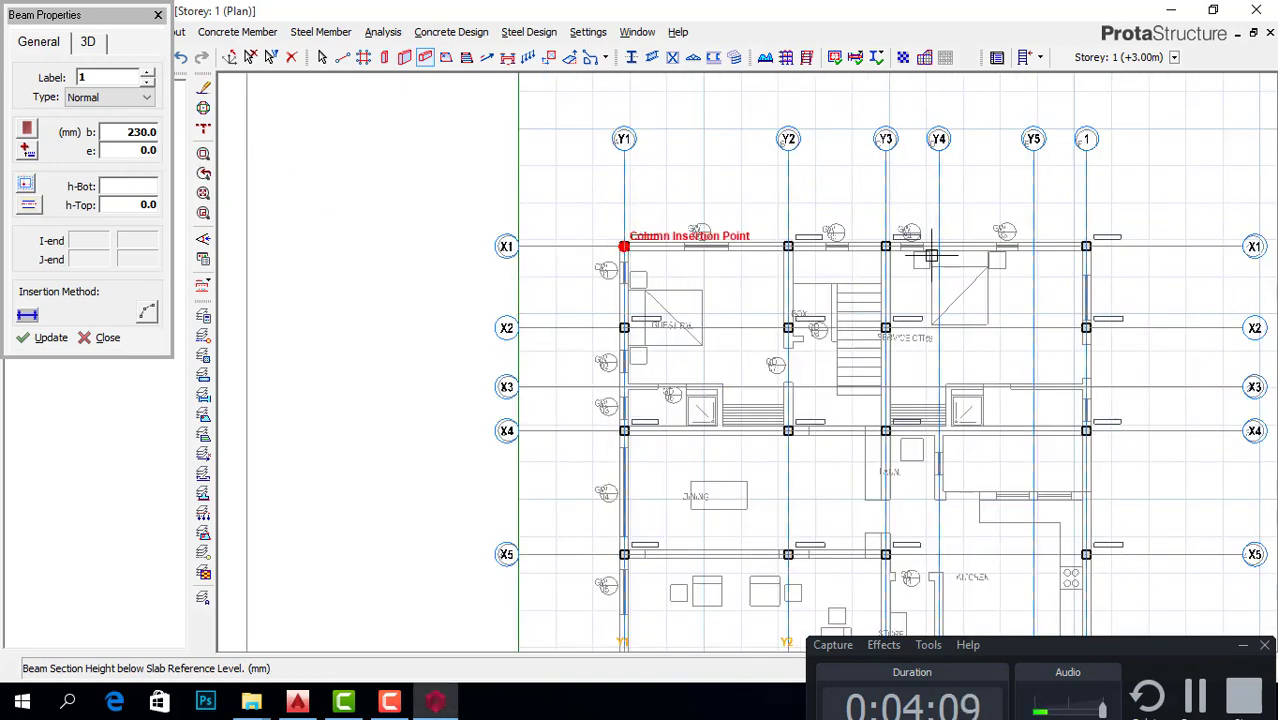
click(1086, 245)
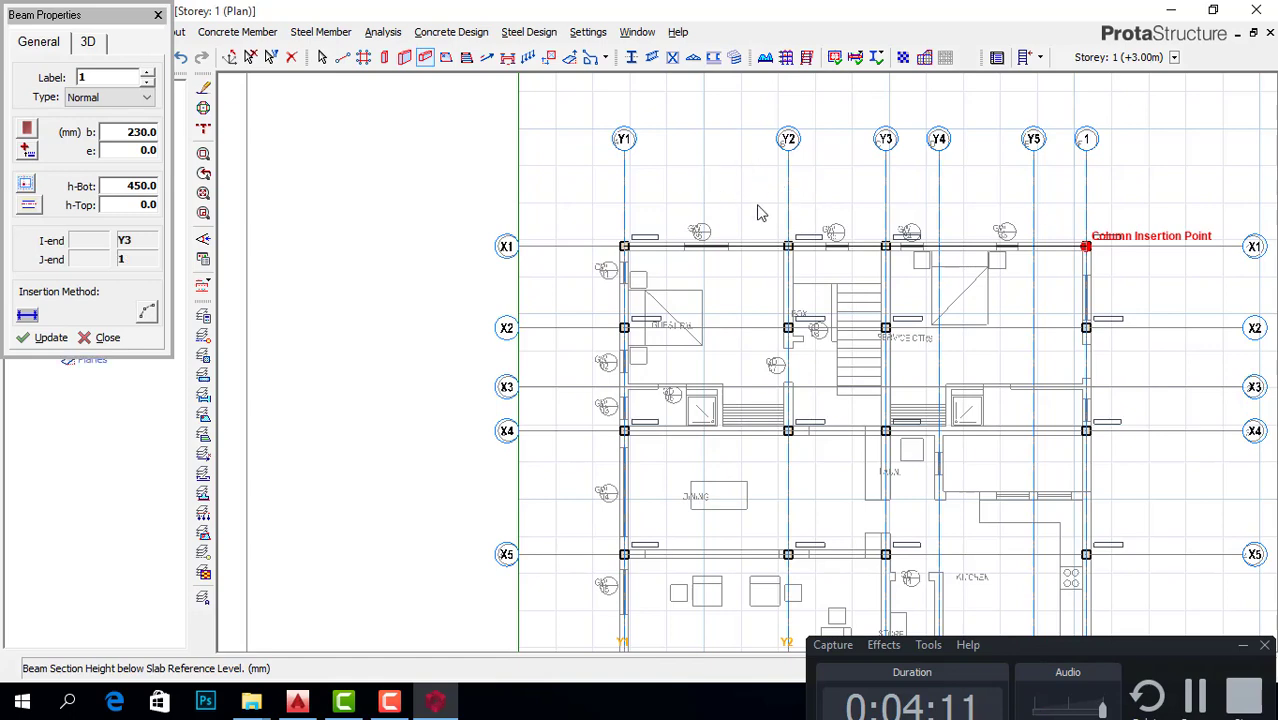
Step: Insert beams of the same section along axis 1 from X1 to X6 and along axis X6 back to Y1
scroll(655, 185, down, 3)
scroll(799, 400, up, 2)
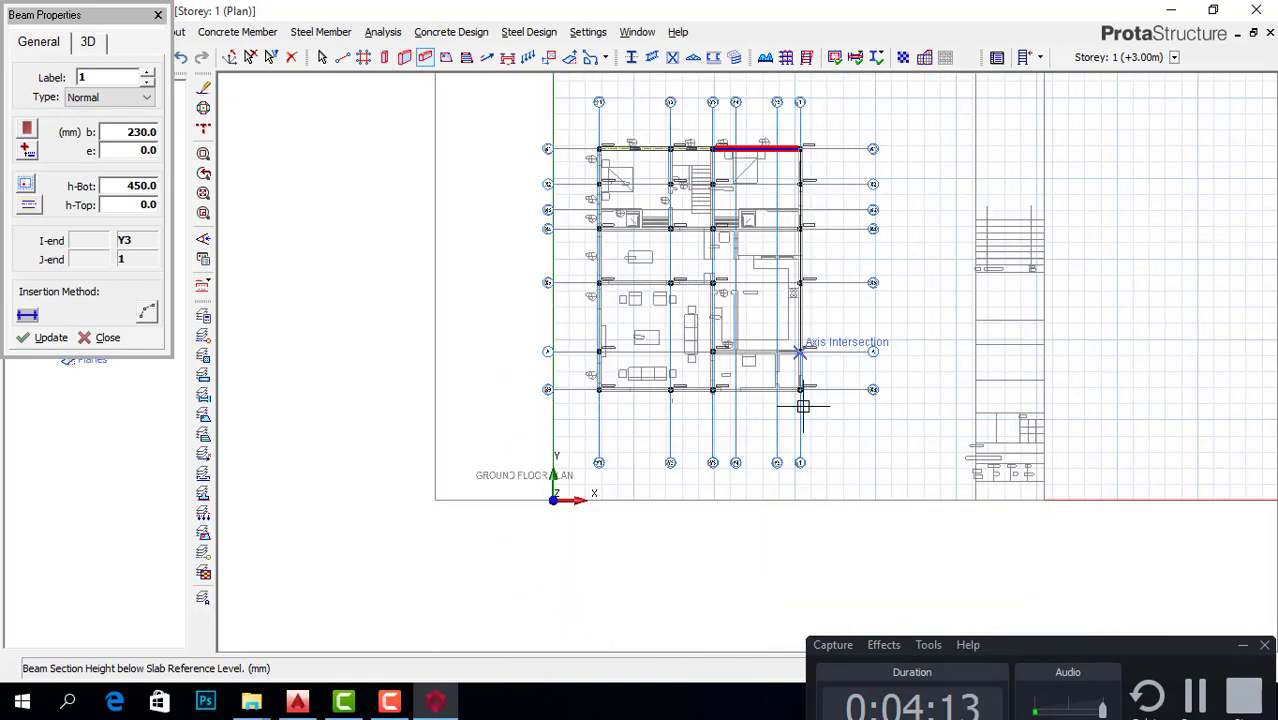
scroll(799, 400, up, 1)
click(798, 398)
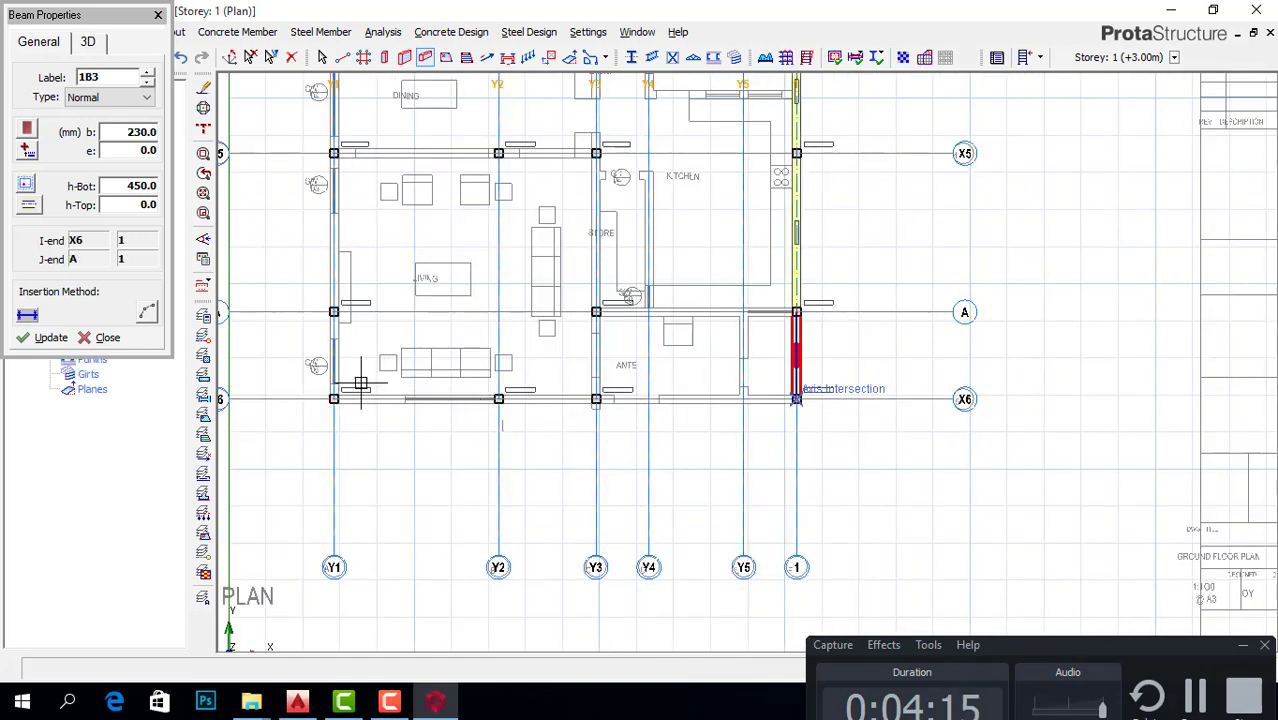
click(334, 400)
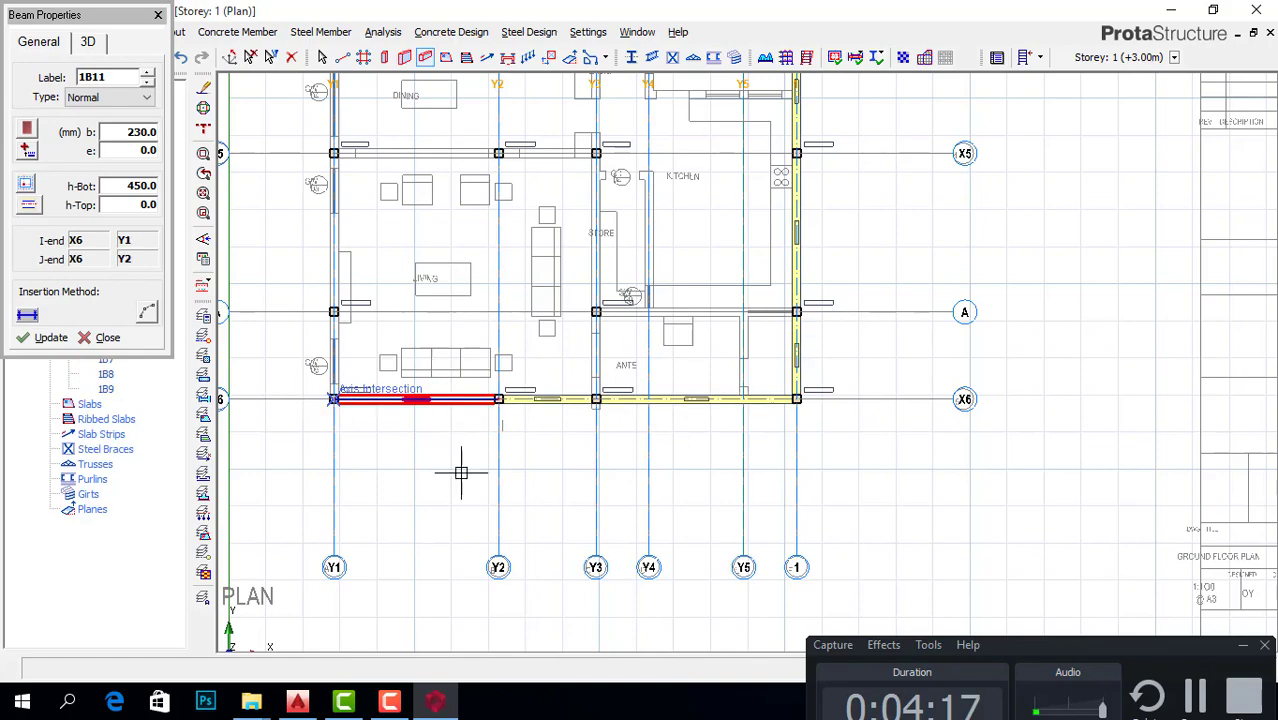
Step: Close the beam perimeter by inserting beams along axis Y1 from X6 to X1
scroll(459, 473, down, 3)
scroll(371, 205, down, 2)
scroll(400, 150, up, 4)
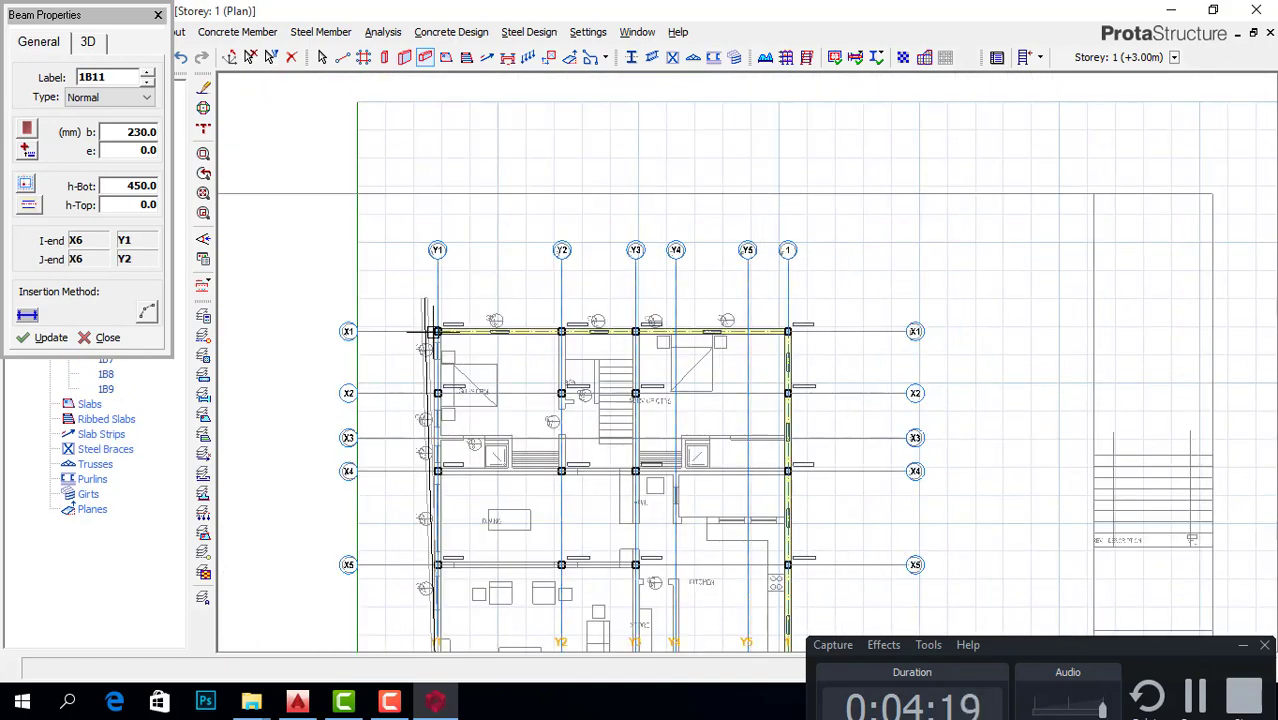
scroll(437, 330, up, 1)
click(436, 332)
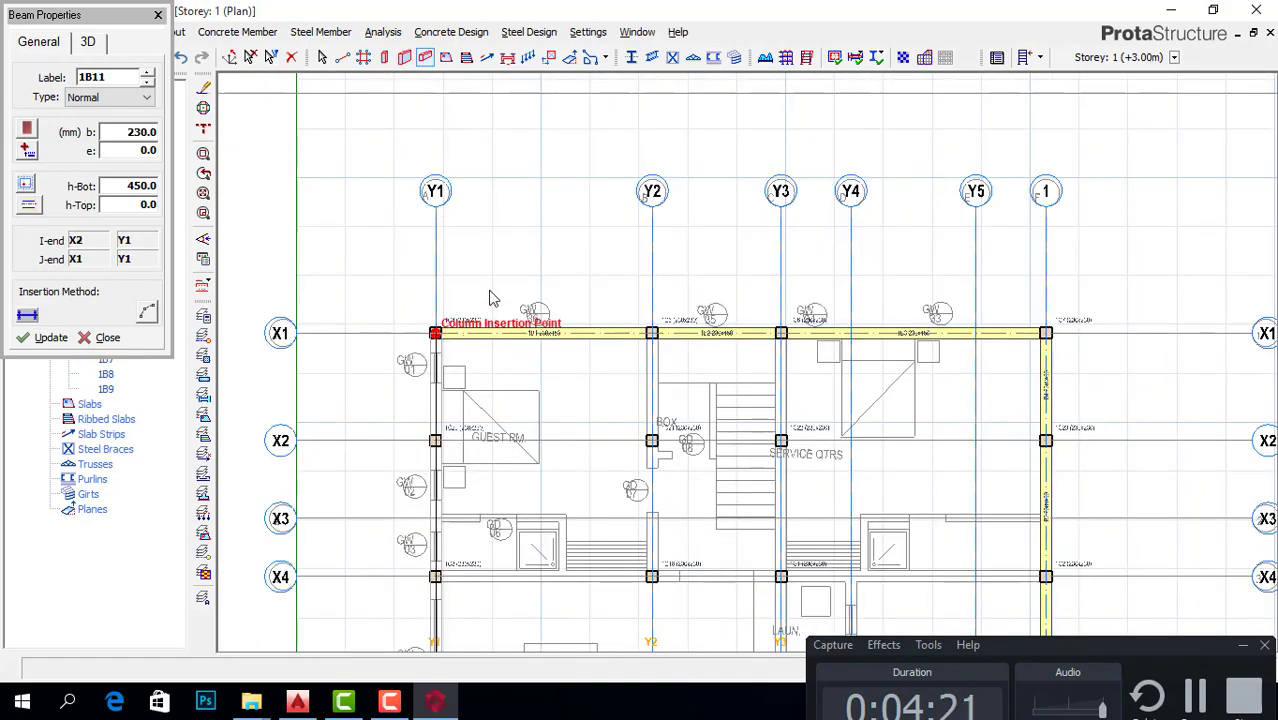
Step: Insert beams 230 mm wide with a 450 mm bottom height along axes X4 and X5, each from Y1 to axis 1
scroll(513, 262, down, 1)
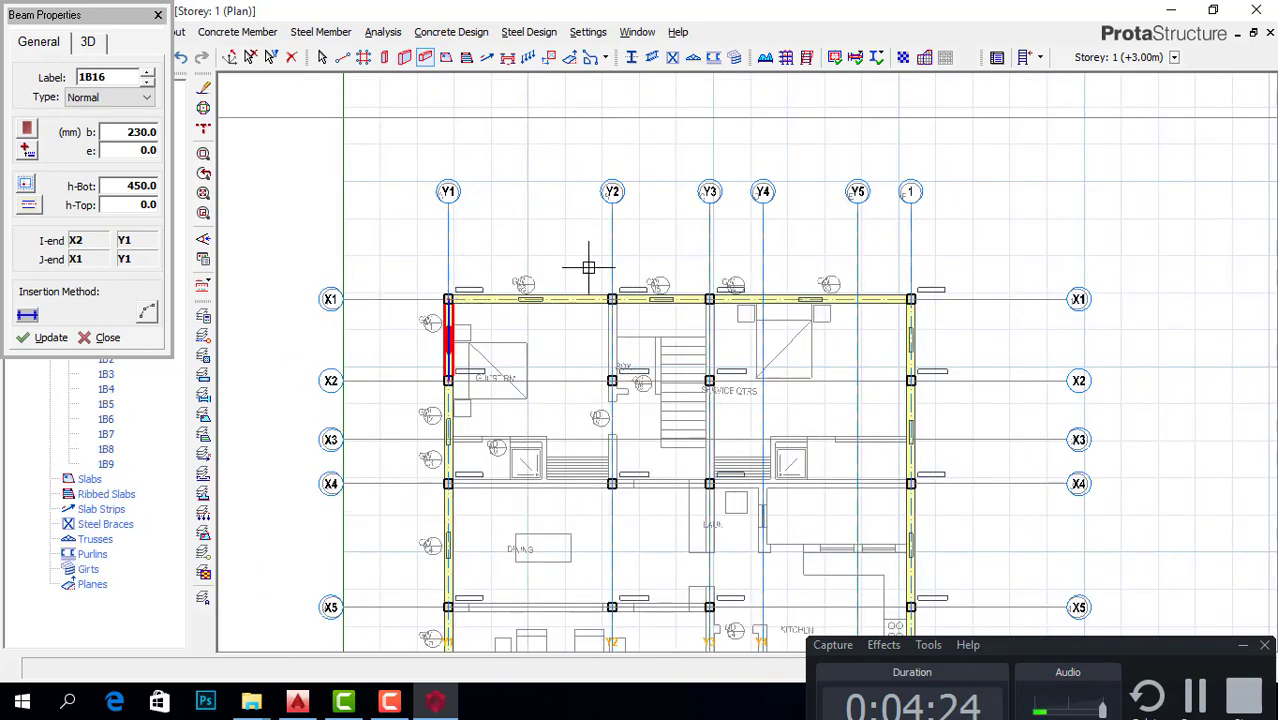
scroll(590, 265, down, 1)
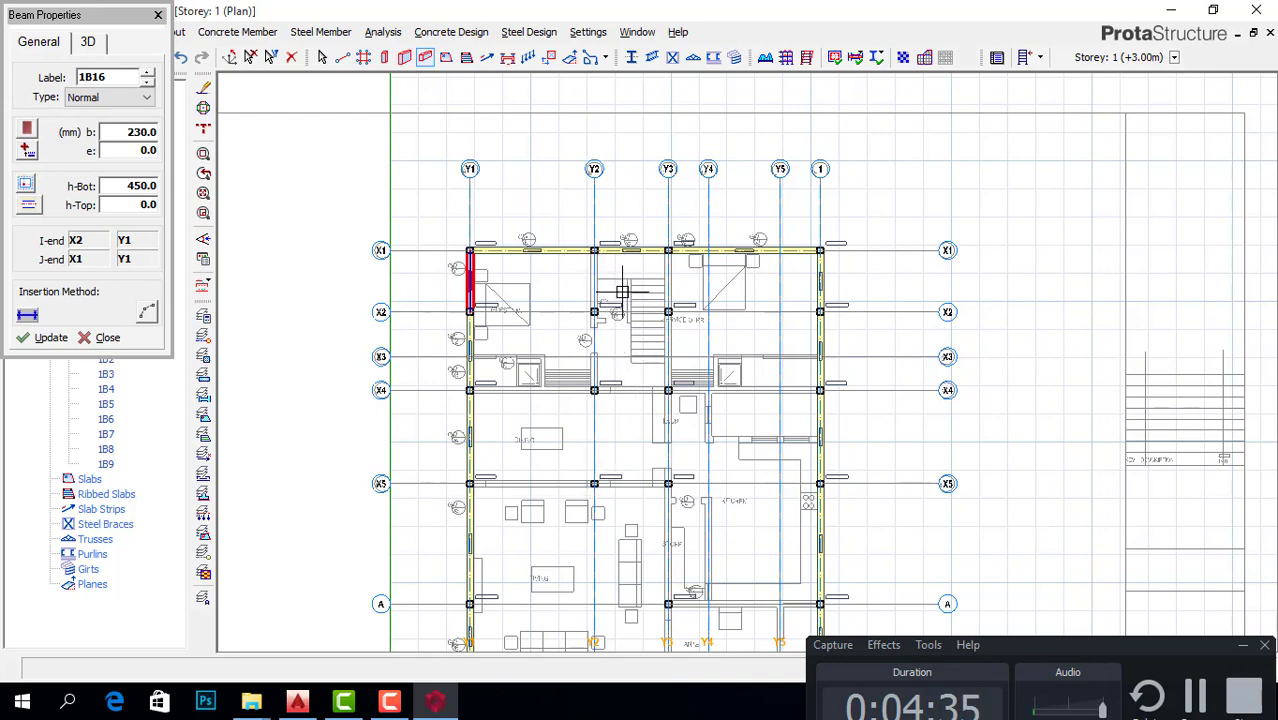
click(469, 390)
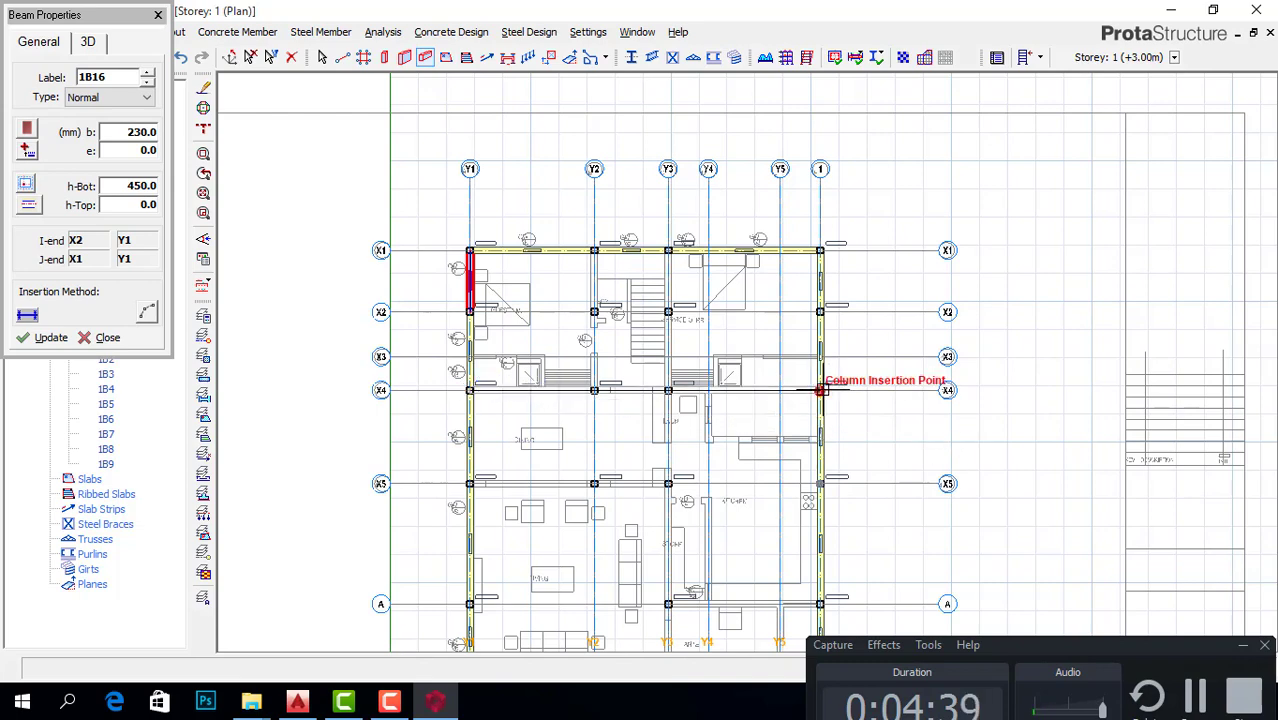
click(755, 343)
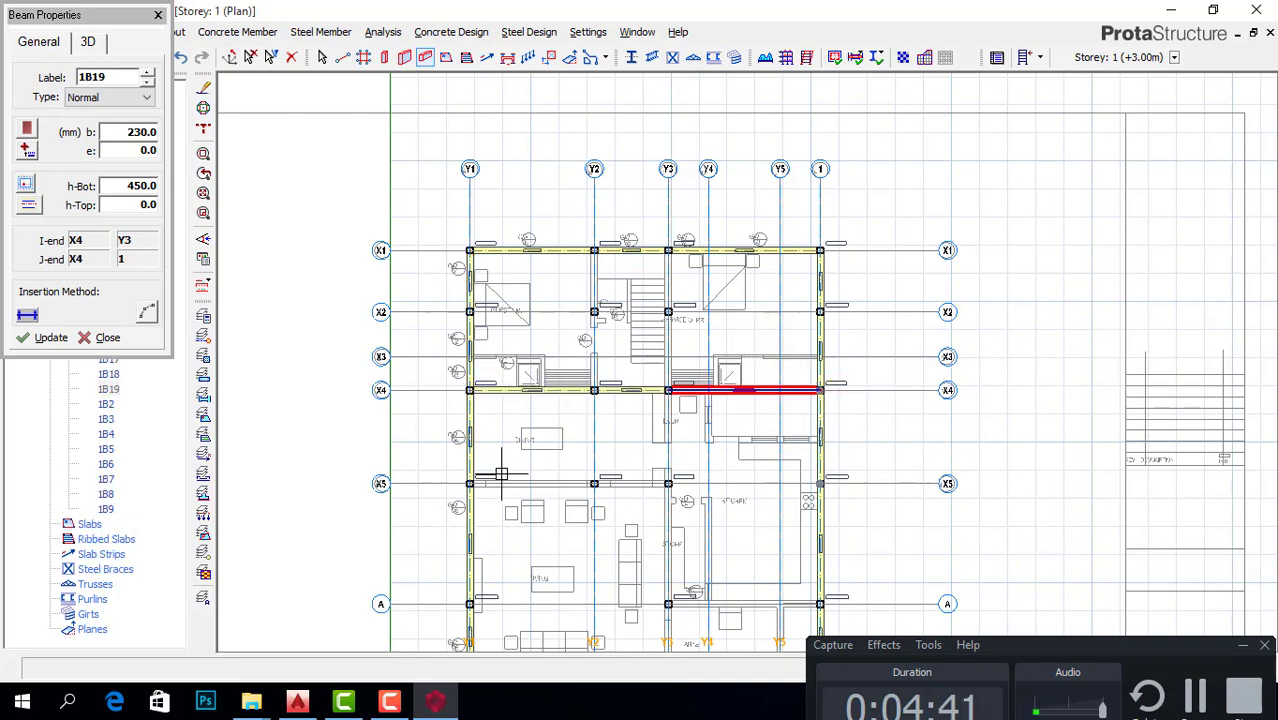
click(818, 484)
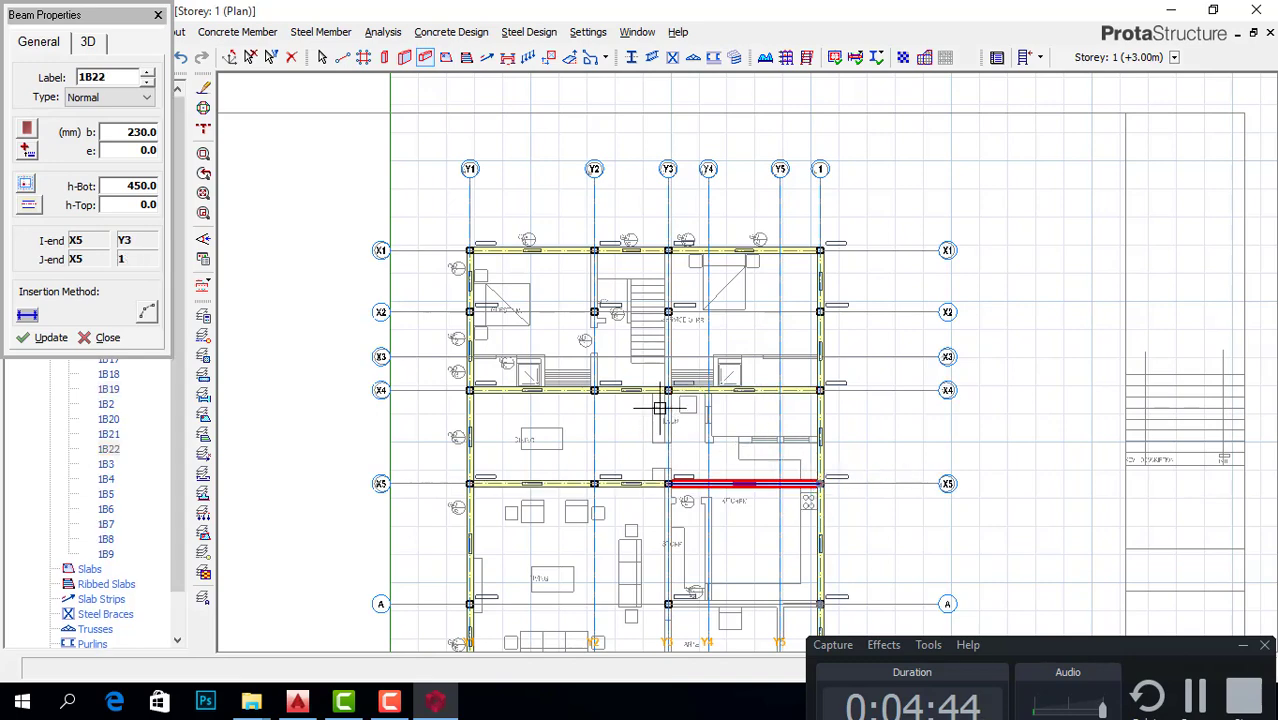
Step: Insert beams of the same section along axis A from axis Y1 to axis 1
scroll(626, 432, down, 1)
scroll(512, 545, up, 1)
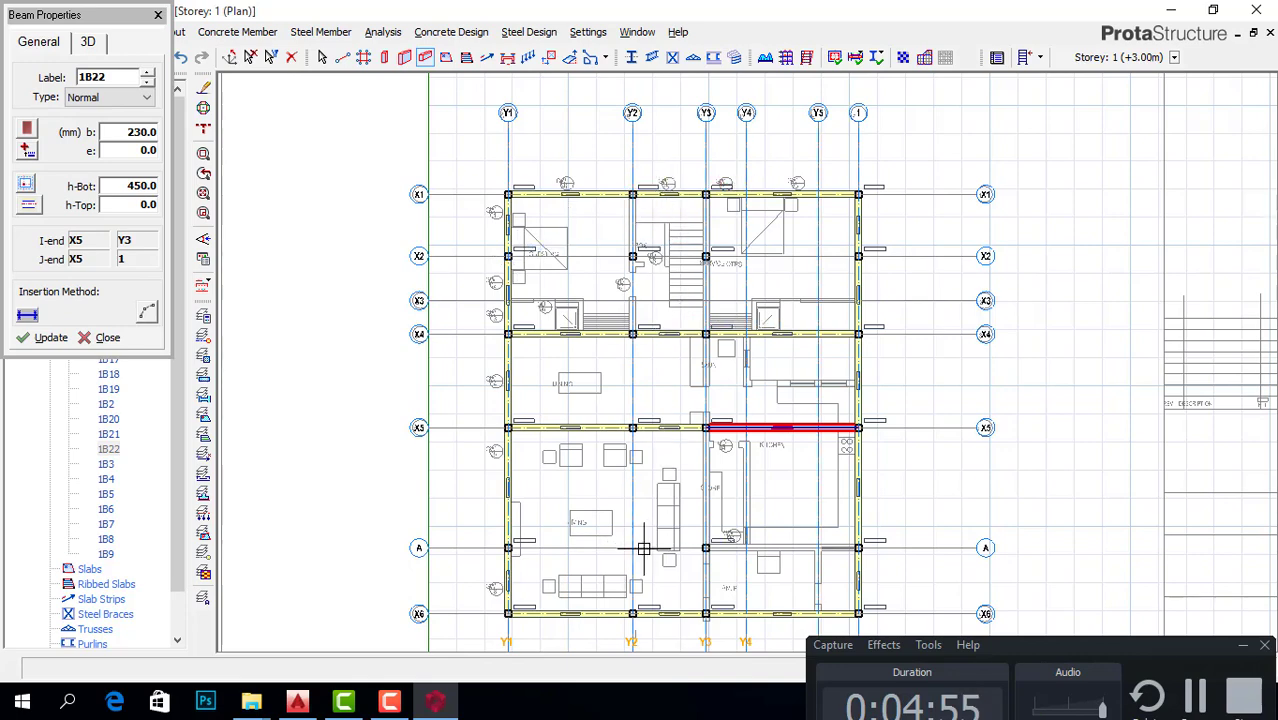
click(505, 546)
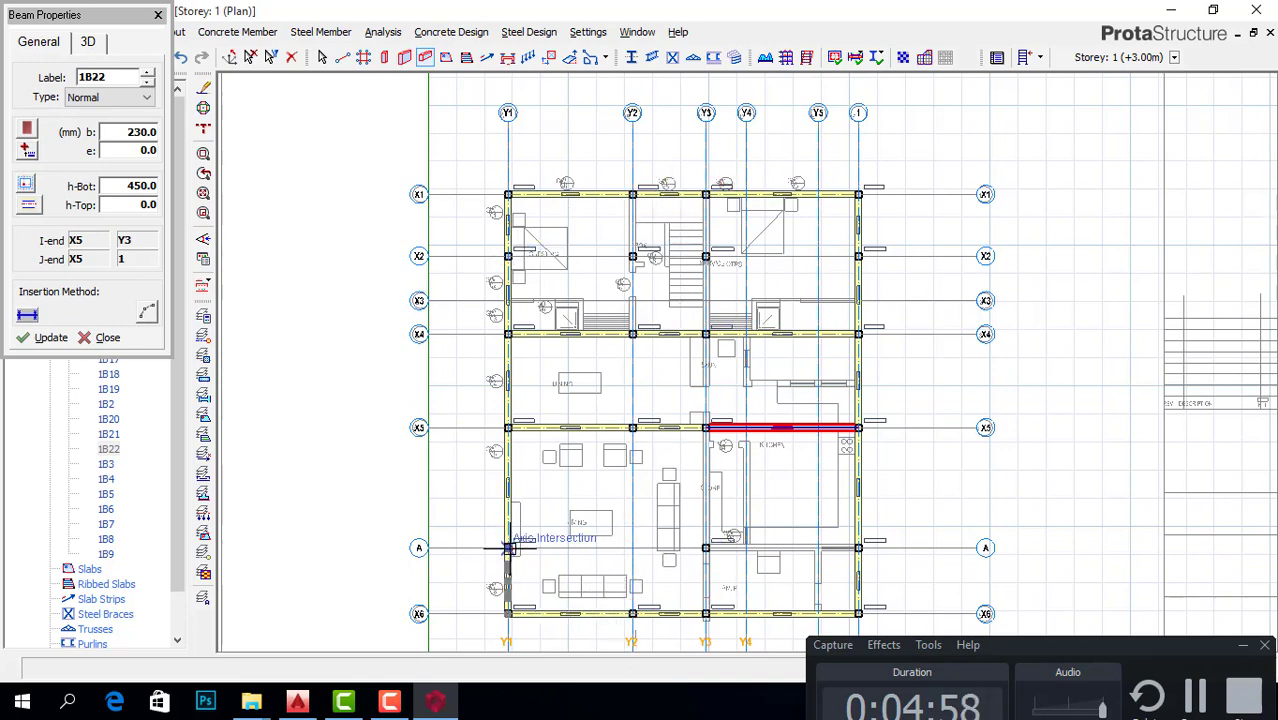
click(858, 547)
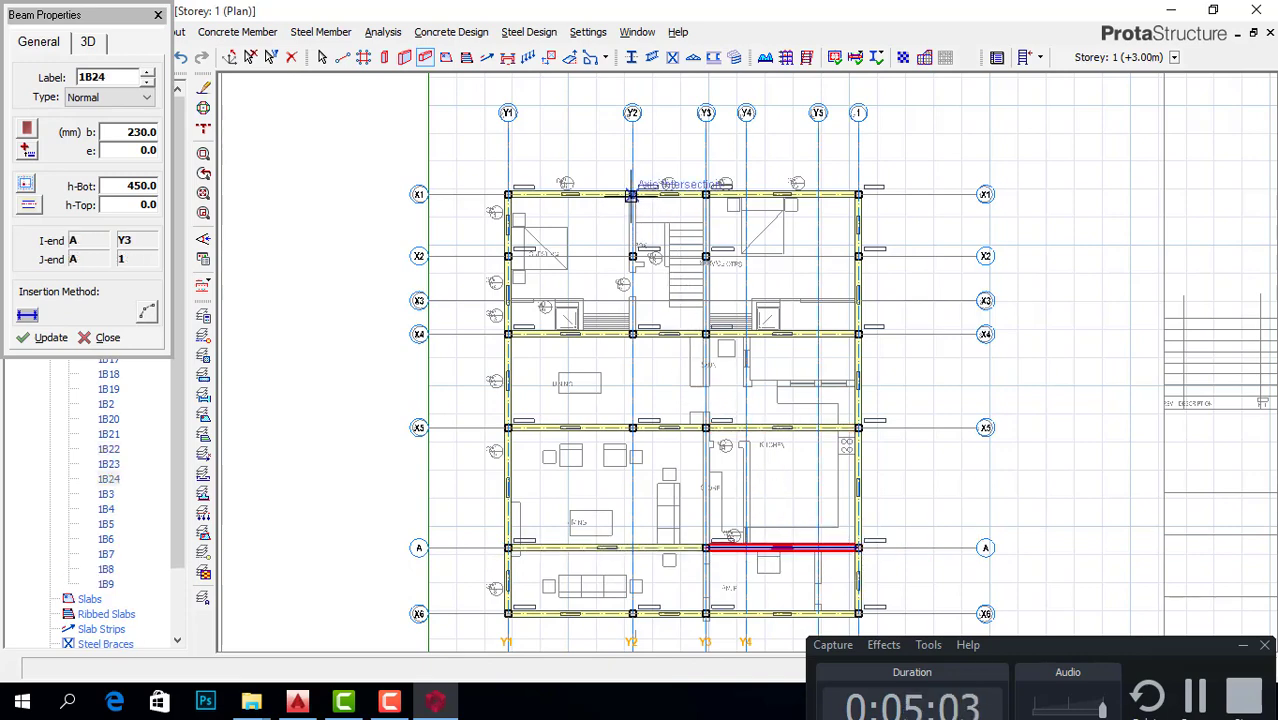
Step: Insert beams along axis Y2 from X1 to X6 and end the beam chain there
click(631, 195)
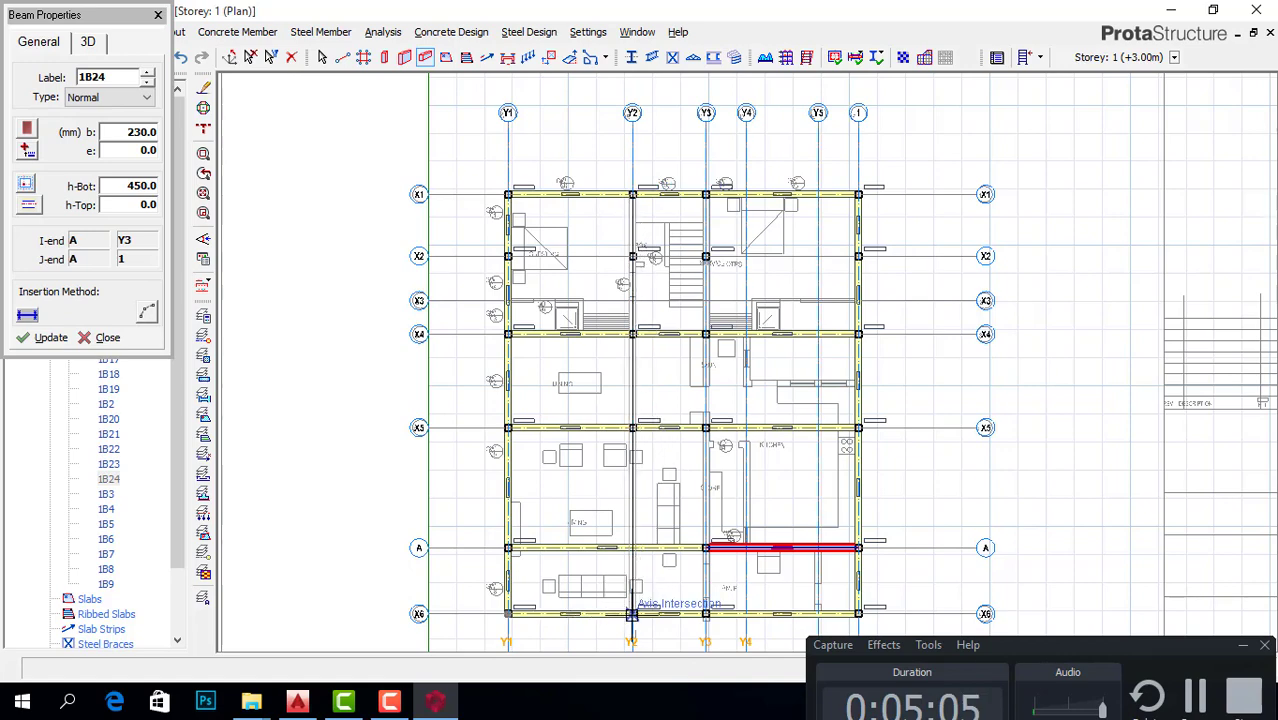
click(631, 613)
click(687, 416)
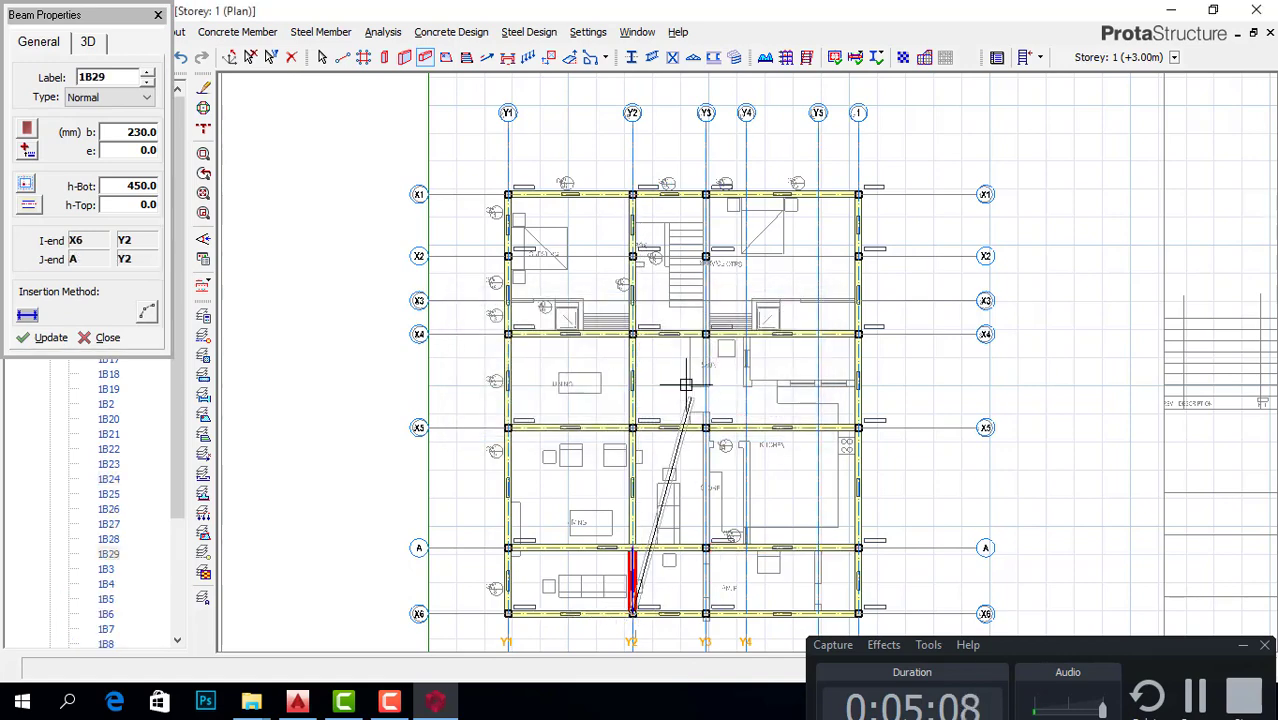
key(Escape)
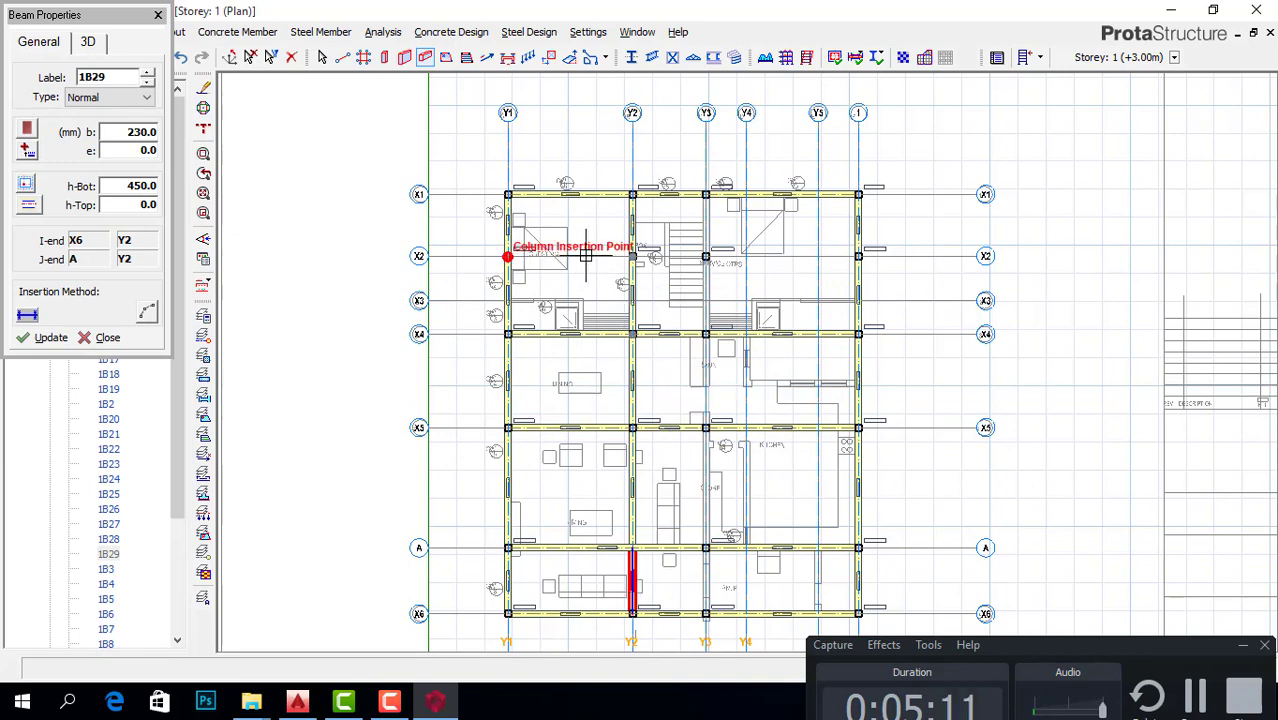
Step: Insert beams along axis X2 from Y1 to Y2 and from Y3 to 1, and along axis Y3 from X1 to X6
click(632, 257)
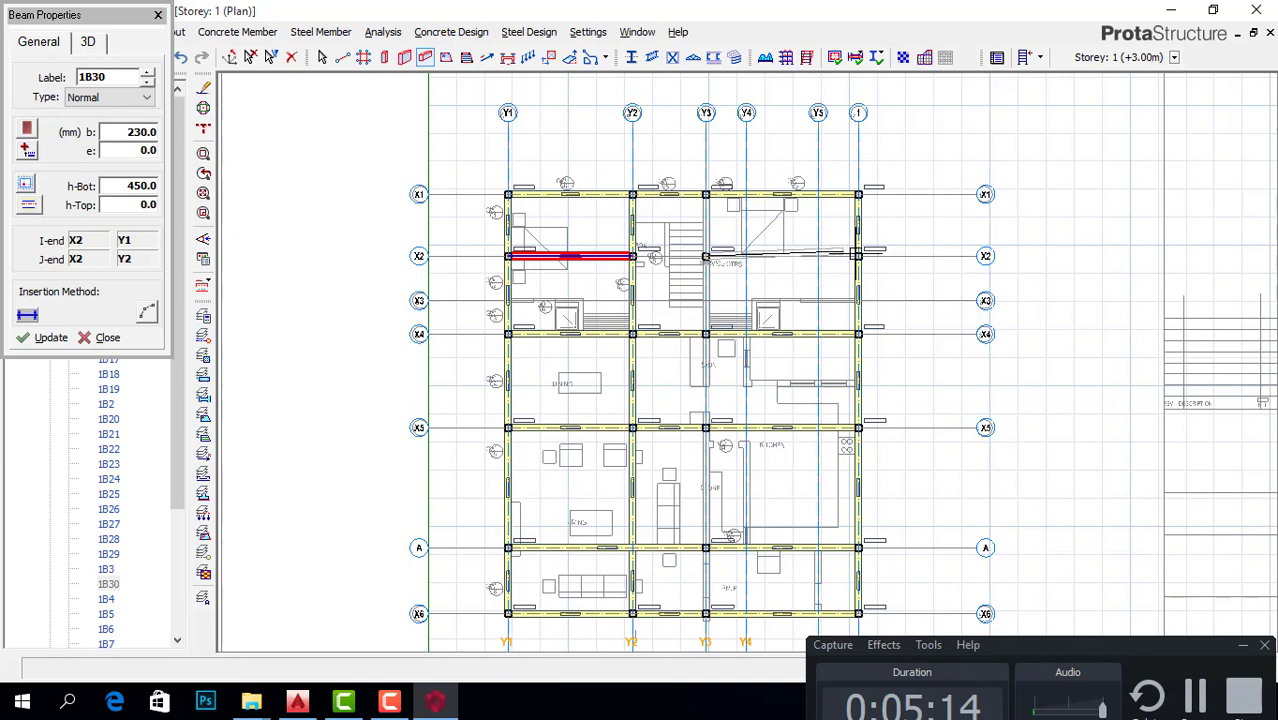
click(826, 229)
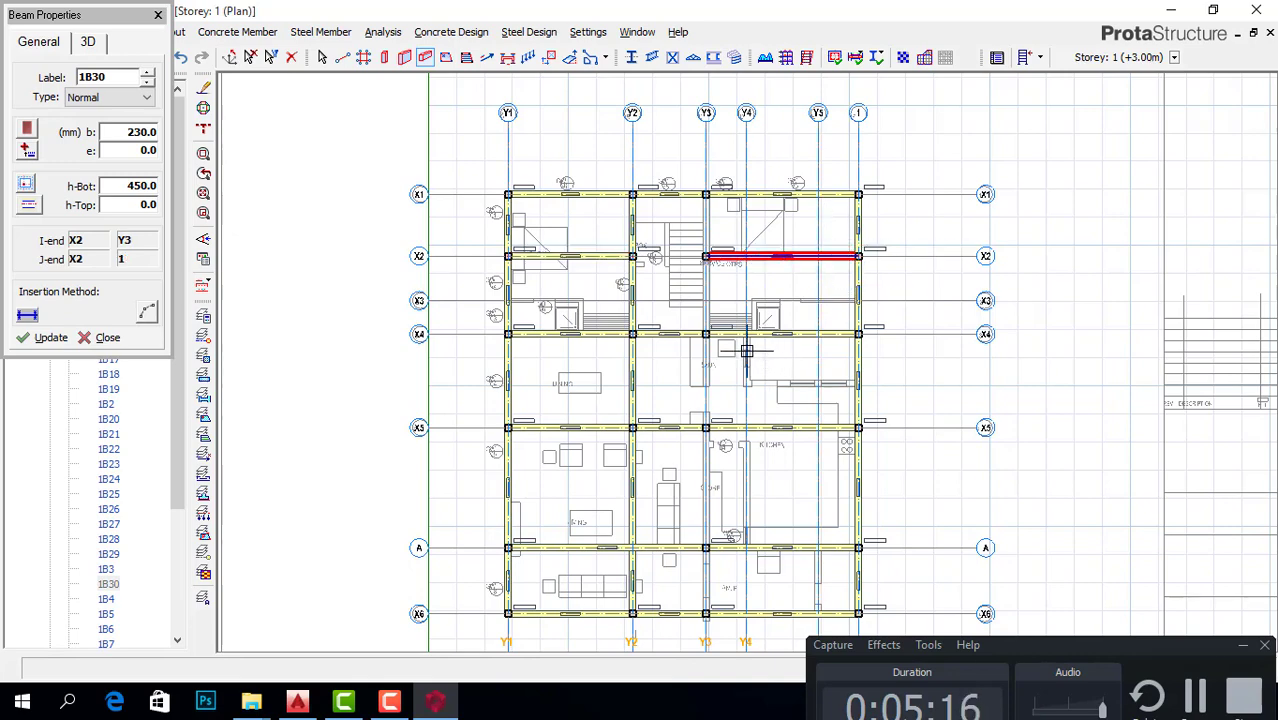
scroll(755, 360, down, 1)
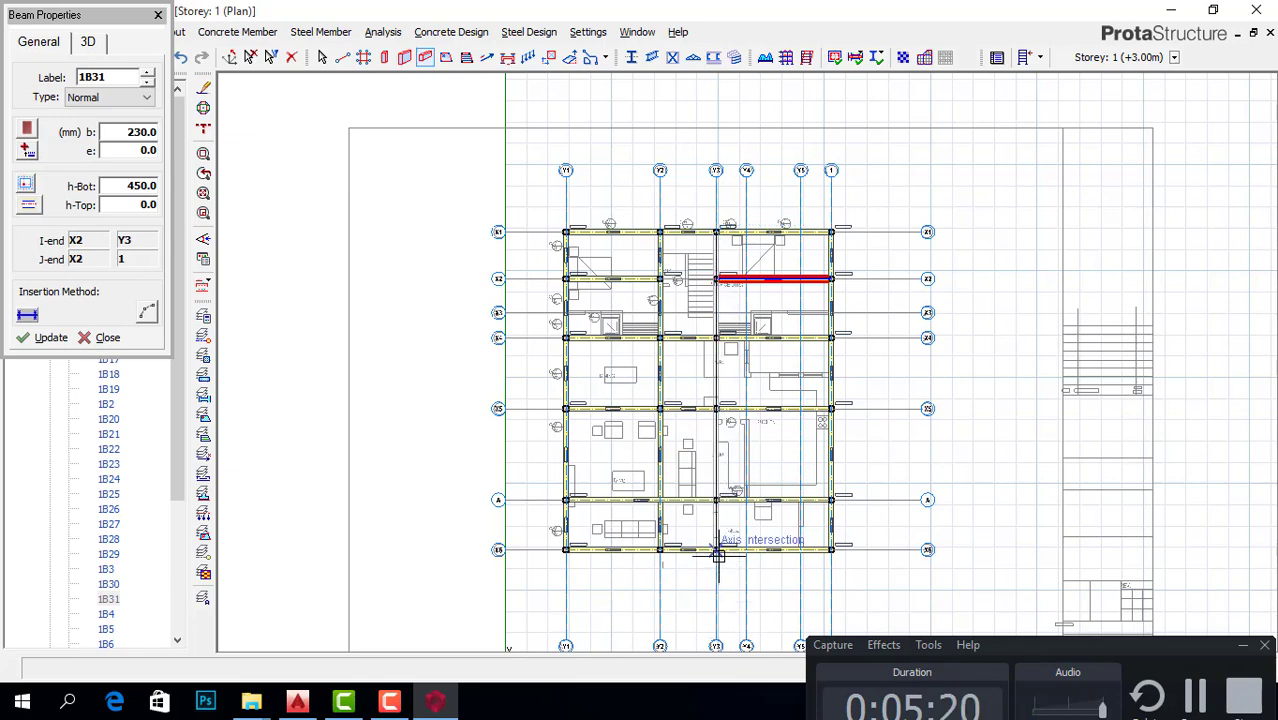
click(820, 465)
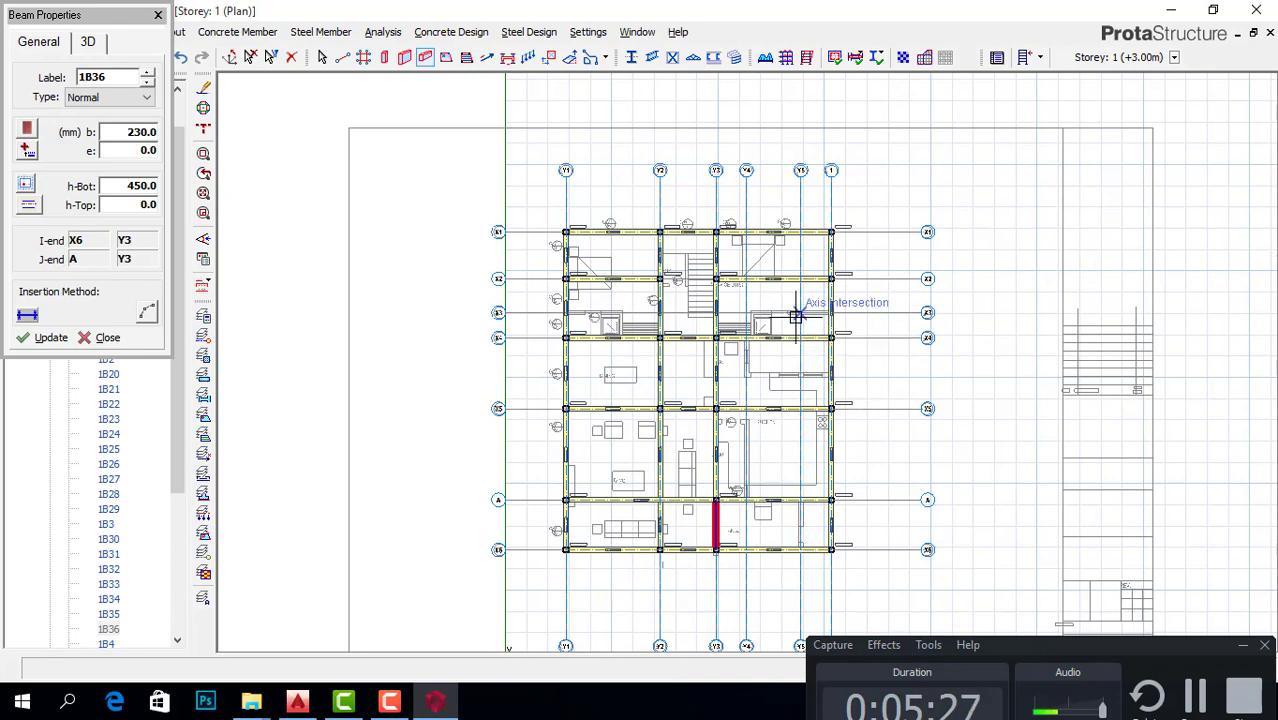
Step: Set up a slab 150 mm deep with a dead load of 2.2 and the general domestic use imposed load of 1.500 kN/m2
click(446, 60)
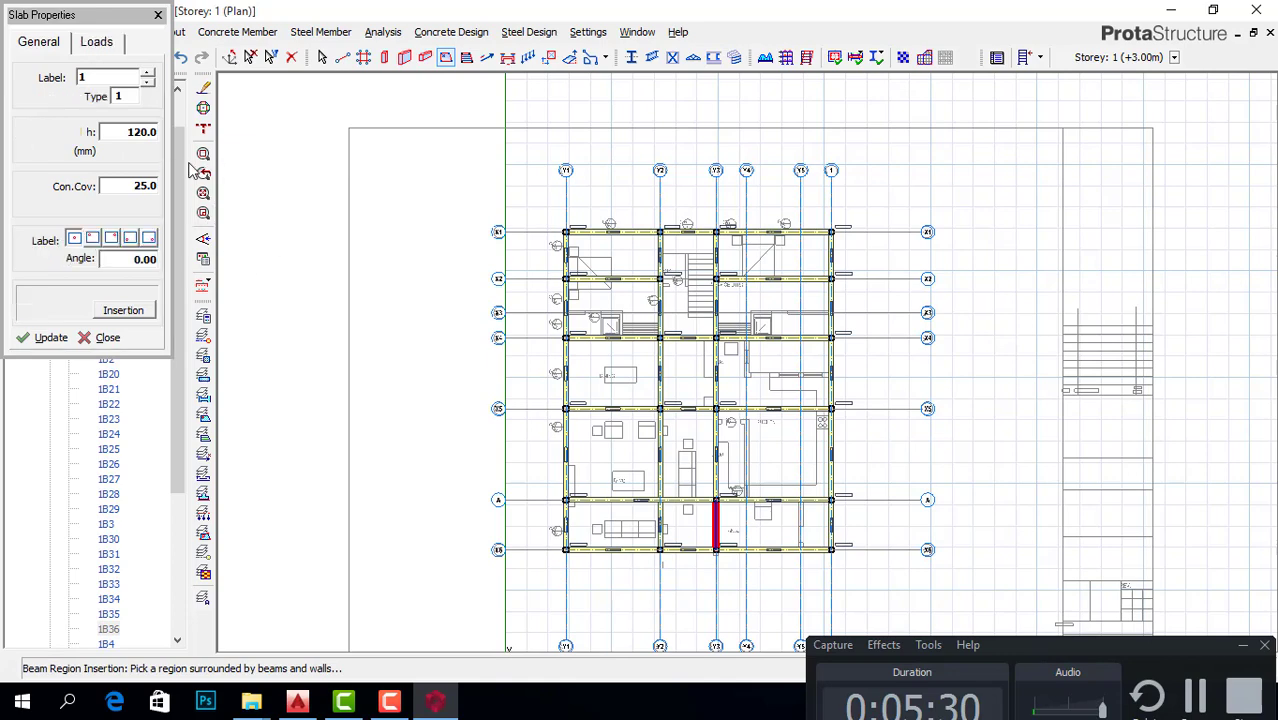
click(123, 131)
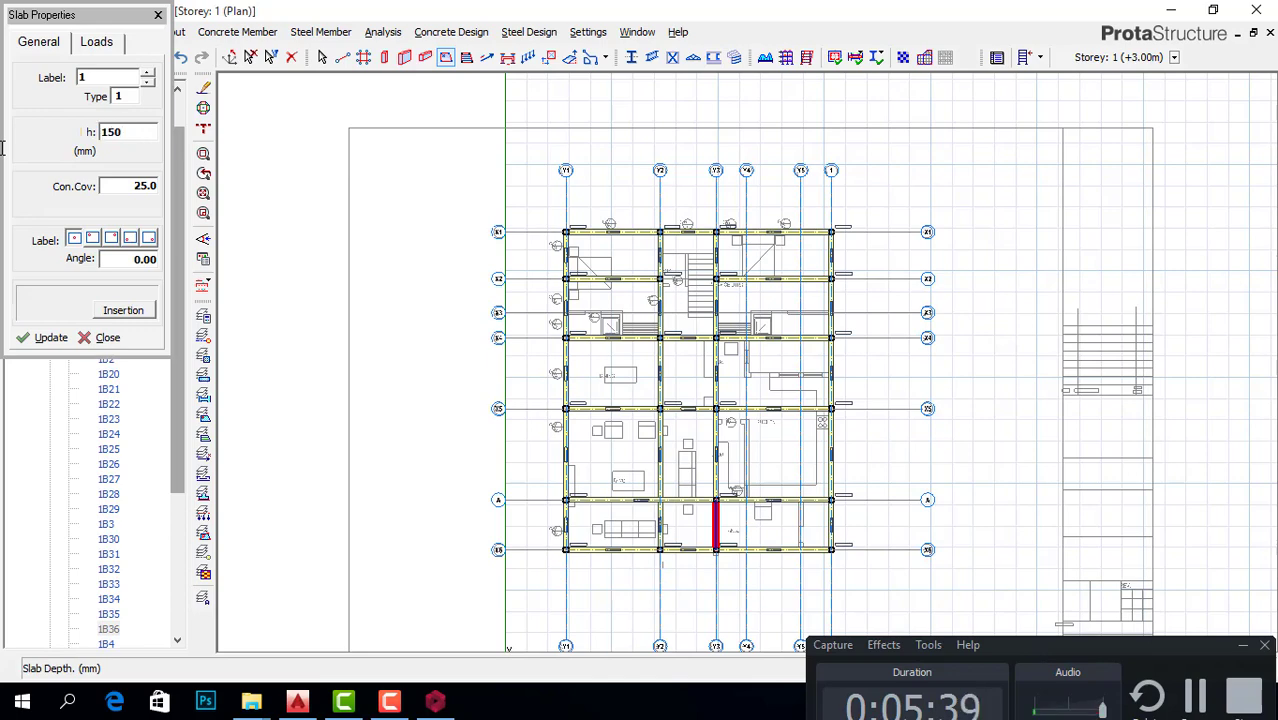
click(97, 43)
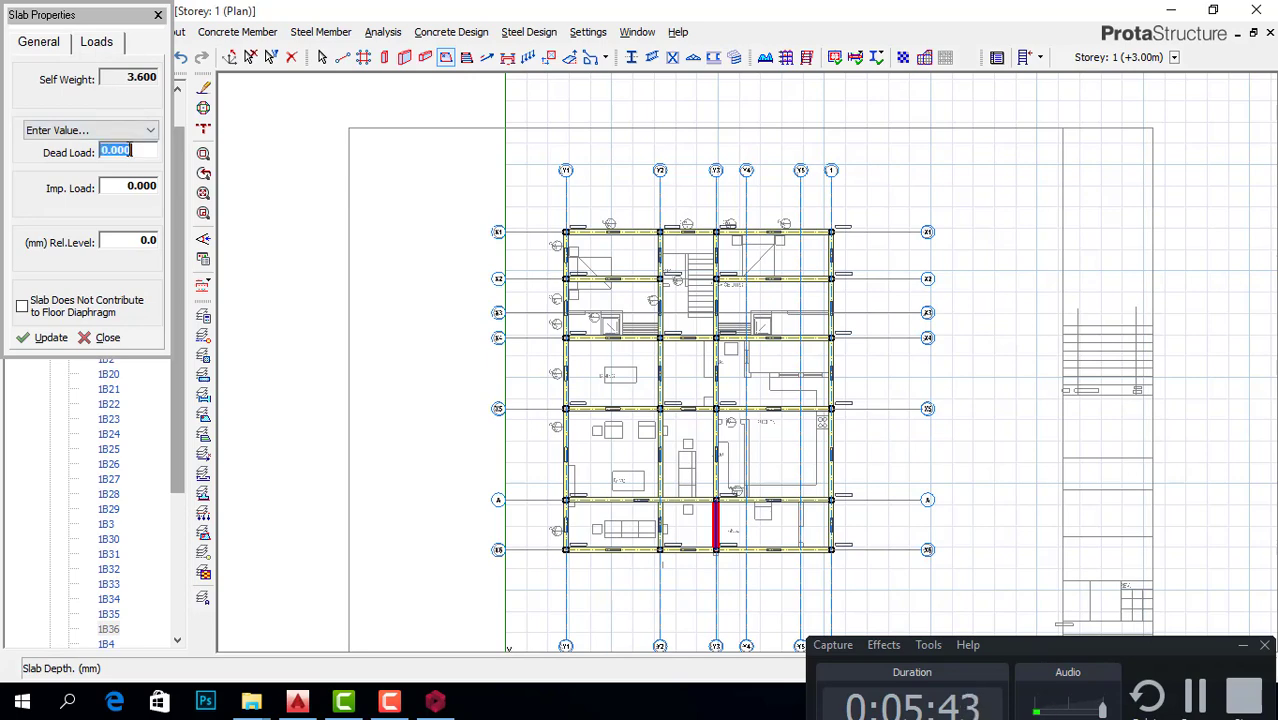
text(2.2)
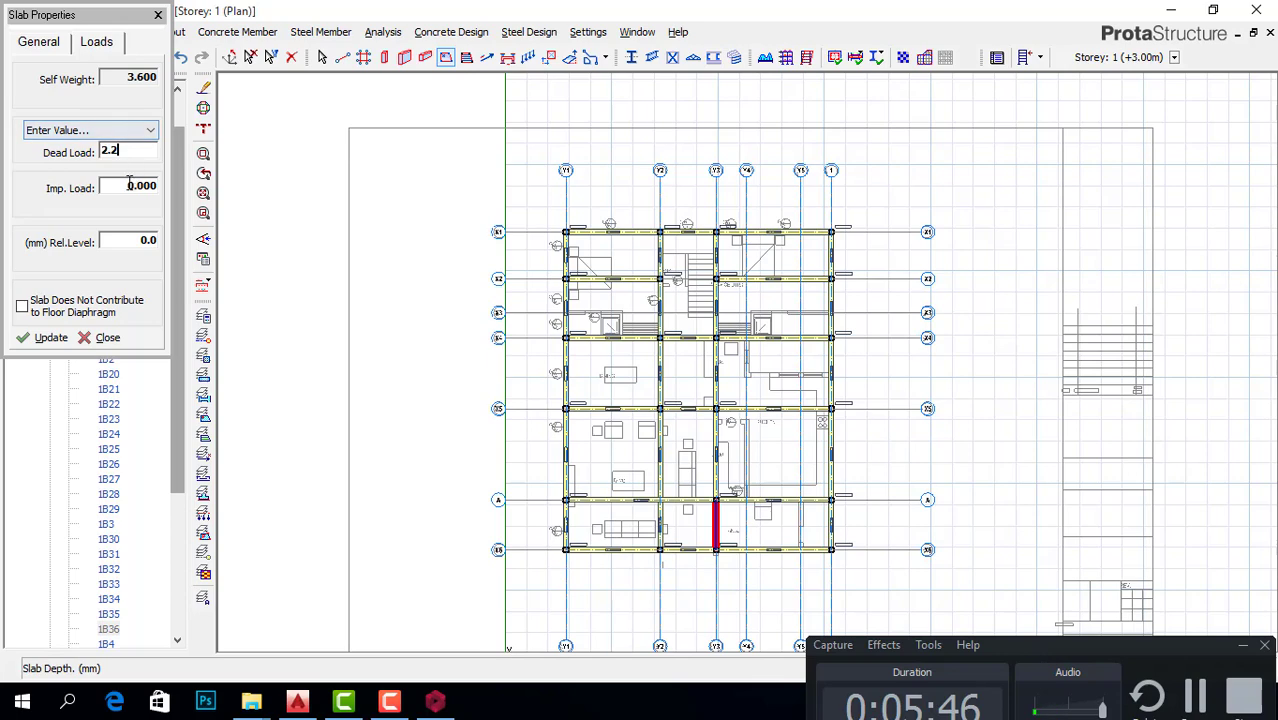
click(128, 185)
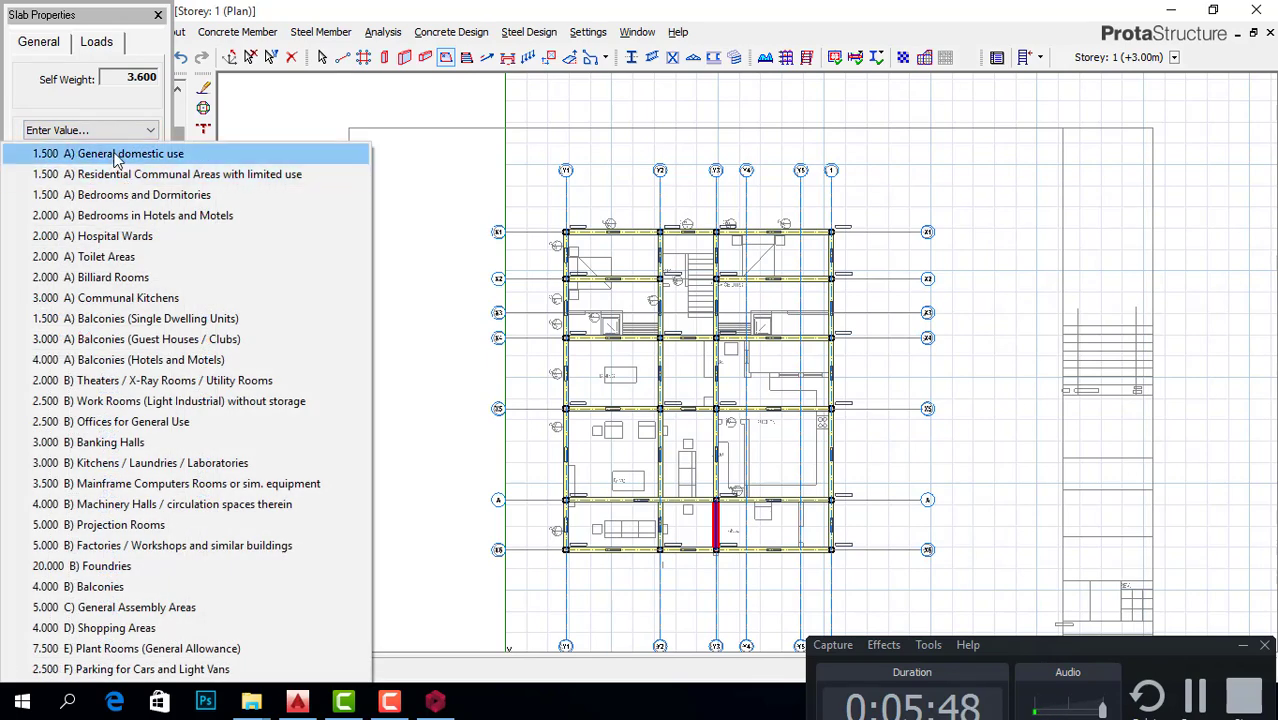
click(115, 158)
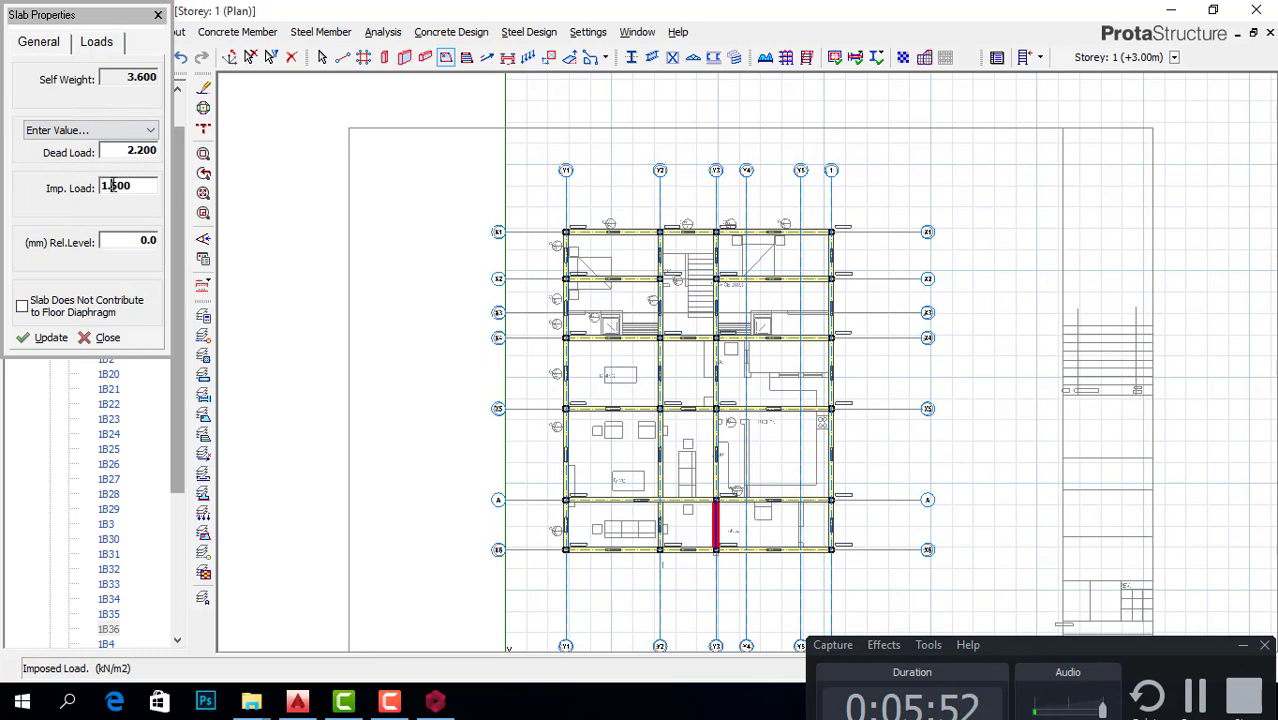
click(135, 188)
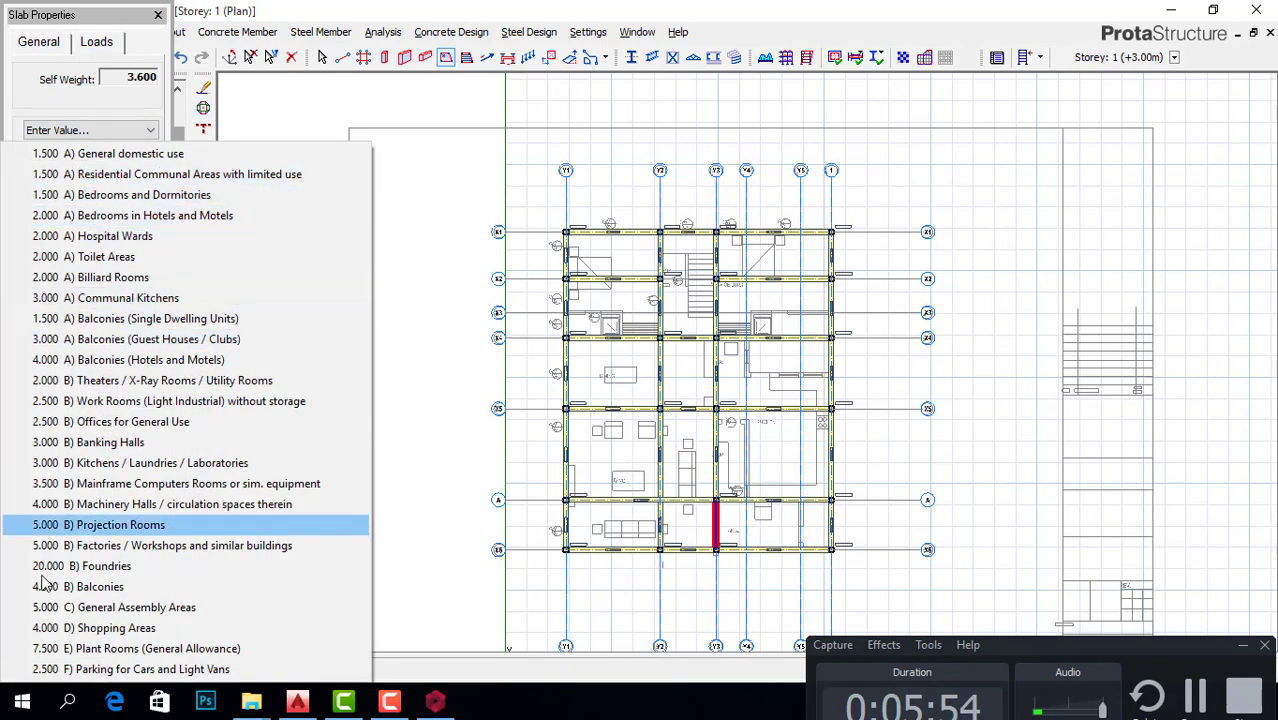
click(110, 155)
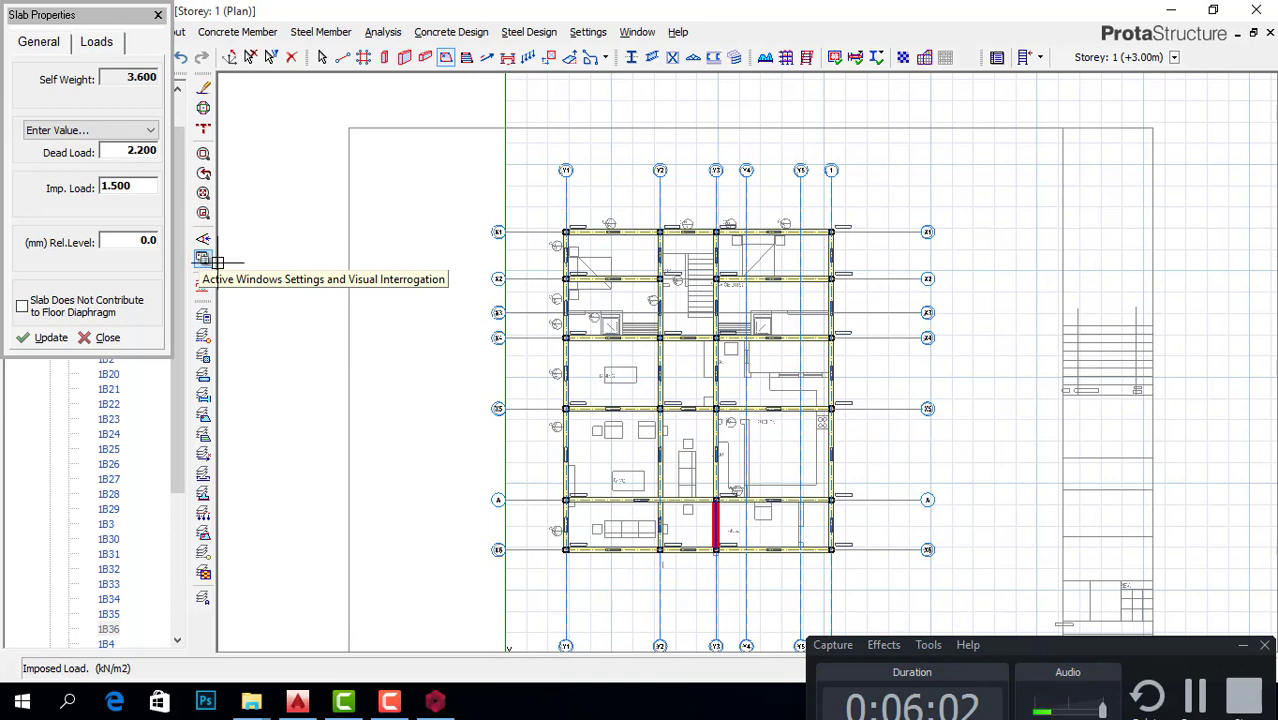
Step: Insert slabs in the five bays between axes Y1 and Y2, from X1 to X6
click(614, 257)
click(618, 310)
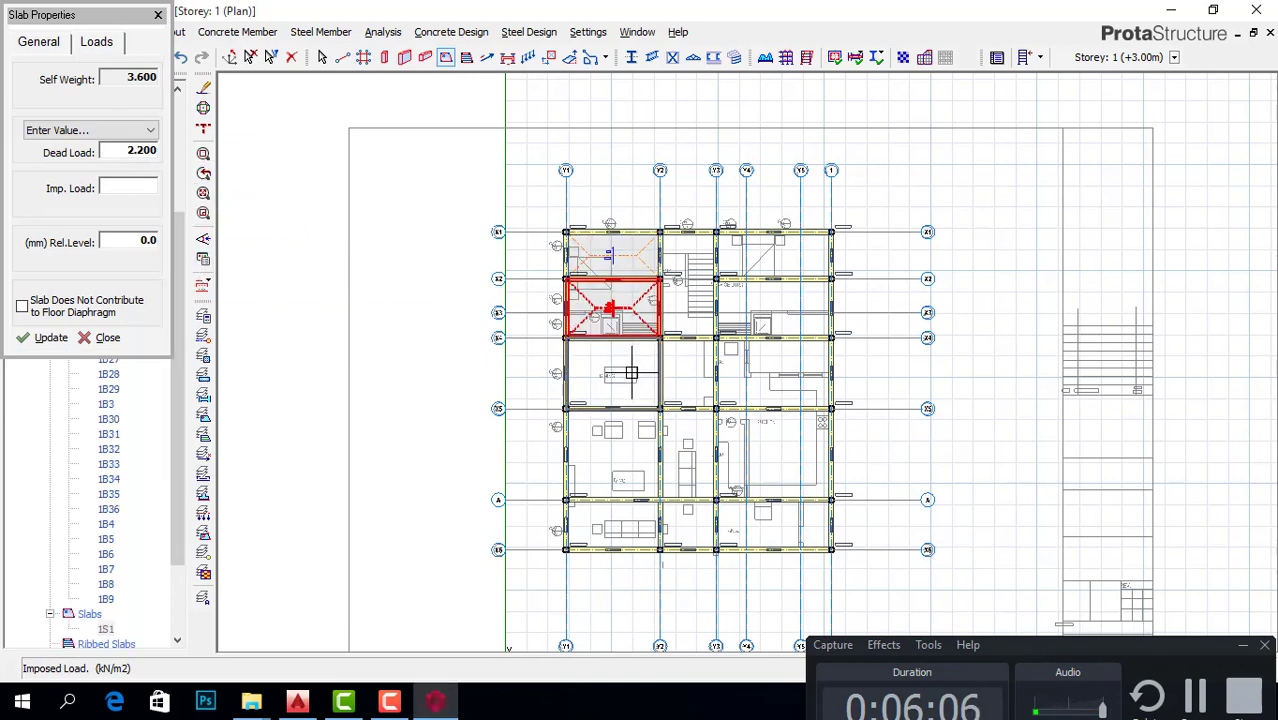
click(631, 373)
click(625, 455)
click(628, 522)
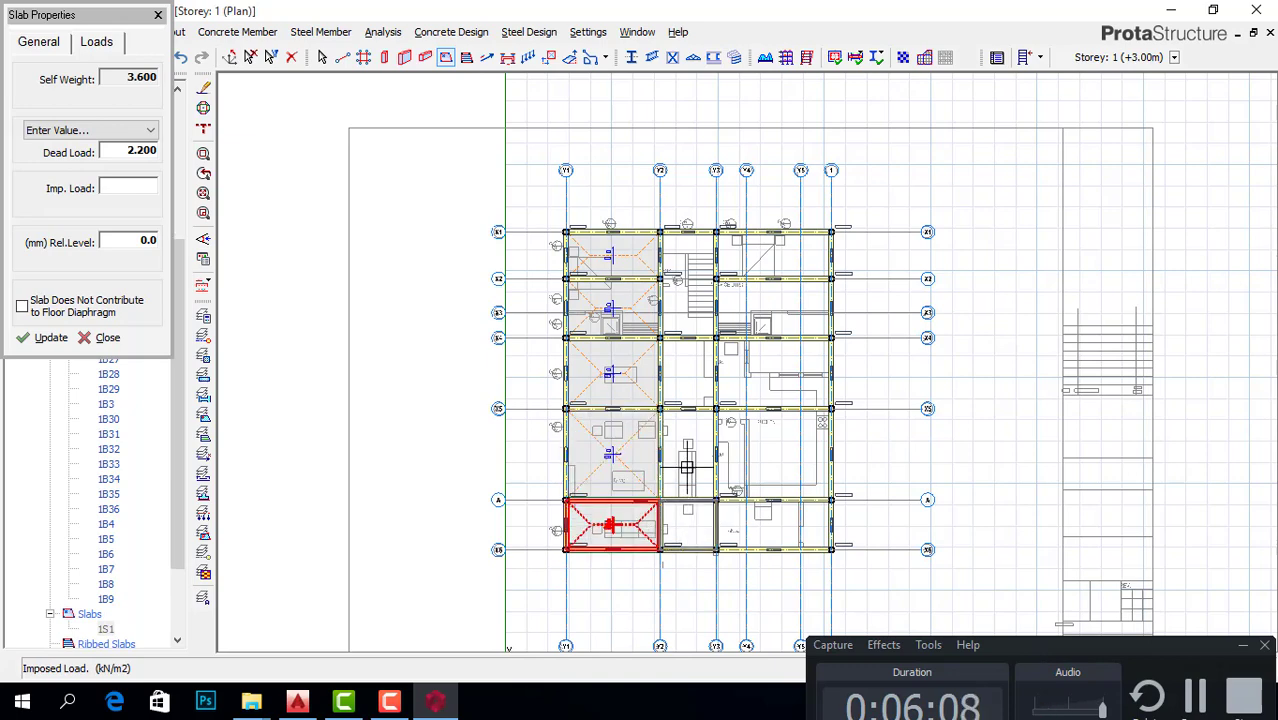
Step: Insert slabs in the three bays between axes Y2 and Y3, from X6 up to X4
click(687, 522)
click(687, 455)
click(687, 373)
Step: Insert slabs in the five bays between axes Y3 and 1, from X1 to X6
click(775, 378)
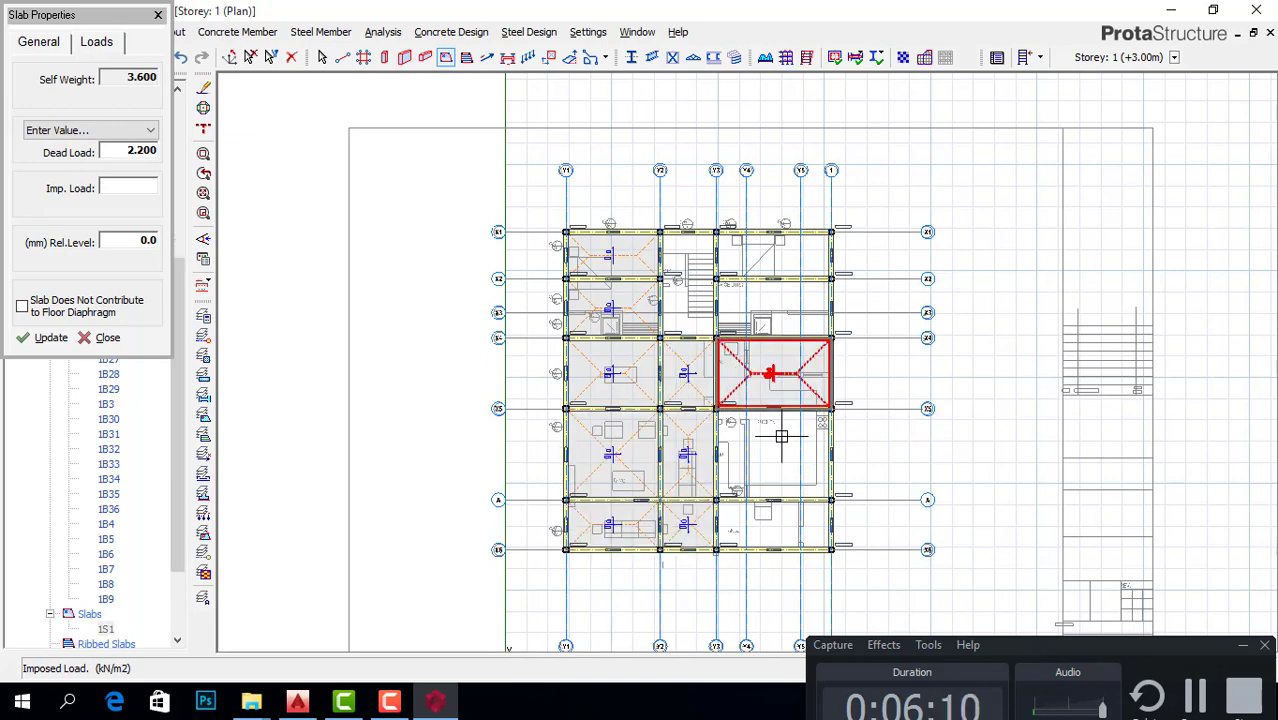
click(781, 437)
click(775, 525)
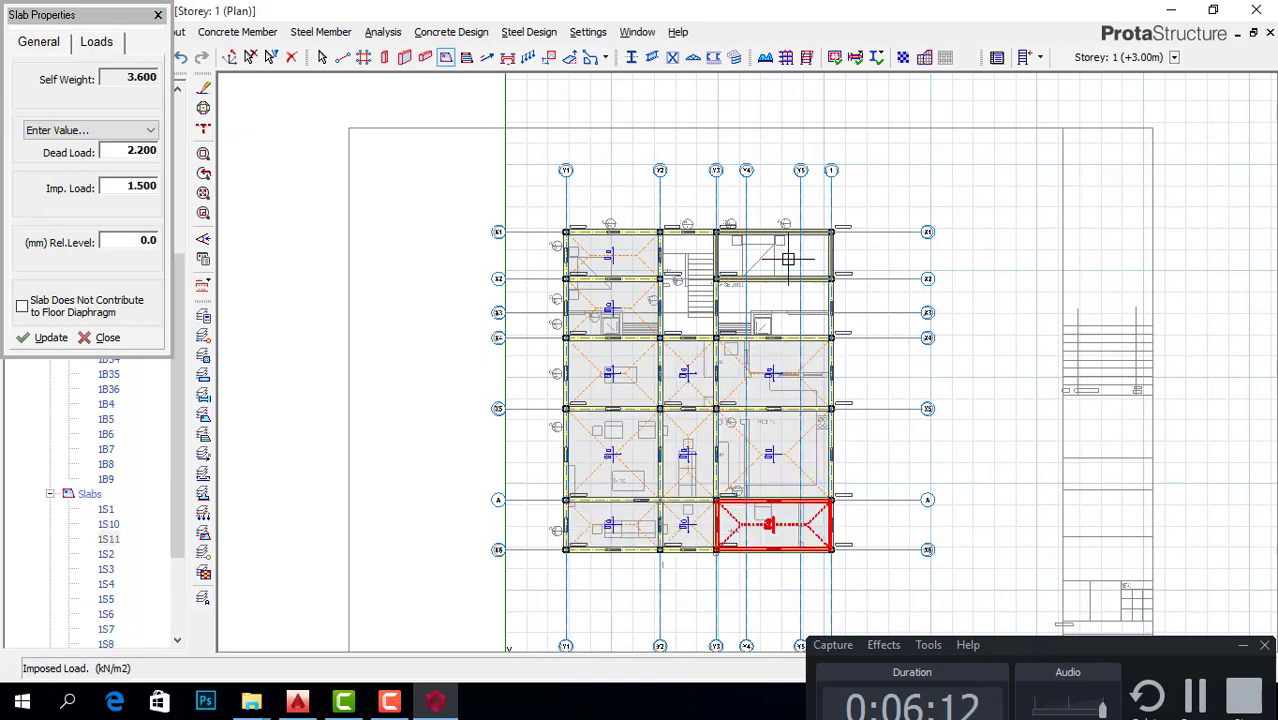
click(788, 259)
click(790, 305)
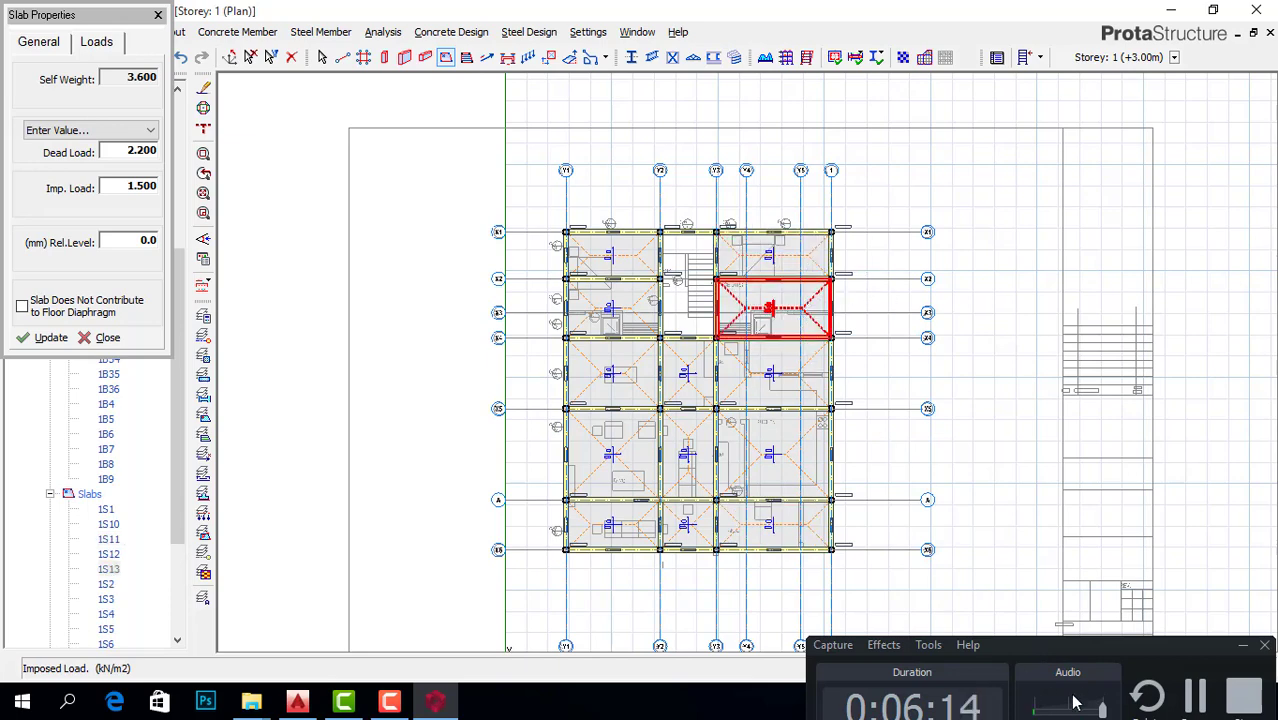
click(1197, 703)
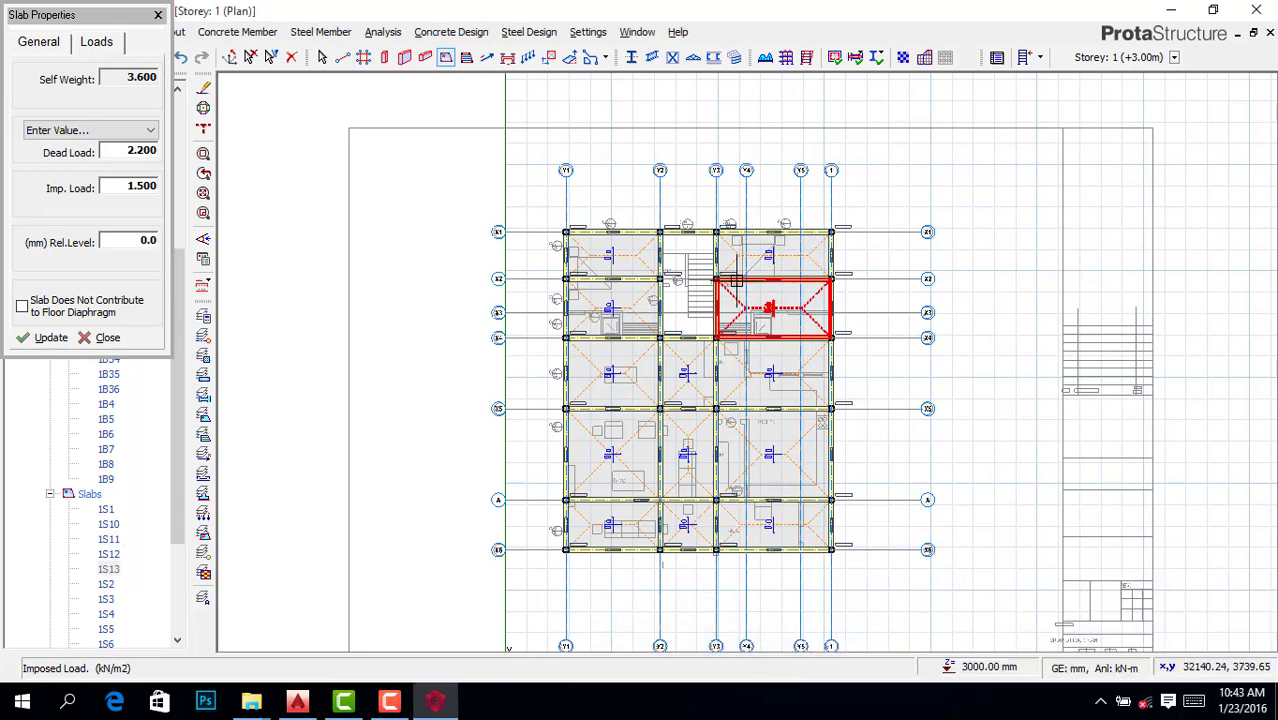
scroll(741, 281, up, 3)
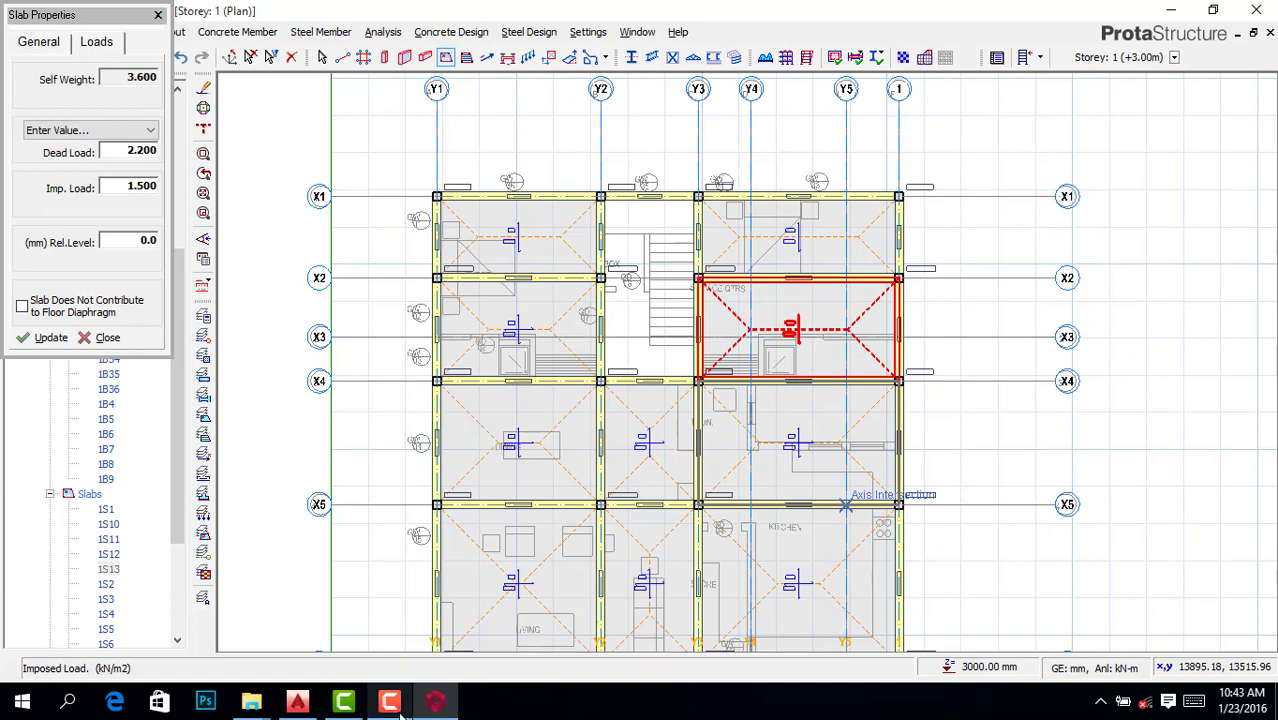
scroll(919, 337, up, 1)
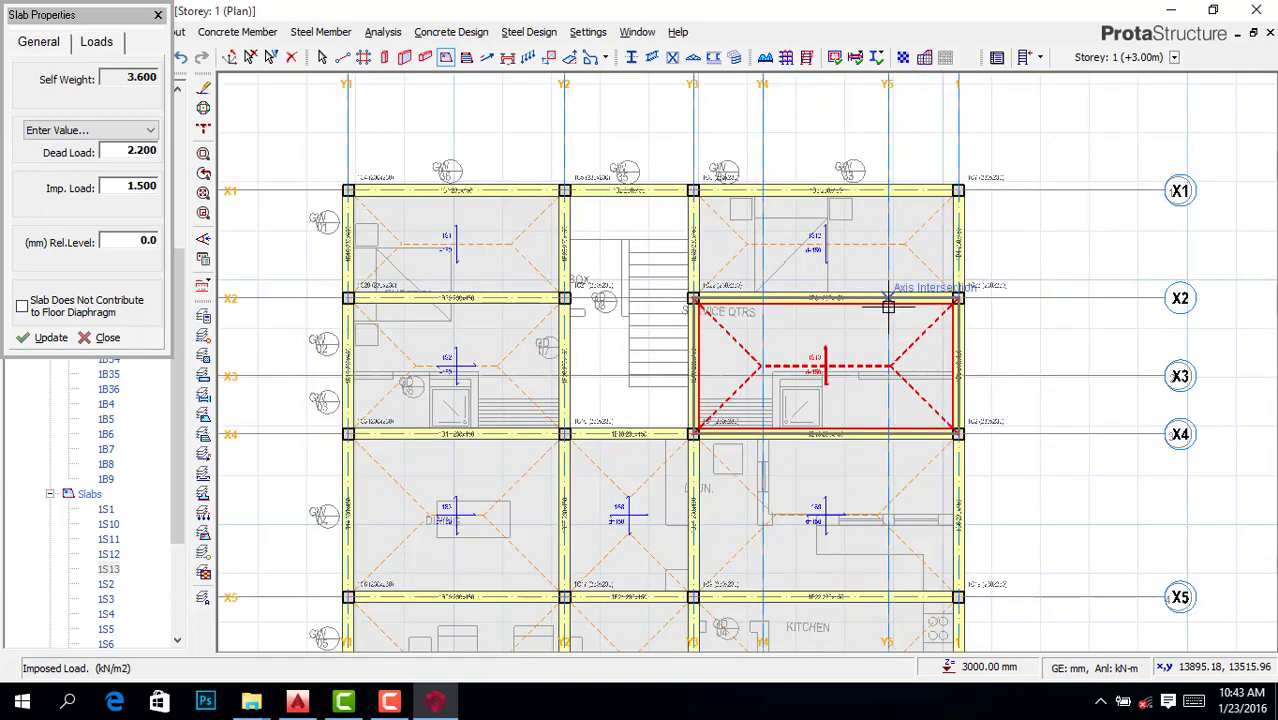
scroll(859, 404, down, 2)
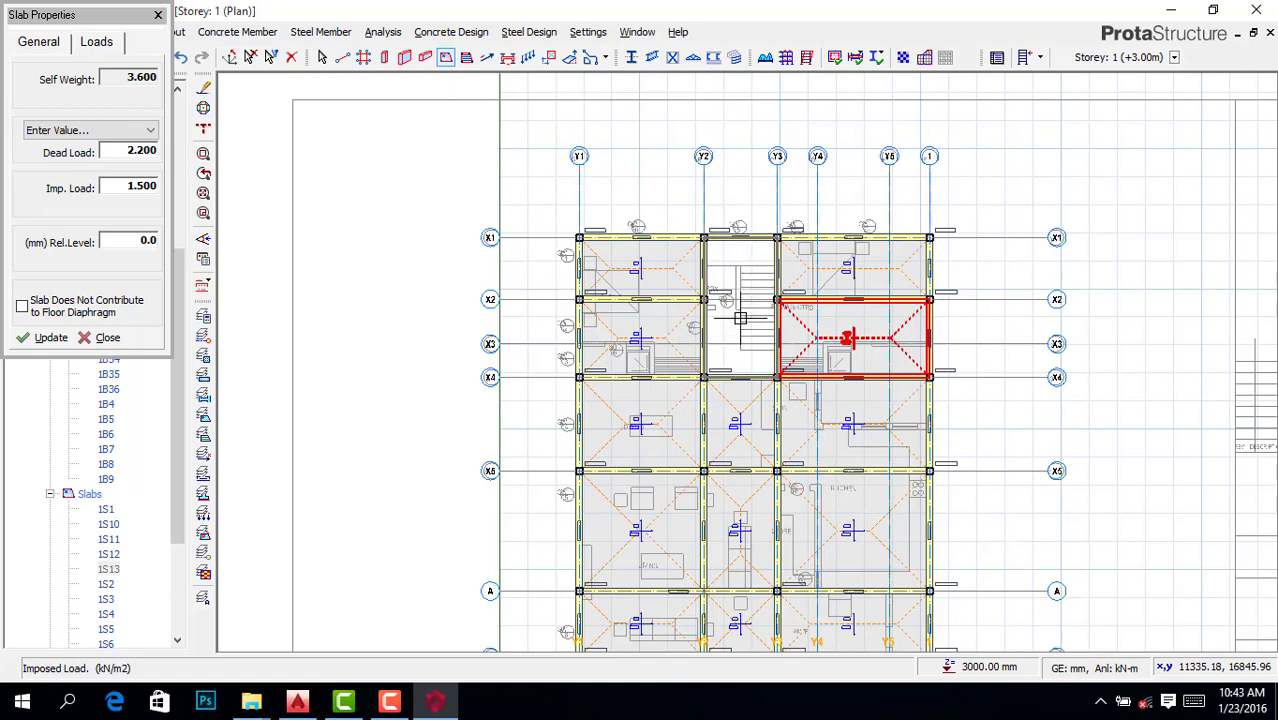
click(389, 700)
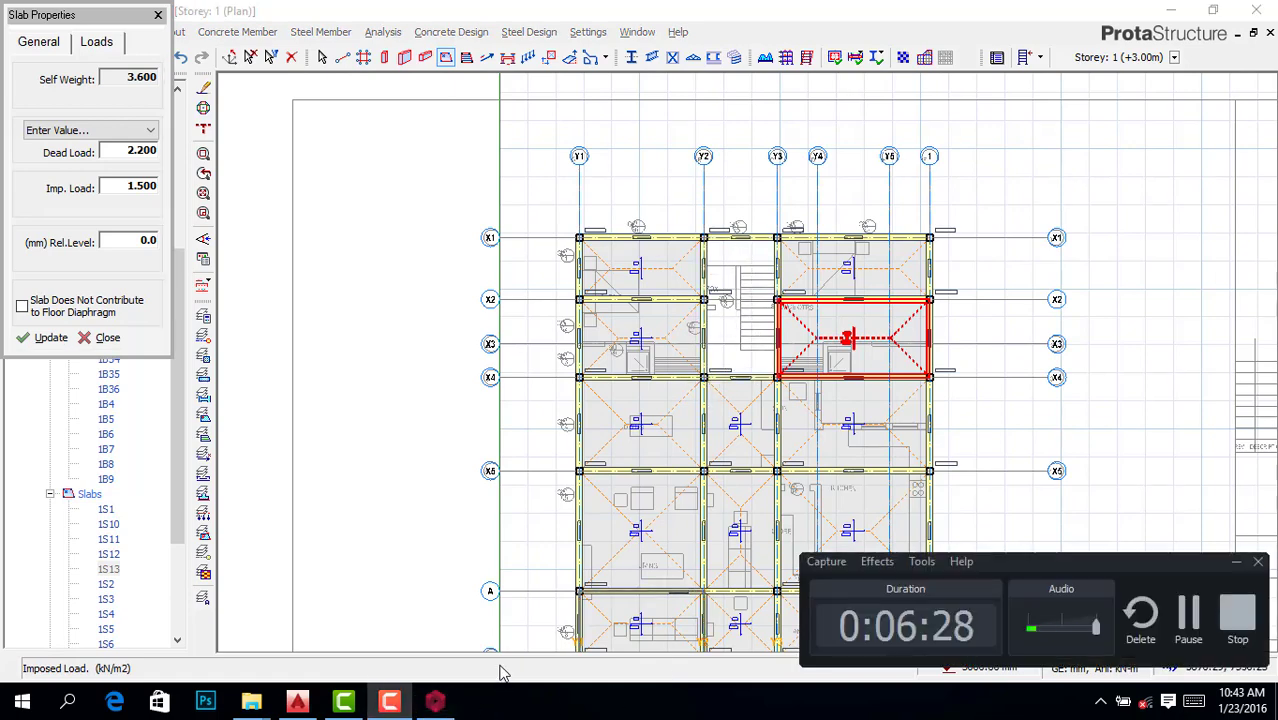
drag(1117, 559, 1128, 643)
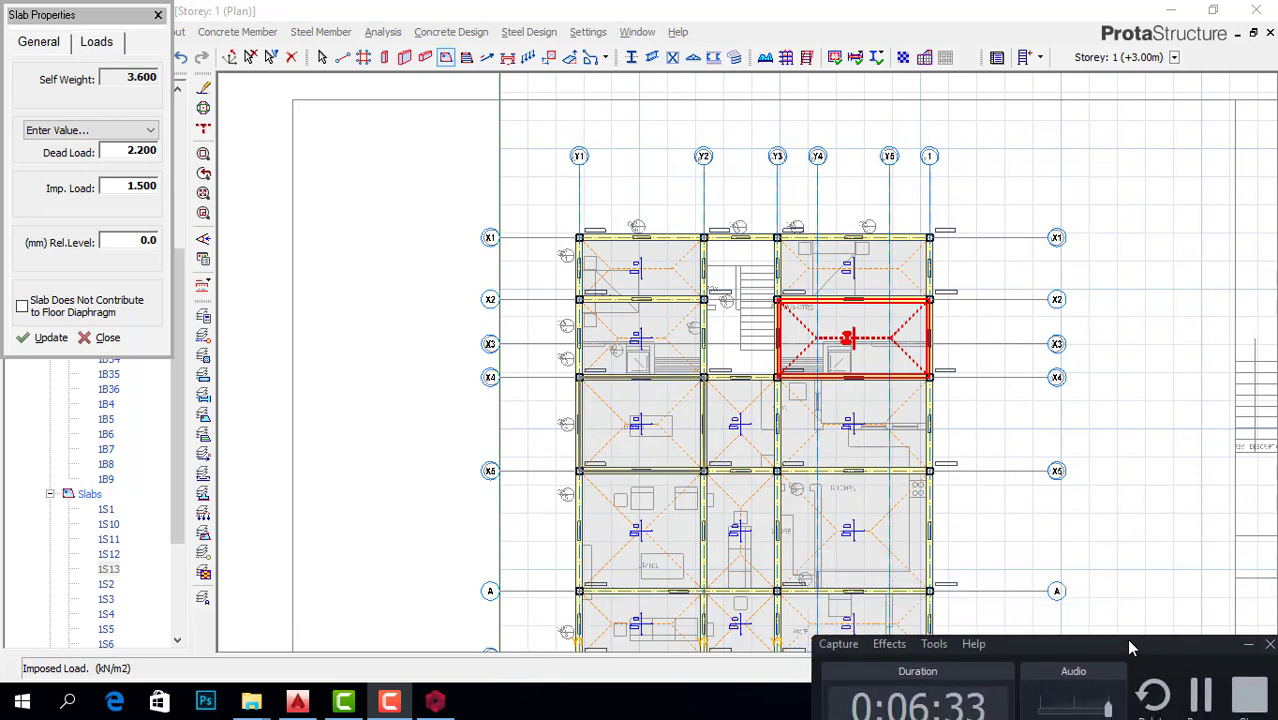
Step: End slab insertion by closing the slab properties
click(158, 16)
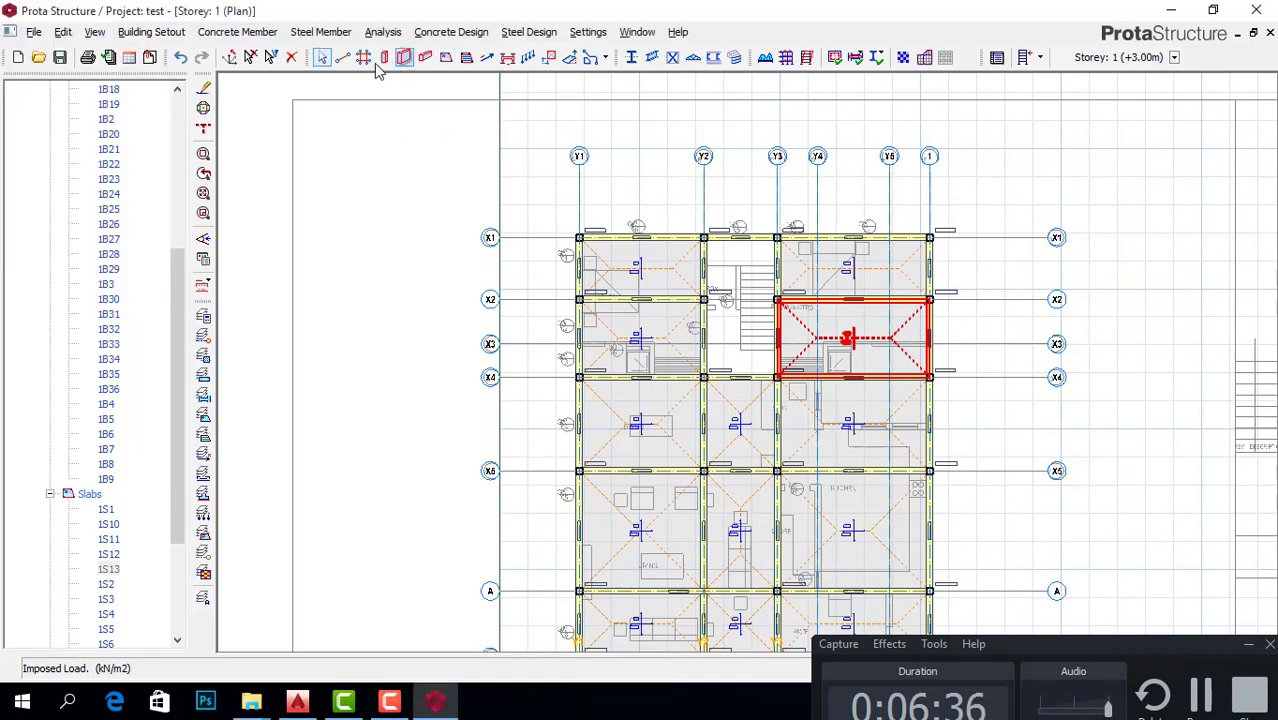
Step: Insert a new storey on top of the building by setting the total number of storeys to 2
click(150, 32)
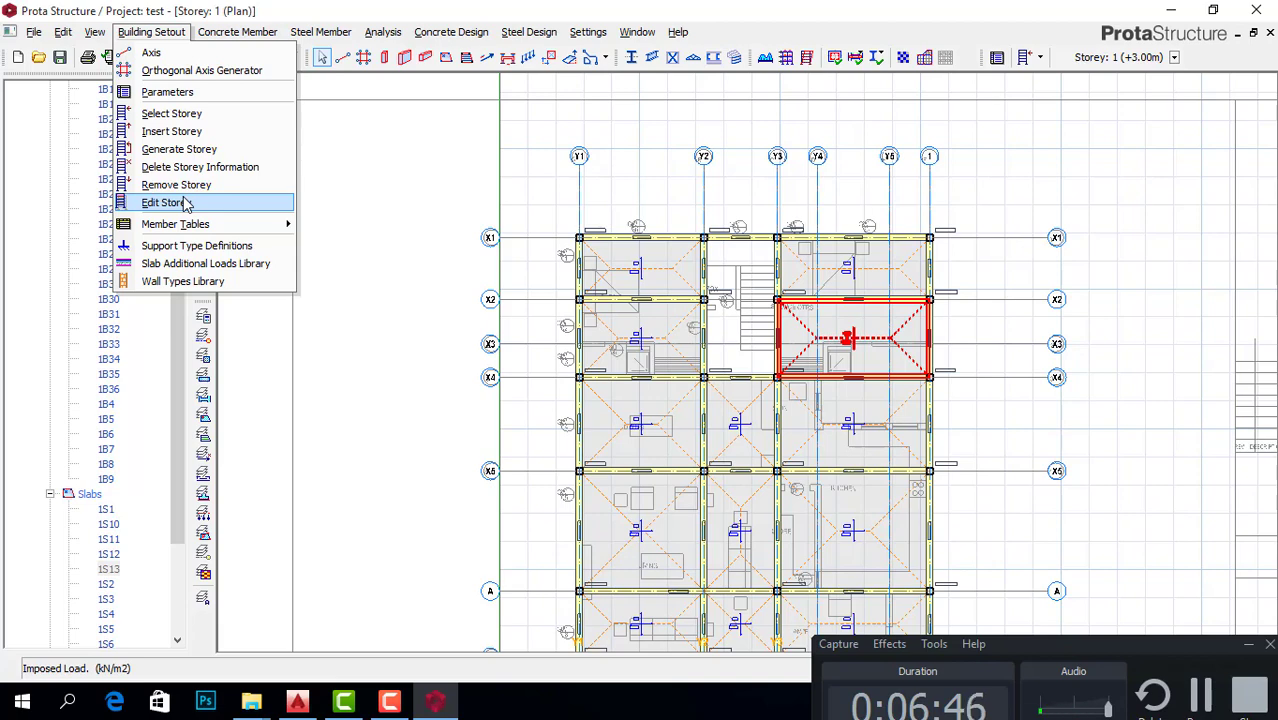
click(198, 132)
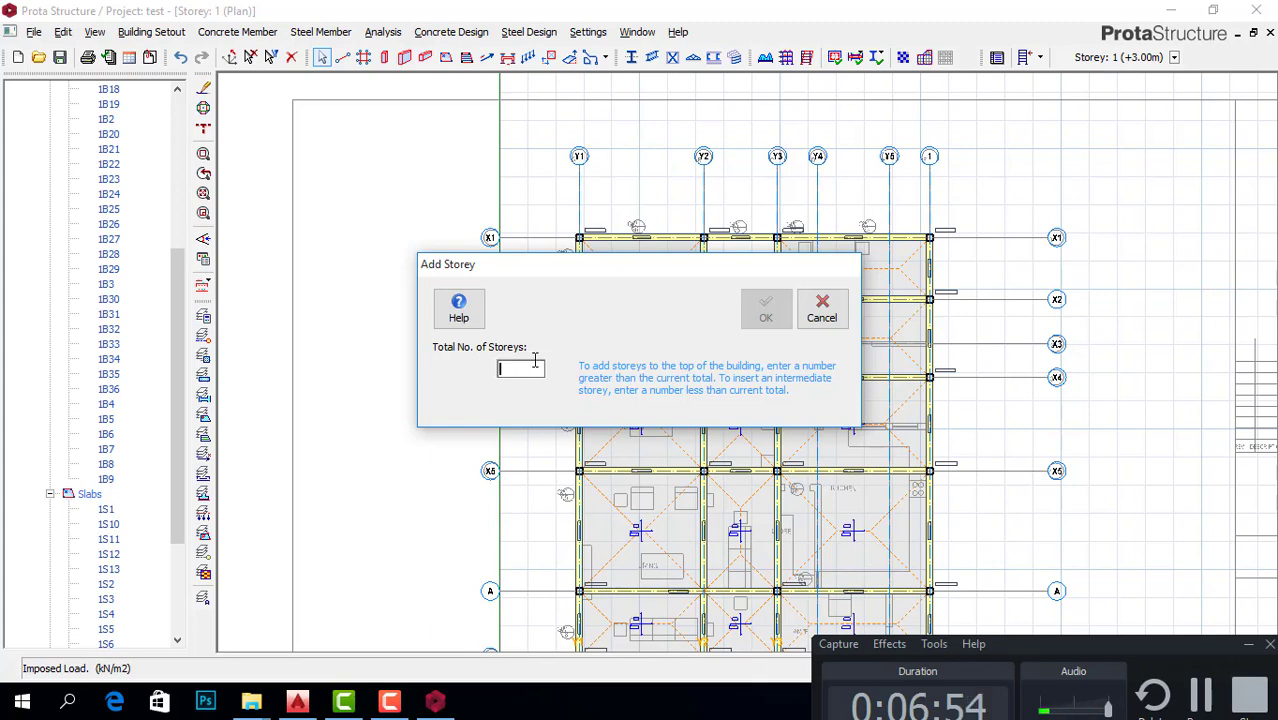
text(2)
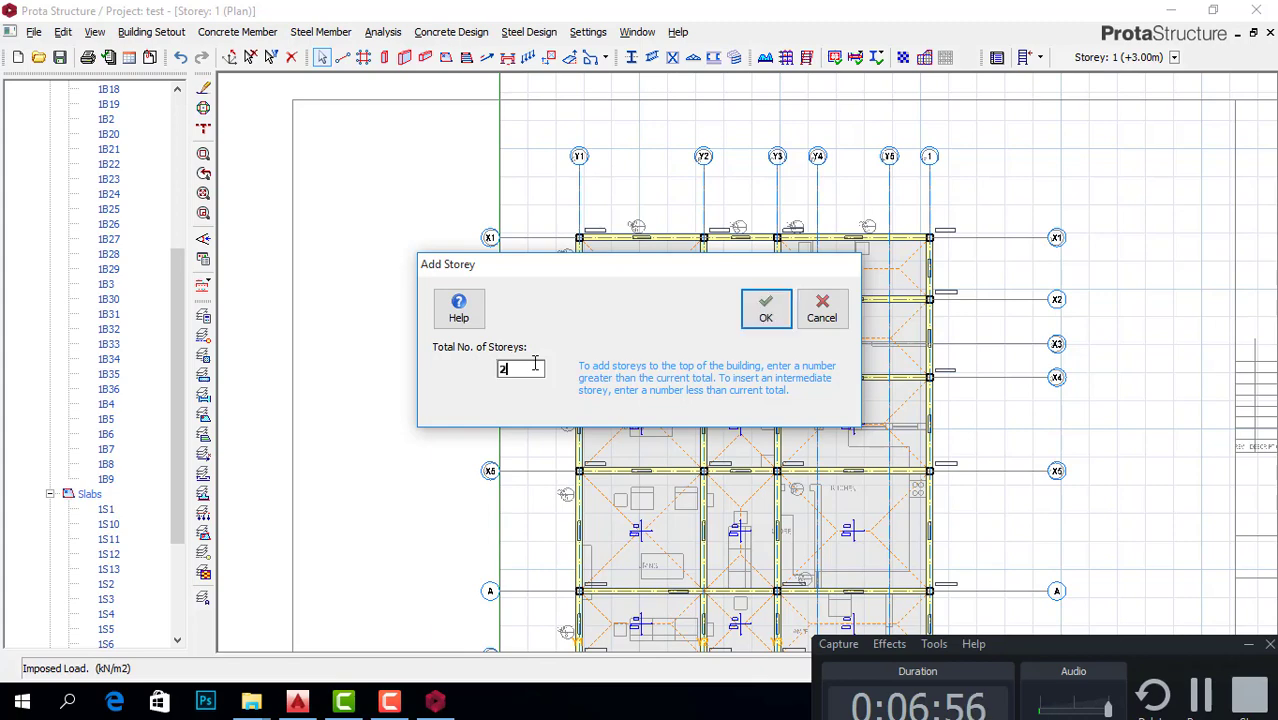
click(762, 312)
click(746, 415)
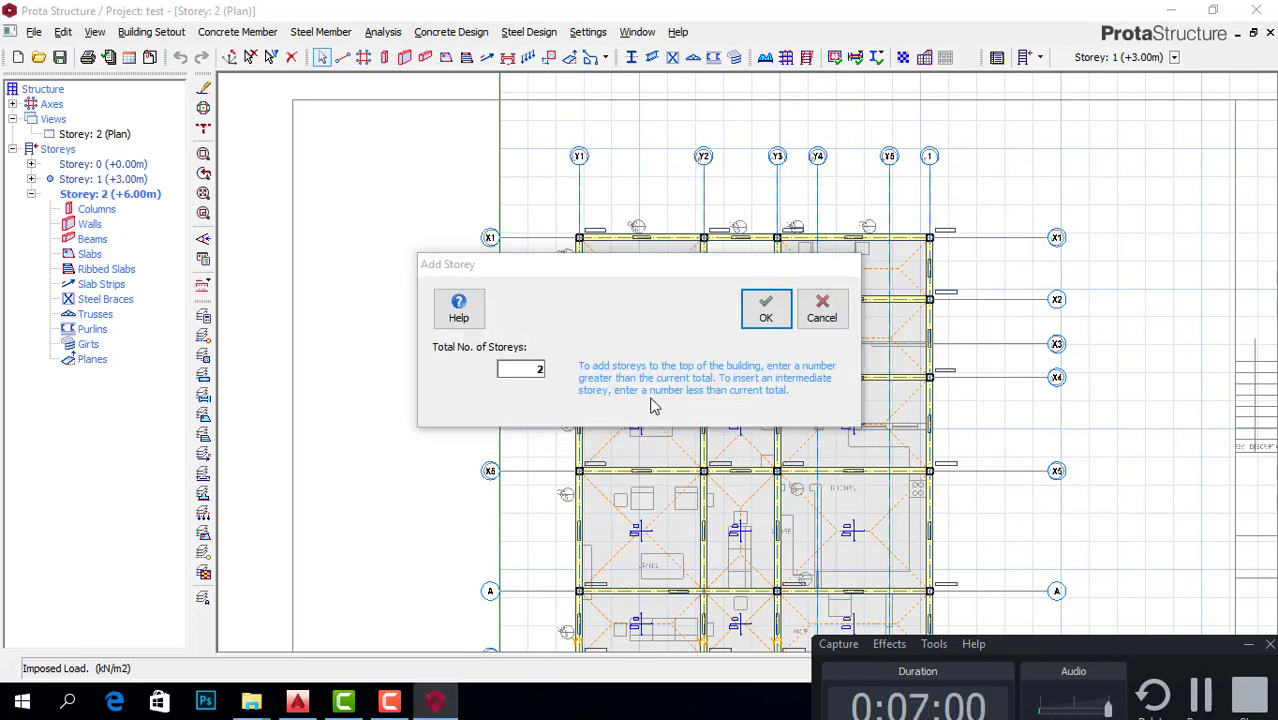
Step: Compare the plans of Storey 1 and Storey 2 for their modelled members
double_click(90, 180)
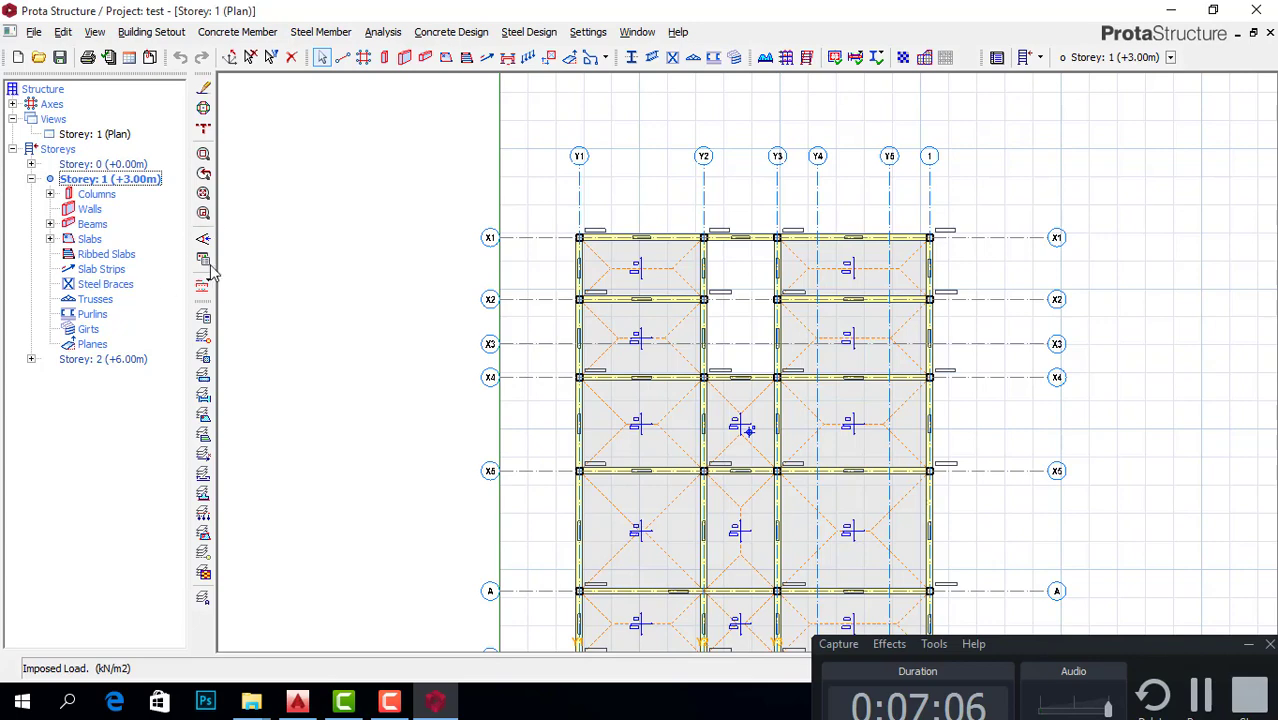
double_click(118, 360)
click(203, 355)
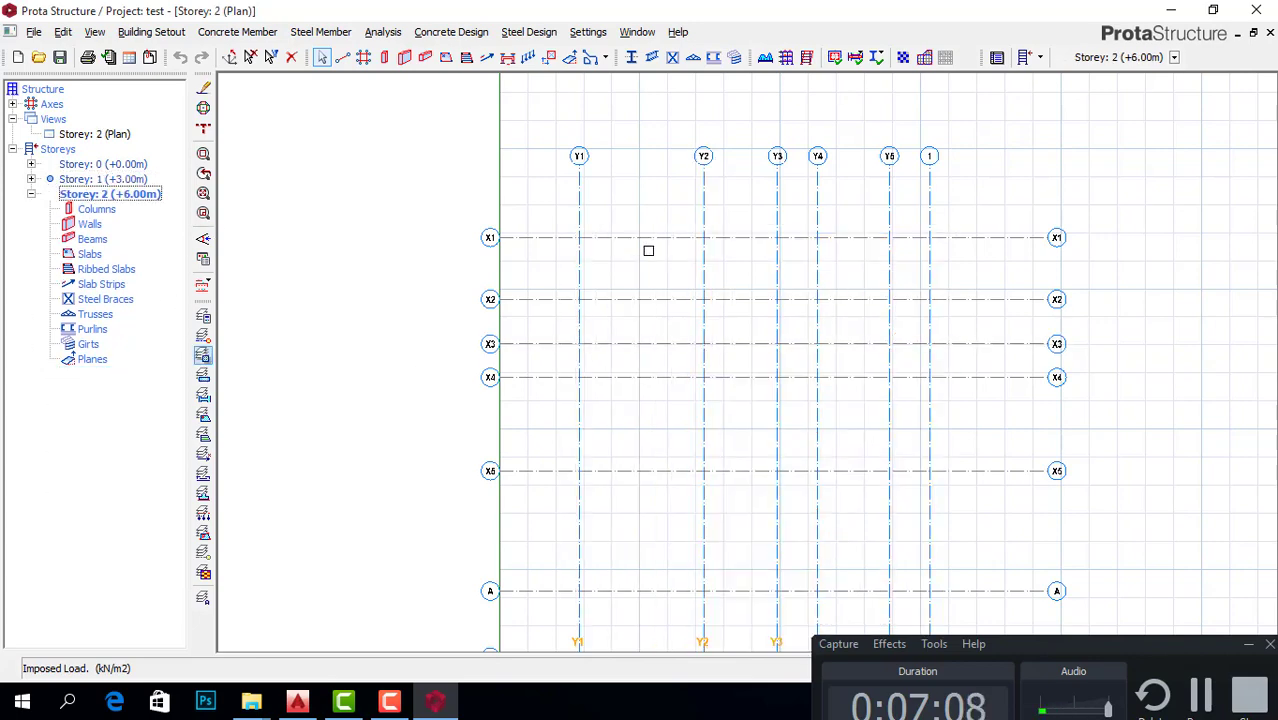
scroll(648, 251, down, 1)
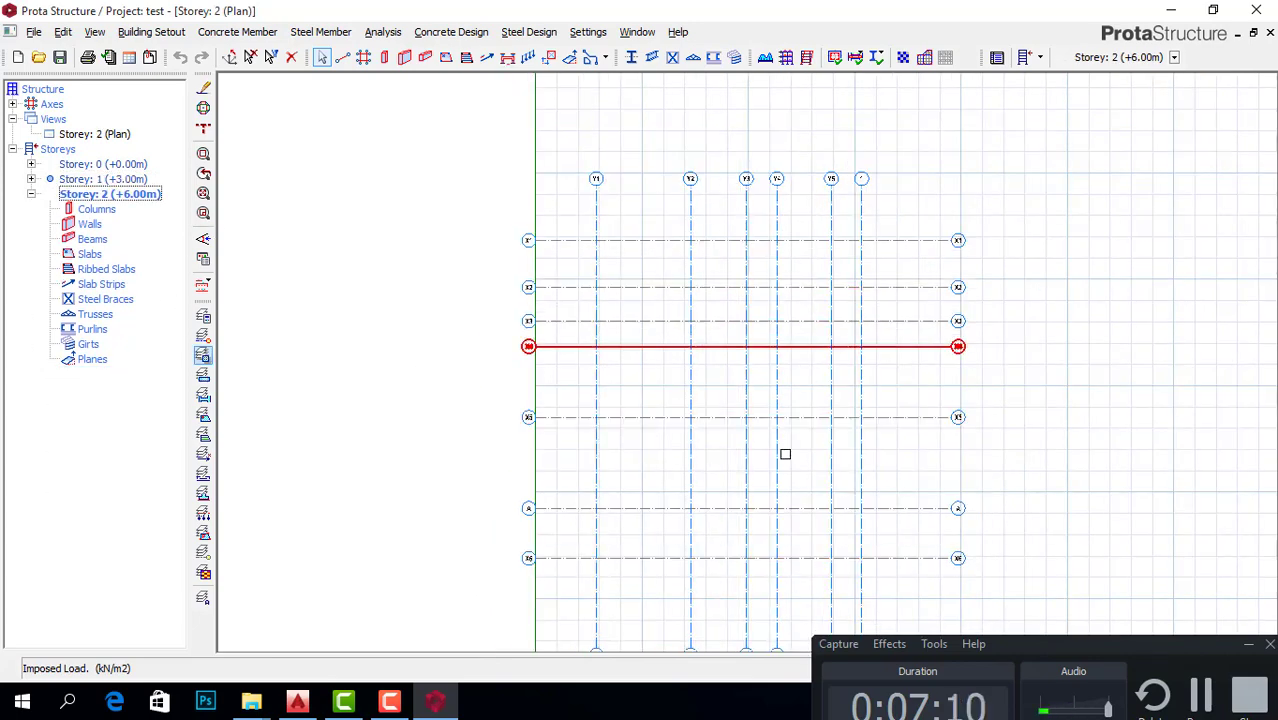
Step: Generate Storey 2 from Storey 1 with only columns, walls, beams and braces, excluding girts, model lines and all slab-related types
double_click(88, 179)
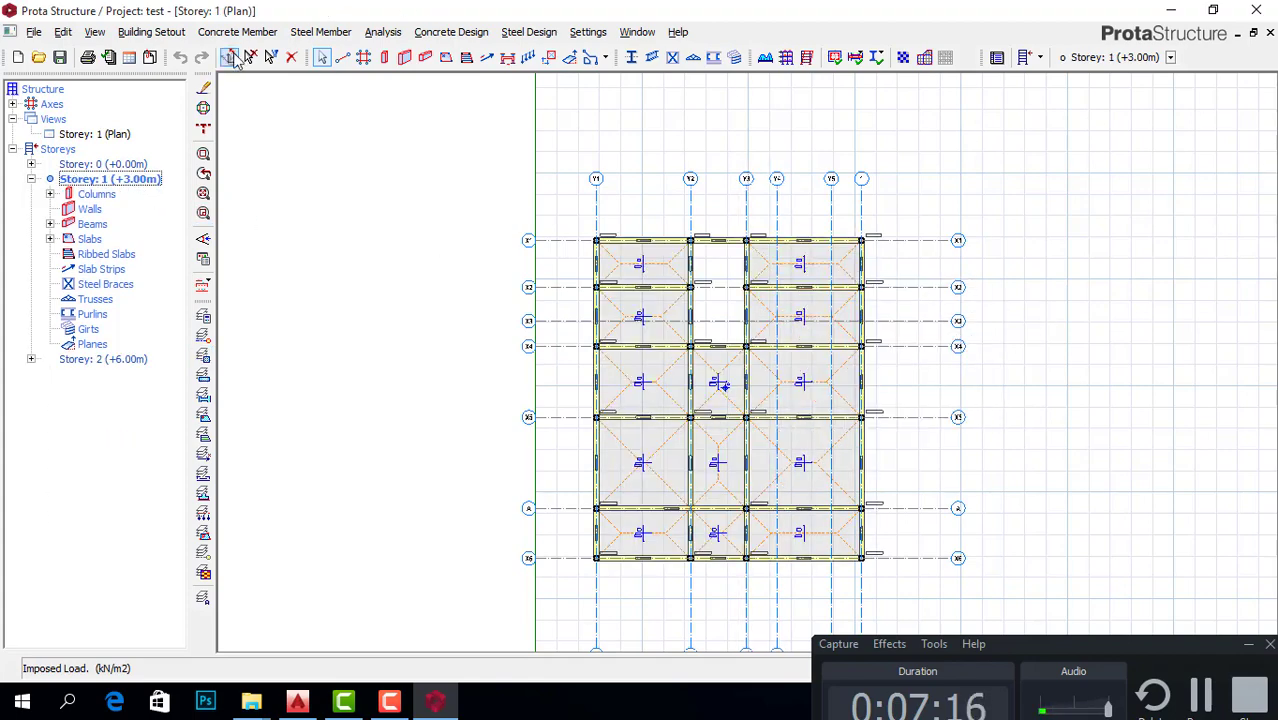
click(151, 32)
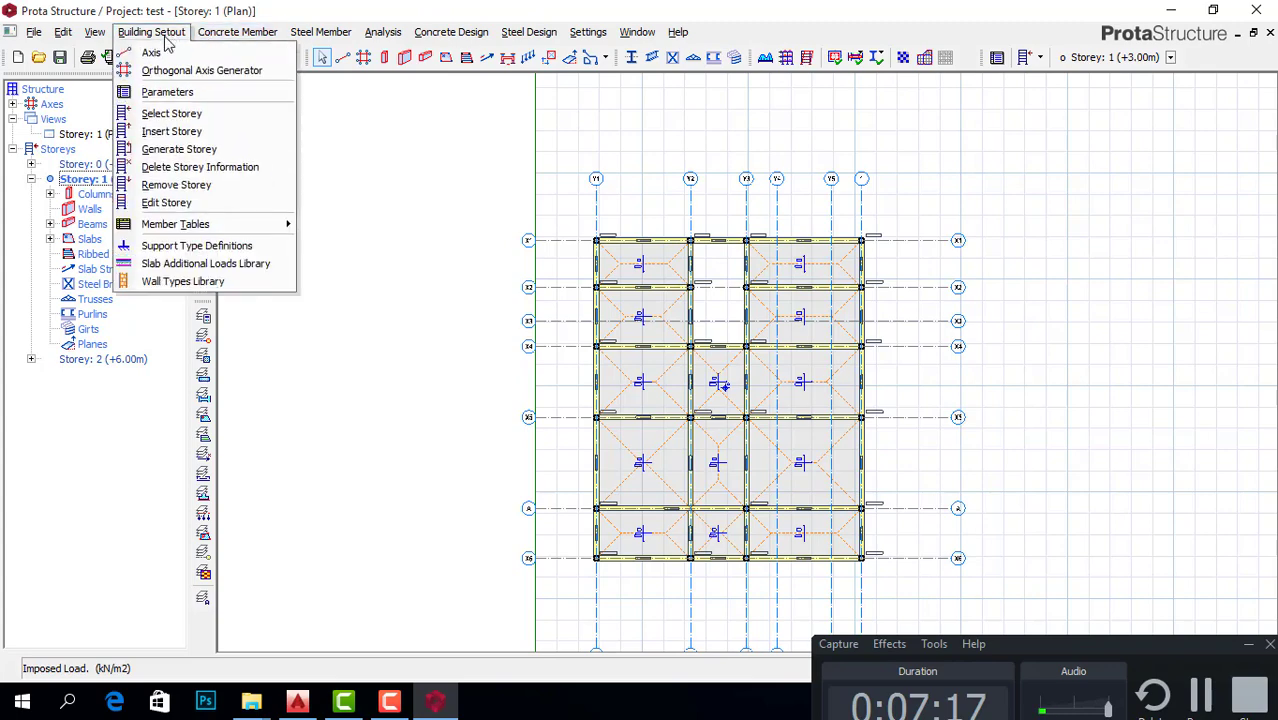
click(178, 149)
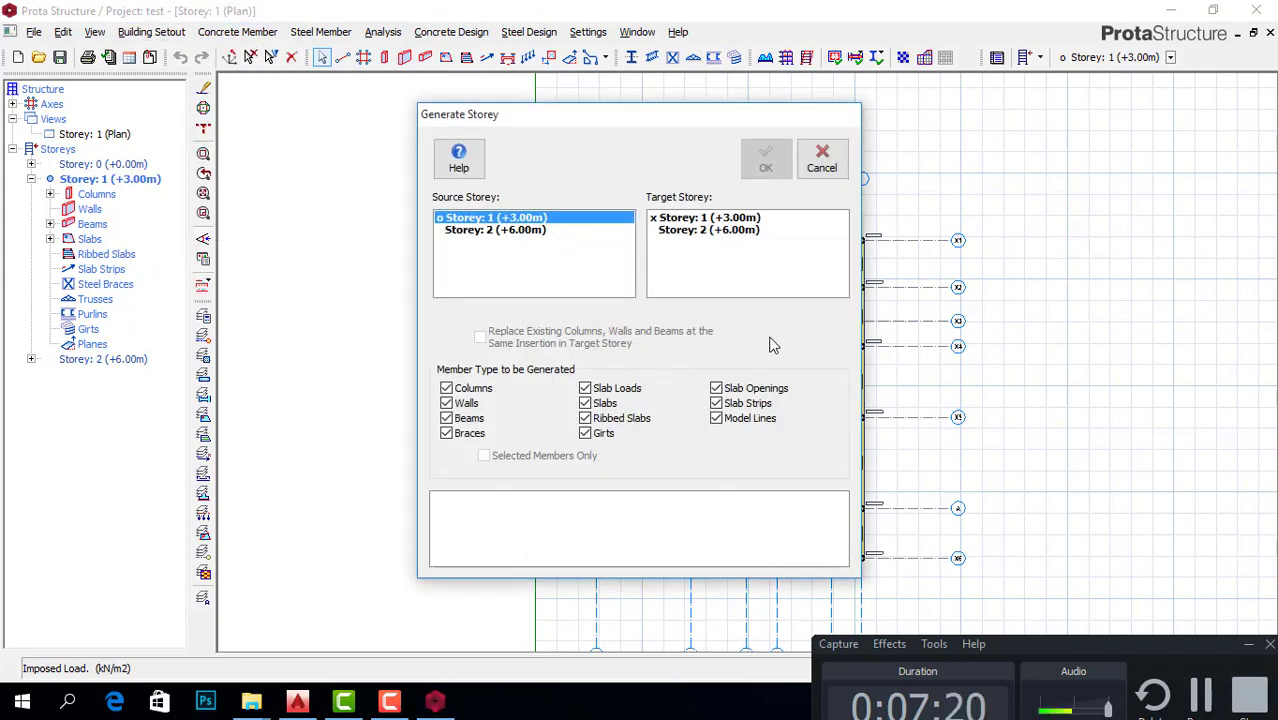
click(714, 230)
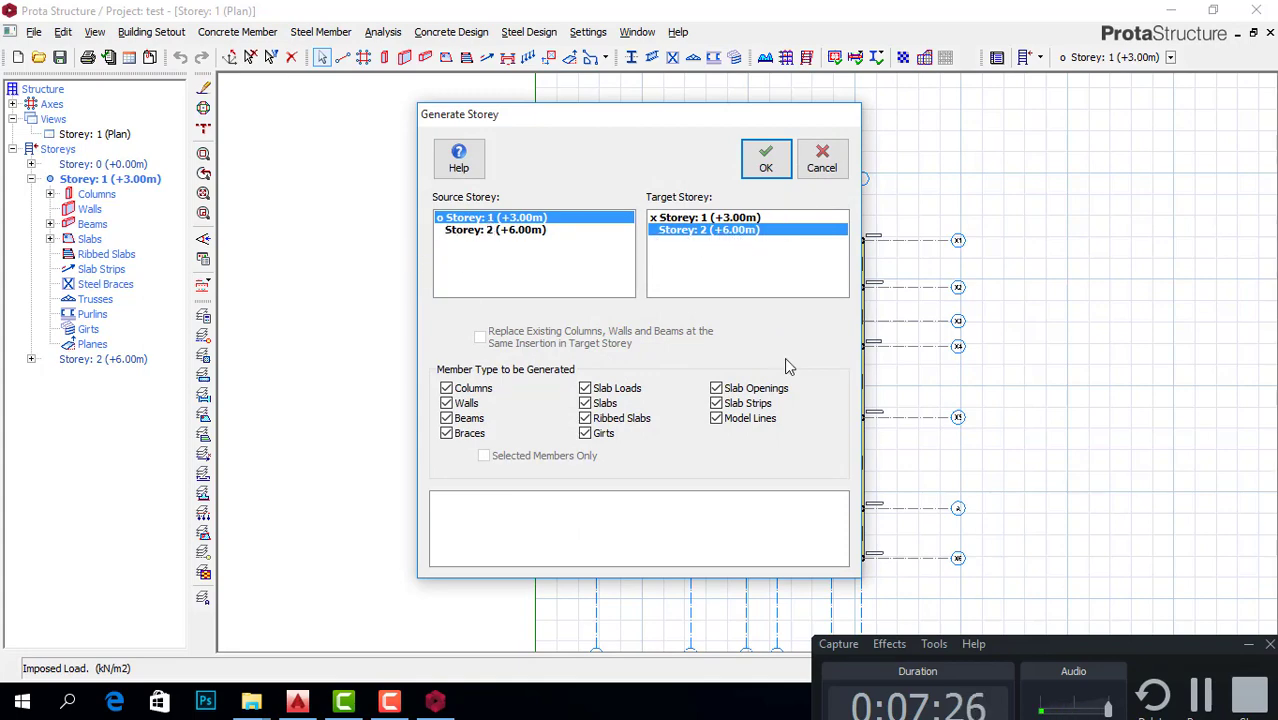
click(766, 405)
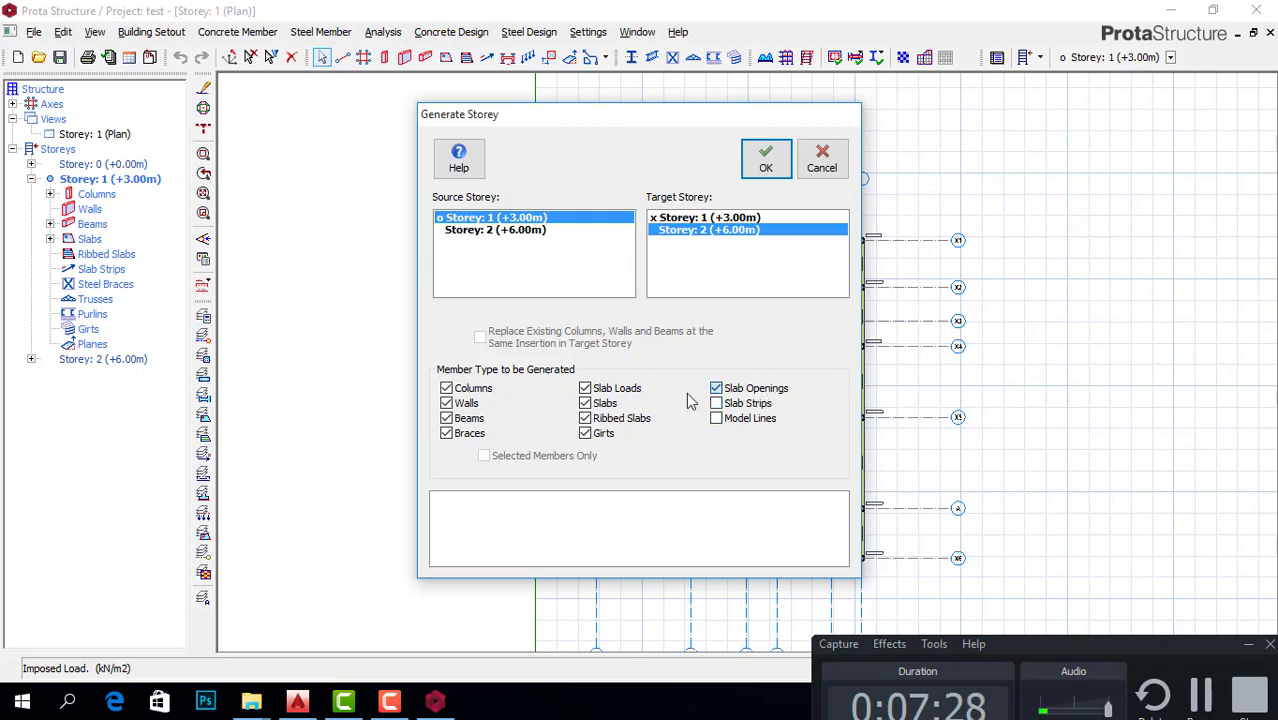
click(604, 404)
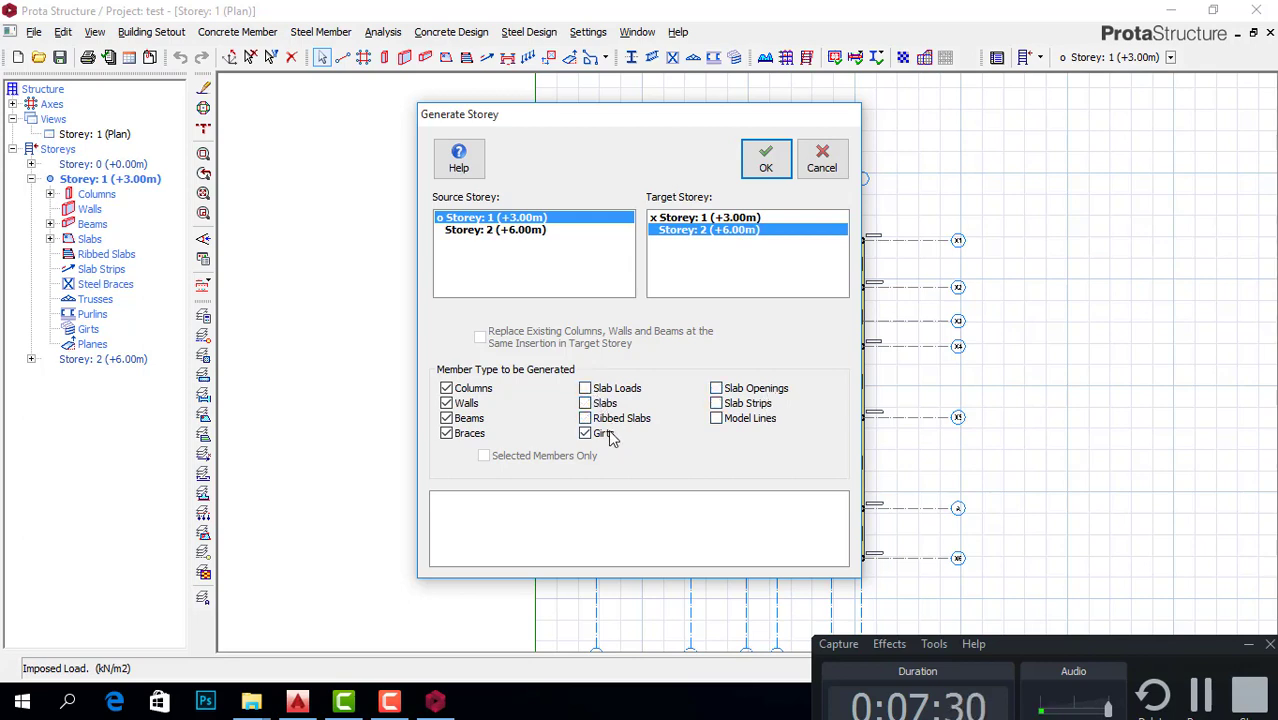
click(765, 160)
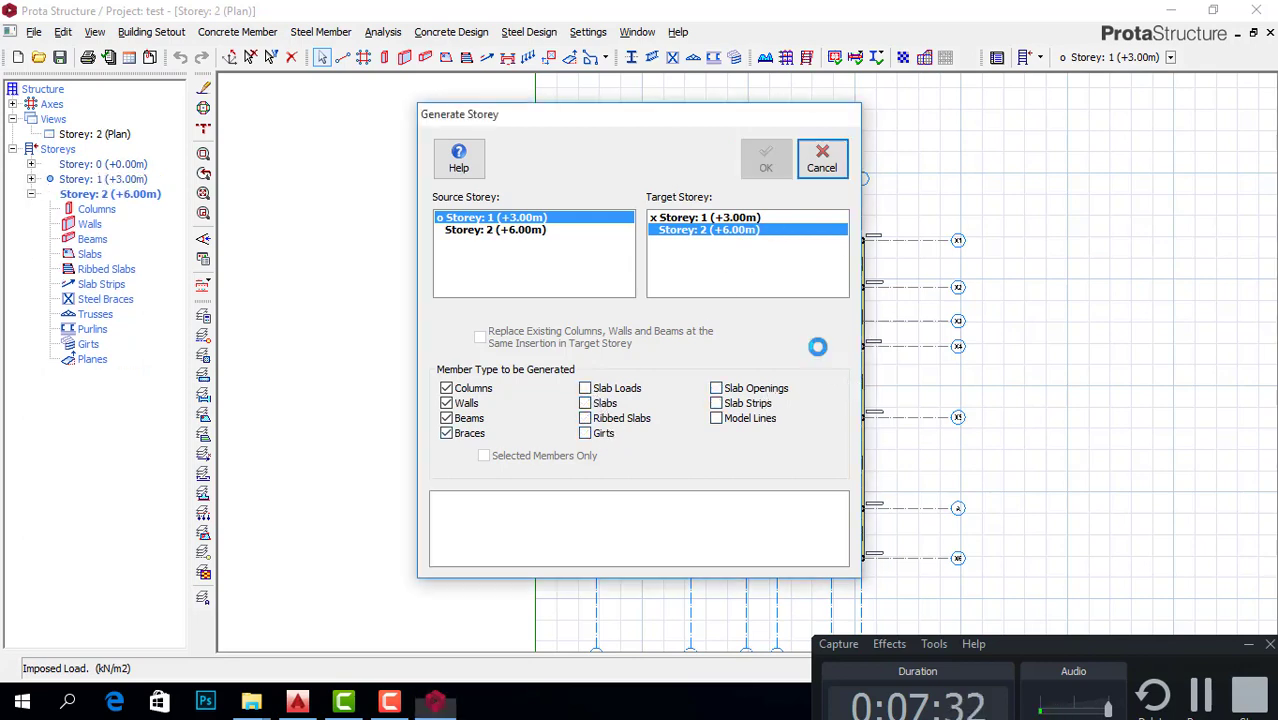
click(819, 163)
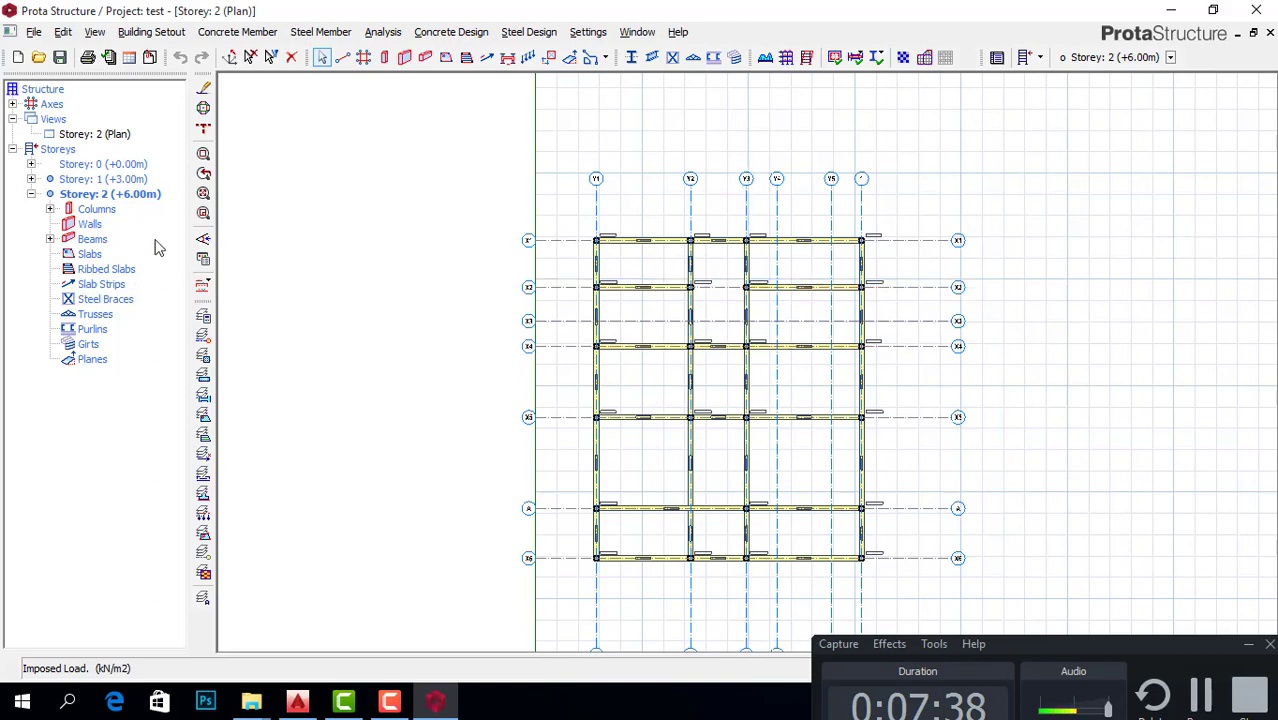
Step: Define a wall load on Storey 1's X1 beam between Y1 and Y2: unit weight 3.47 kN/m2, height 3 m, thickness 0.23 m
double_click(110, 178)
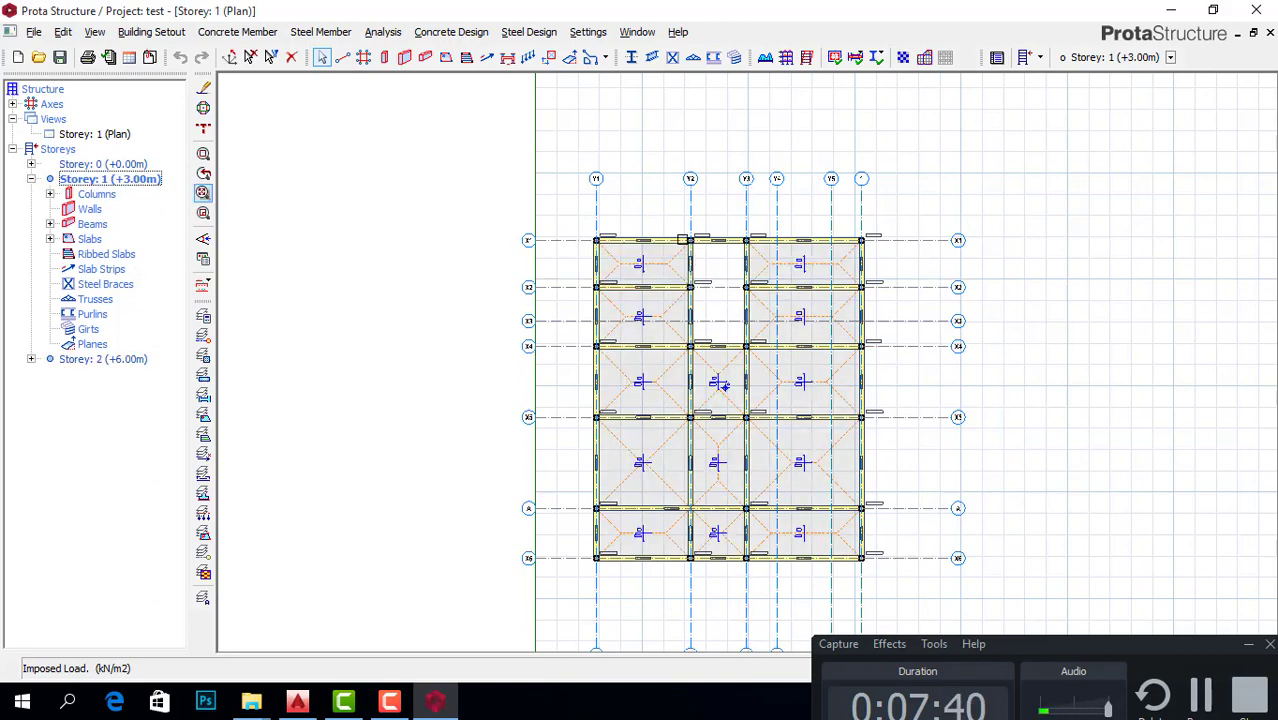
scroll(676, 240, up, 5)
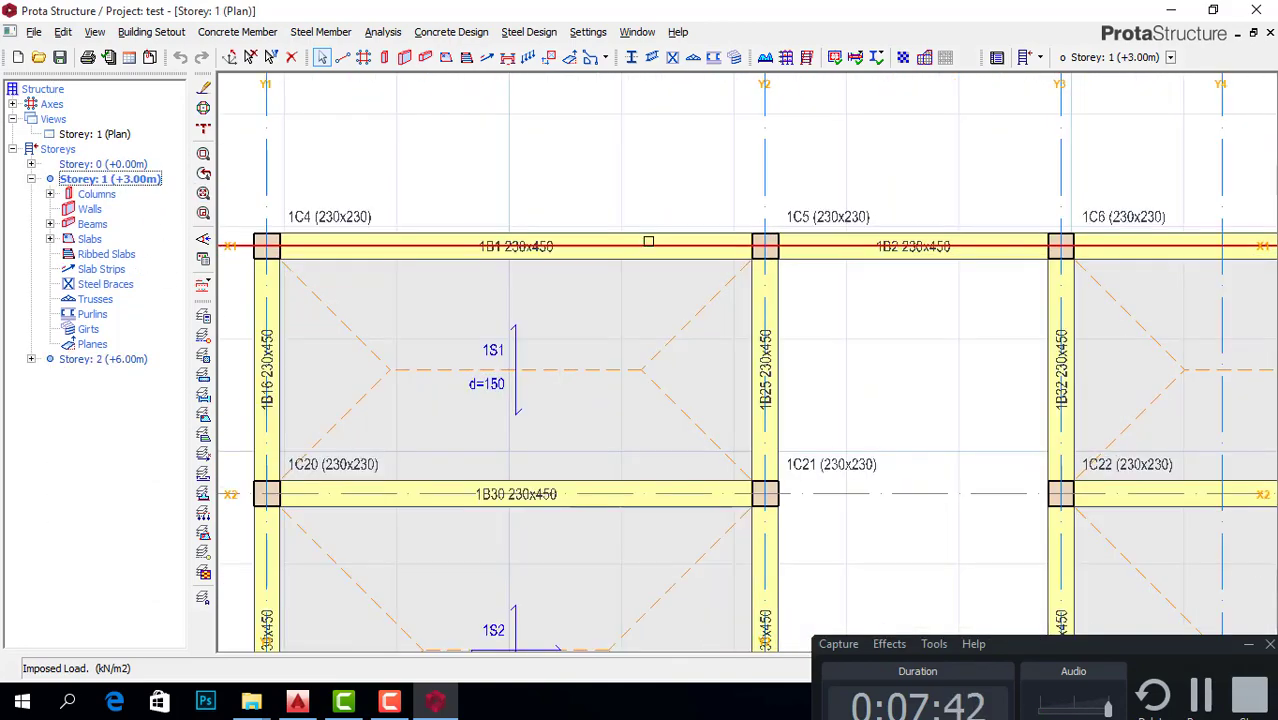
scroll(655, 239, down, 3)
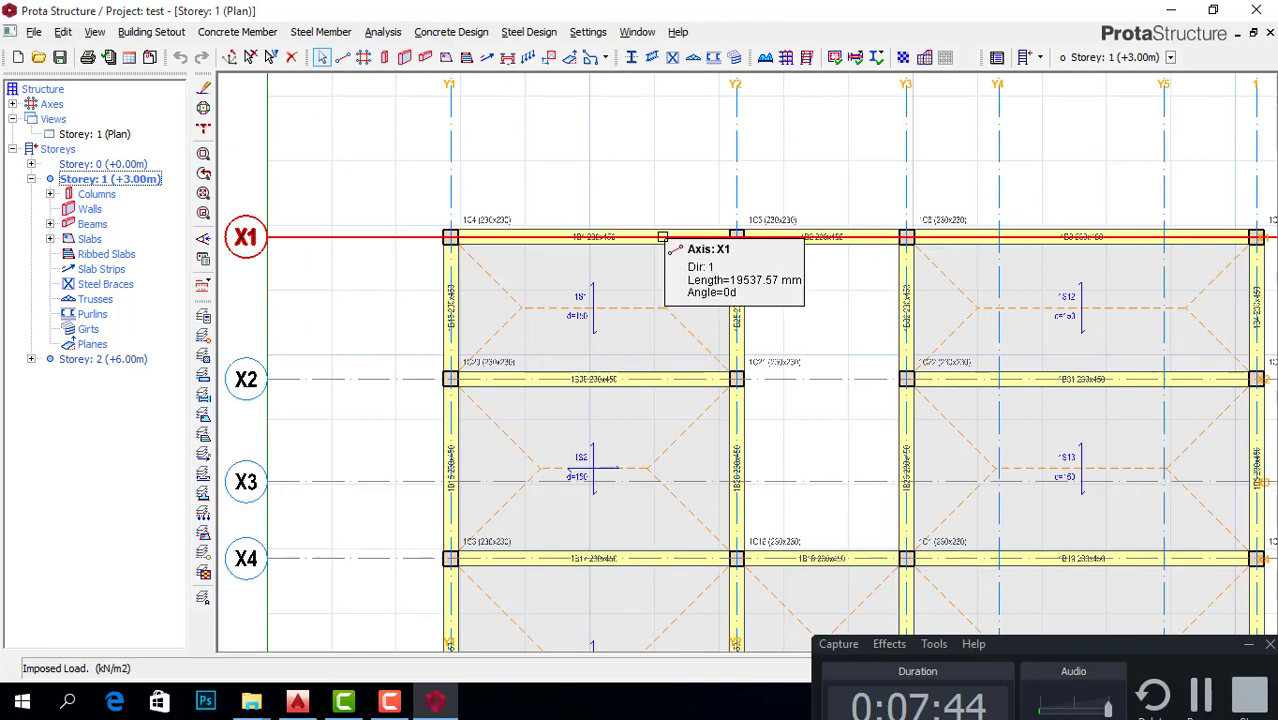
scroll(662, 237, up, 2)
click(661, 236)
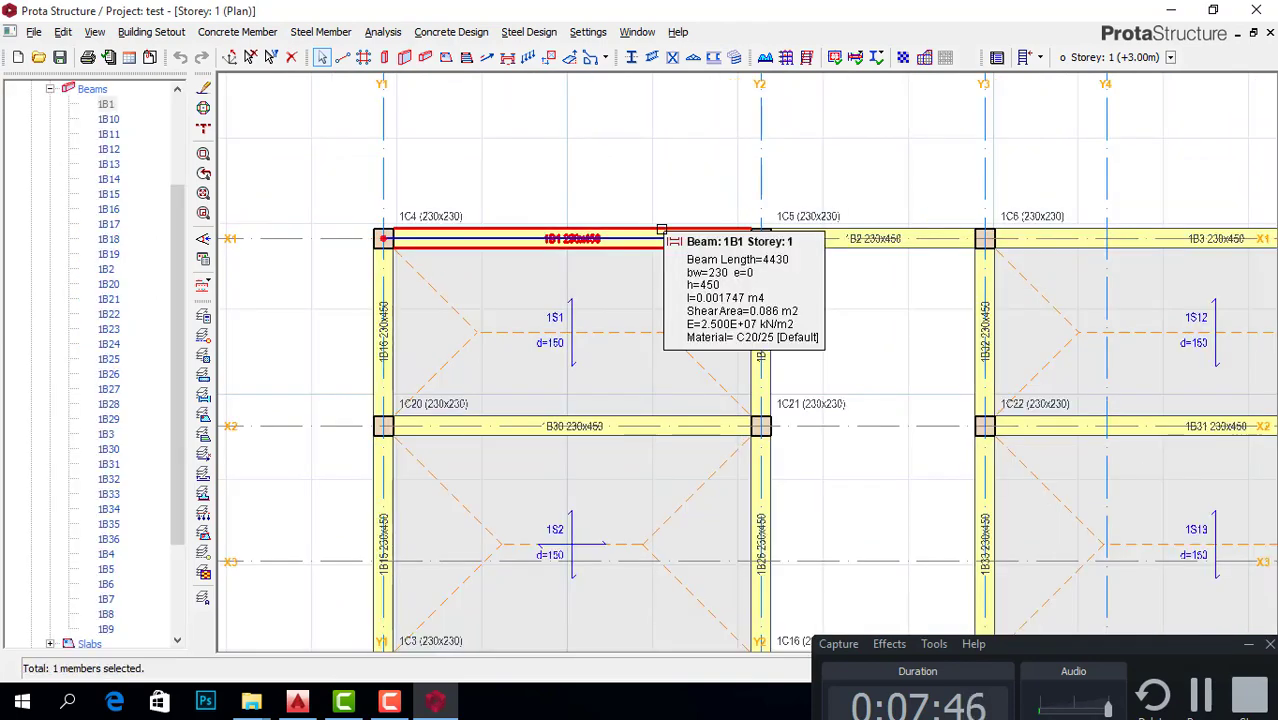
right_click(661, 230)
click(741, 410)
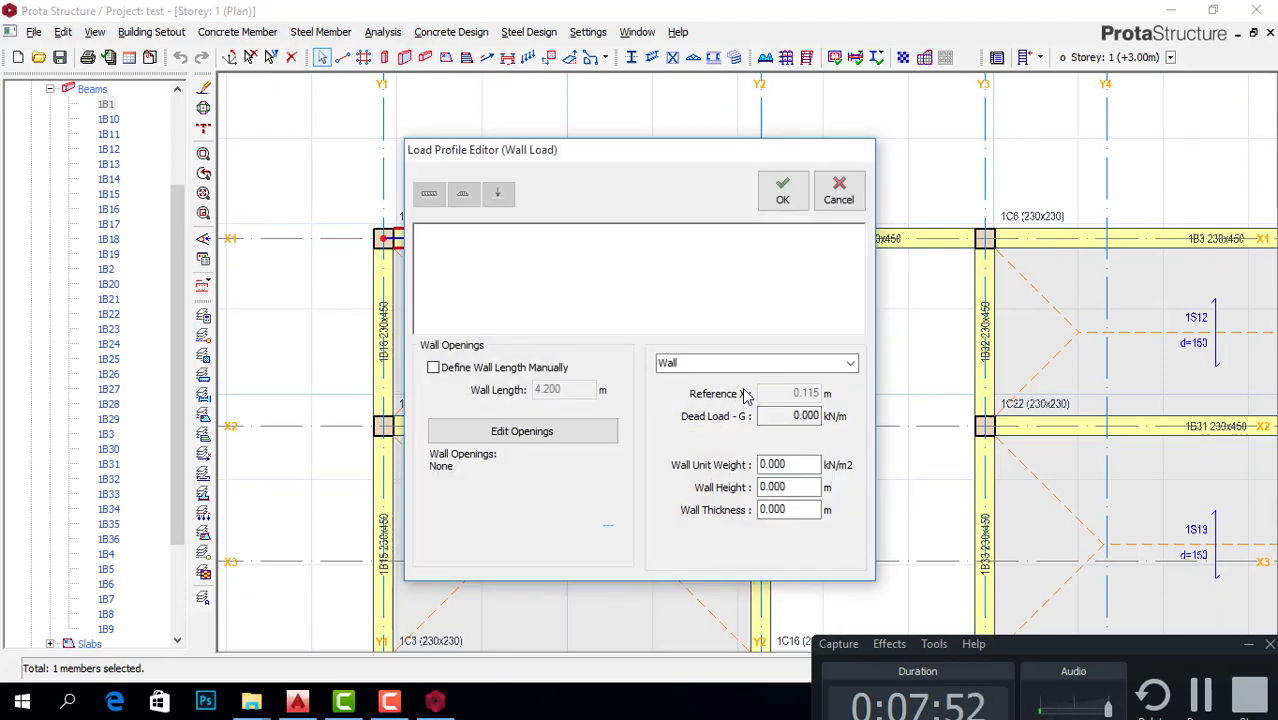
double_click(794, 465)
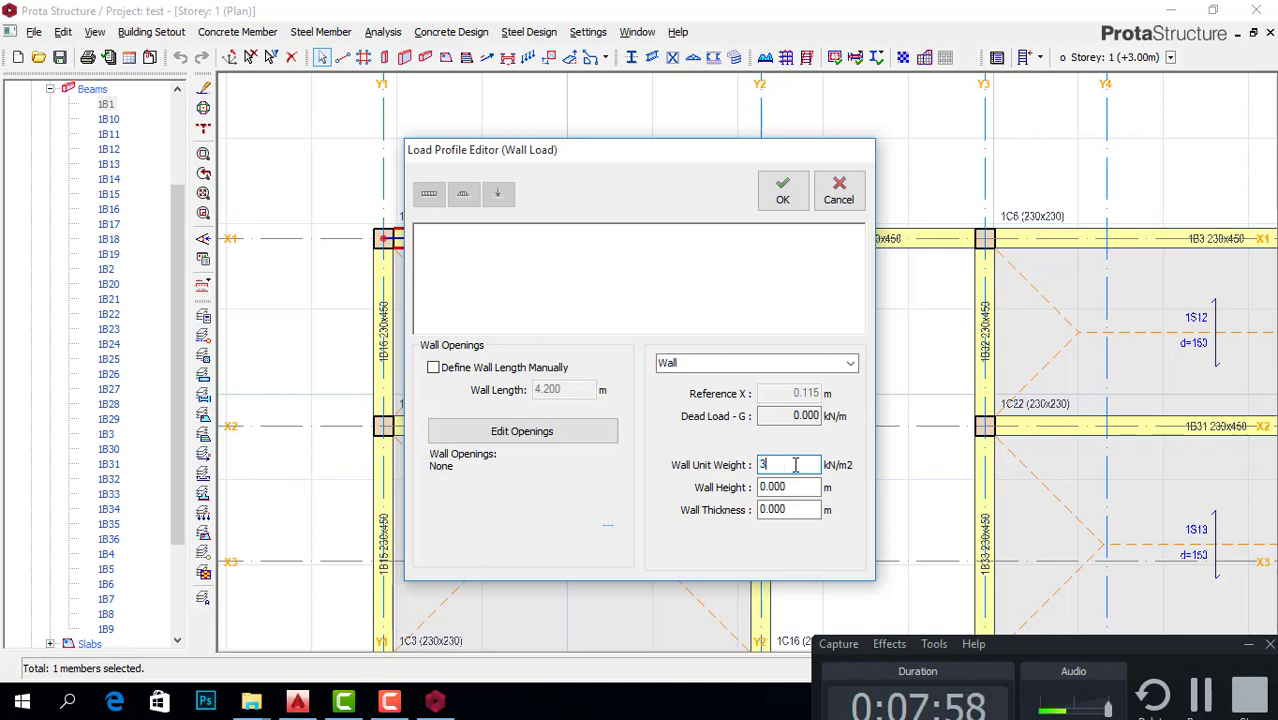
text(3.47)
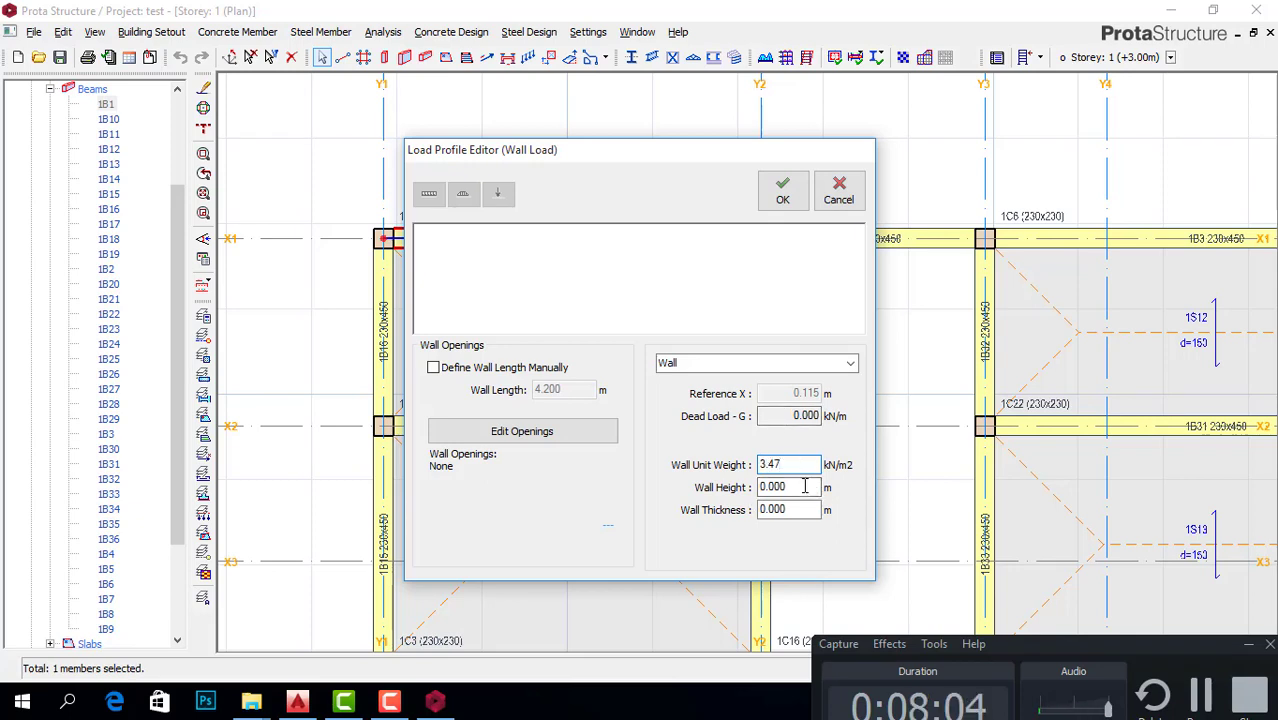
click(804, 486)
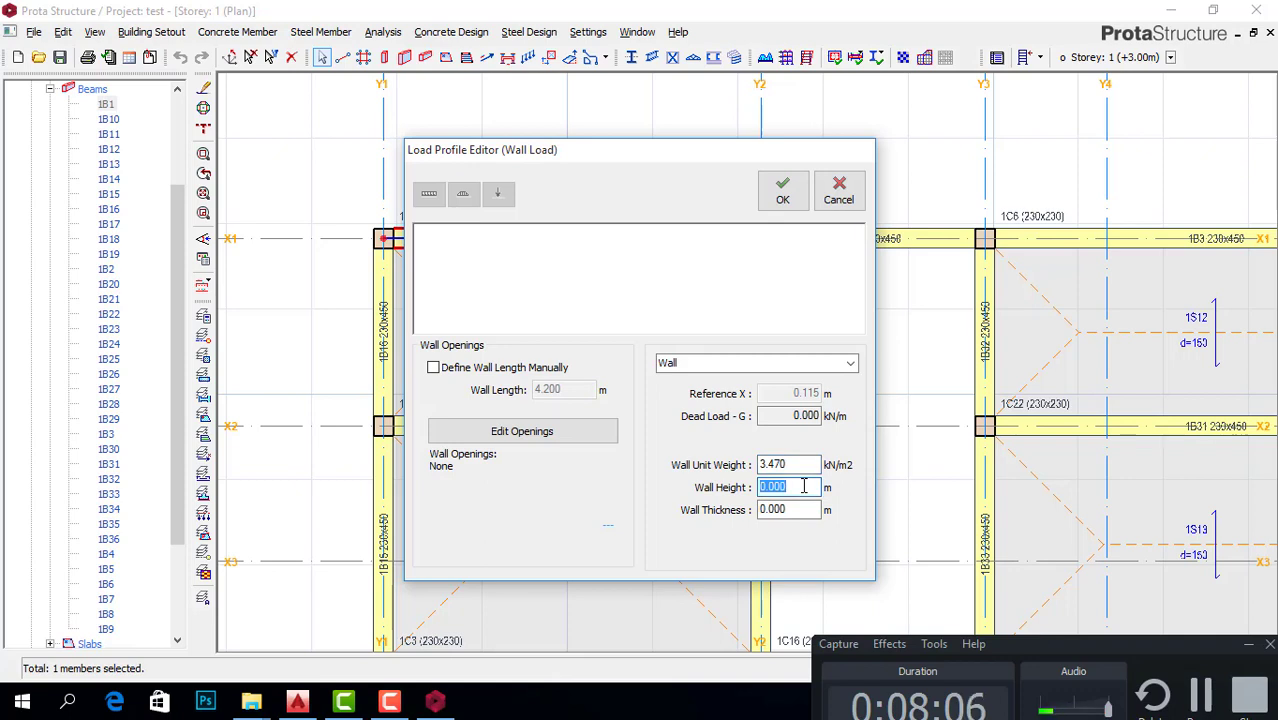
text(3)
click(797, 512)
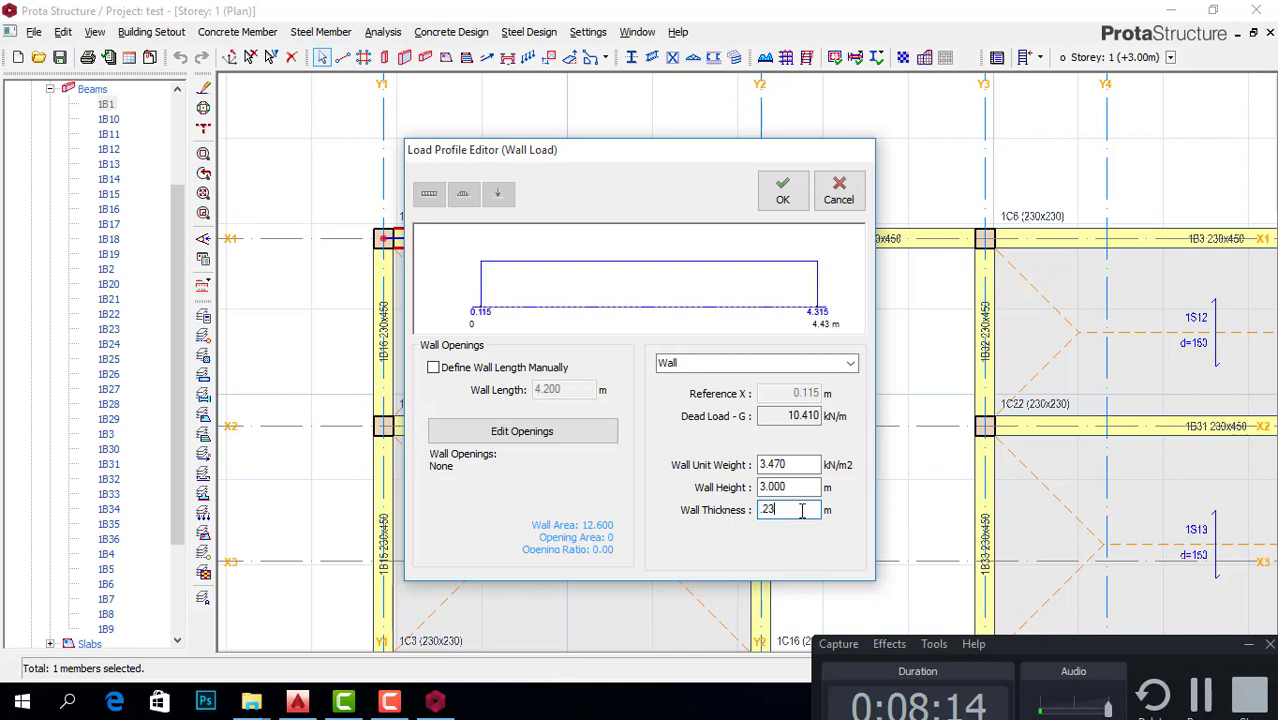
click(775, 200)
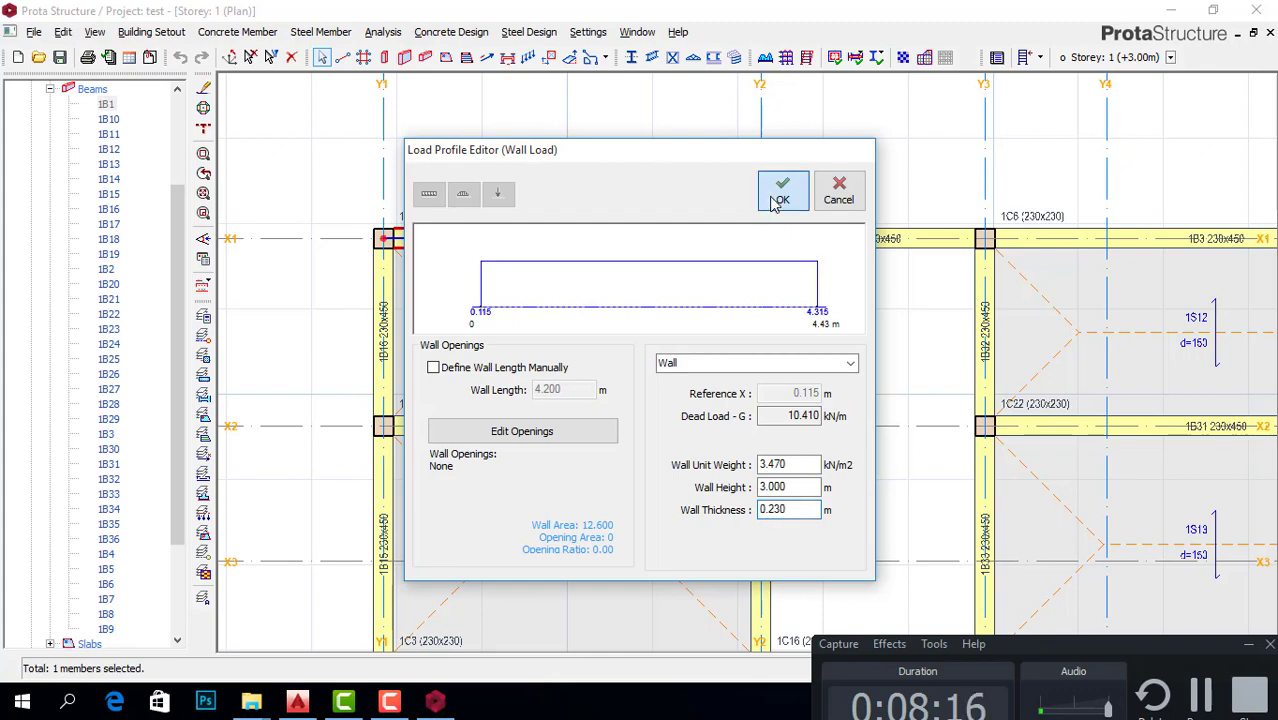
Step: Copy the wall load from the beam on axis X1 between Y1 and Y2
scroll(658, 253, up, 3)
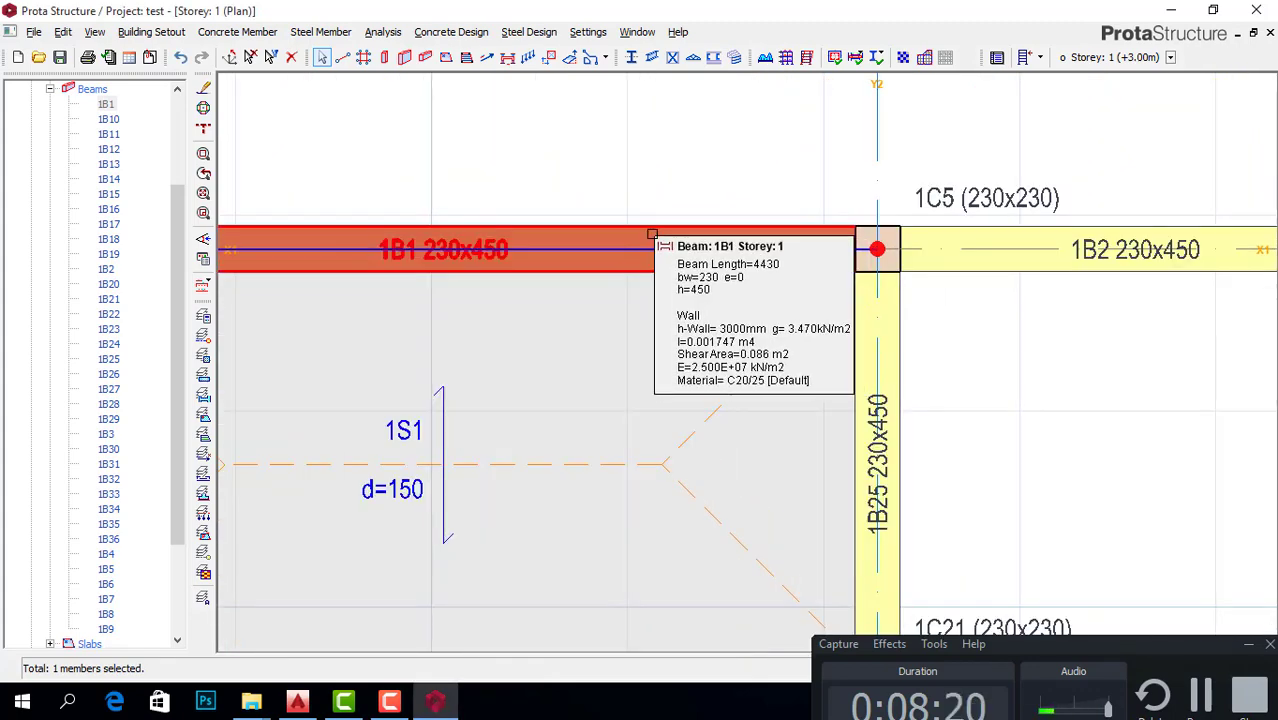
scroll(655, 229, down, 4)
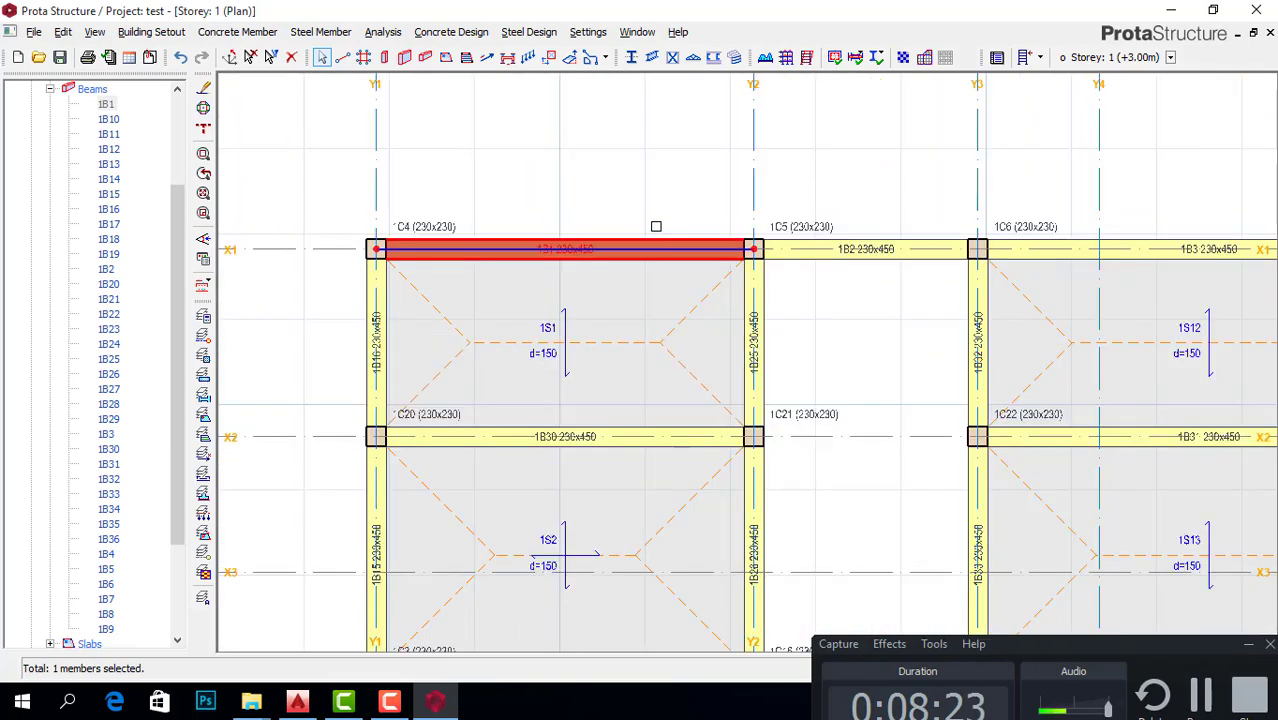
scroll(656, 227, down, 1)
scroll(660, 244, down, 1)
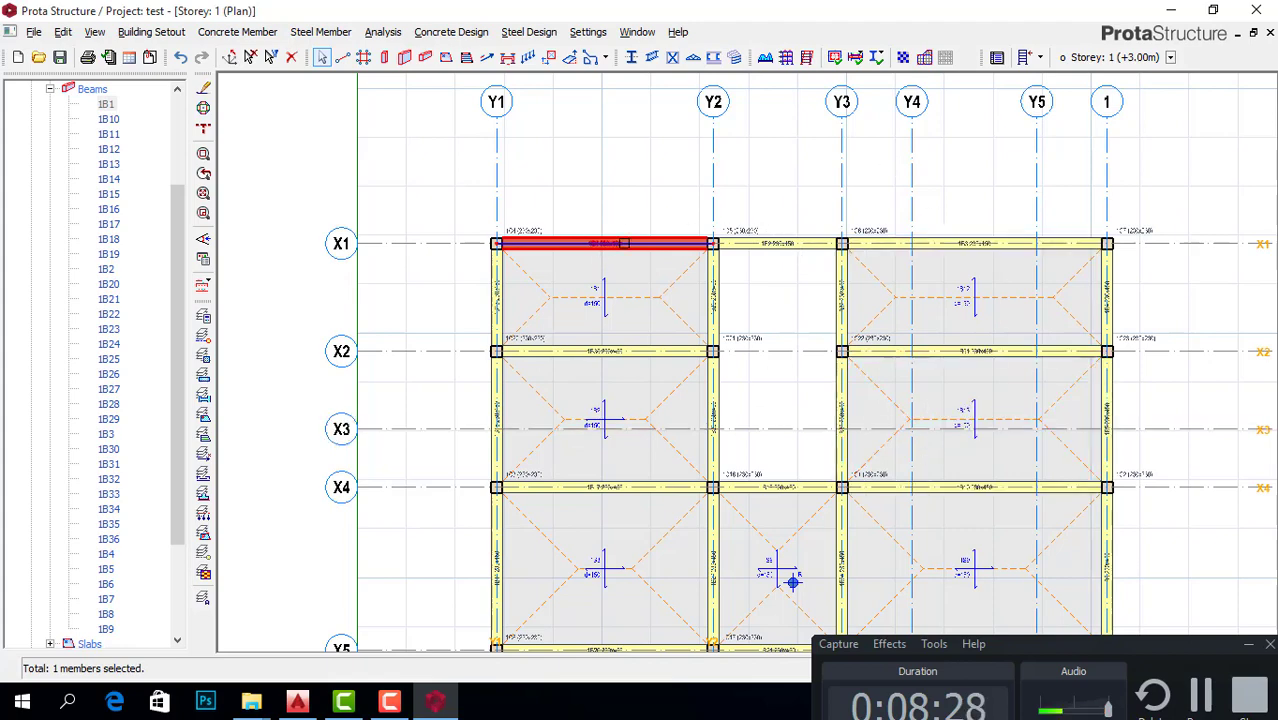
right_click(624, 243)
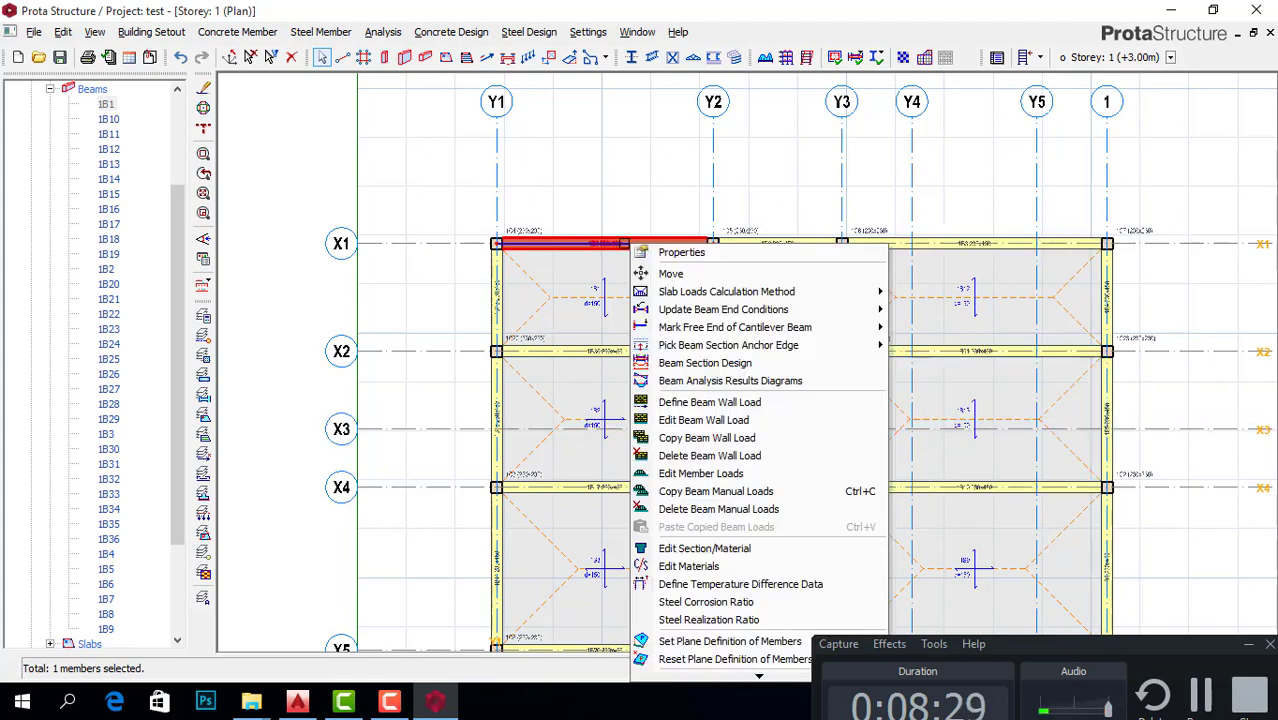
click(731, 443)
Step: Paste the copied wall load onto all Storey 1 beams, replacing any existing wall loads, and clear the selection
scroll(681, 188, down, 3)
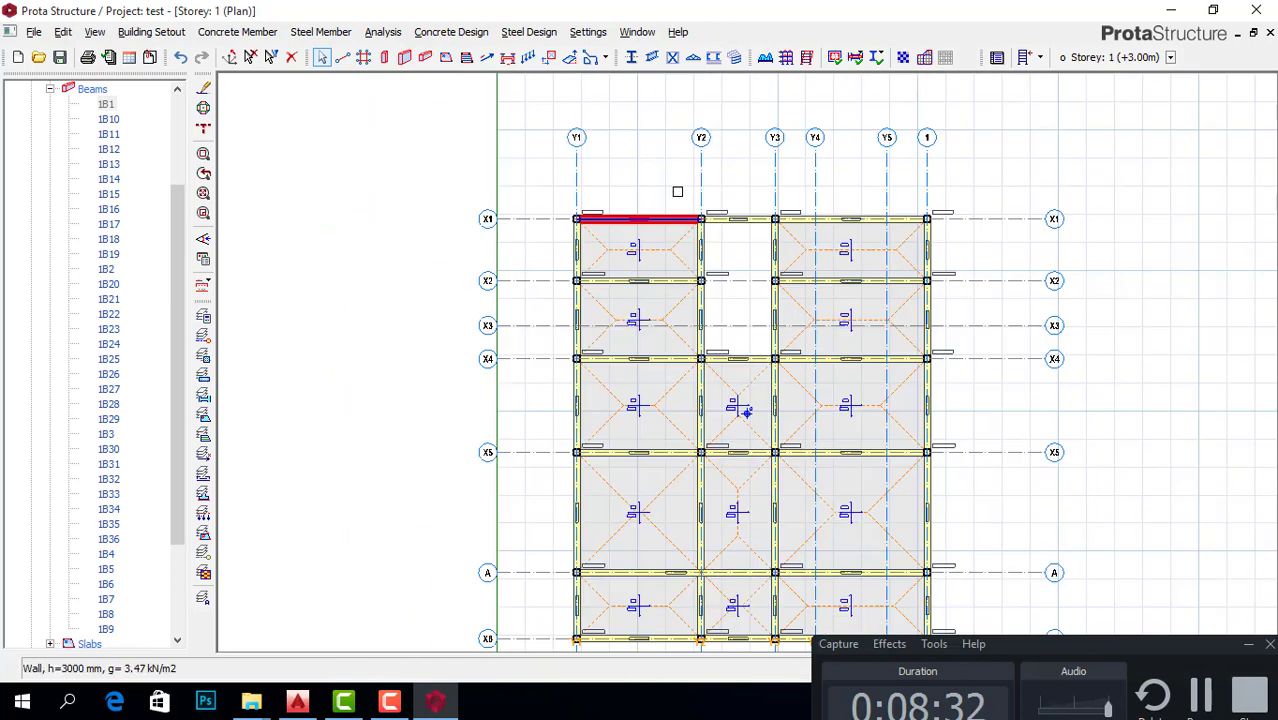
drag(591, 183, 923, 544)
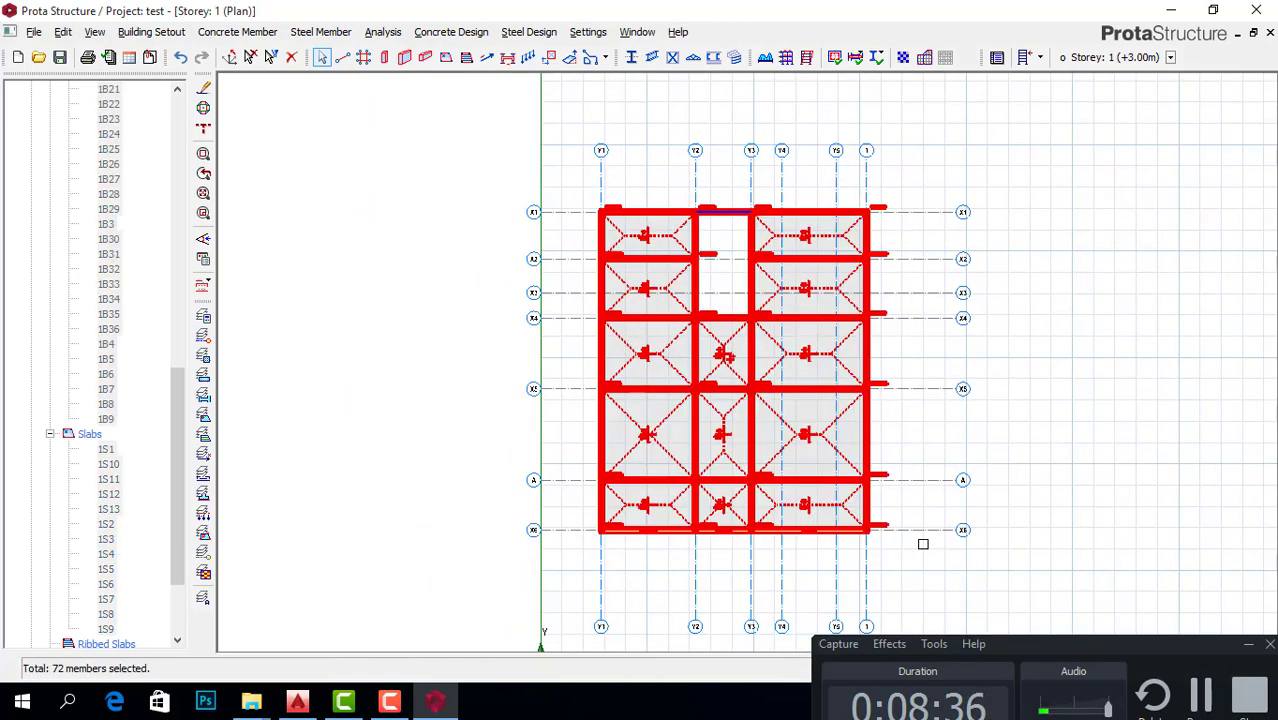
right_click(831, 266)
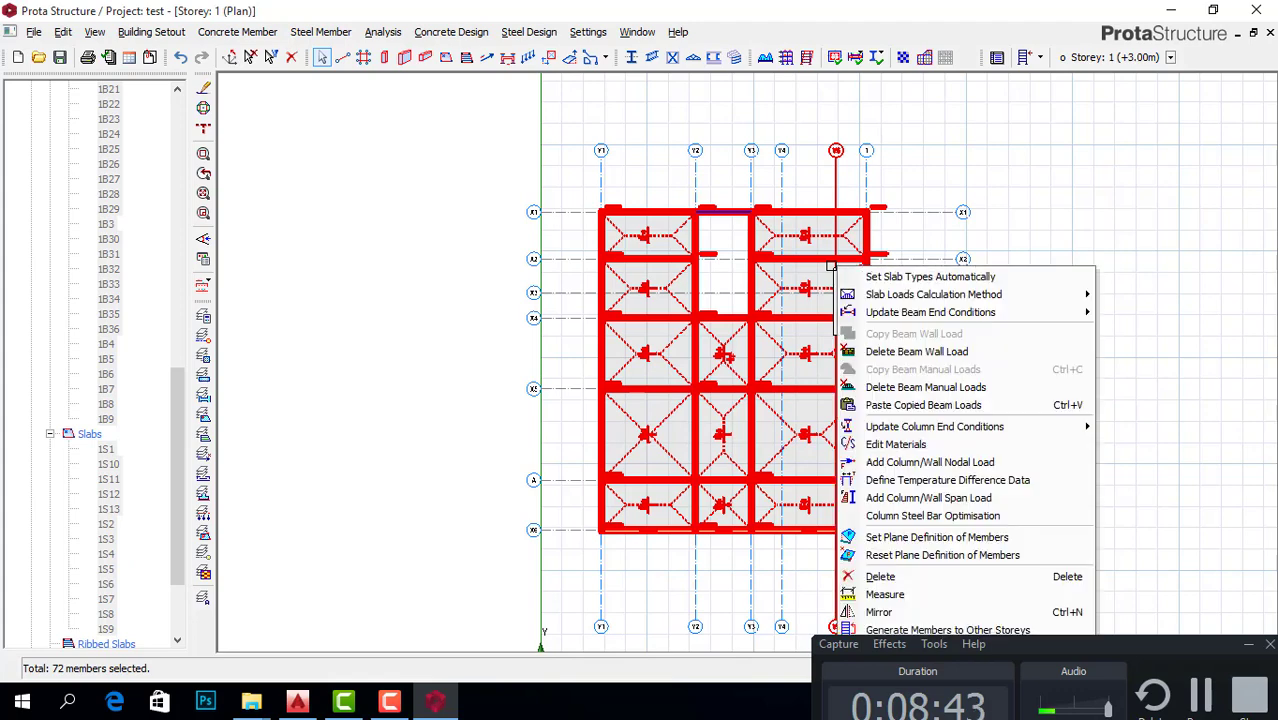
click(933, 408)
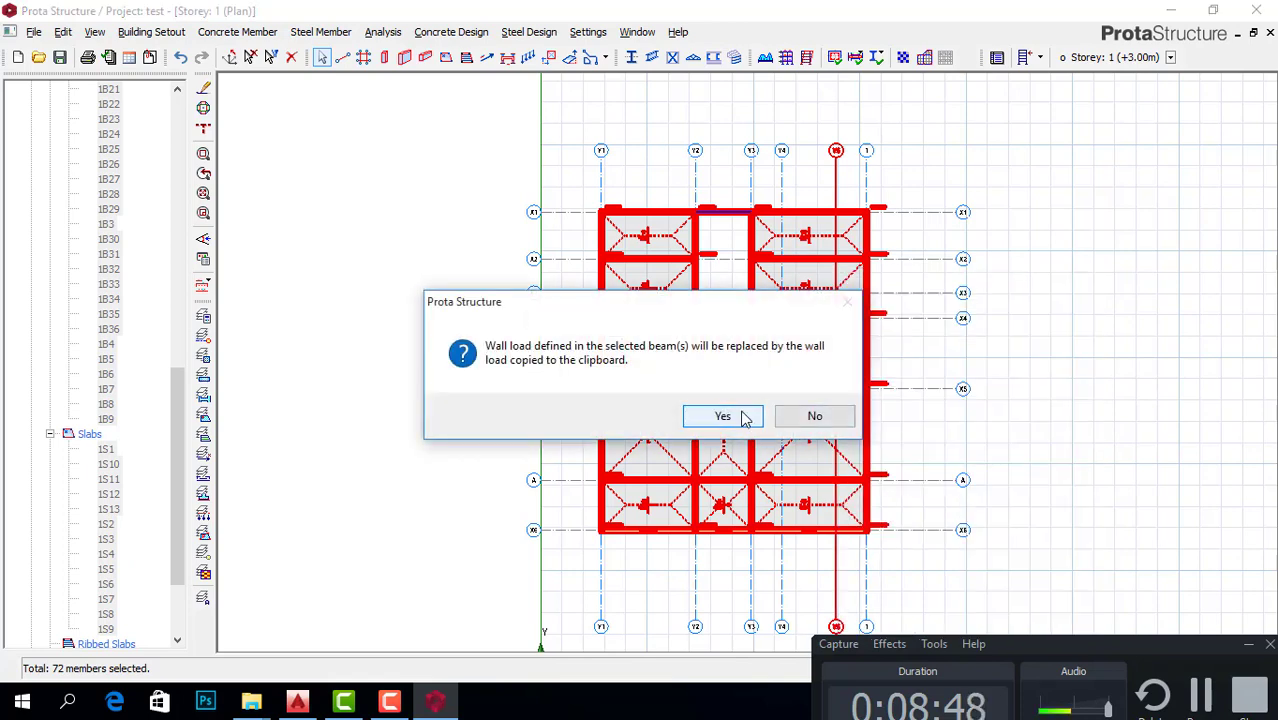
click(722, 416)
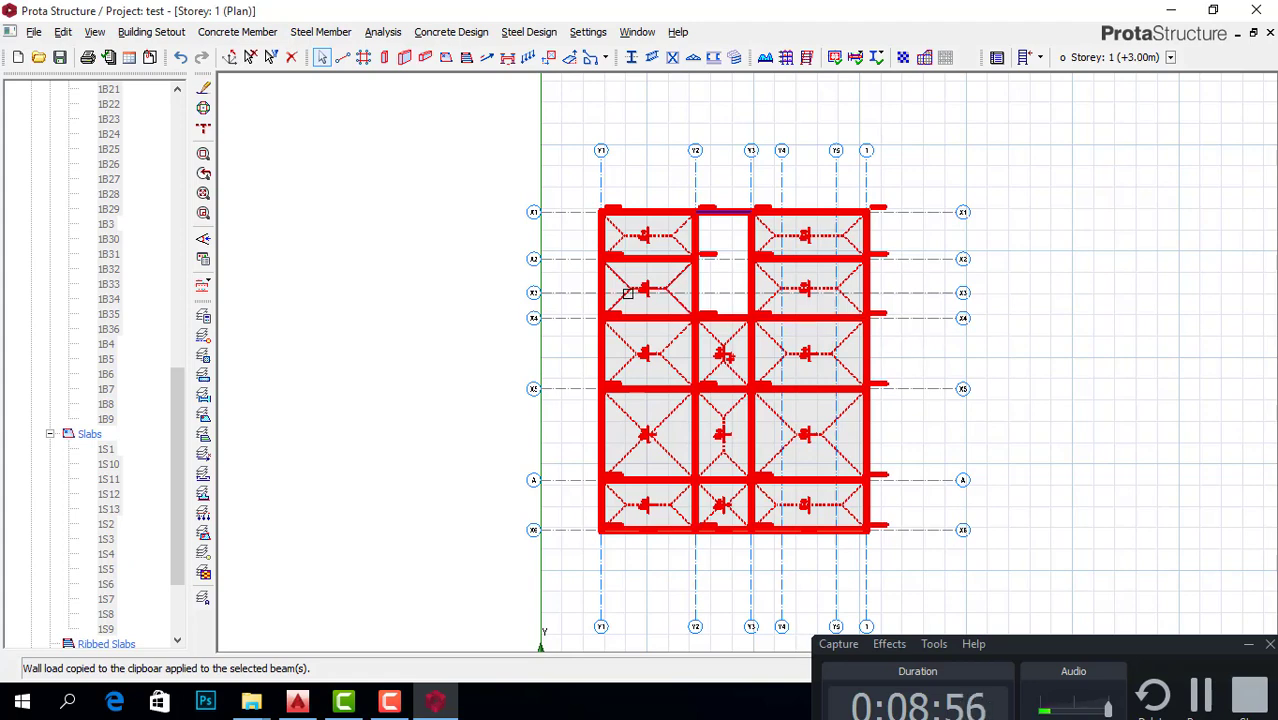
mouse_move(627, 293)
key(Escape)
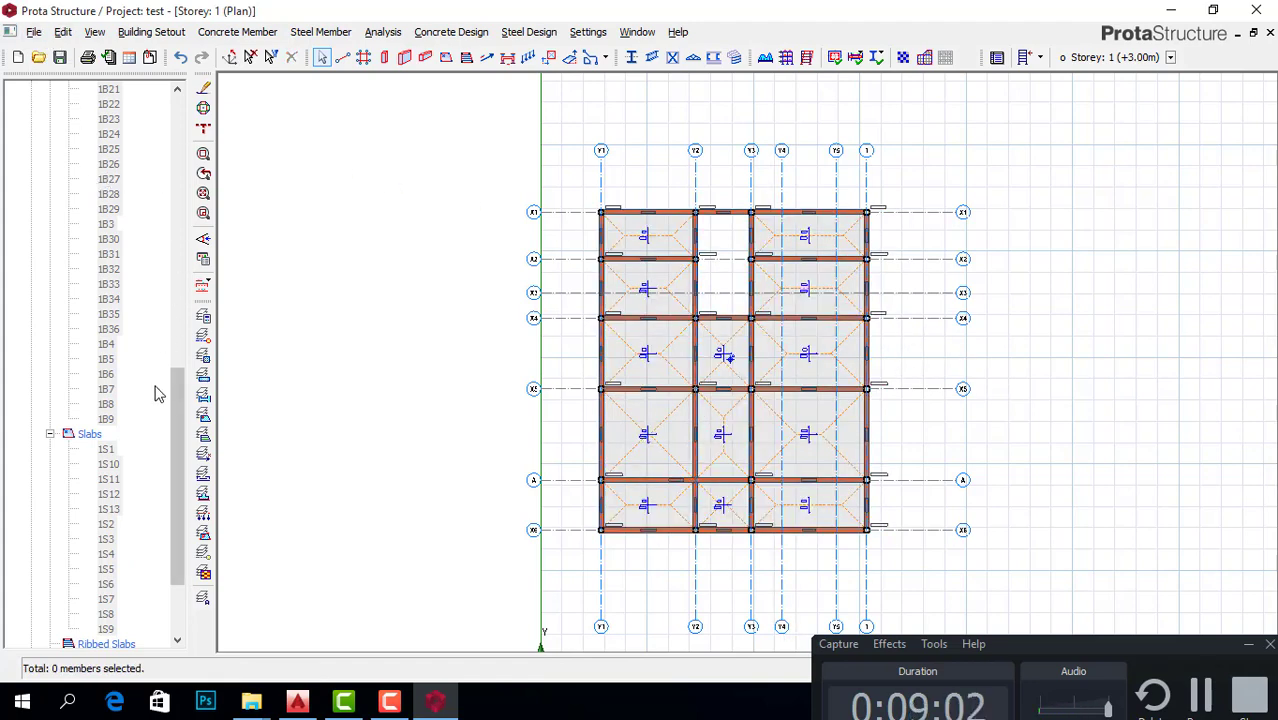
Step: Open a 3D view of Storey 1 to check the wall loads, and add another plan view of the storey
drag(184, 379, 196, 101)
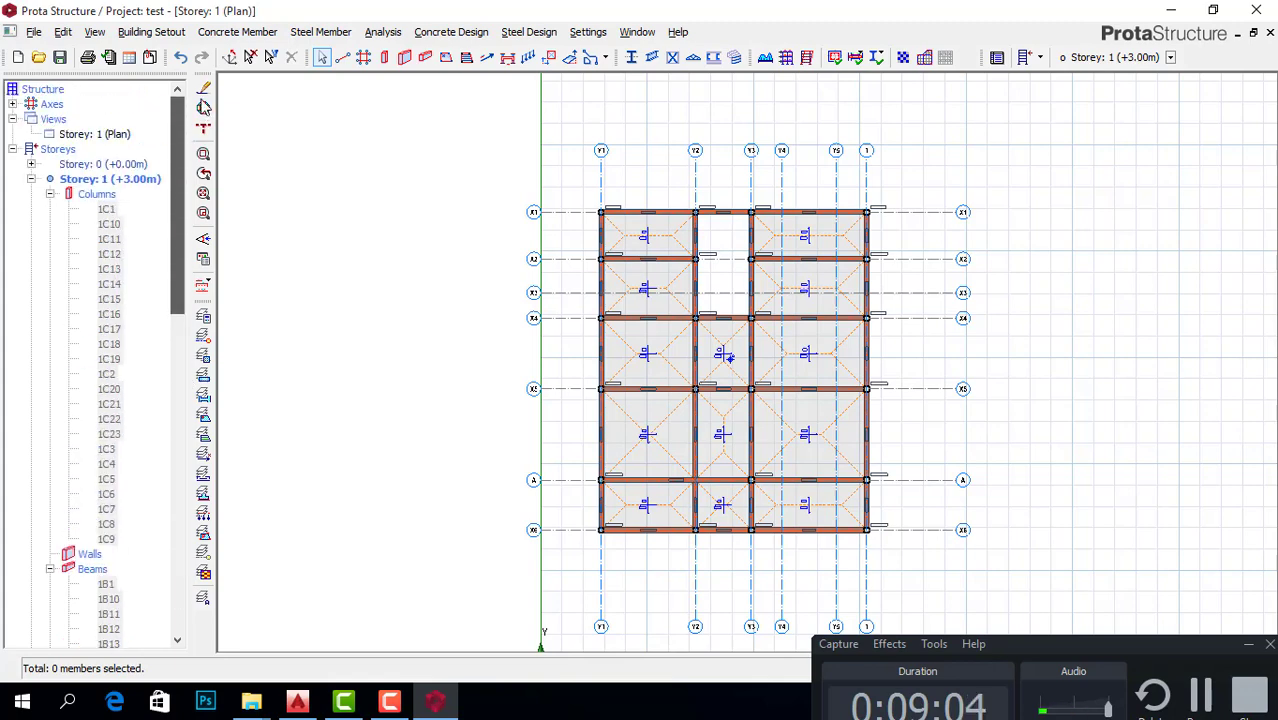
click(53, 119)
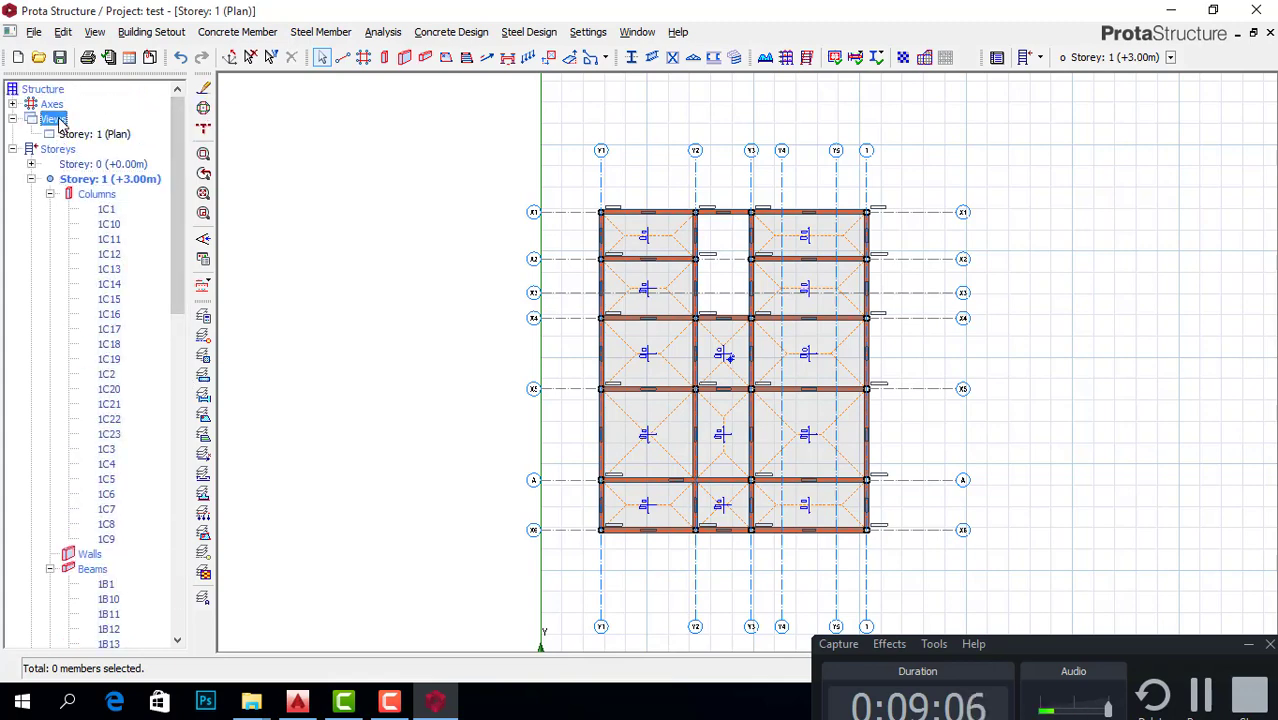
right_click(64, 120)
click(108, 148)
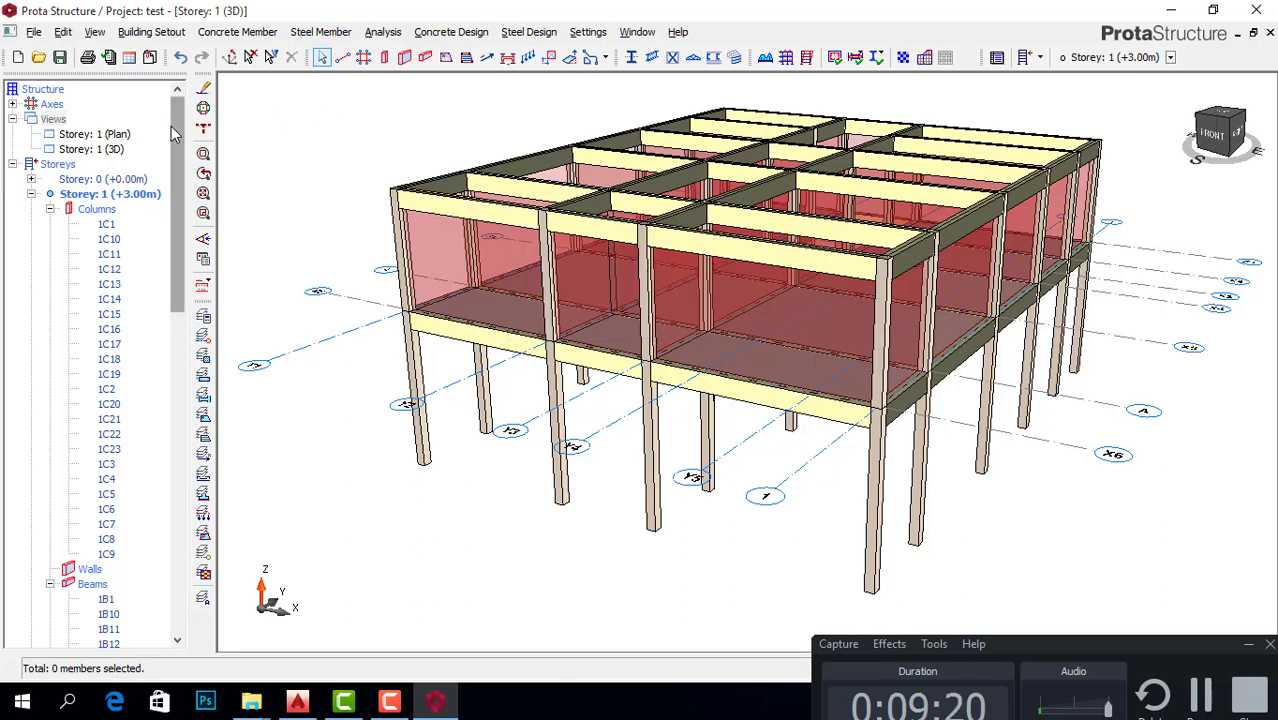
right_click(44, 119)
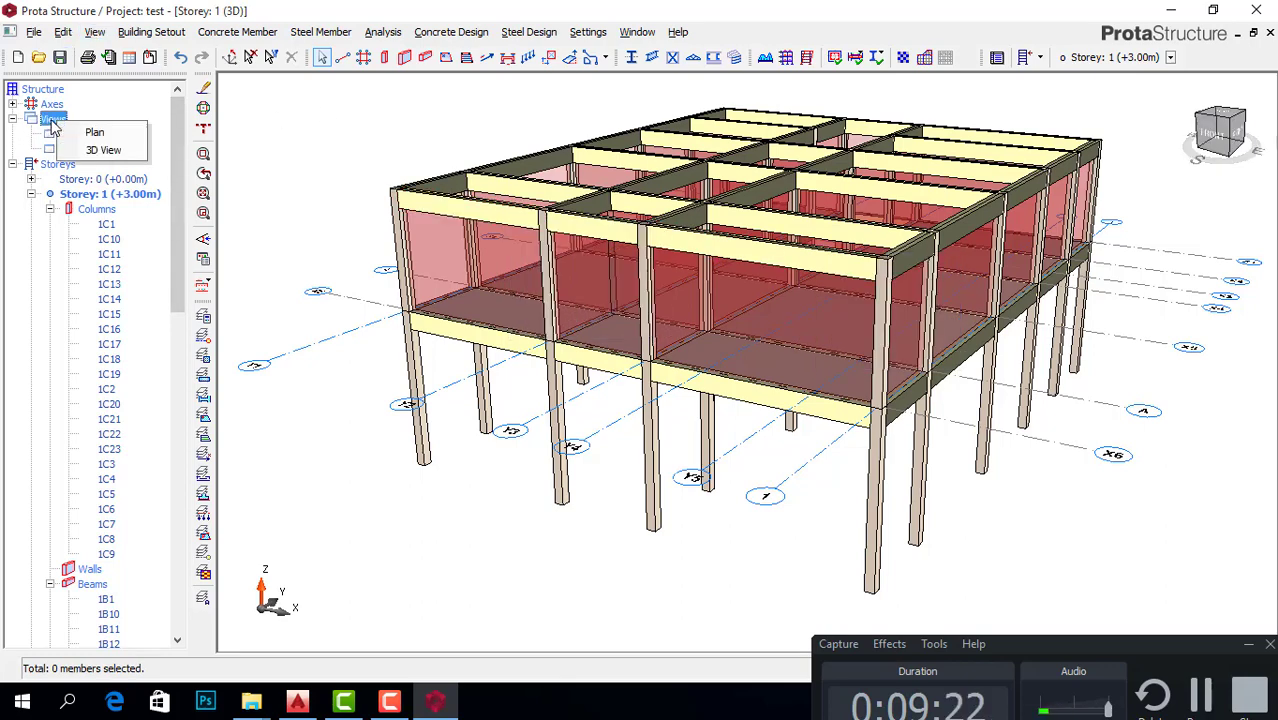
key(Escape)
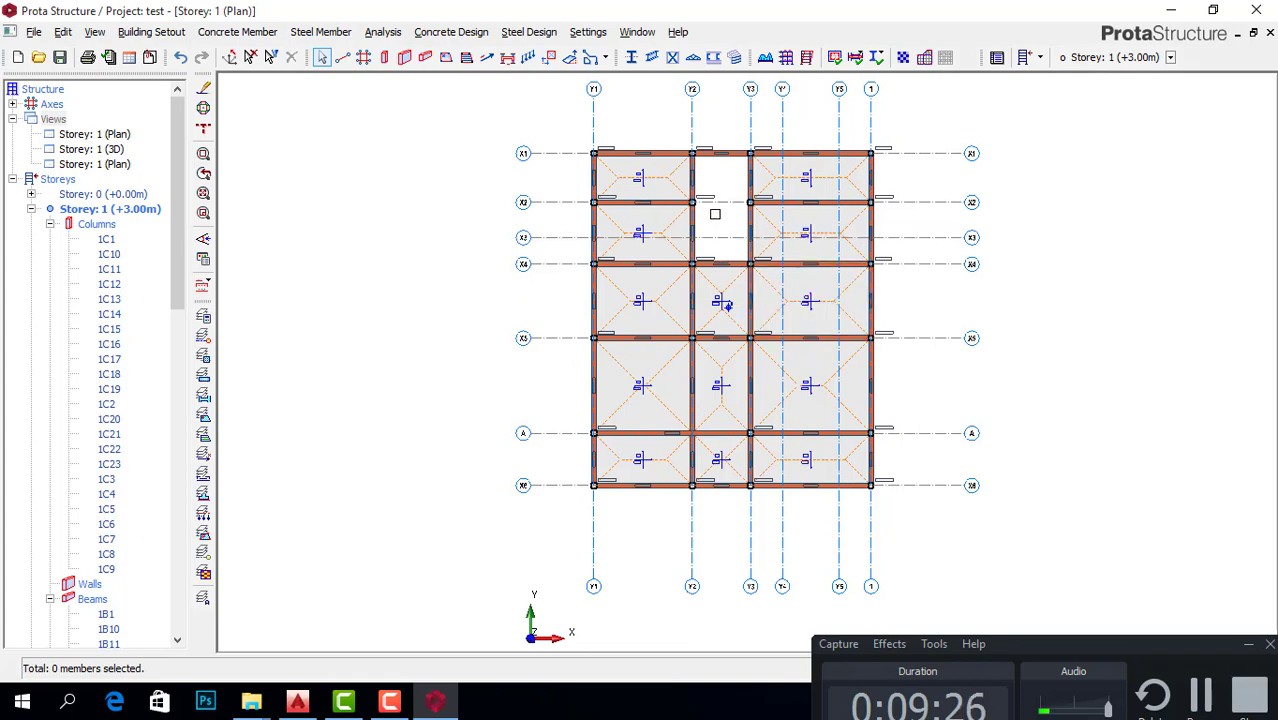
mouse_move(687, 208)
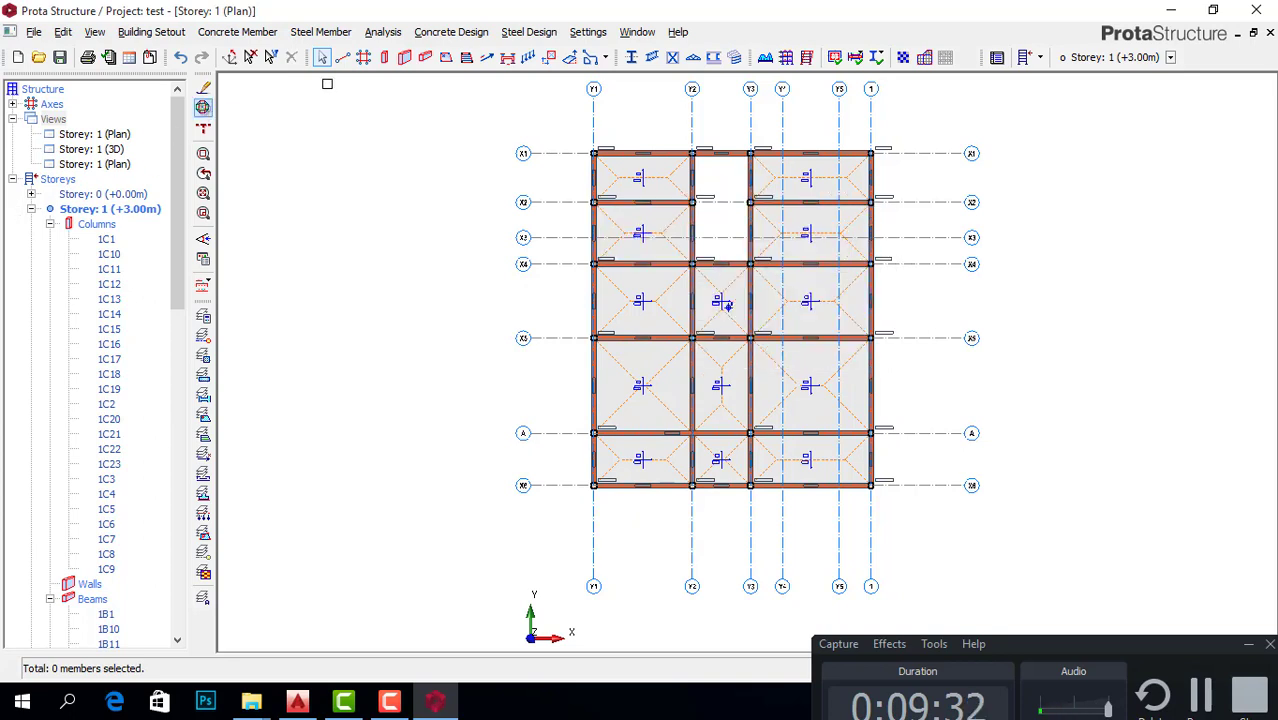
Step: Generate the load combinations for the building analysis with the Loading Generator's default settings and accept them
click(383, 32)
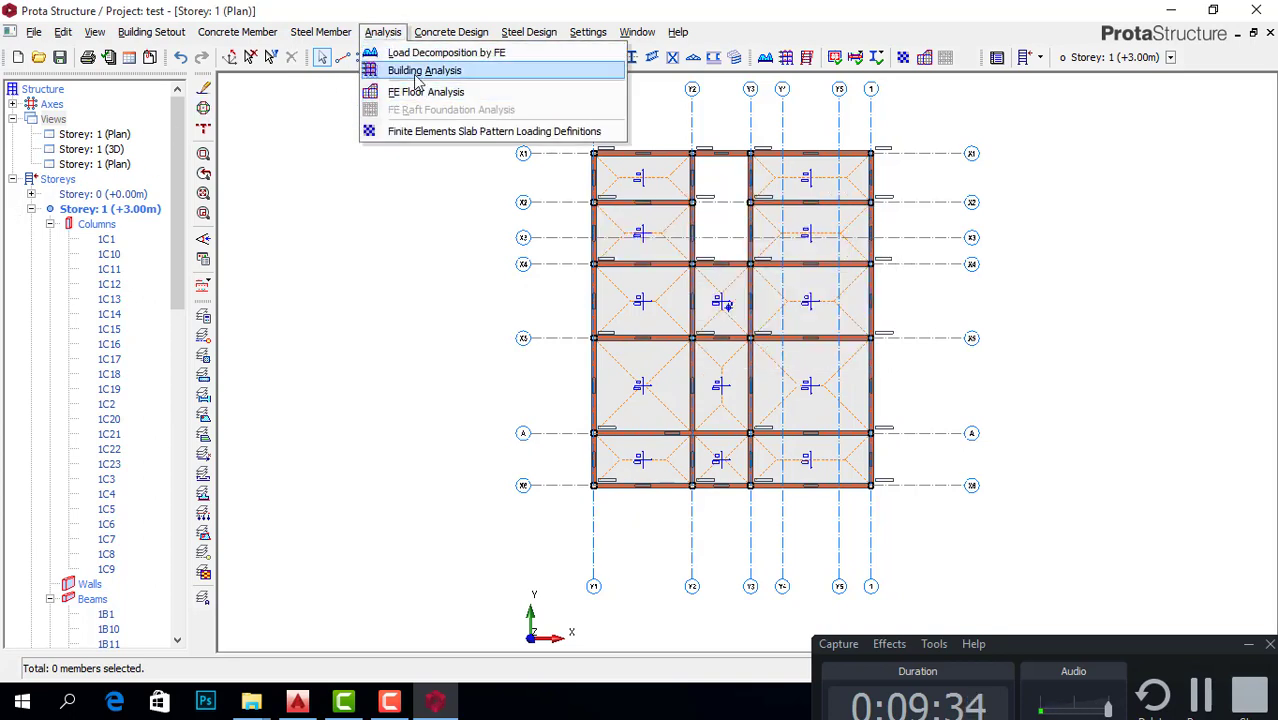
click(418, 72)
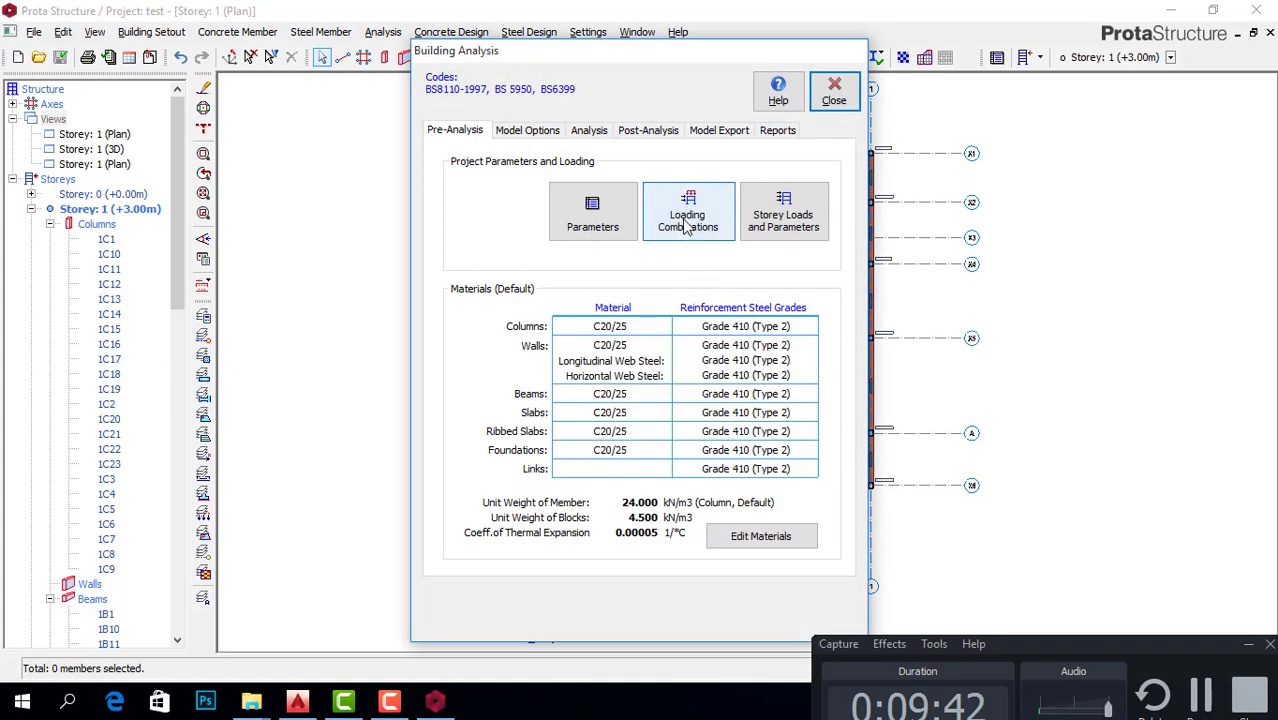
click(686, 226)
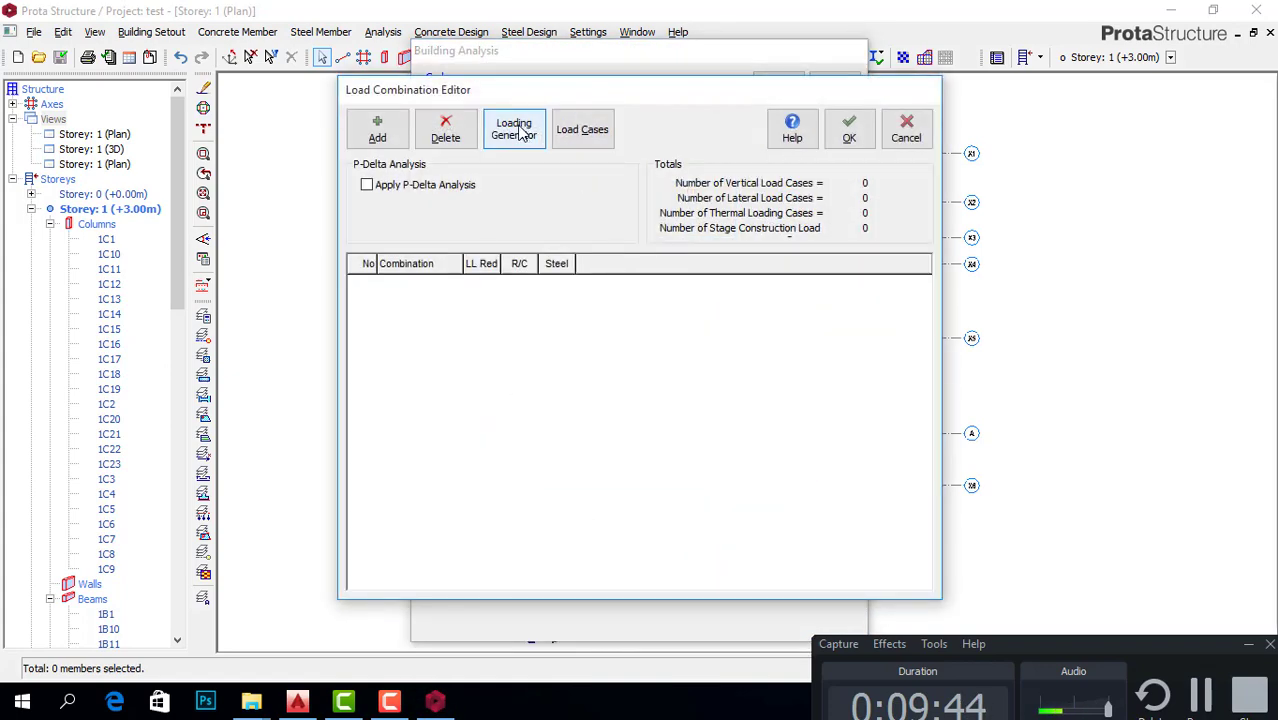
click(515, 130)
click(849, 118)
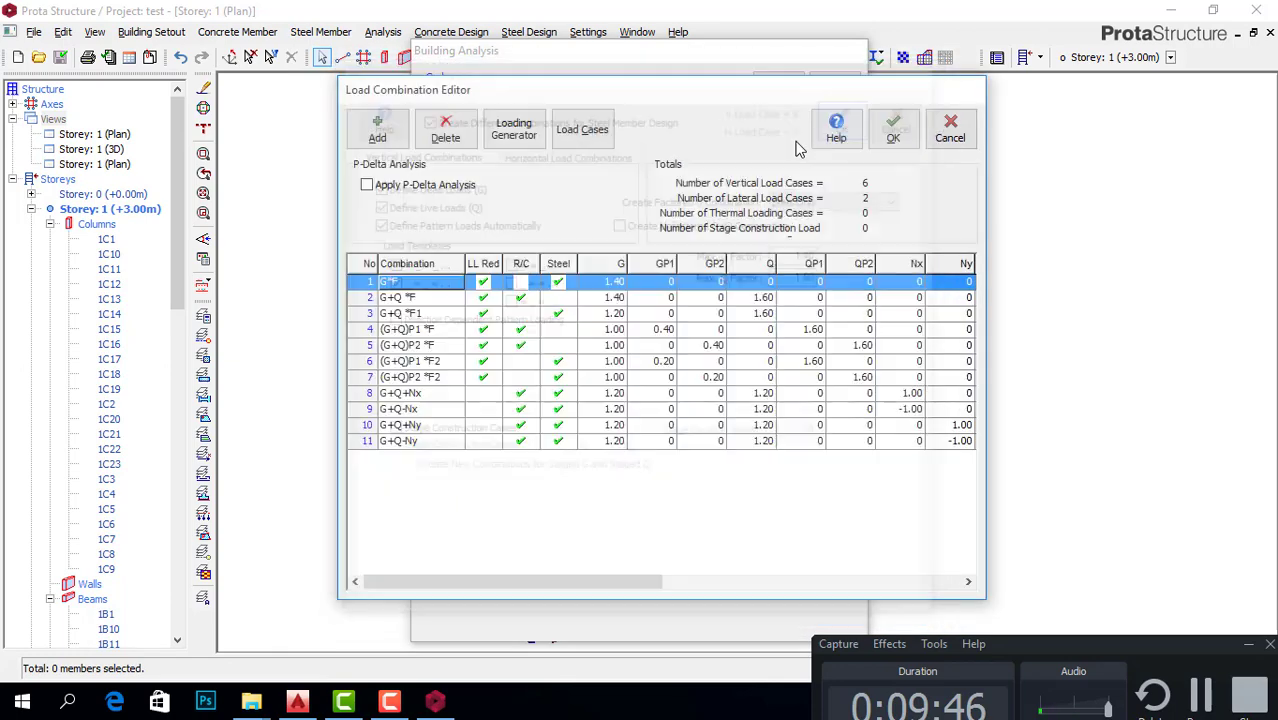
click(893, 130)
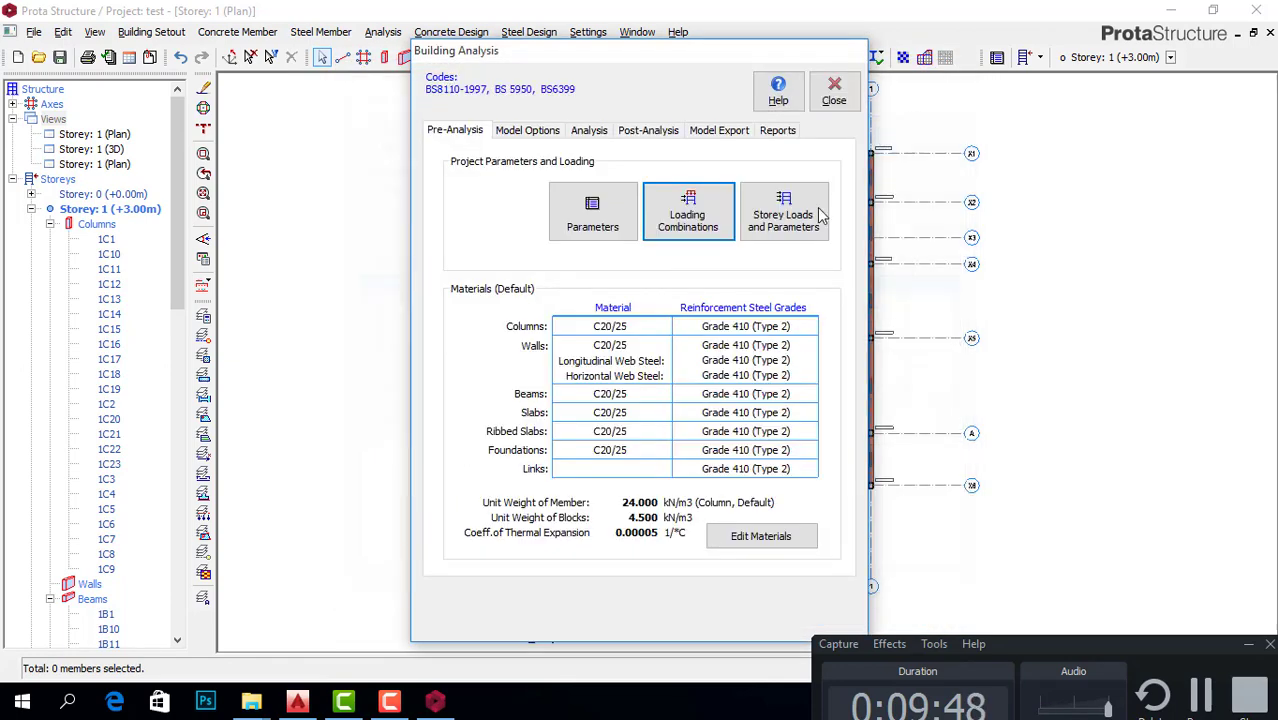
click(834, 90)
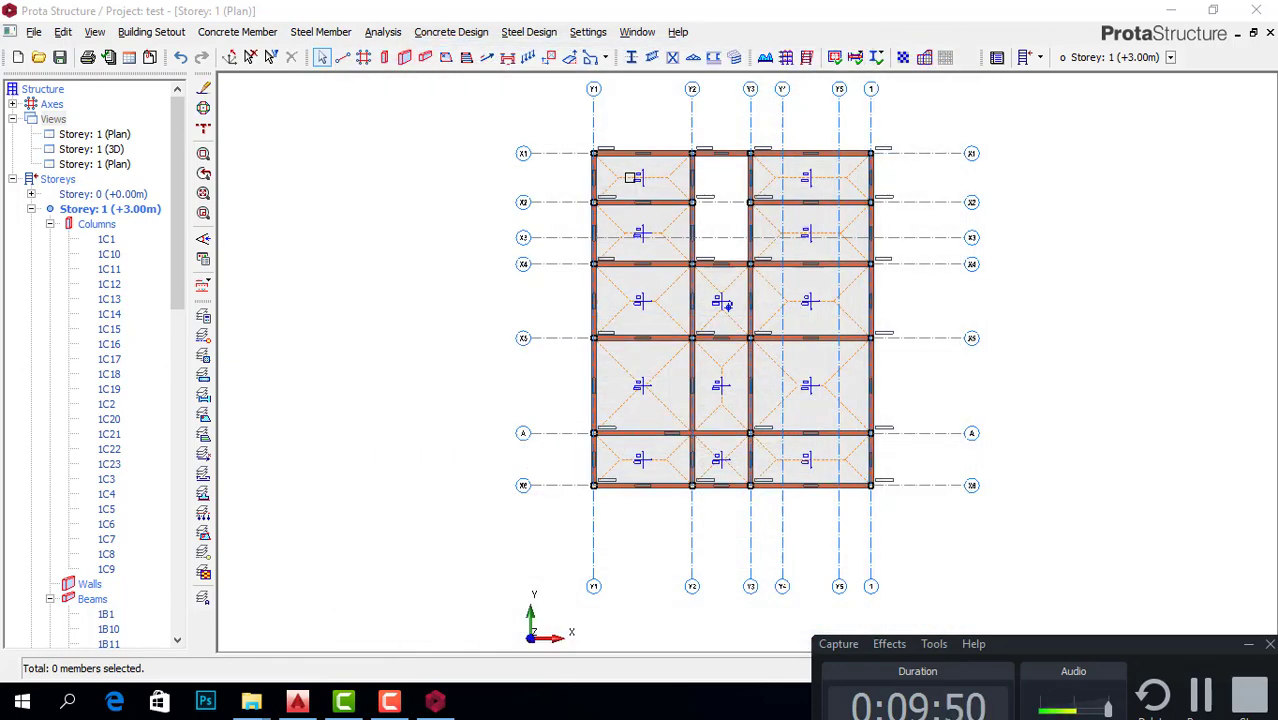
click(378, 37)
click(386, 54)
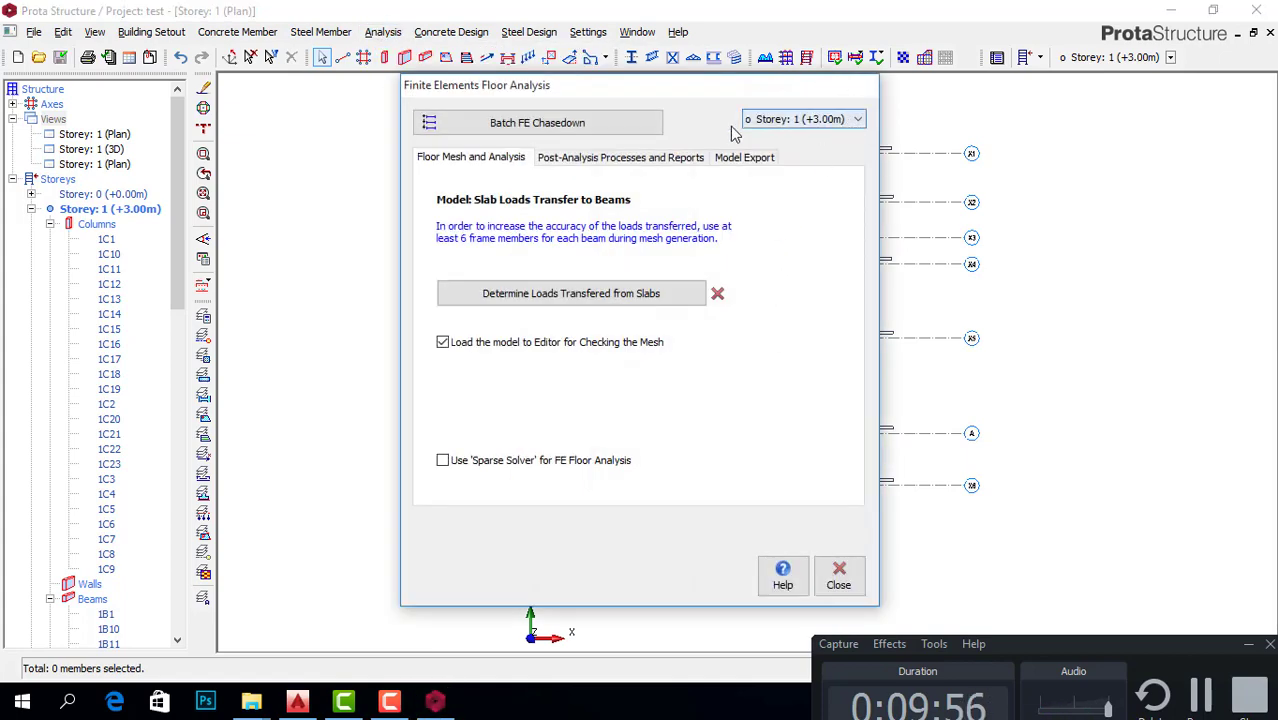
click(839, 576)
Step: Run the FE slab load decomposition for Storey 2, generating its mesh and calculating the beam and column loads, and return to Prota Structure
click(384, 32)
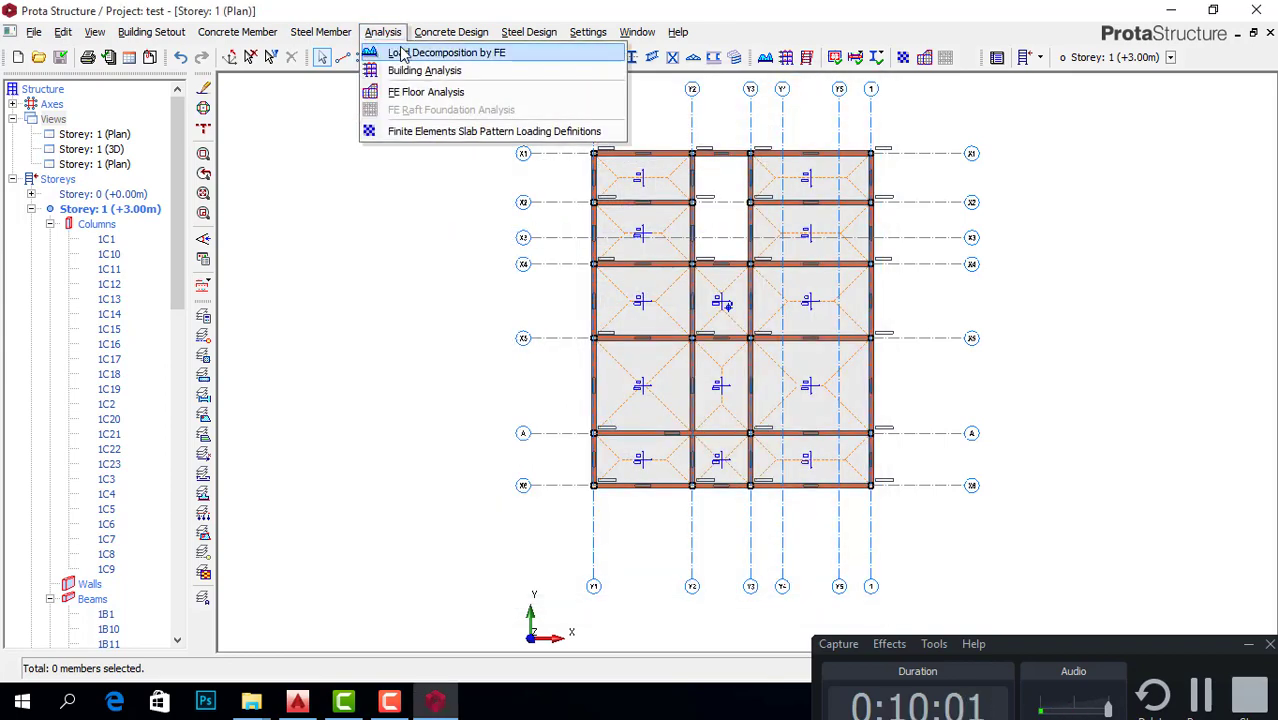
click(426, 91)
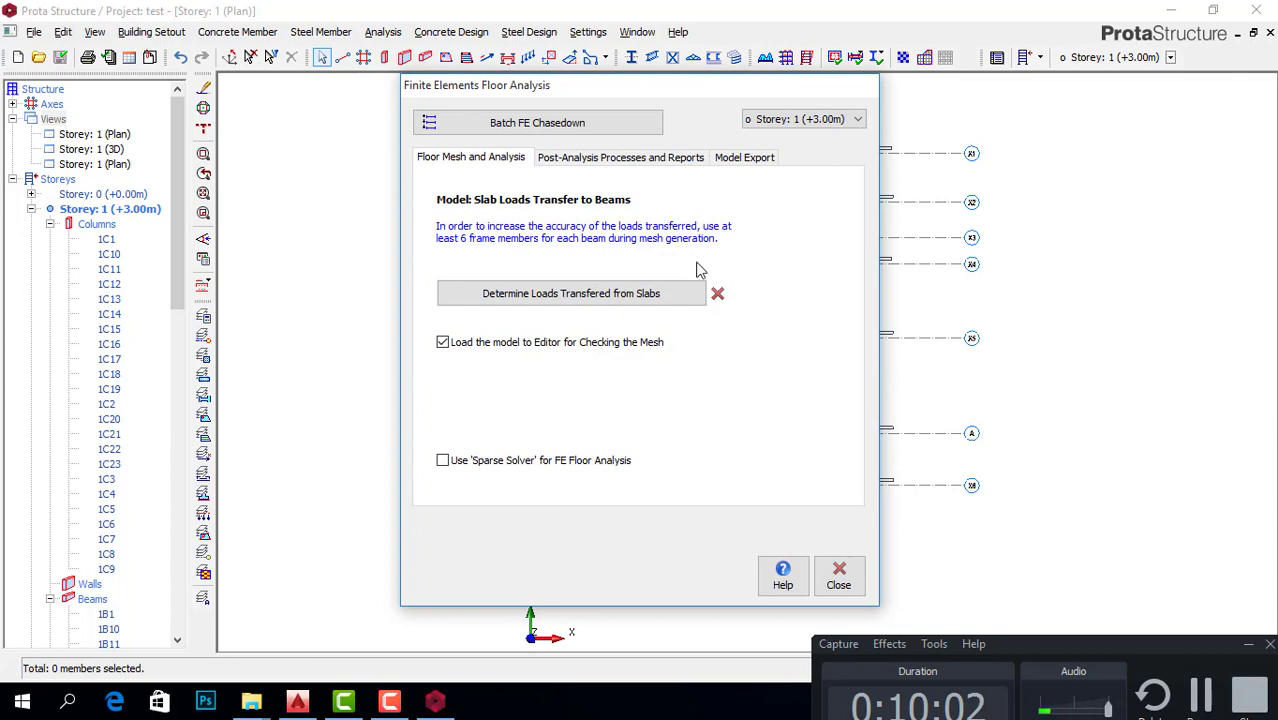
click(815, 120)
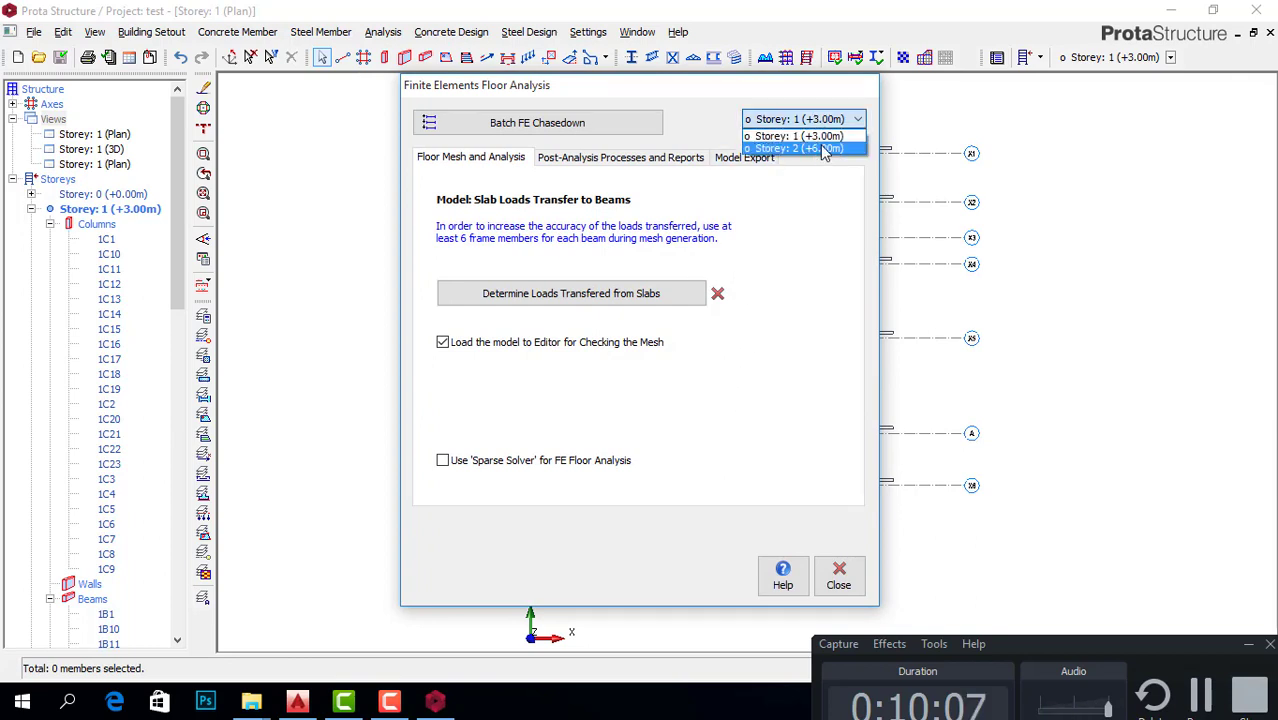
click(823, 149)
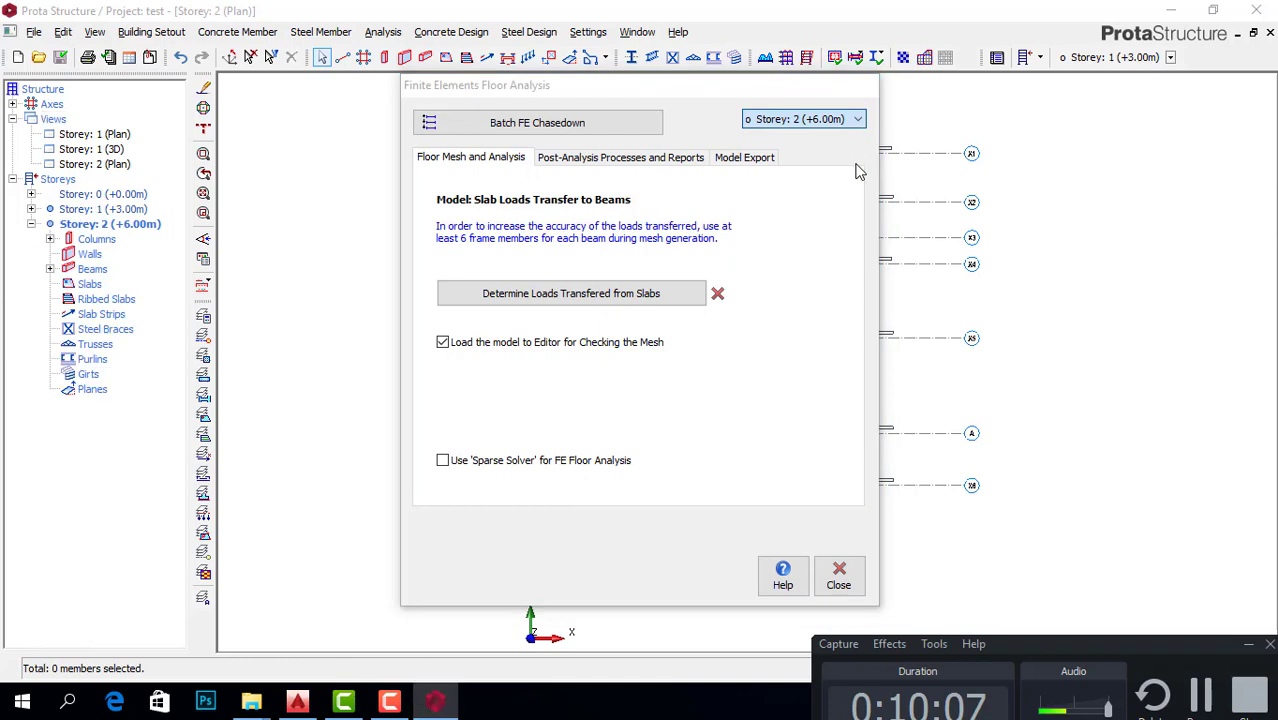
click(613, 294)
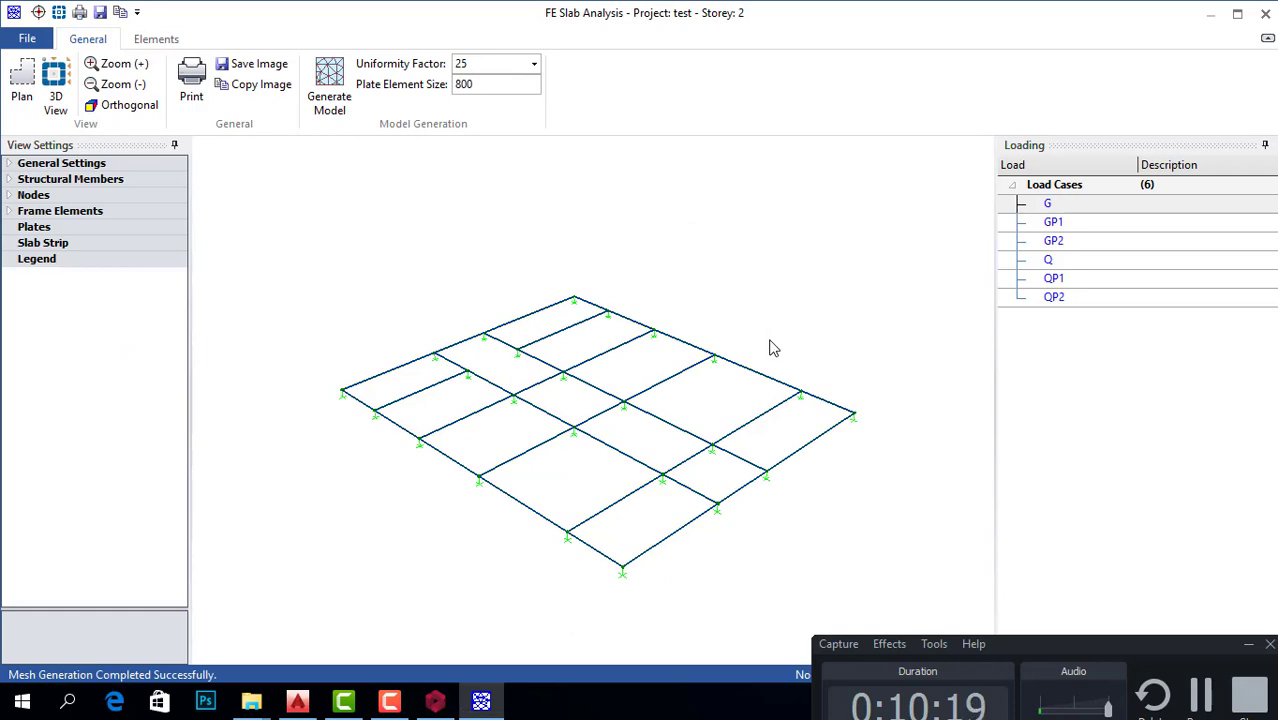
click(329, 88)
click(1265, 14)
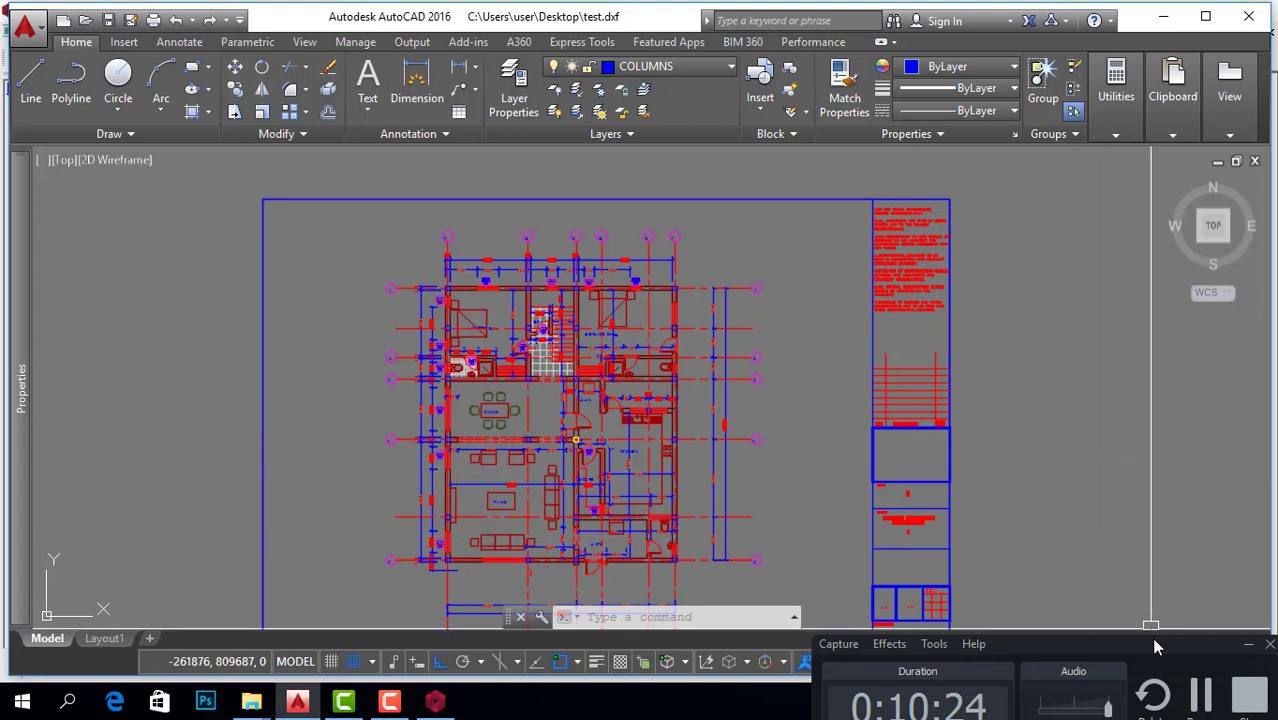
mouse_move(437, 703)
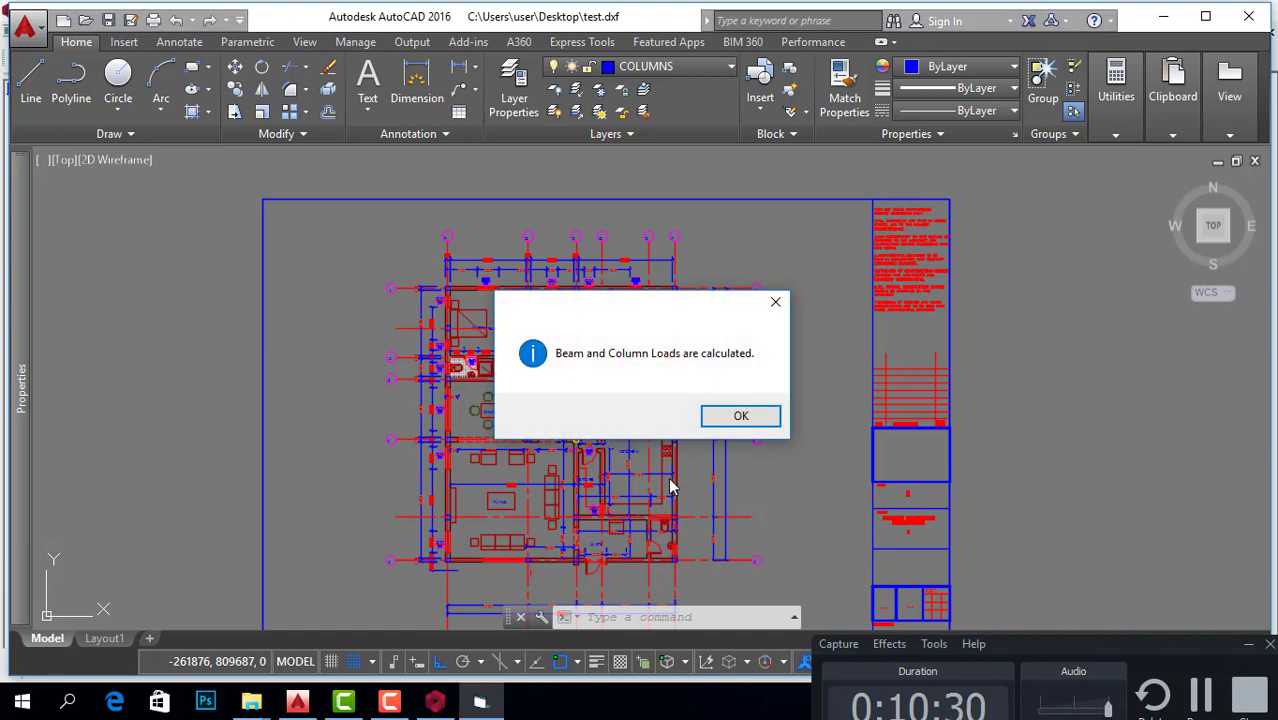
click(731, 418)
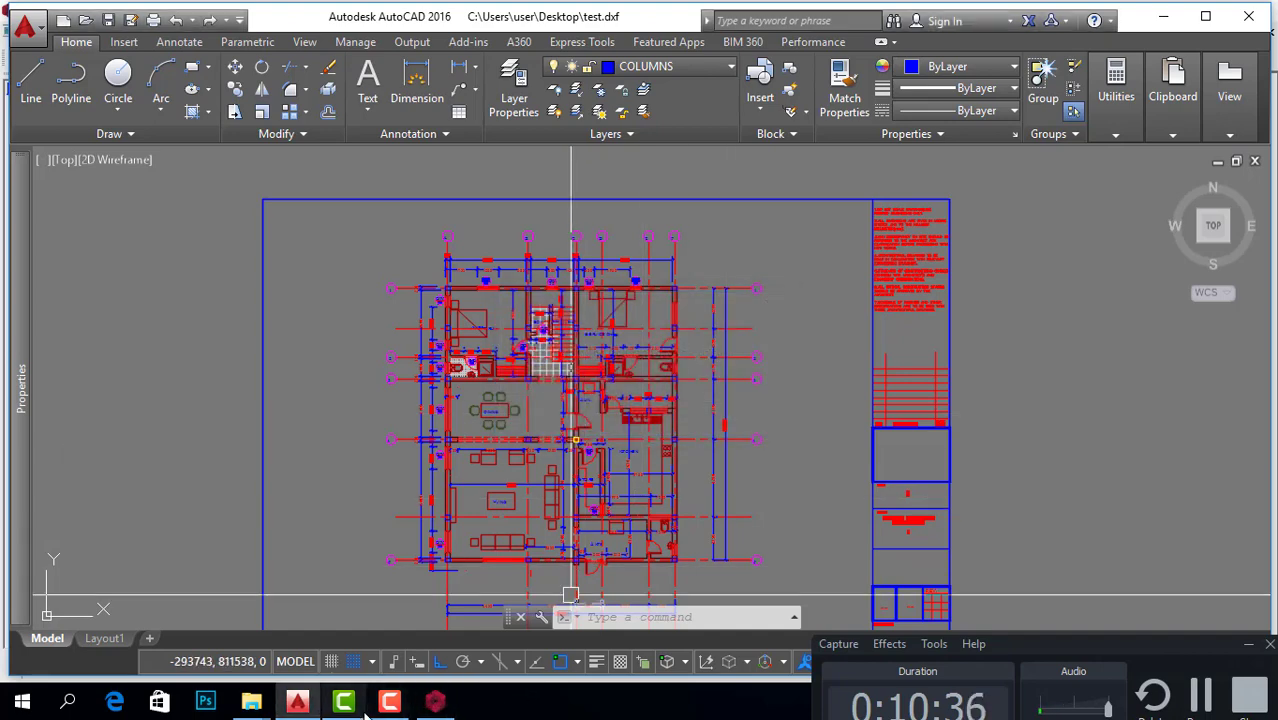
click(420, 712)
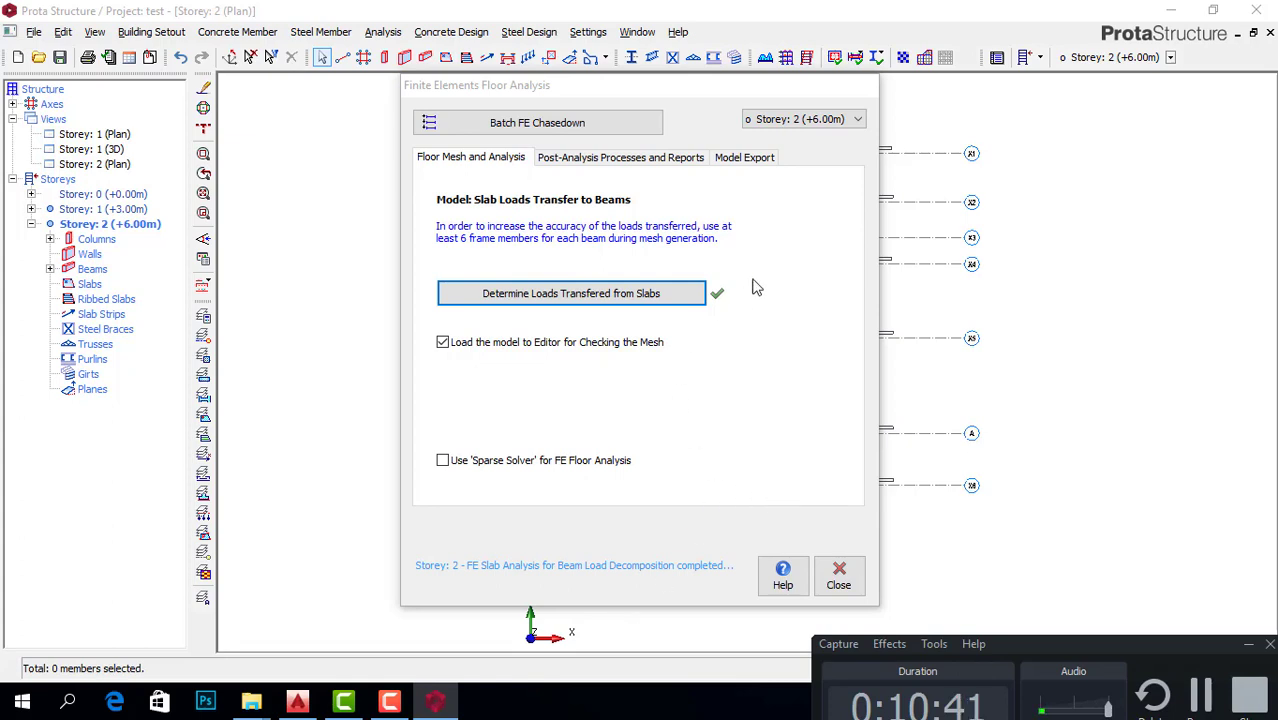
Step: Run the FE slab load decomposition for Storey 1, generating its mesh and calculating the beam and column loads
click(795, 120)
click(799, 145)
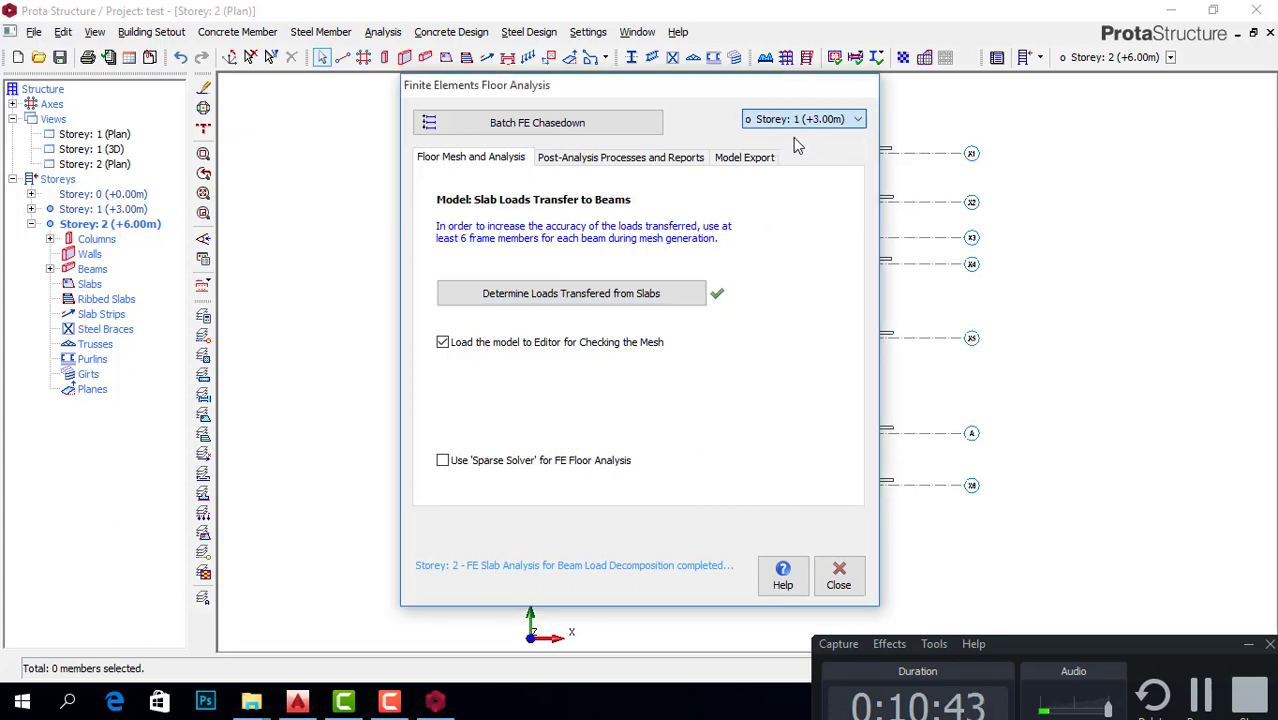
click(656, 298)
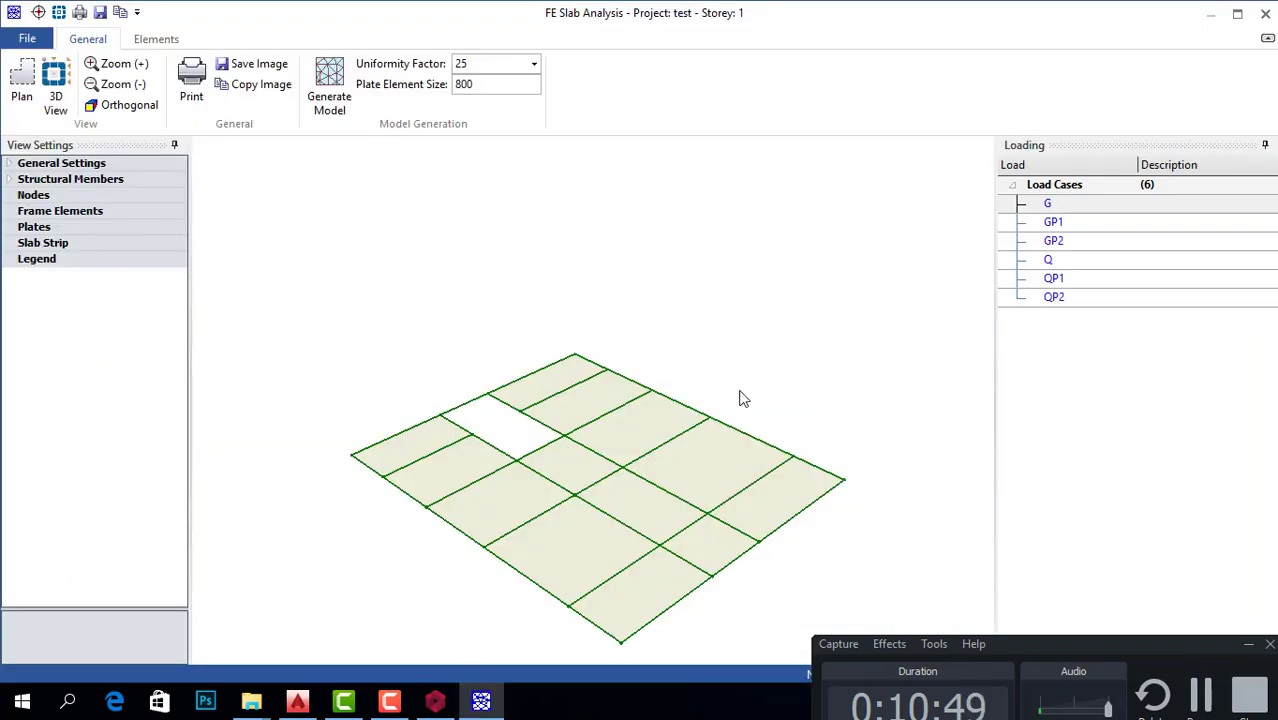
click(331, 90)
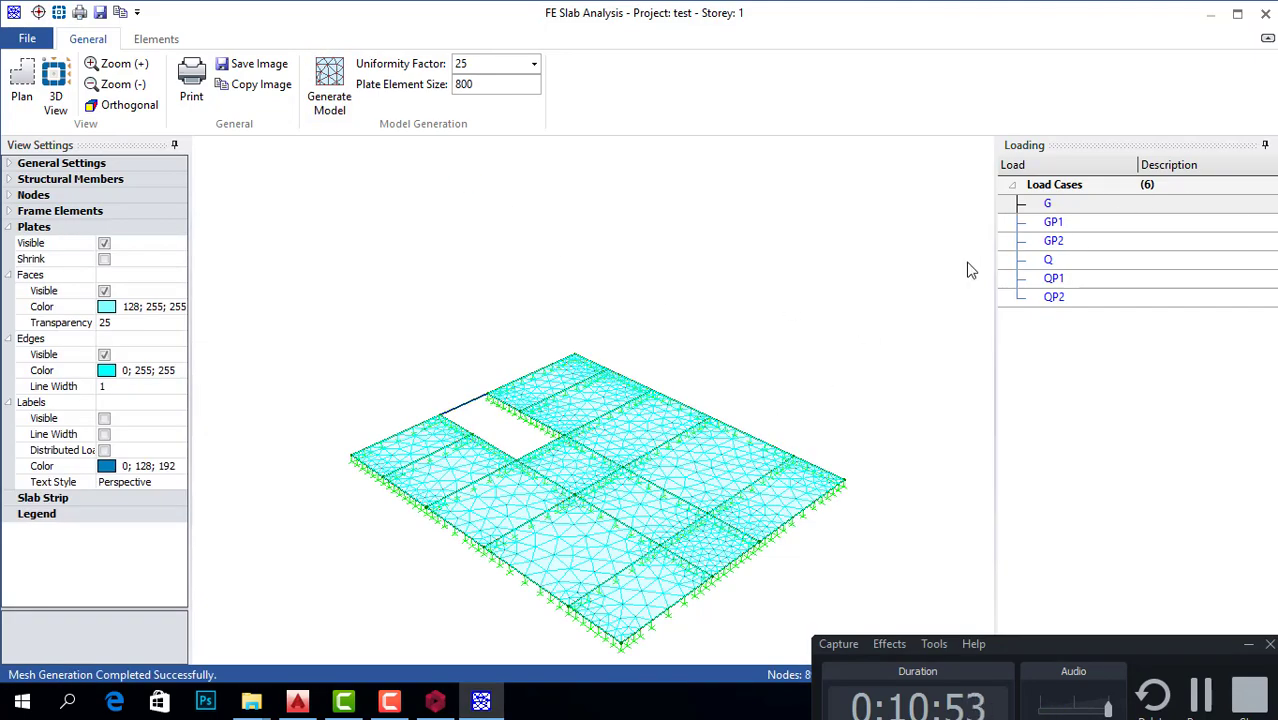
click(1265, 13)
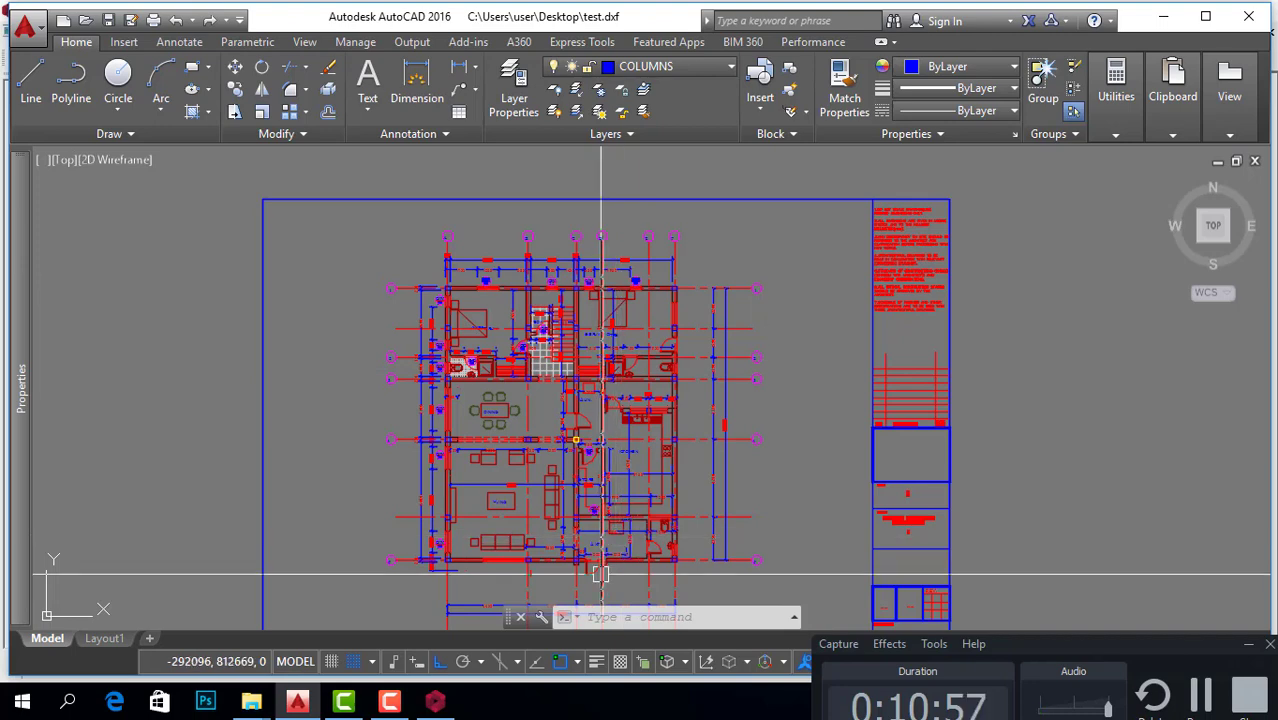
click(435, 700)
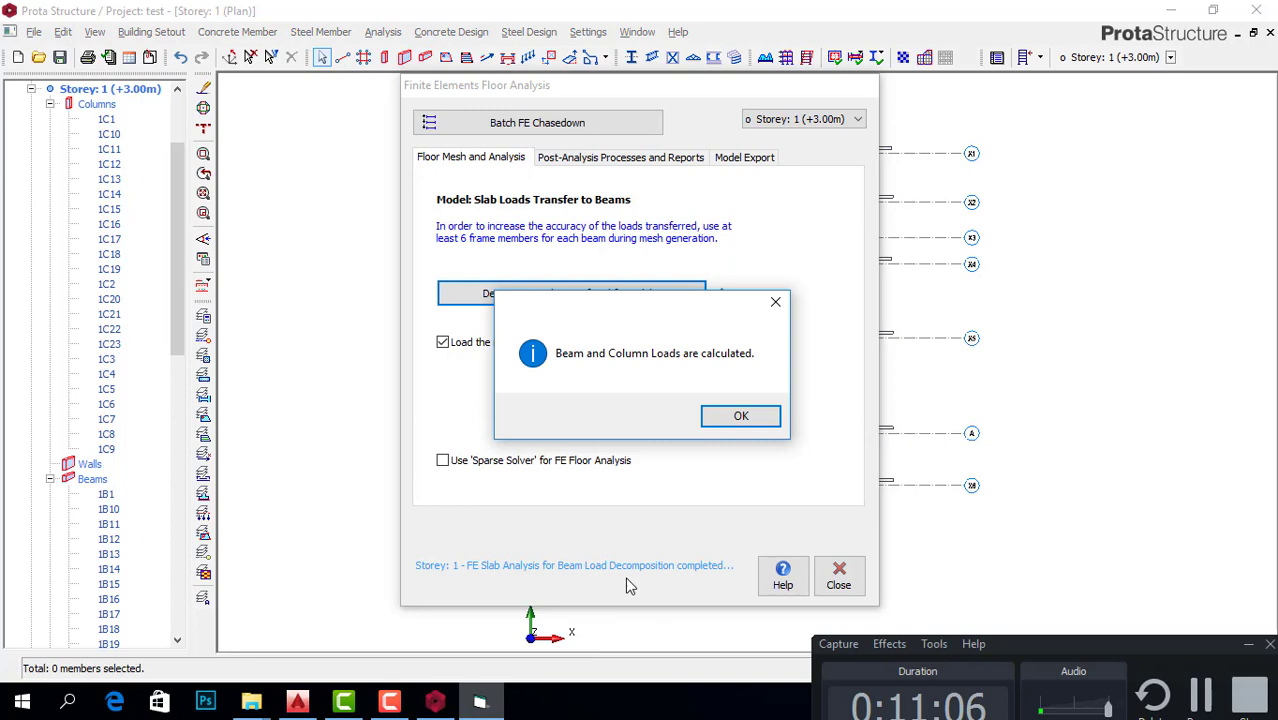
click(741, 416)
Step: Finish the load decomposition by applying the FE decomposed loads to all beams in the model
click(844, 578)
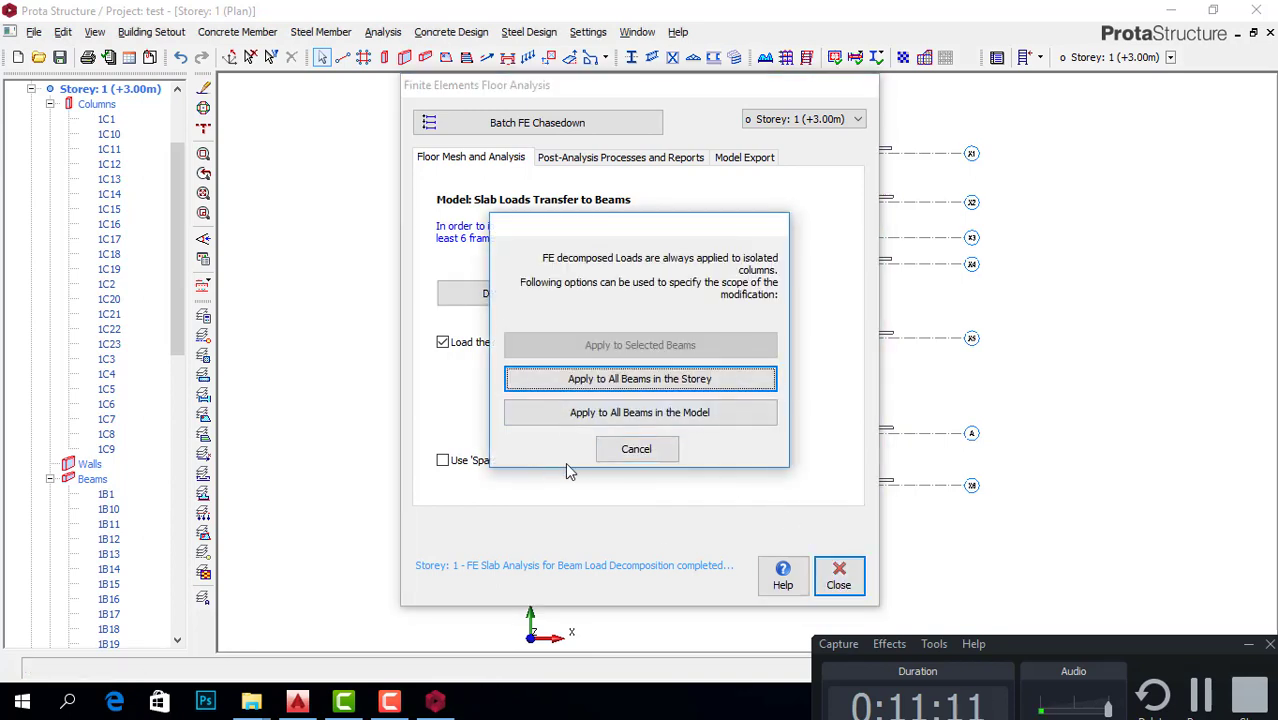
click(590, 418)
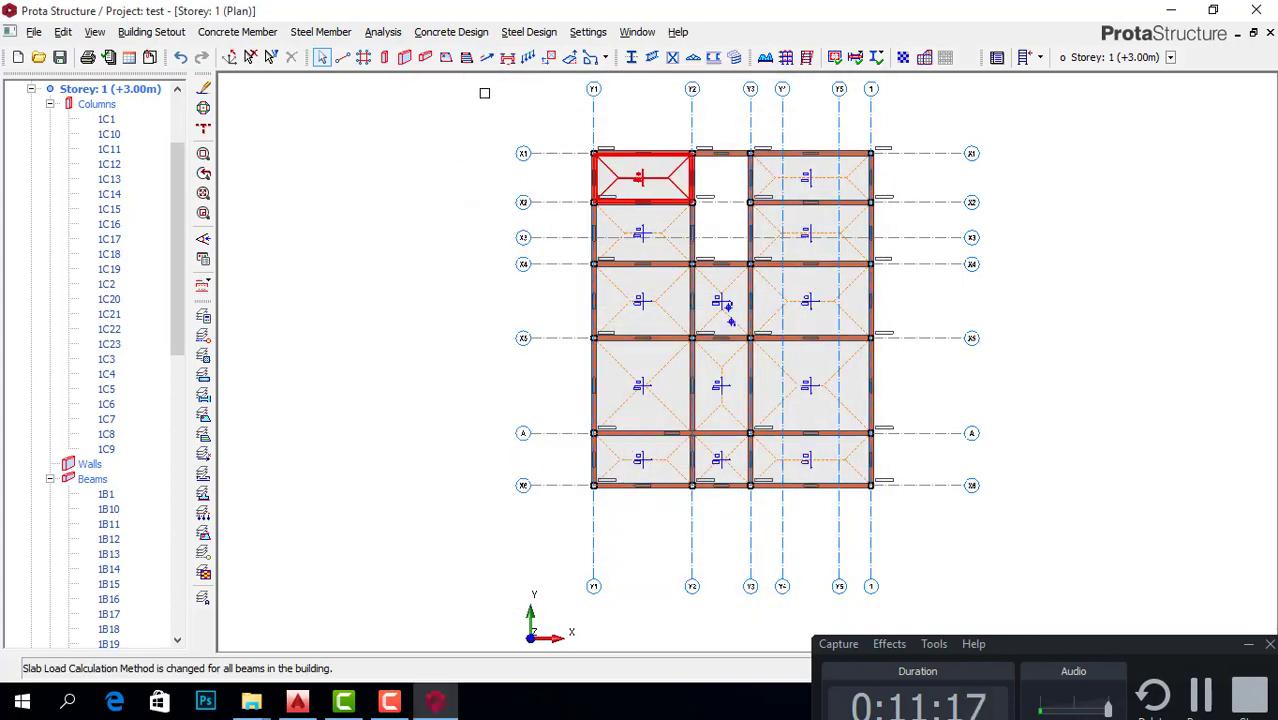
click(425, 58)
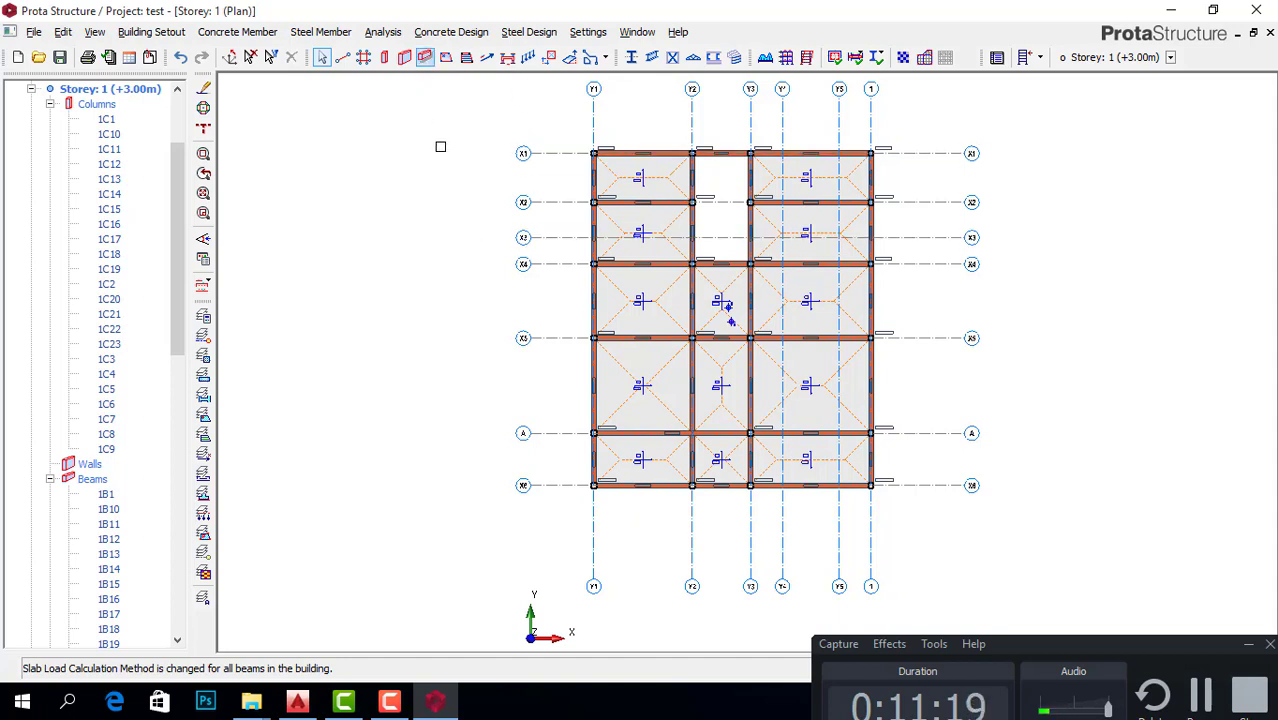
Step: In the Building Analysis default materials, exclude the Y10, Y13 and Y32 bars from the concrete column rebar diameters
click(383, 32)
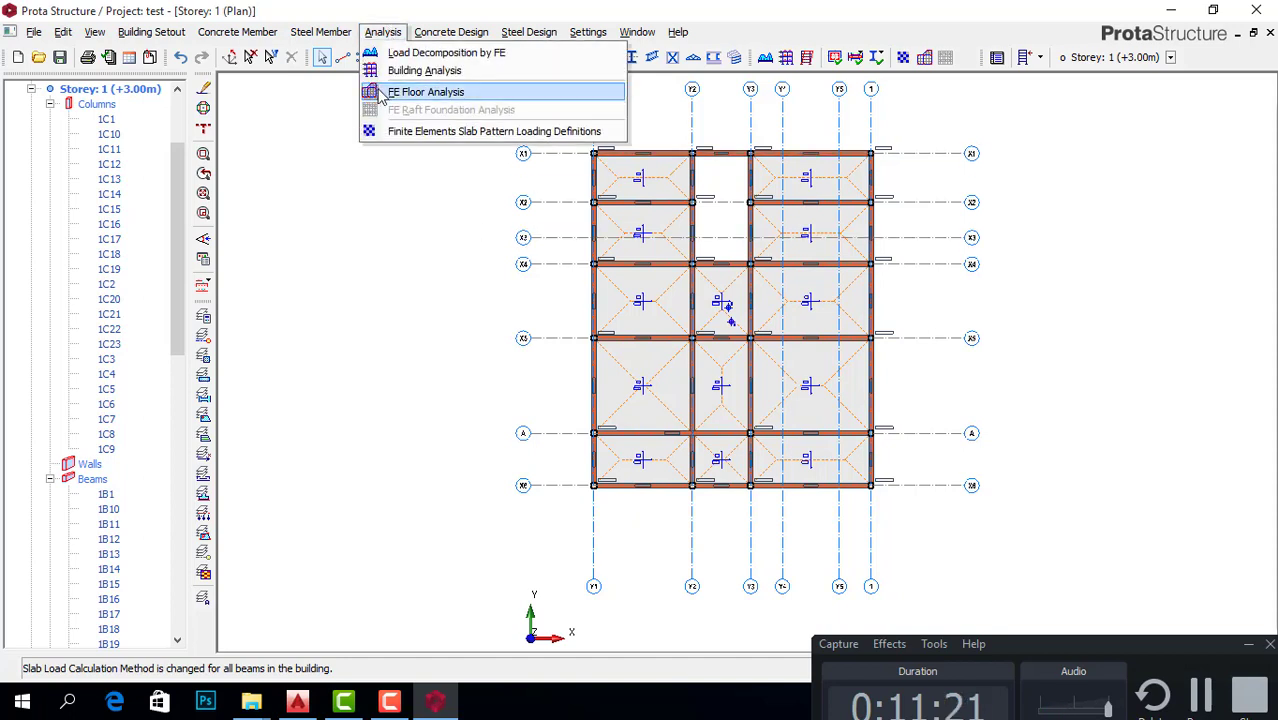
click(430, 71)
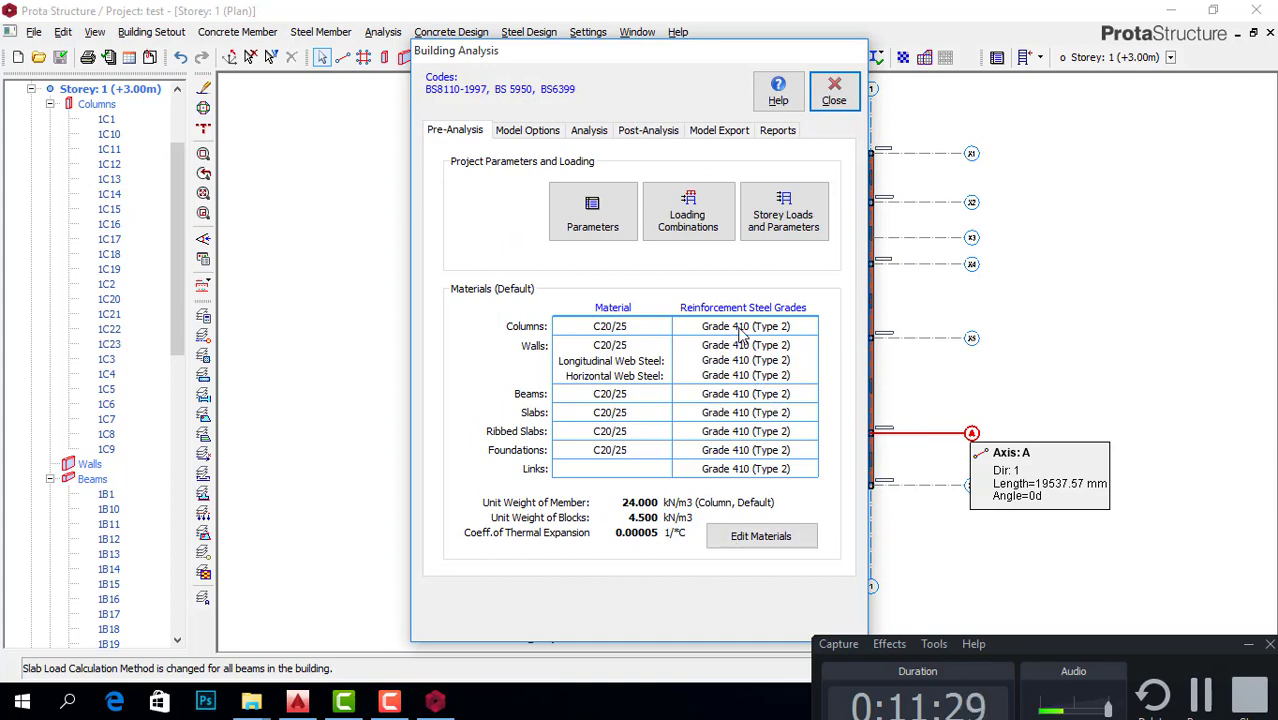
click(793, 546)
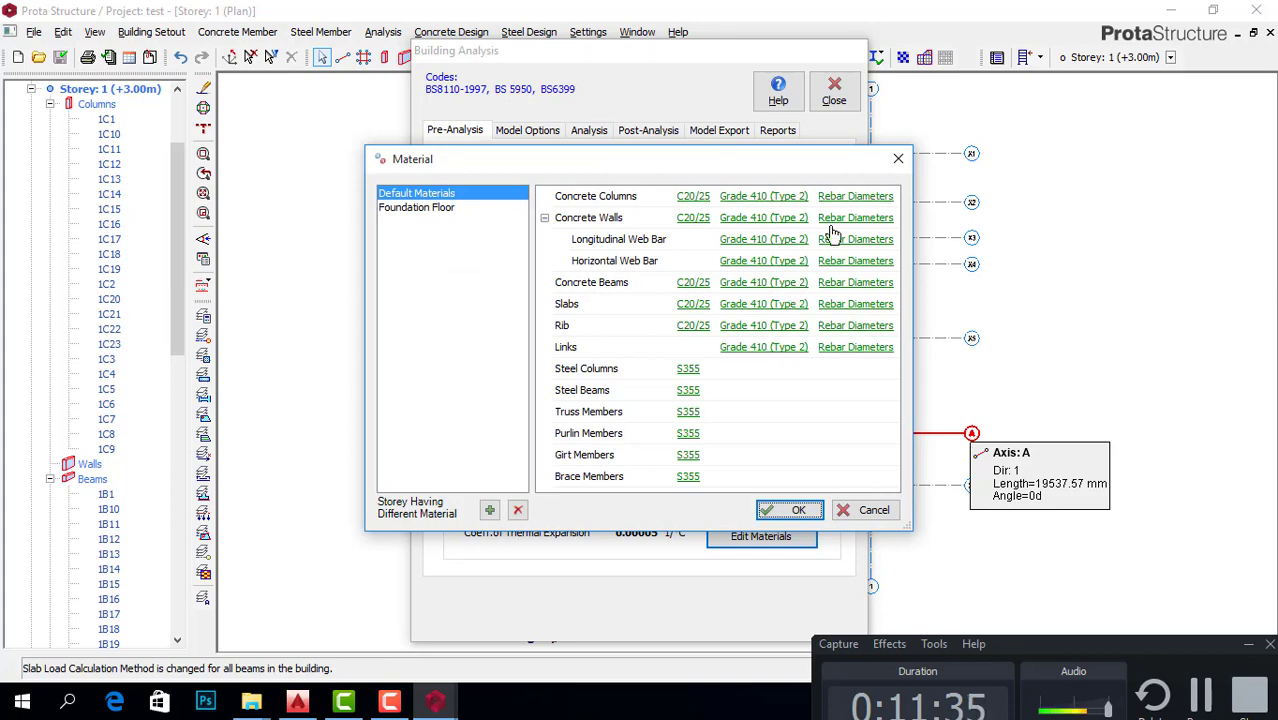
click(858, 197)
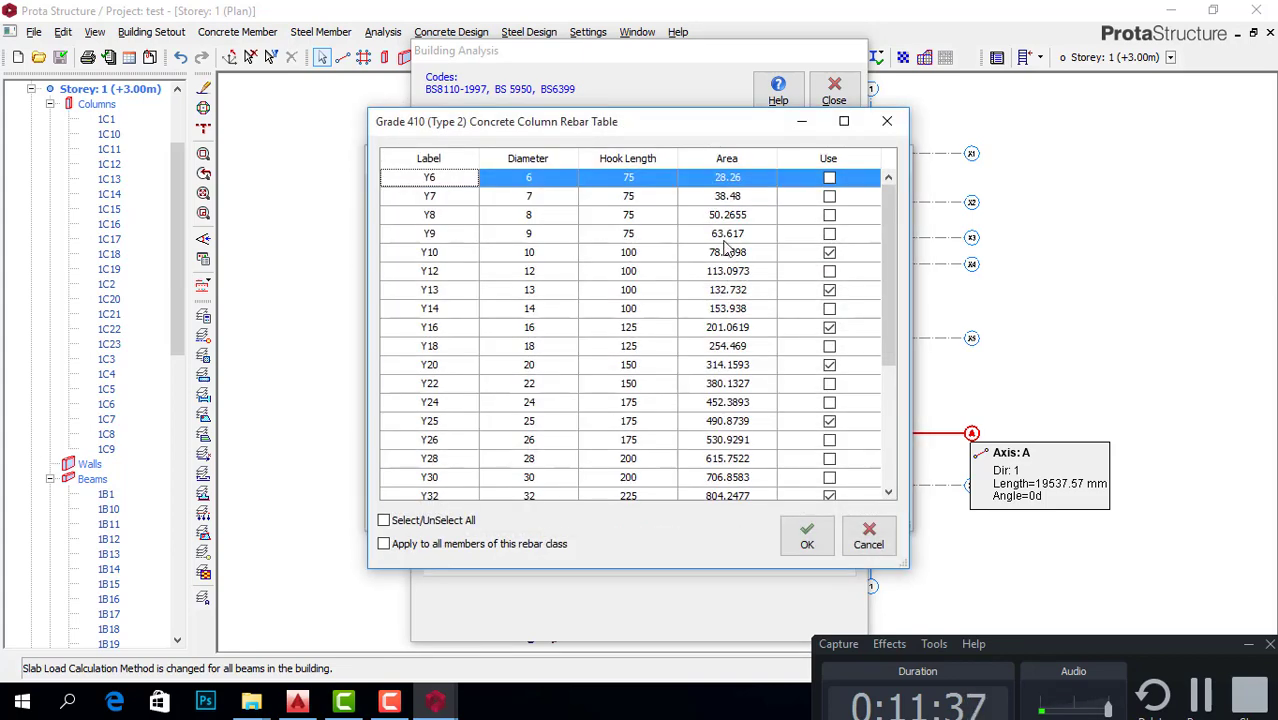
click(829, 252)
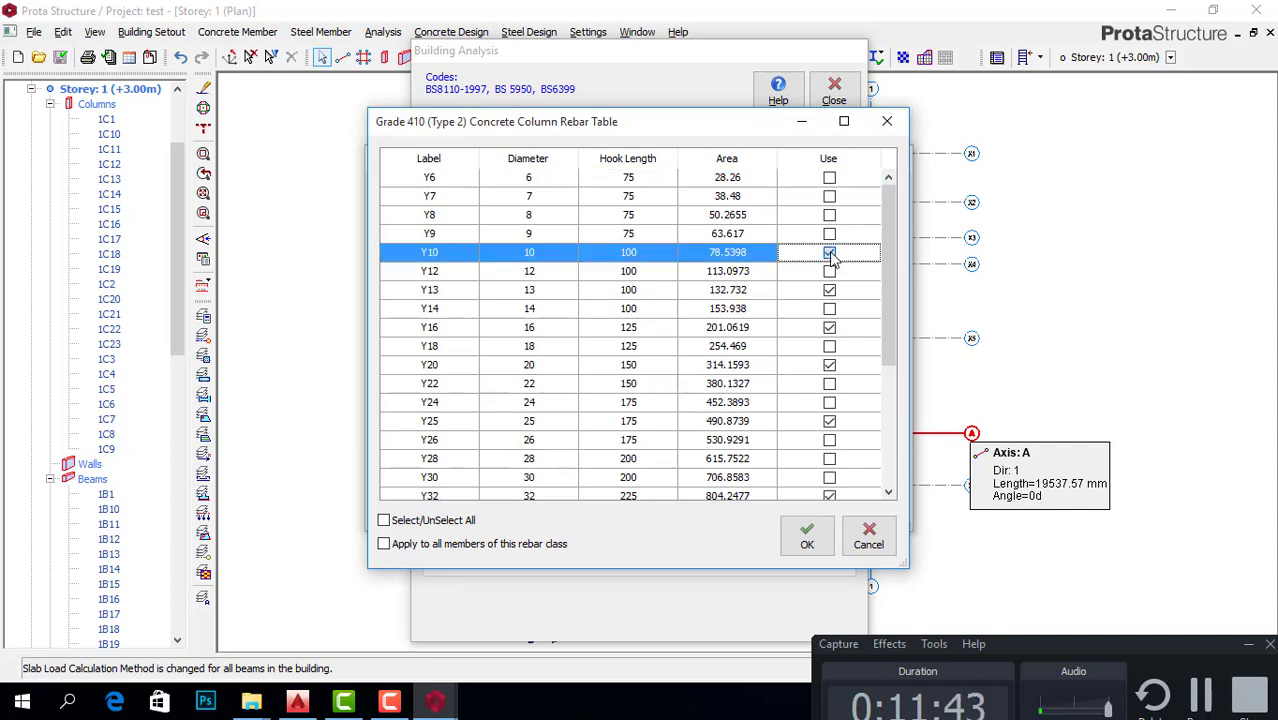
click(829, 290)
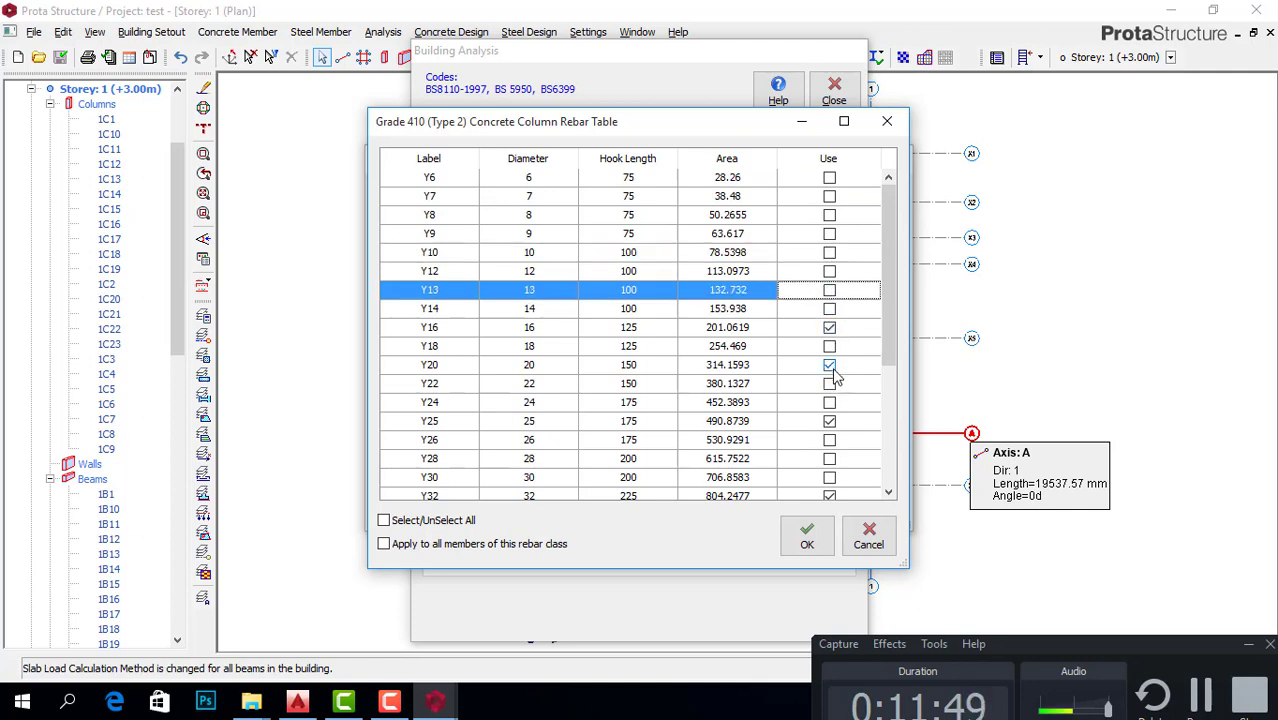
click(829, 495)
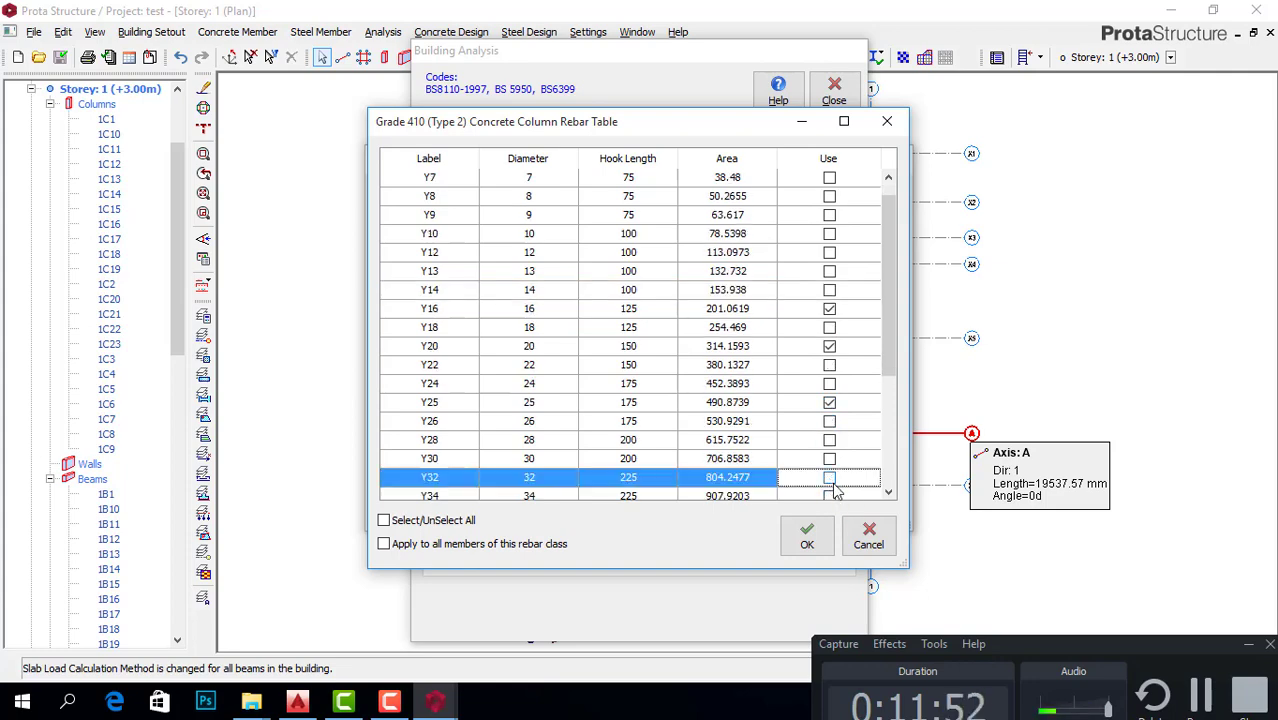
click(808, 538)
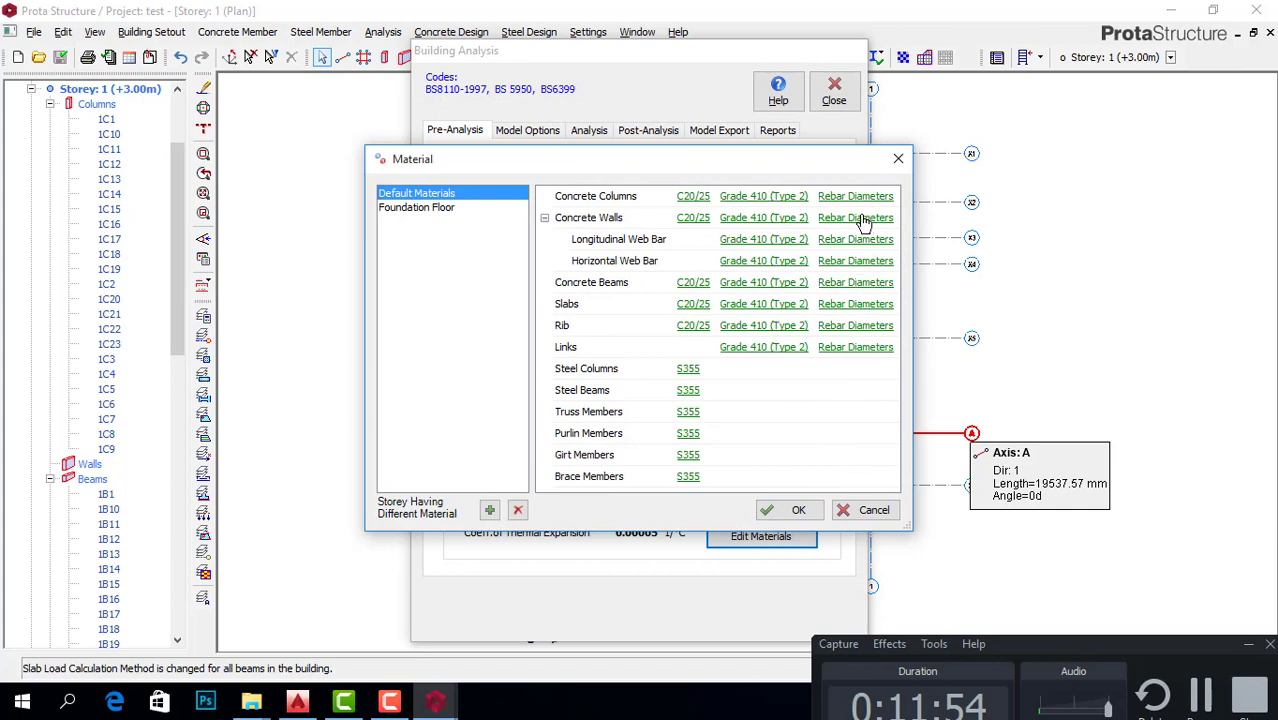
Step: Exclude the Y10, Y13 and Y32 bars from the concrete beam rebar diameters and recheck the beam table
click(843, 284)
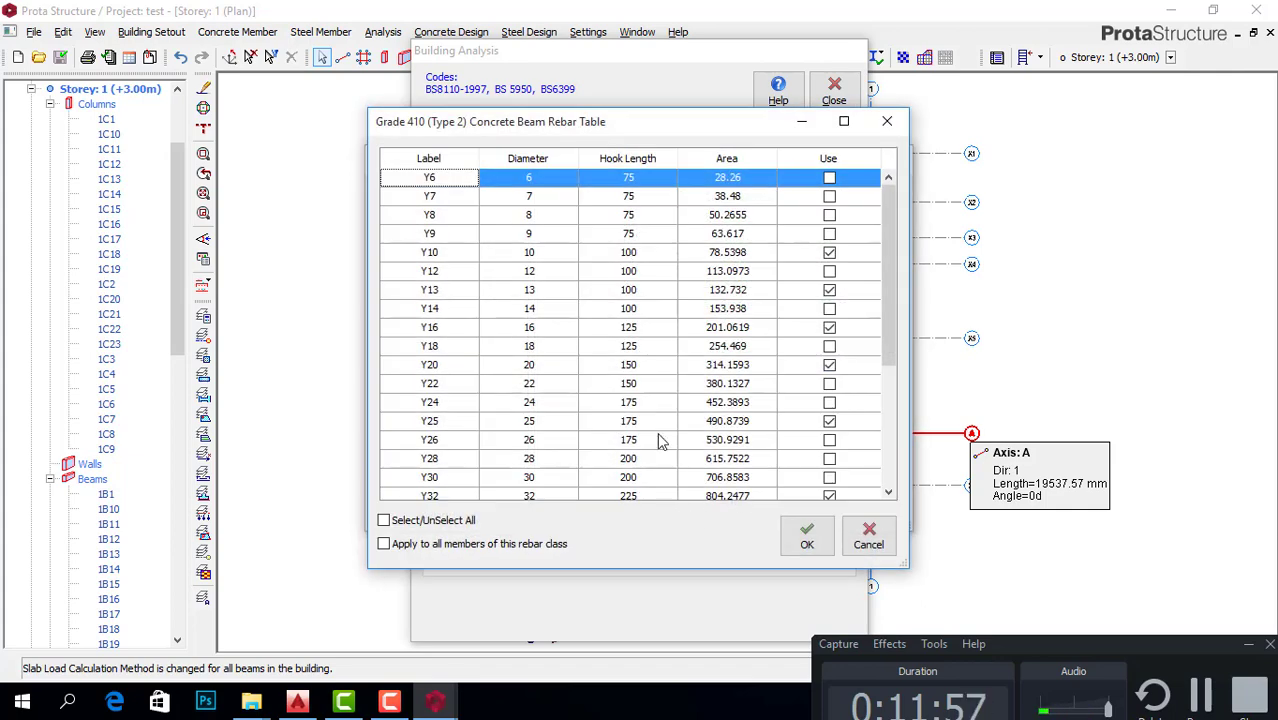
click(829, 253)
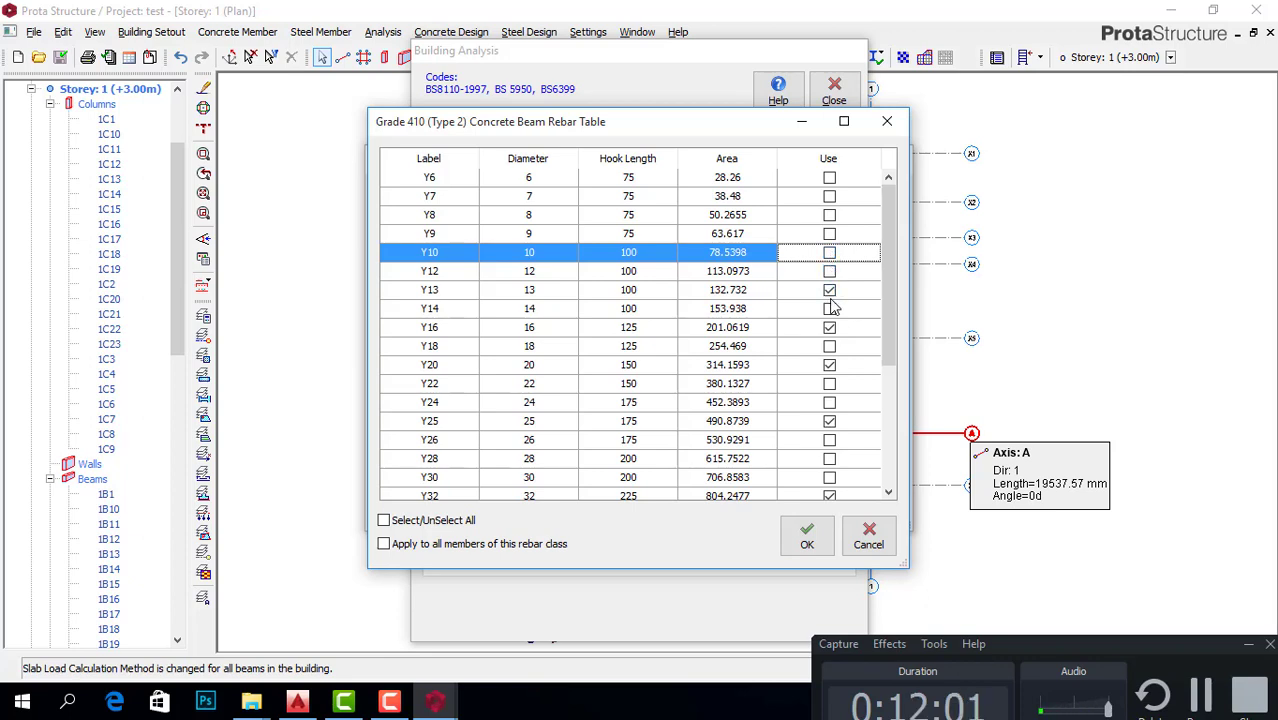
click(830, 290)
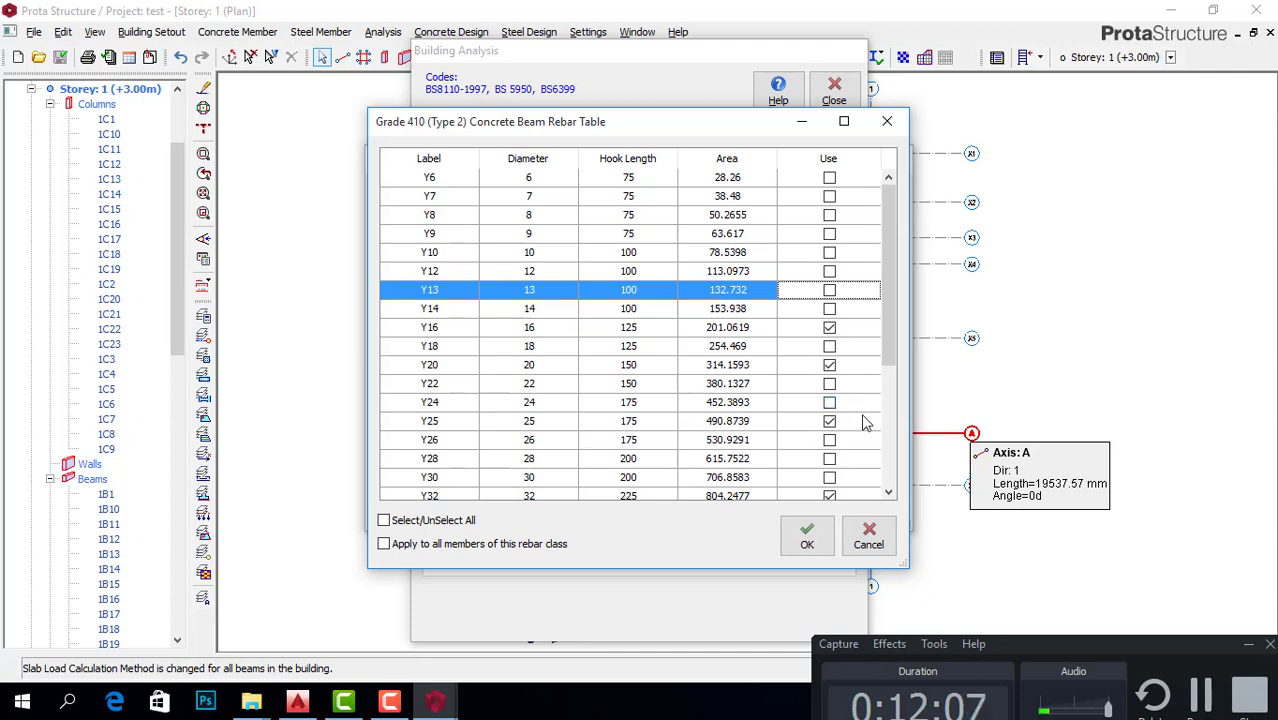
click(830, 496)
click(829, 477)
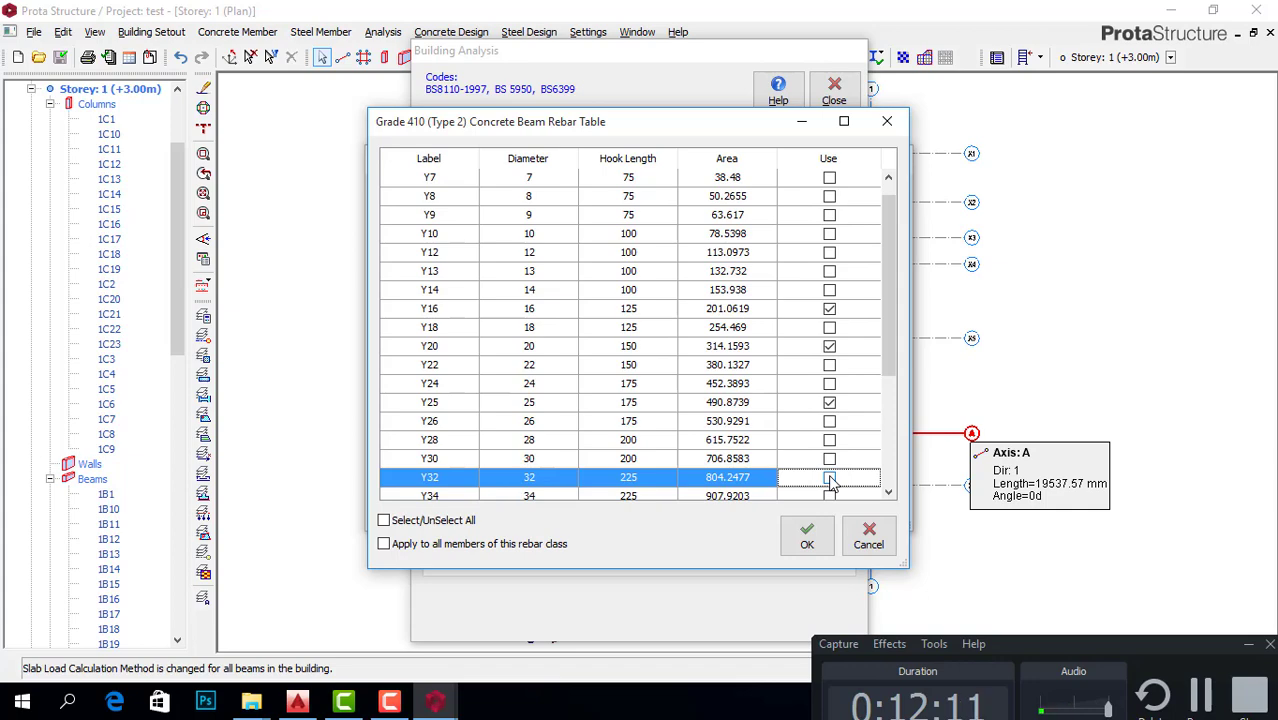
click(815, 548)
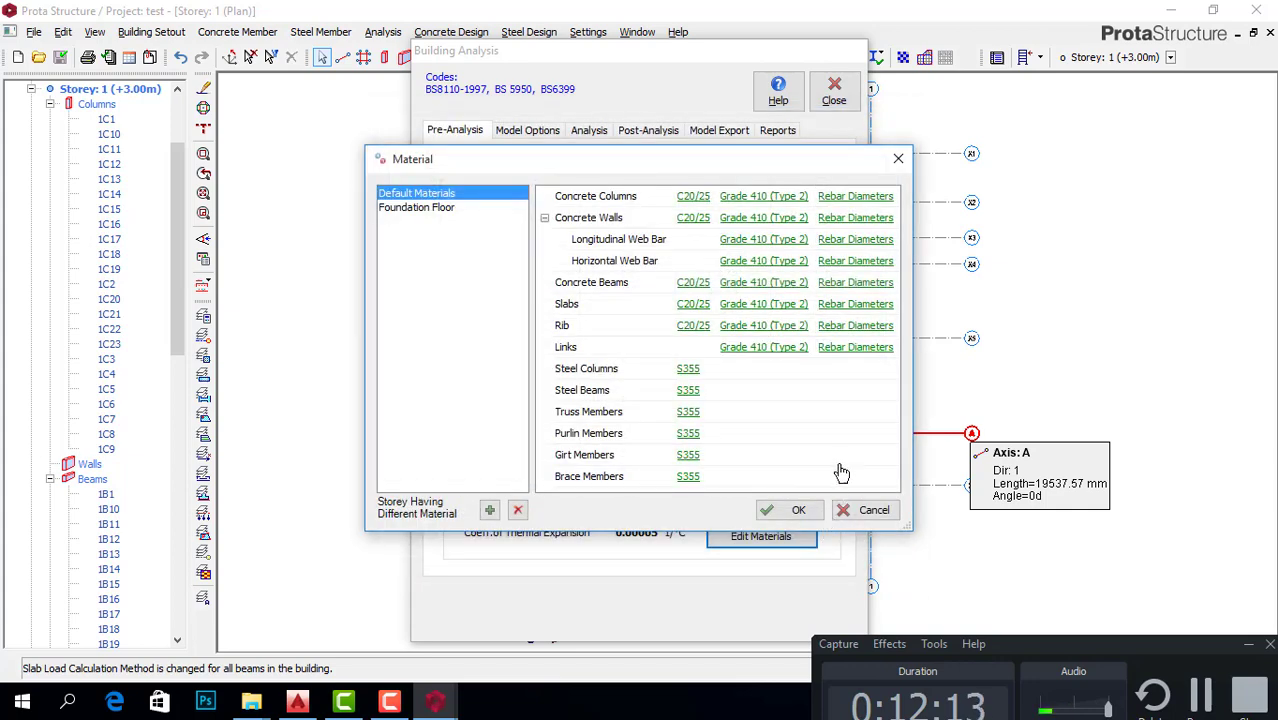
click(857, 284)
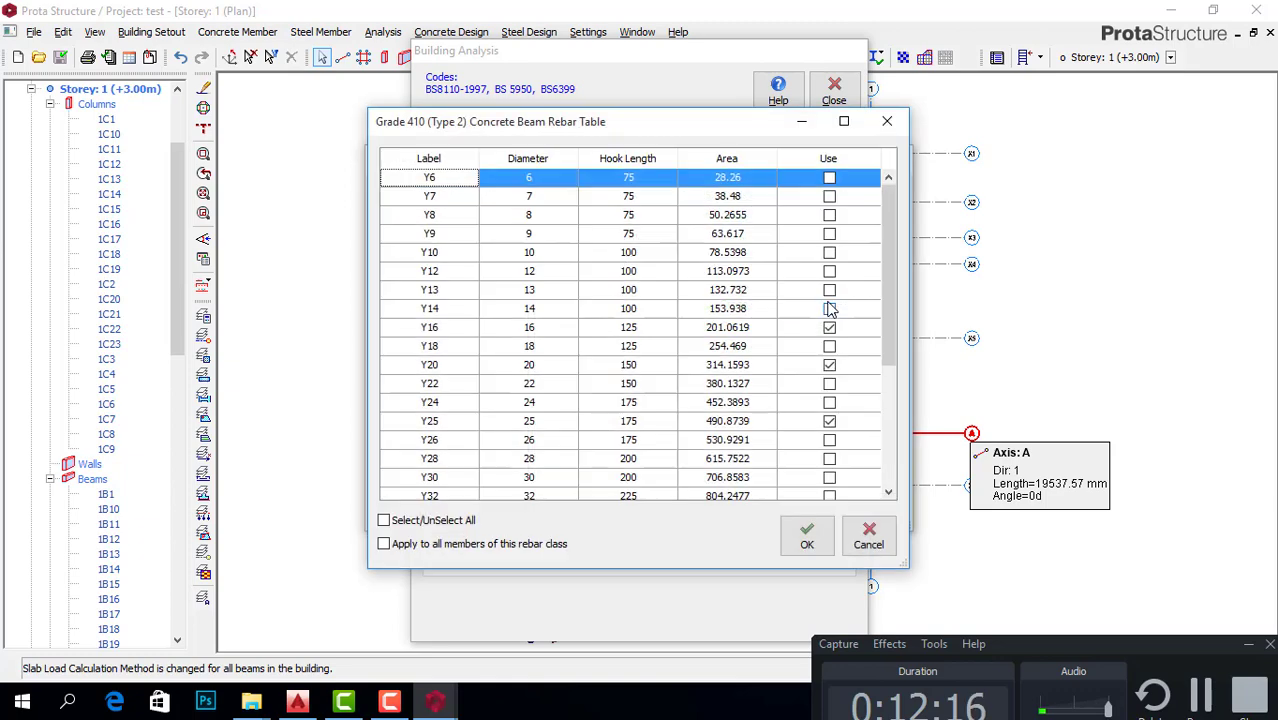
click(806, 528)
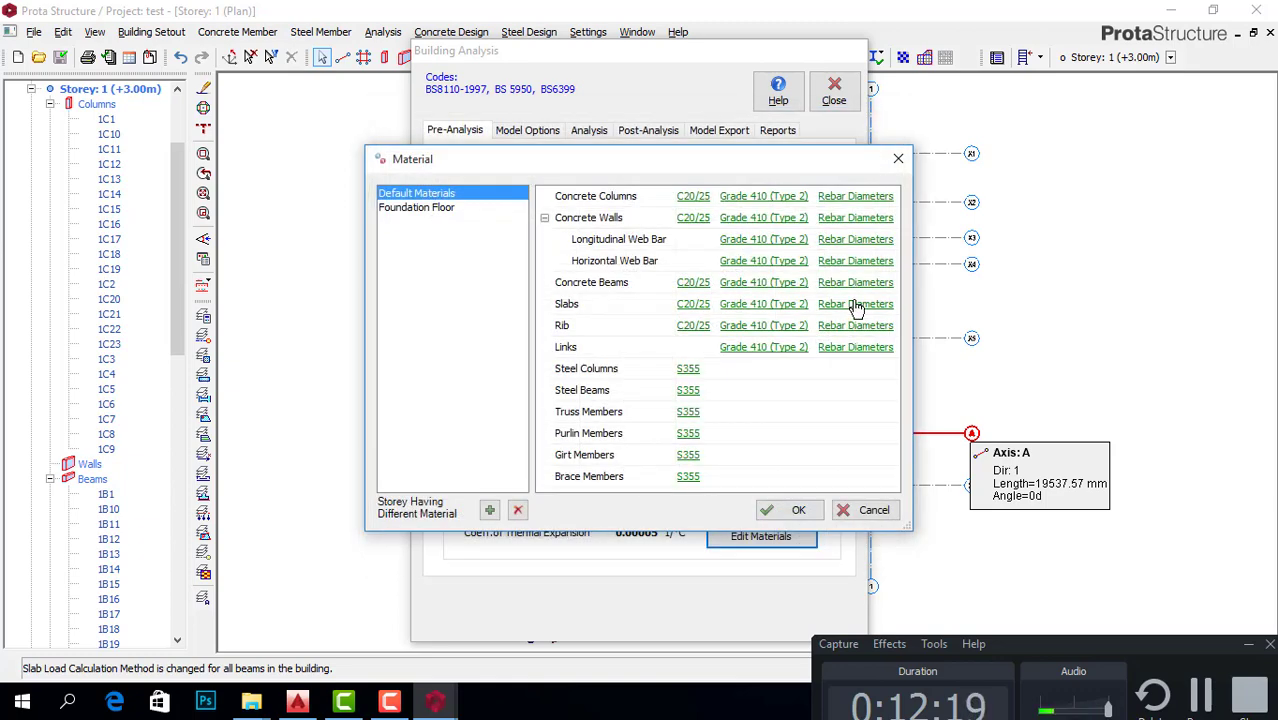
Step: Exclude the Y8, Y10, Y16, Y20, Y25 and Y32 bars from the slab rebar diameters, keeping Y13 in use
click(856, 305)
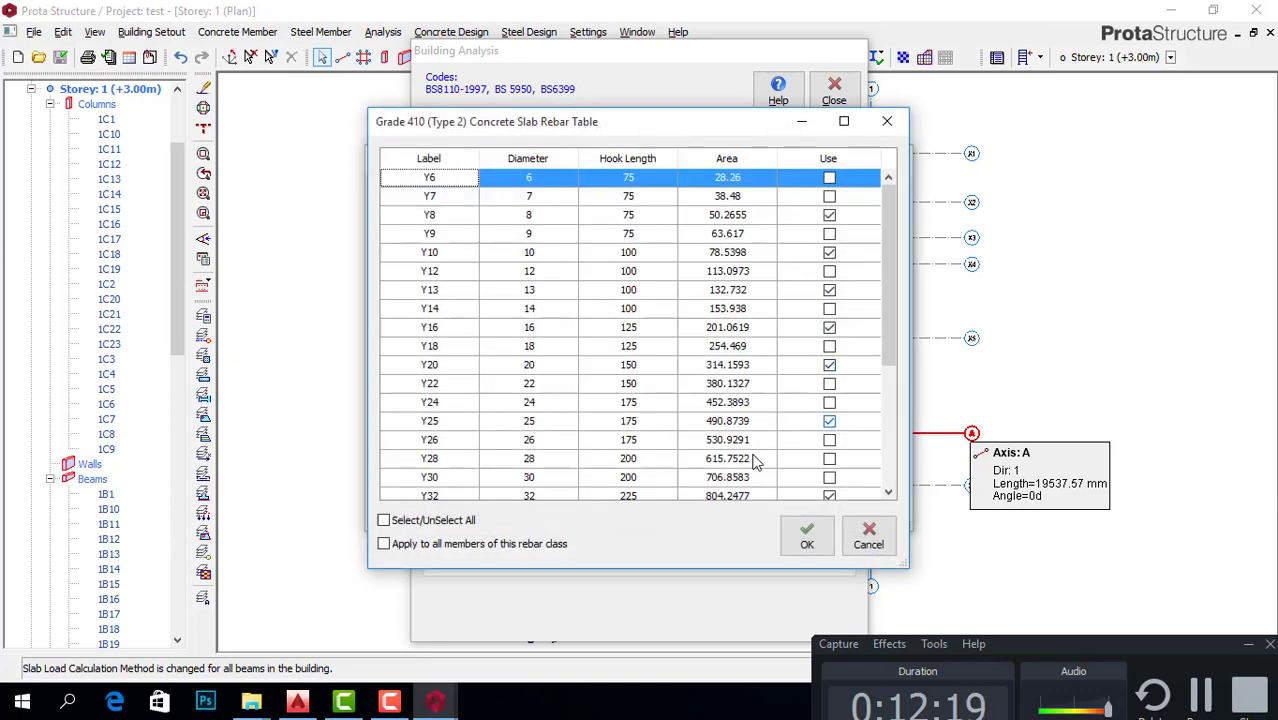
click(829, 216)
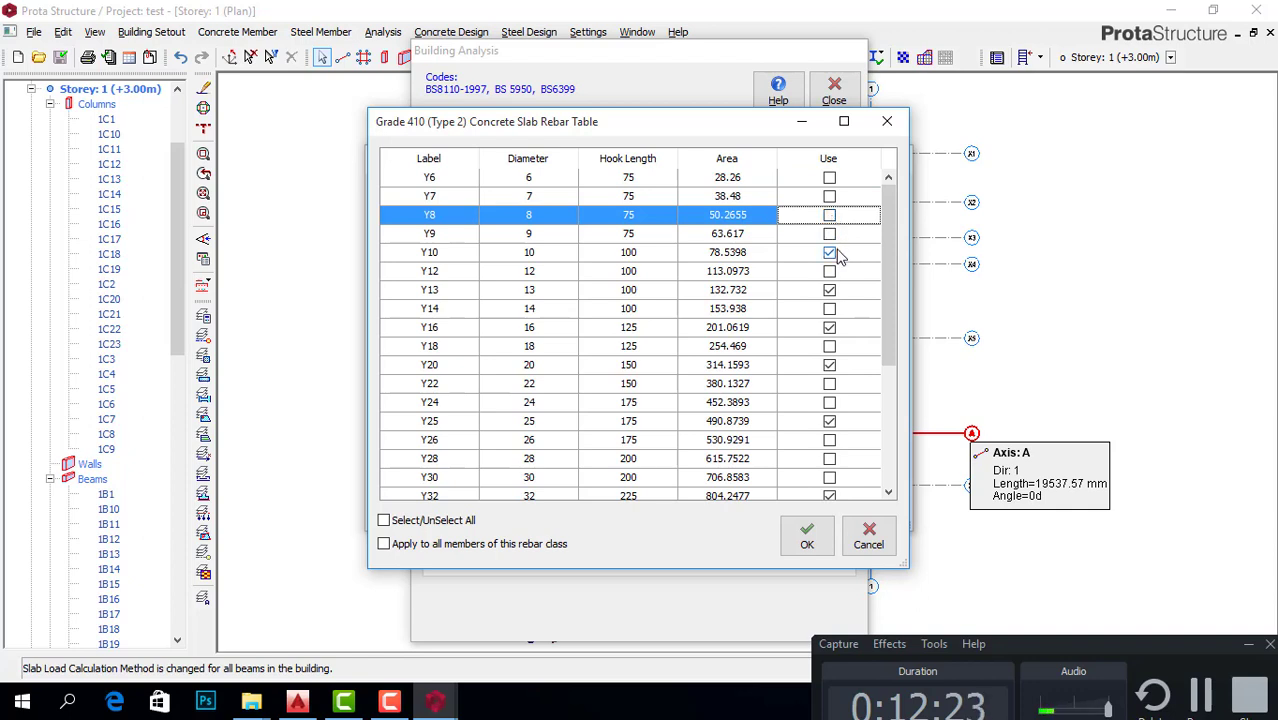
click(835, 254)
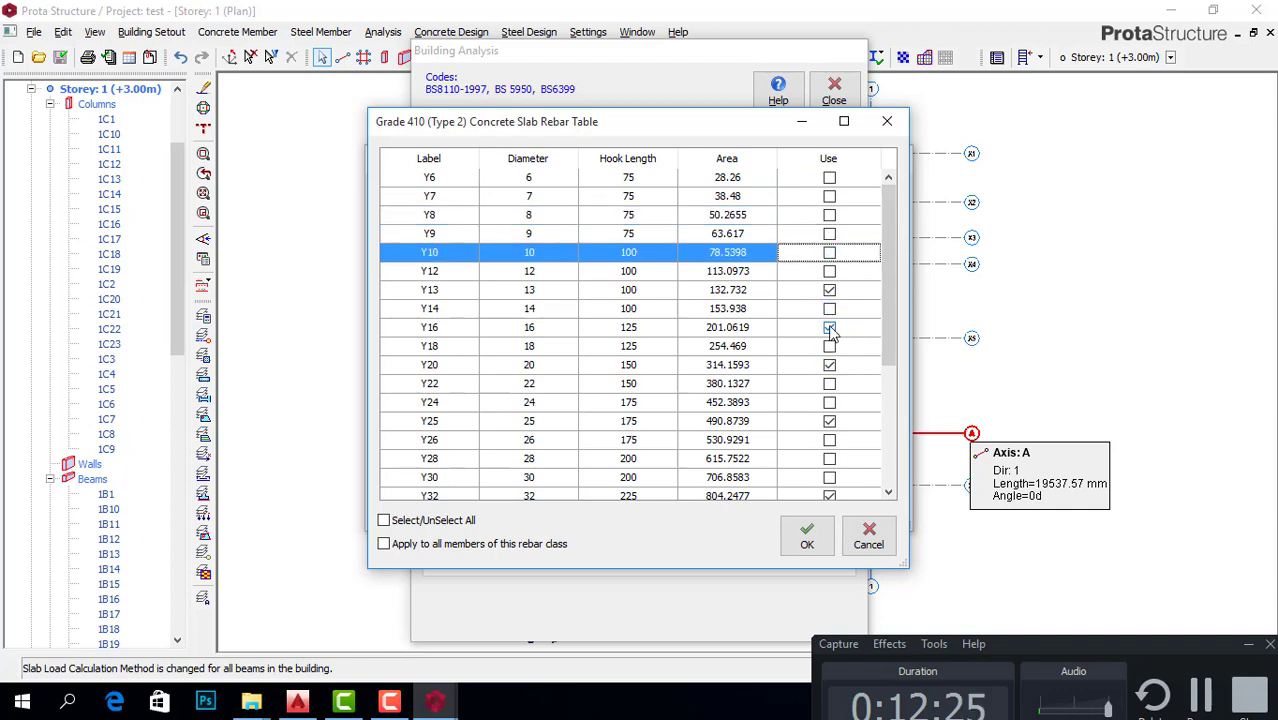
click(829, 328)
click(829, 366)
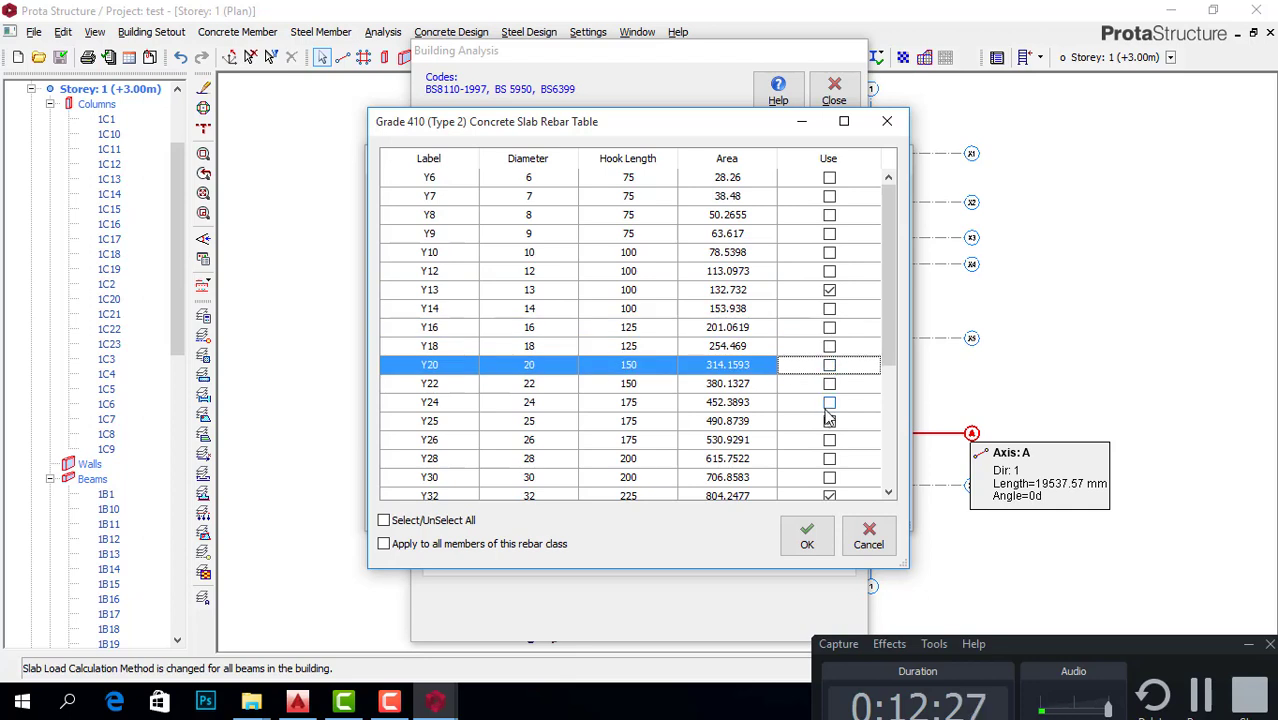
click(829, 421)
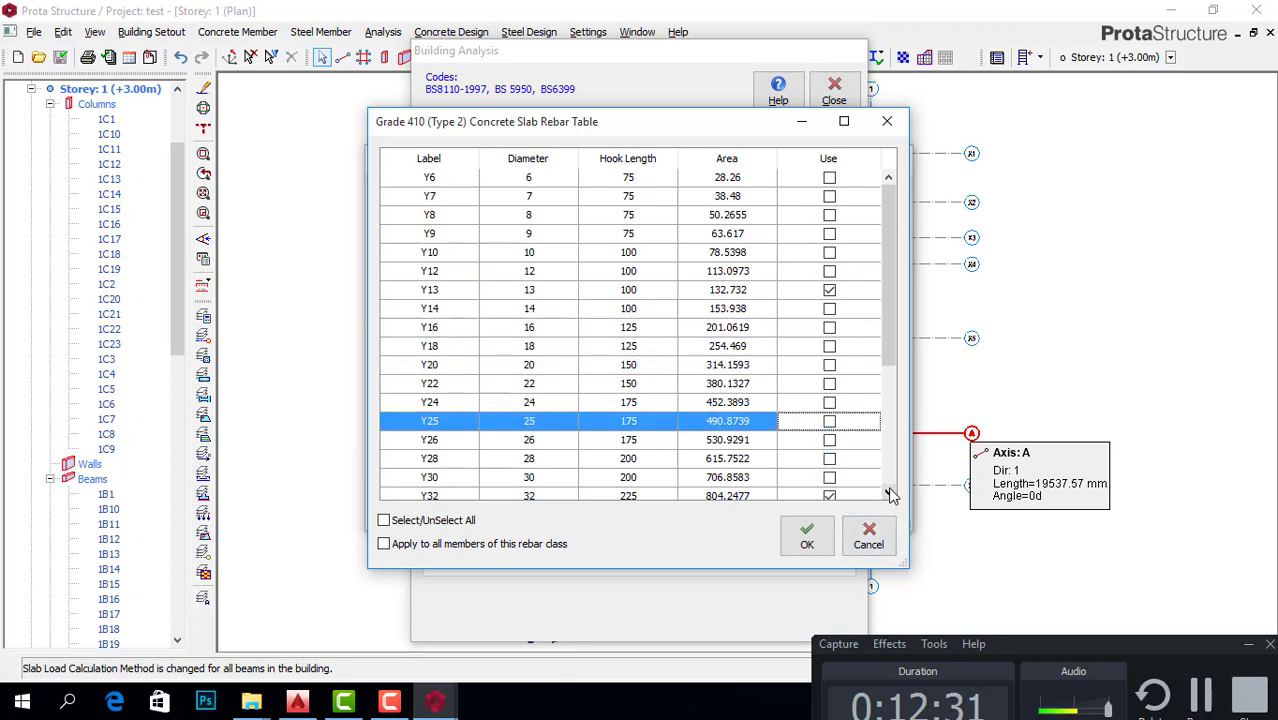
scroll(835, 485, down, 1)
click(822, 478)
click(807, 530)
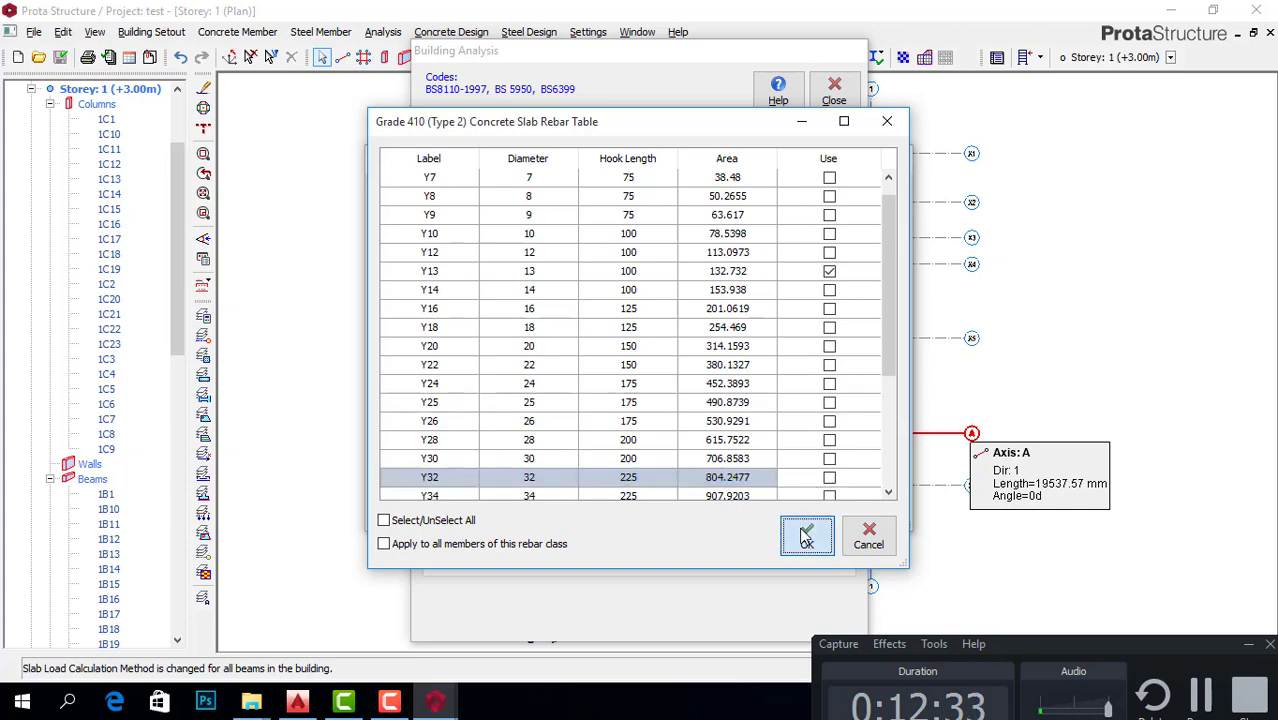
Step: Exclude Y8, Y9, Y13, Y18, Y20, Y25 and Y32 from the link rebar diameters, keeping Y10, and accept the material settings
click(855, 349)
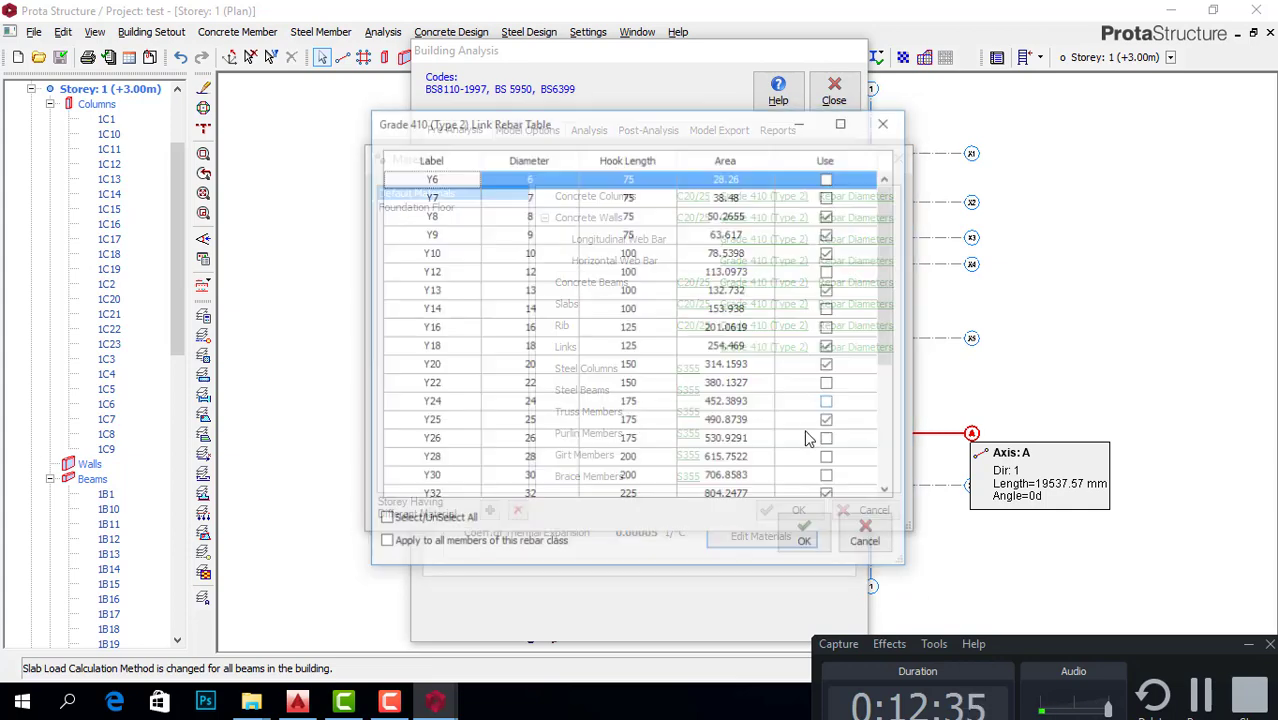
click(829, 215)
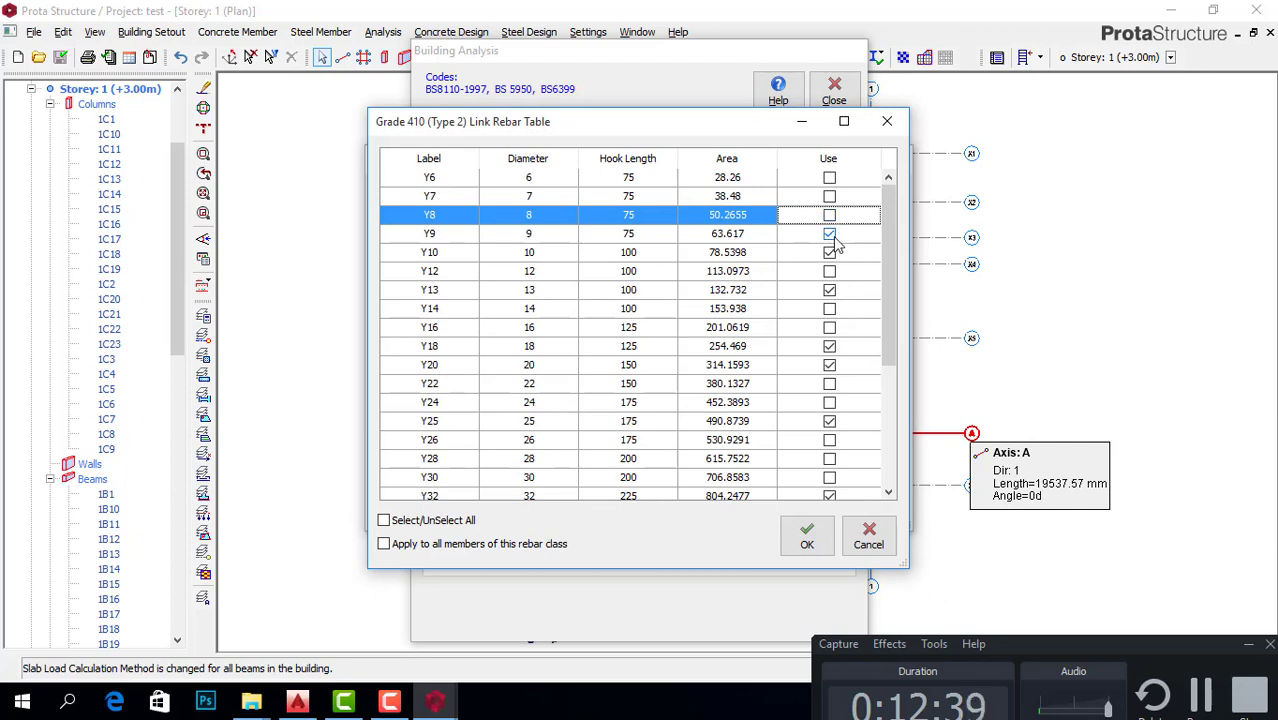
click(829, 234)
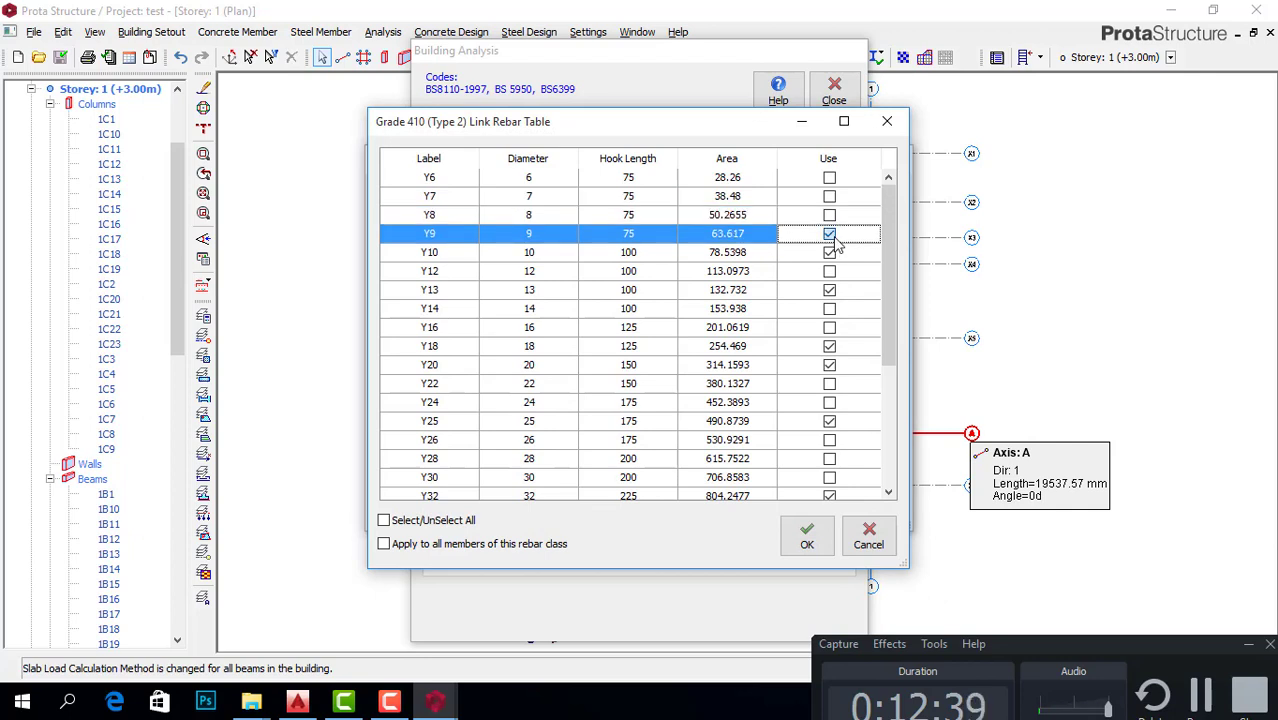
click(829, 290)
click(829, 346)
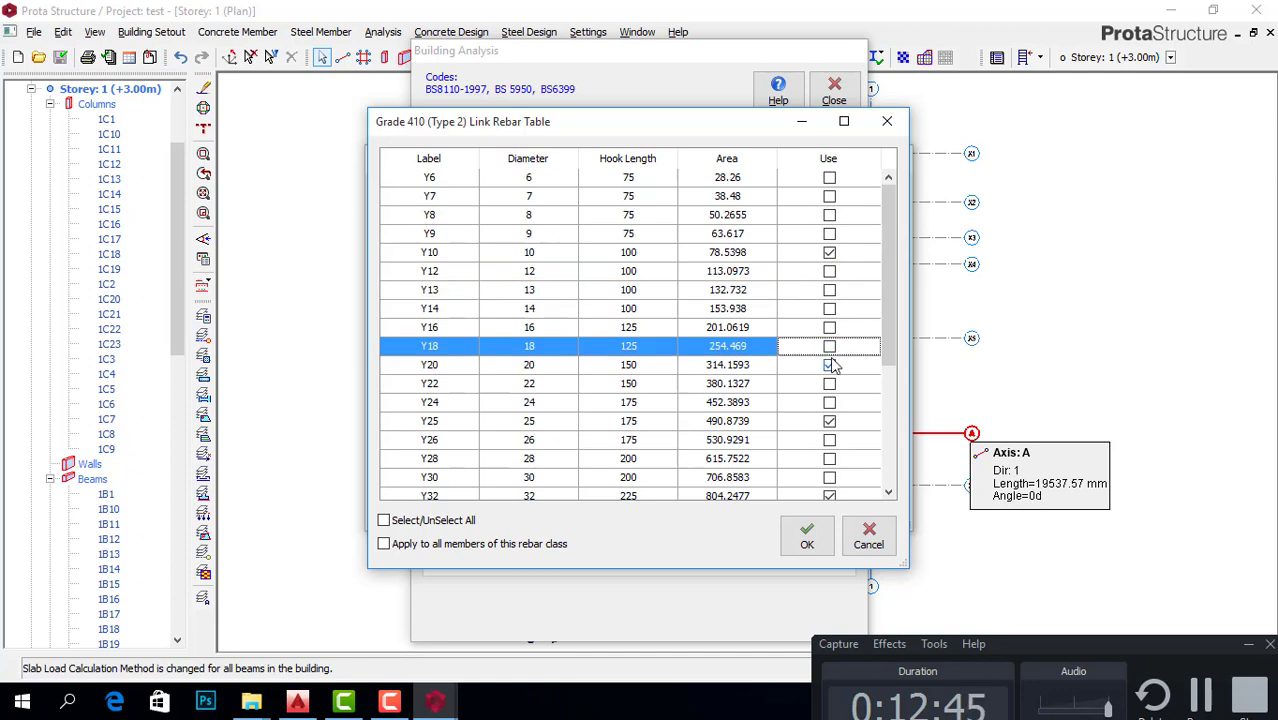
click(829, 365)
click(829, 421)
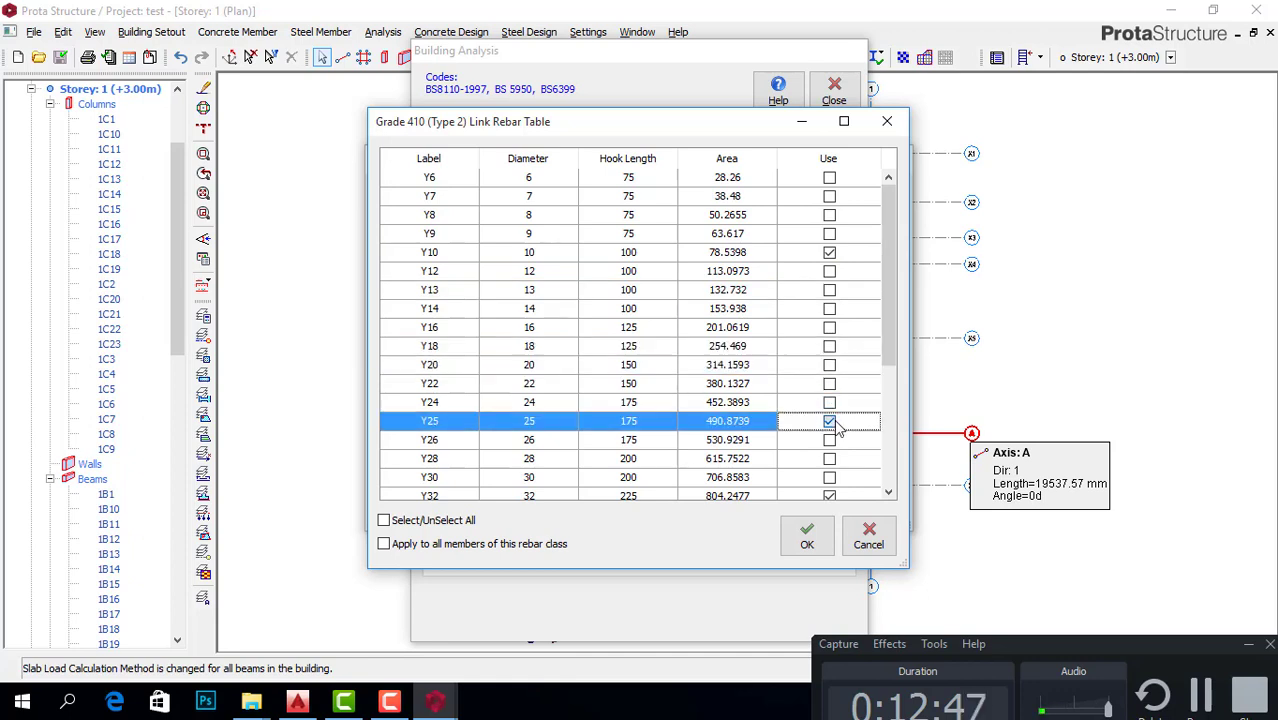
click(829, 496)
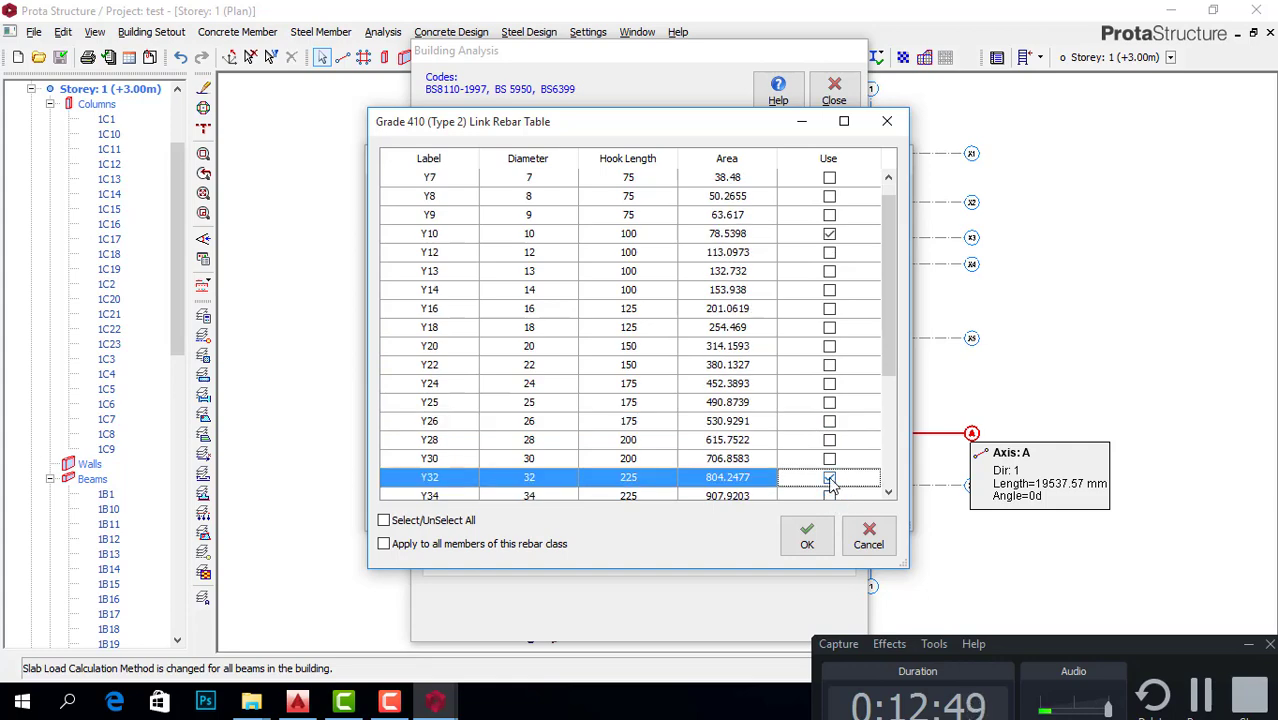
click(807, 537)
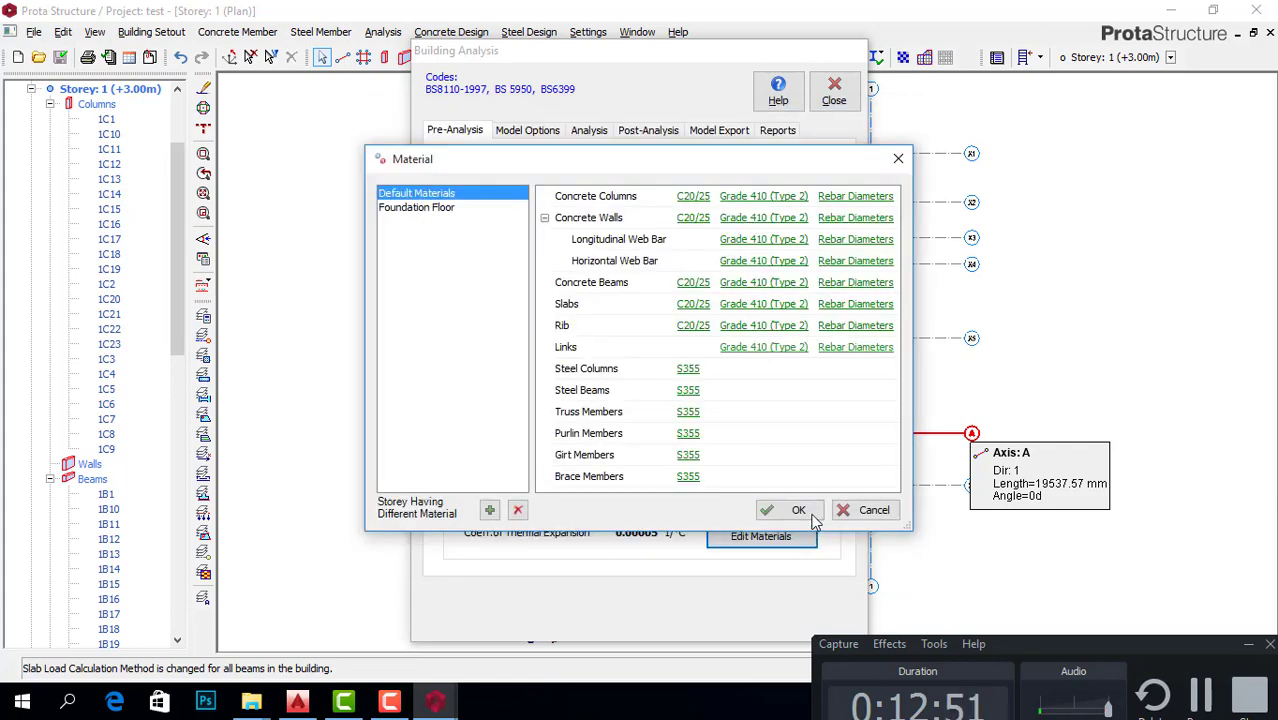
click(806, 511)
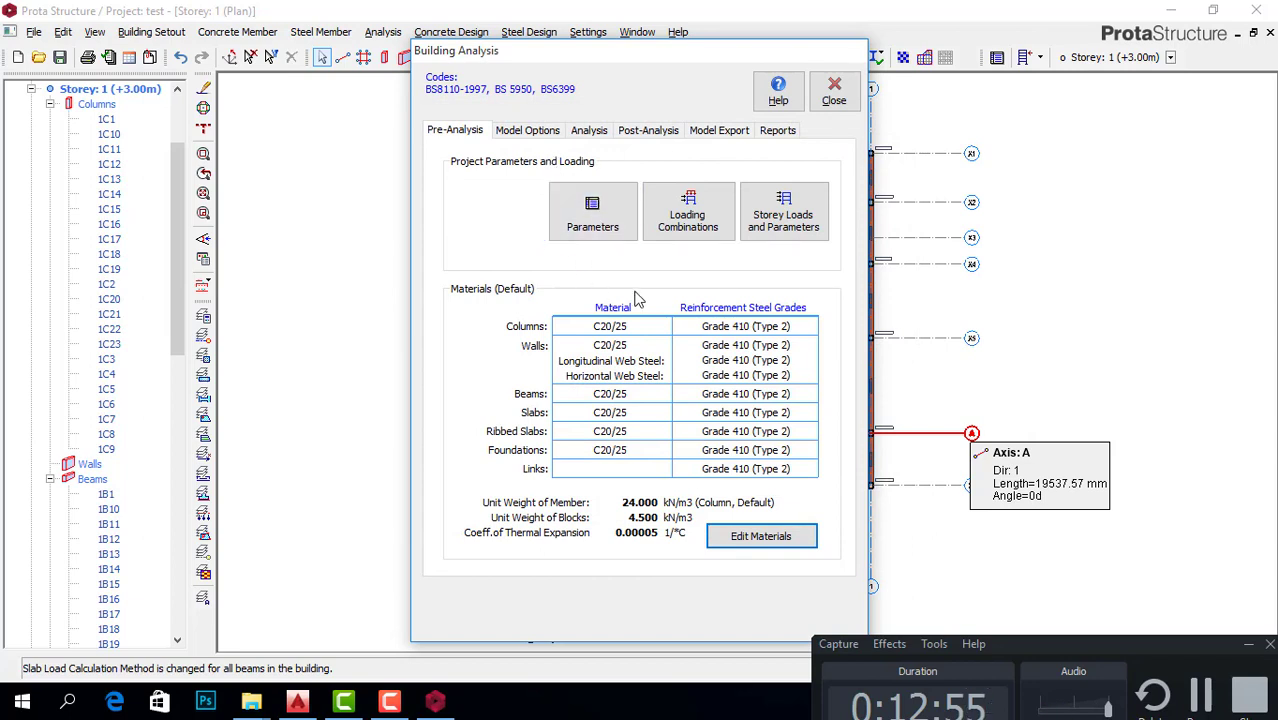
Step: Run the building analysis with column/wall and beam reinforcement design included, and close the completed analysis log
click(592, 132)
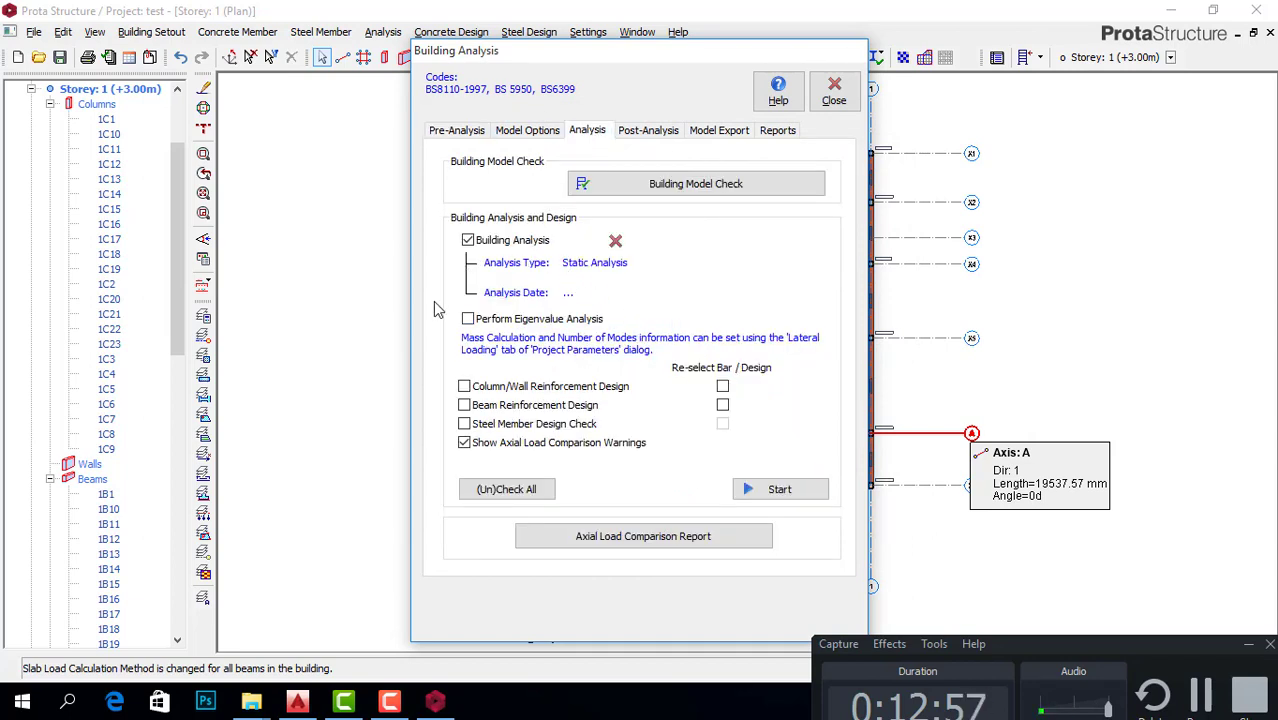
click(464, 386)
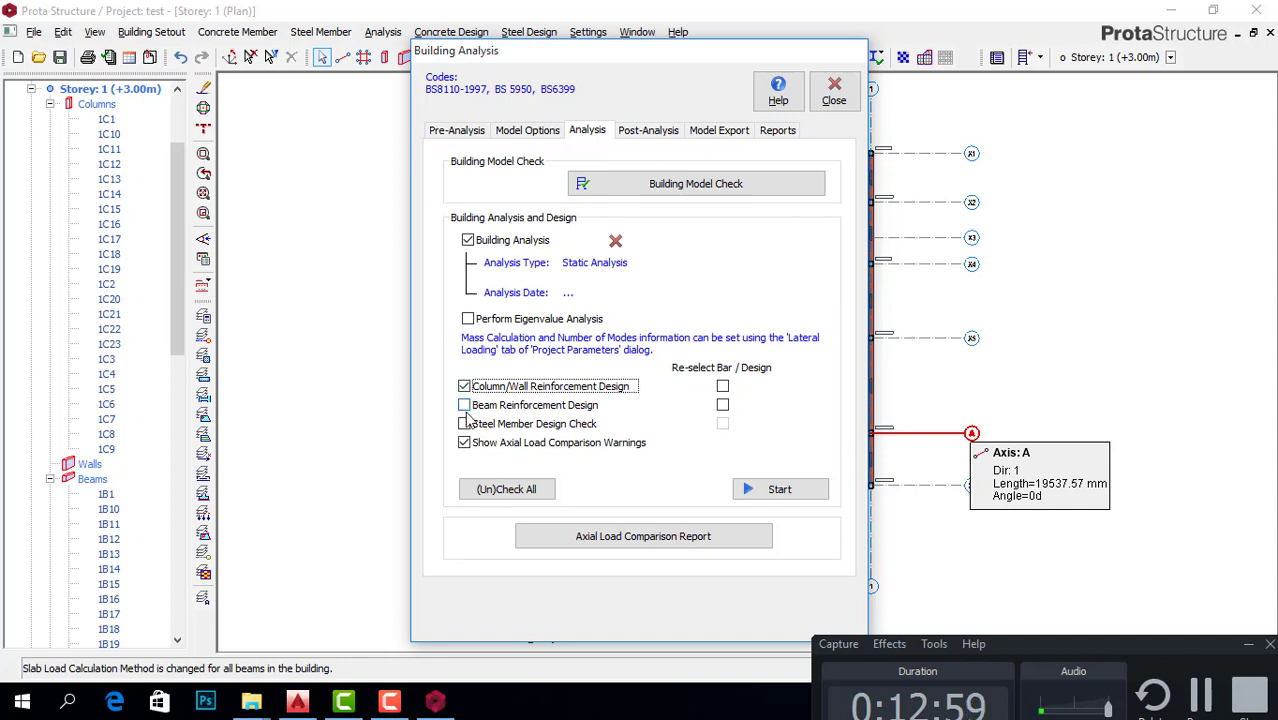
click(464, 405)
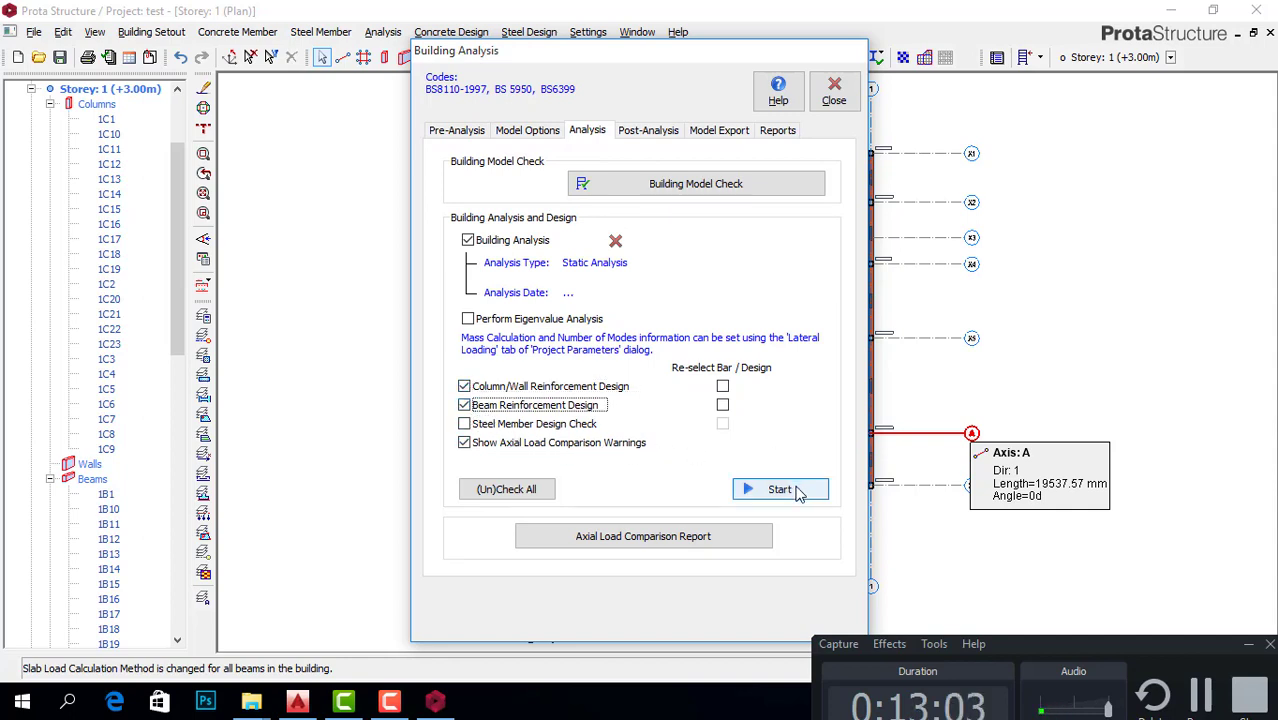
click(785, 489)
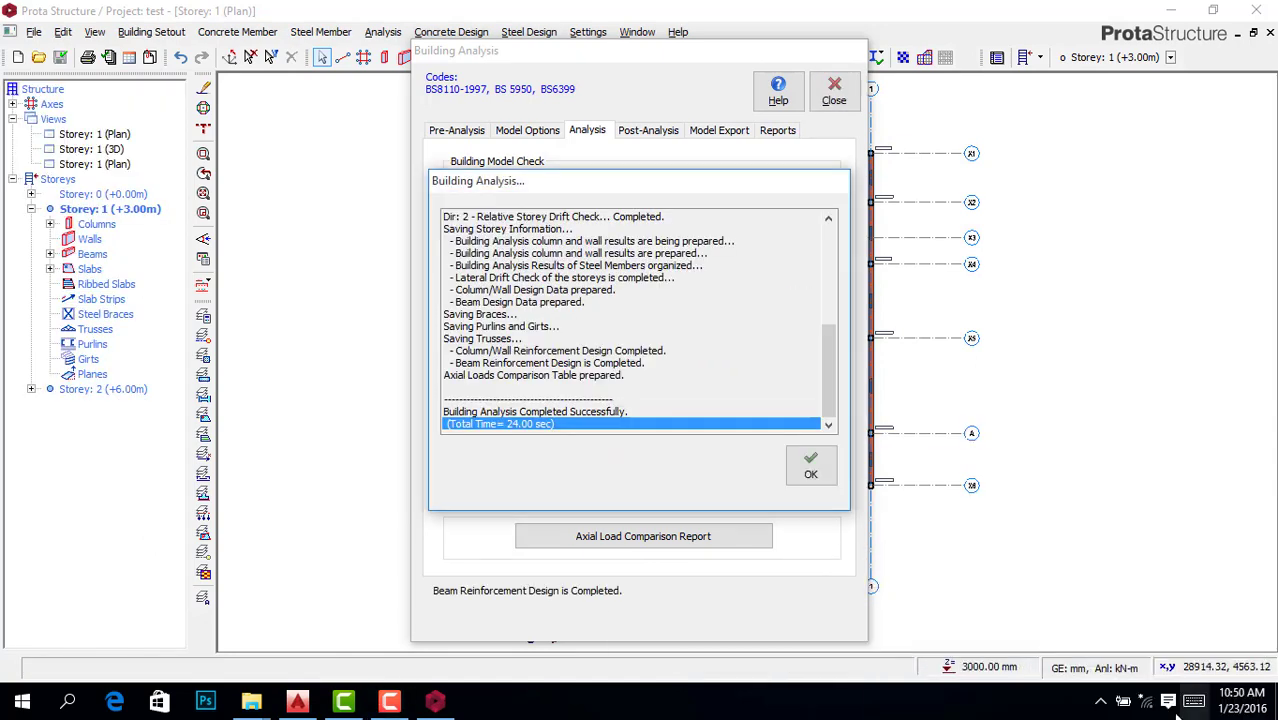
click(400, 703)
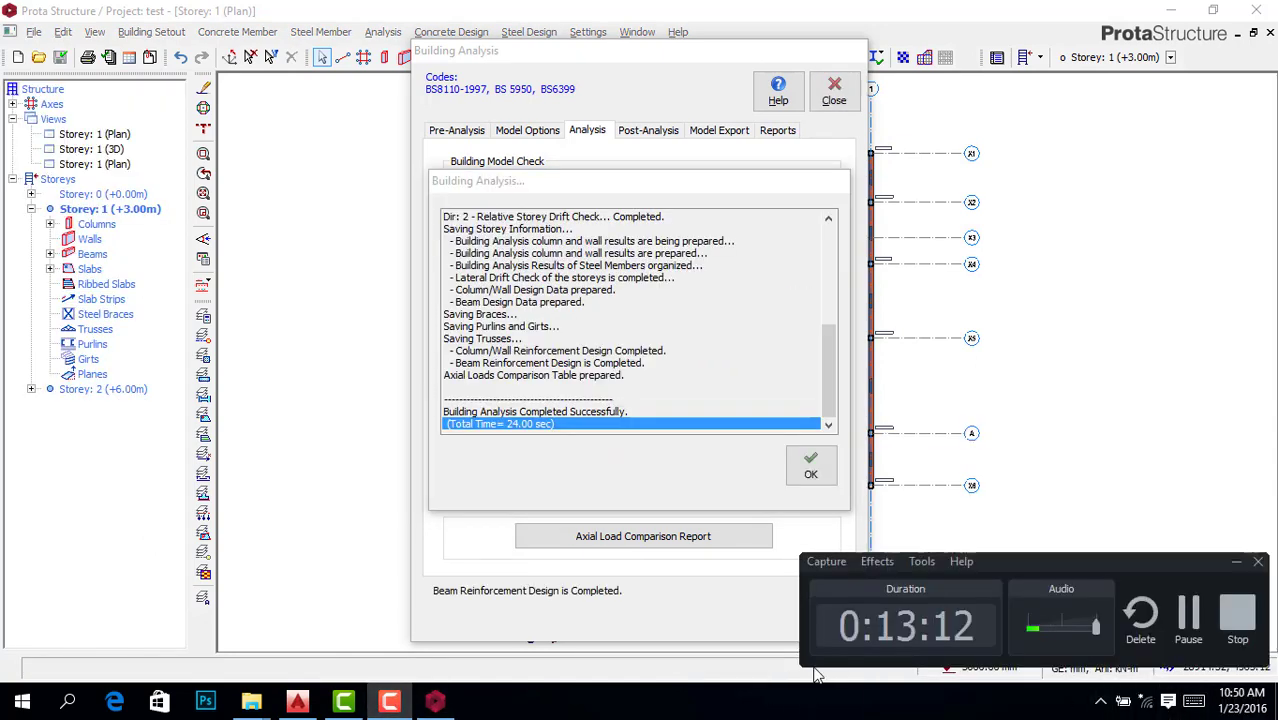
click(811, 467)
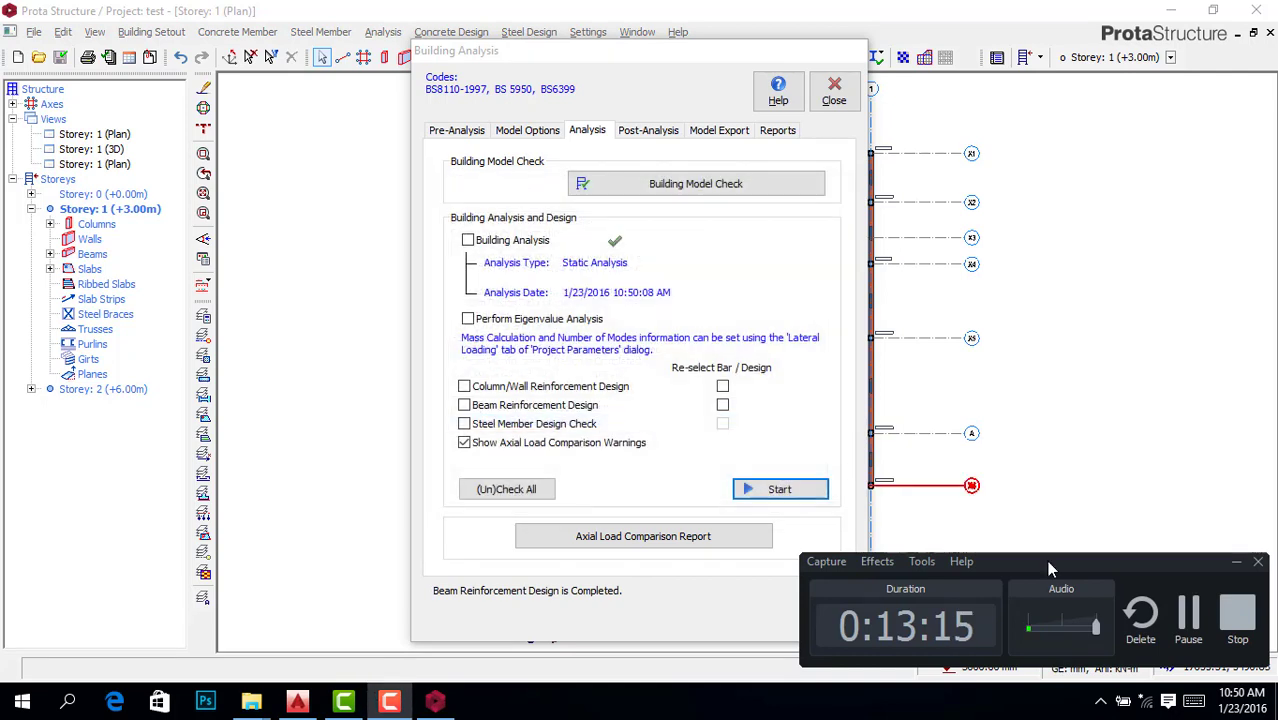
Step: Review the column reinforcement design table with its utilisation ratios, steel bars and links for all columns, and close it
drag(1104, 573, 1093, 618)
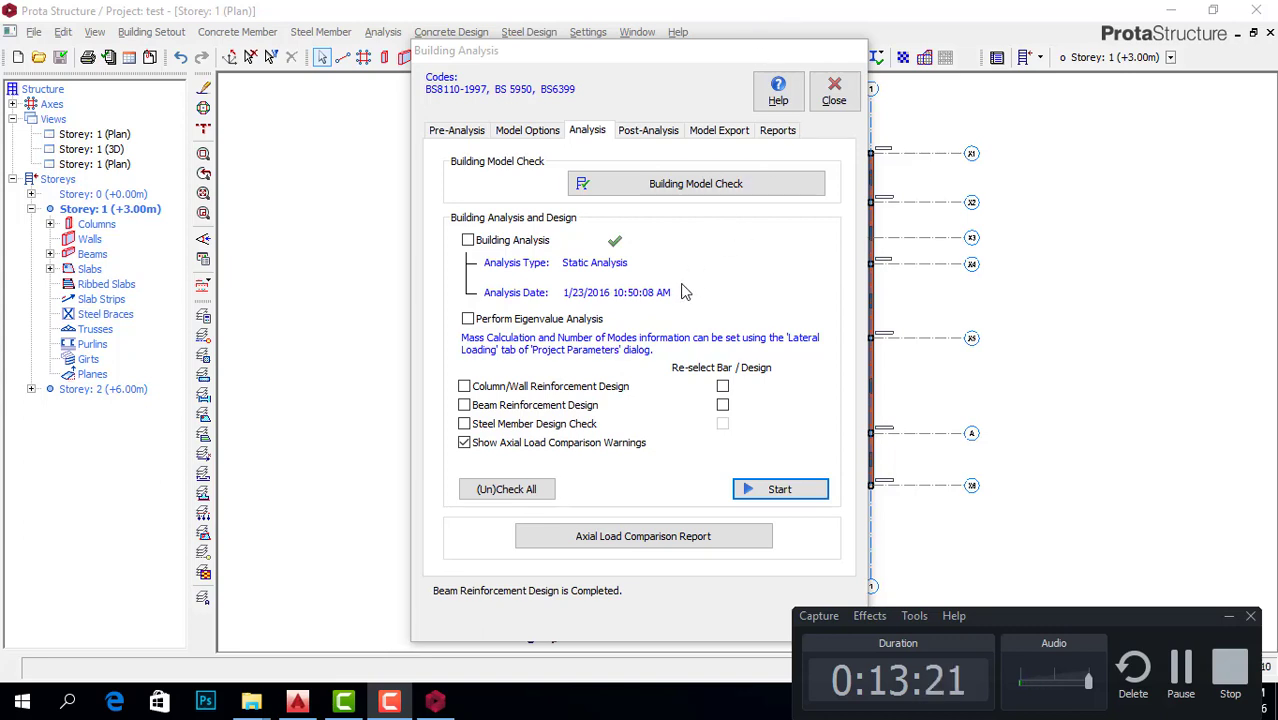
click(648, 130)
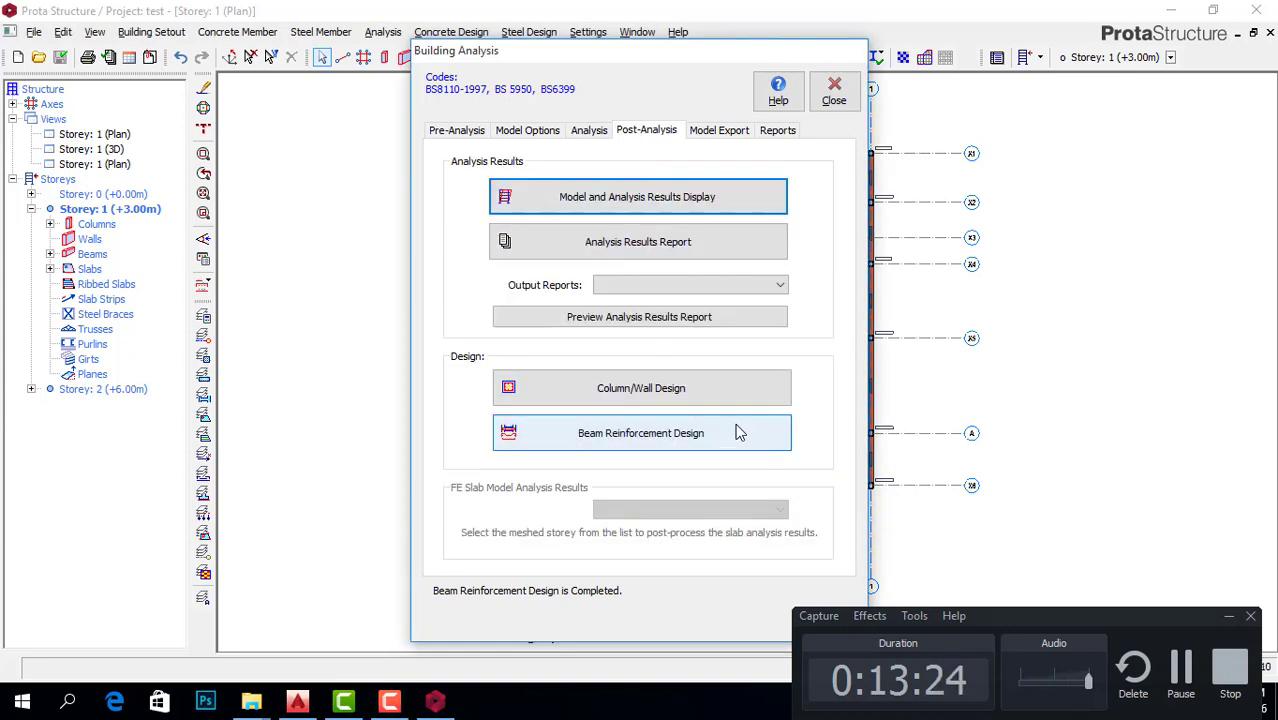
click(660, 392)
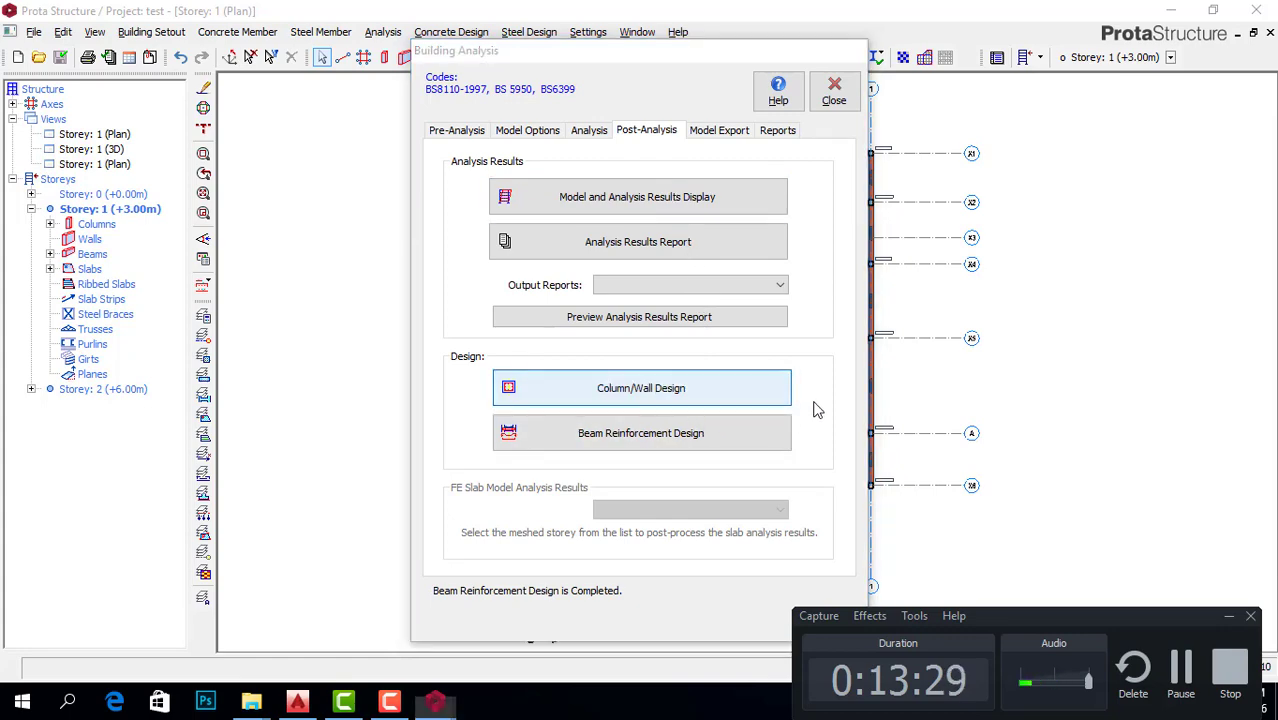
scroll(446, 412, down, 3)
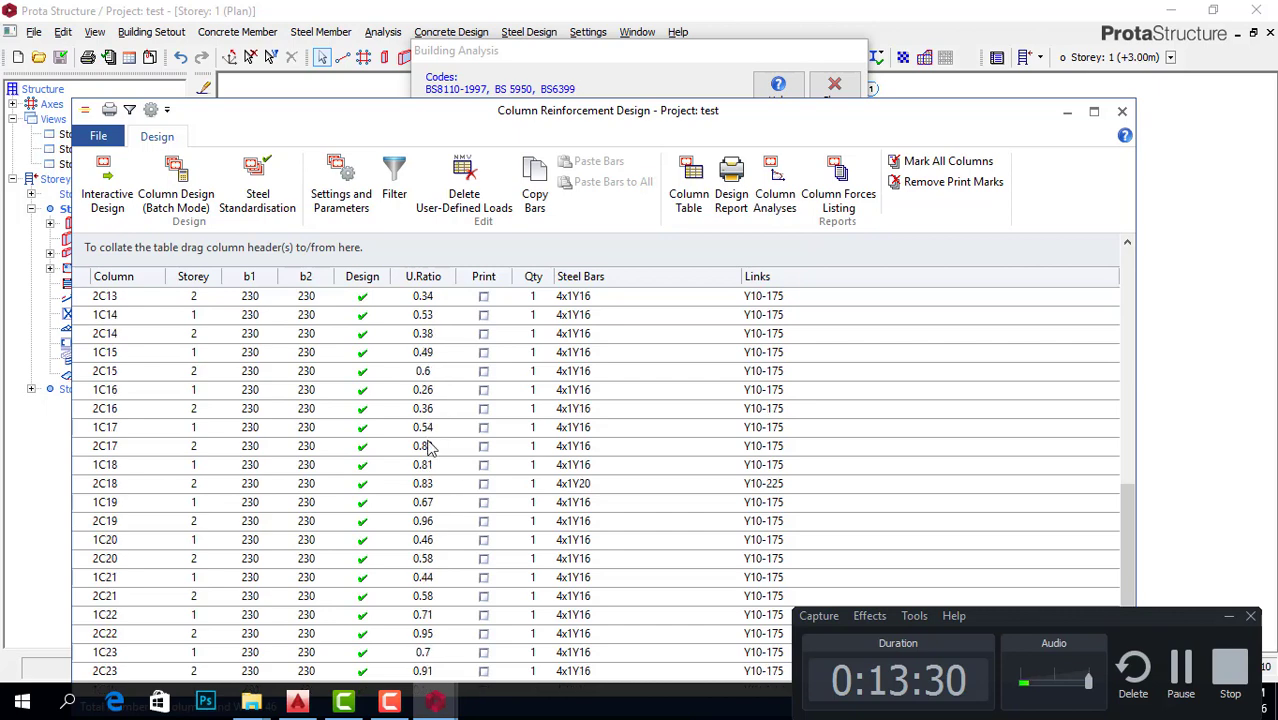
scroll(395, 475, up, 8)
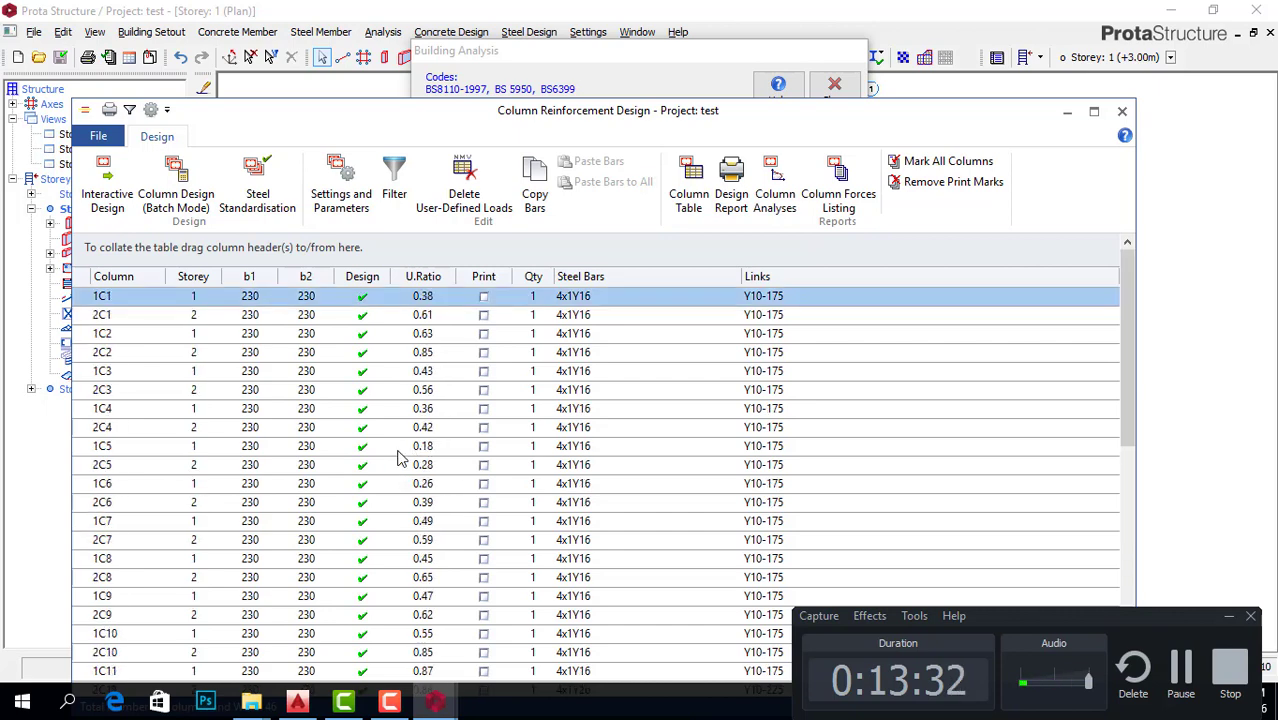
click(1121, 112)
Step: Open the beam reinforcement design and load the interactive steel bar data for beam axis Y2 on storey 1
click(680, 440)
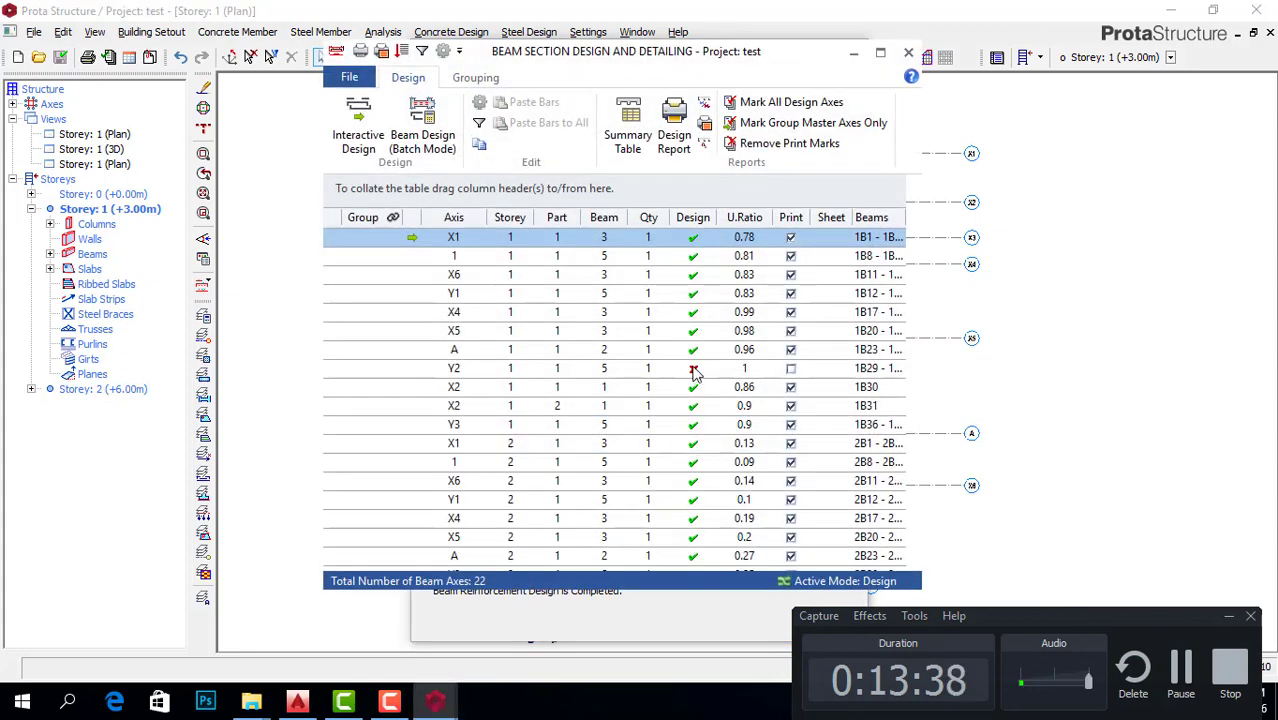
click(694, 369)
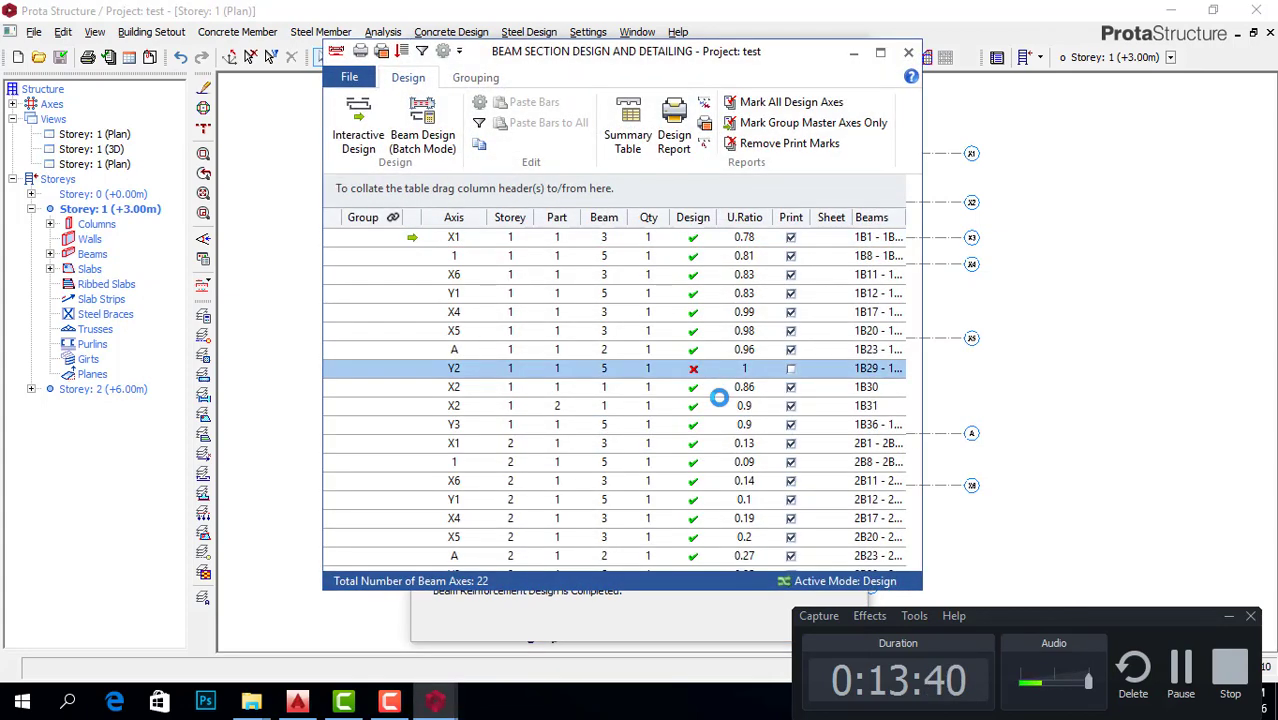
double_click(724, 402)
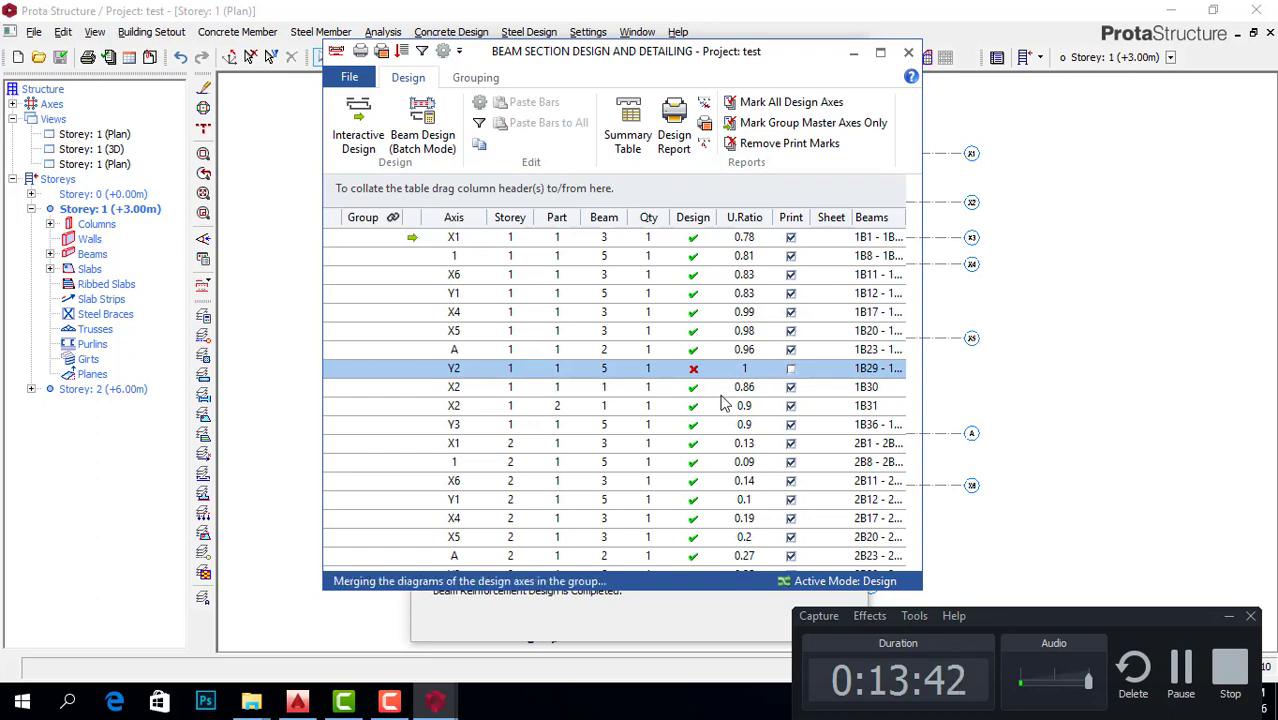
click(640, 429)
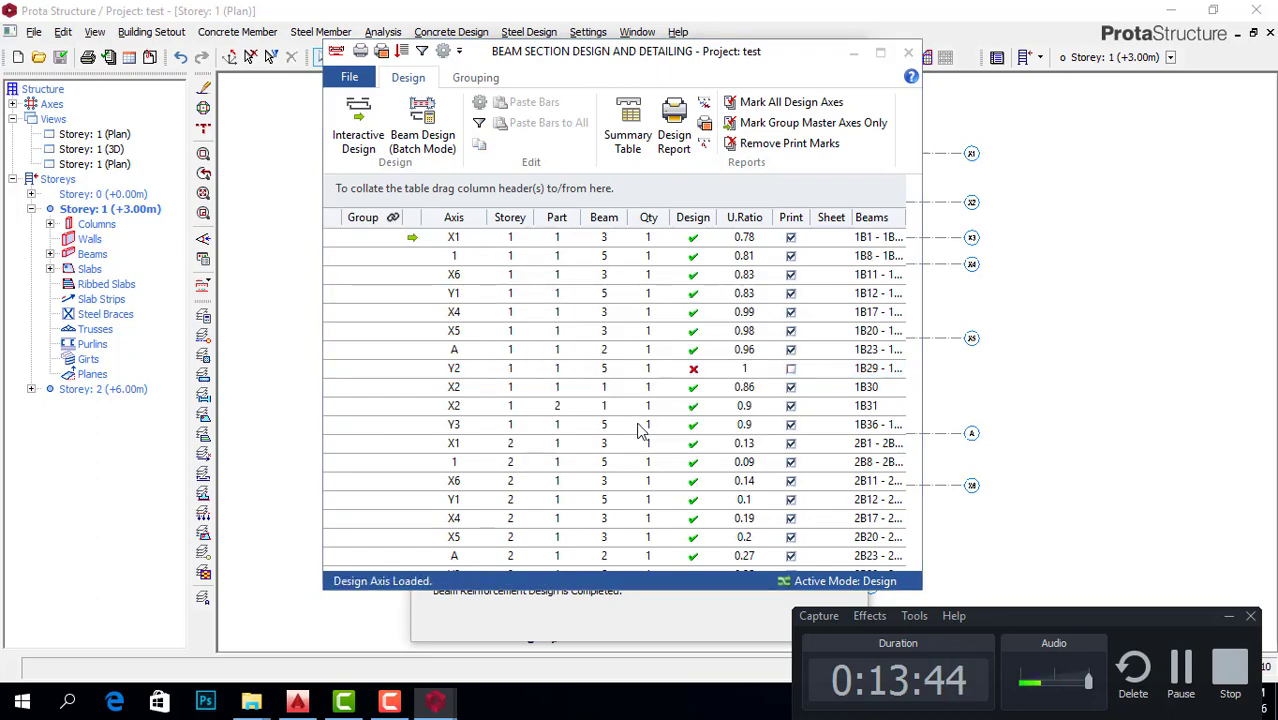
click(632, 430)
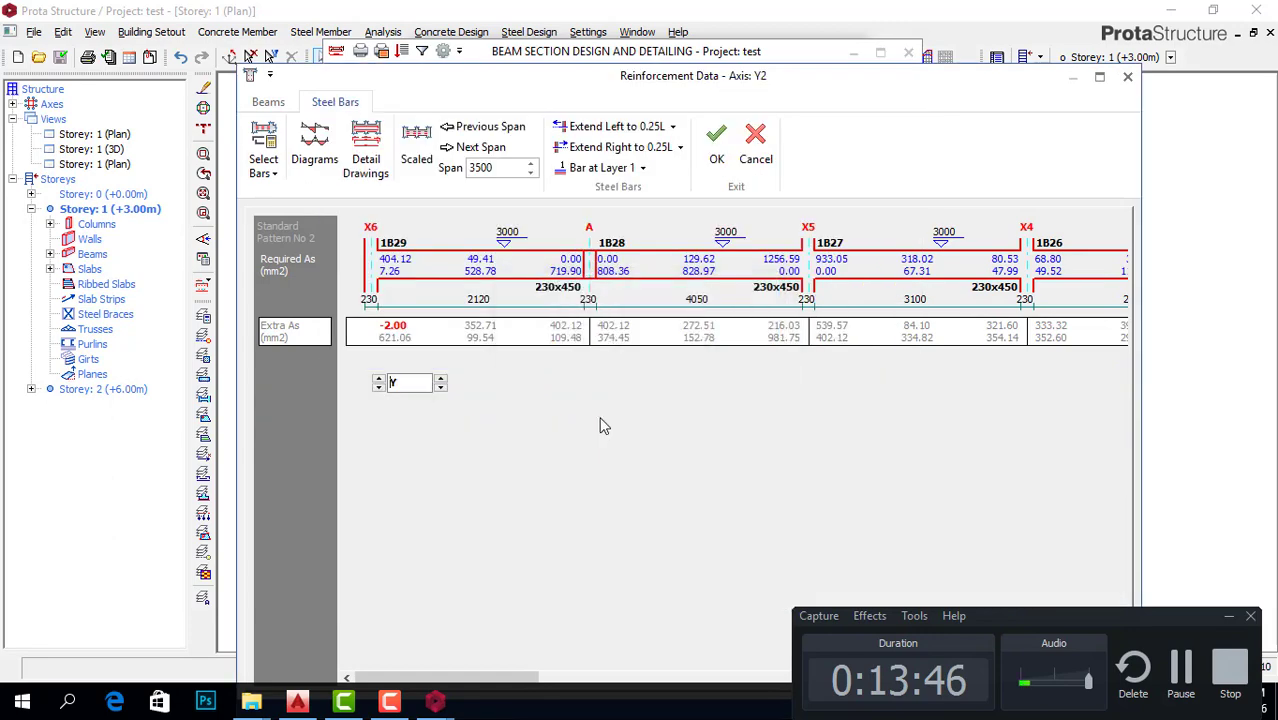
click(660, 437)
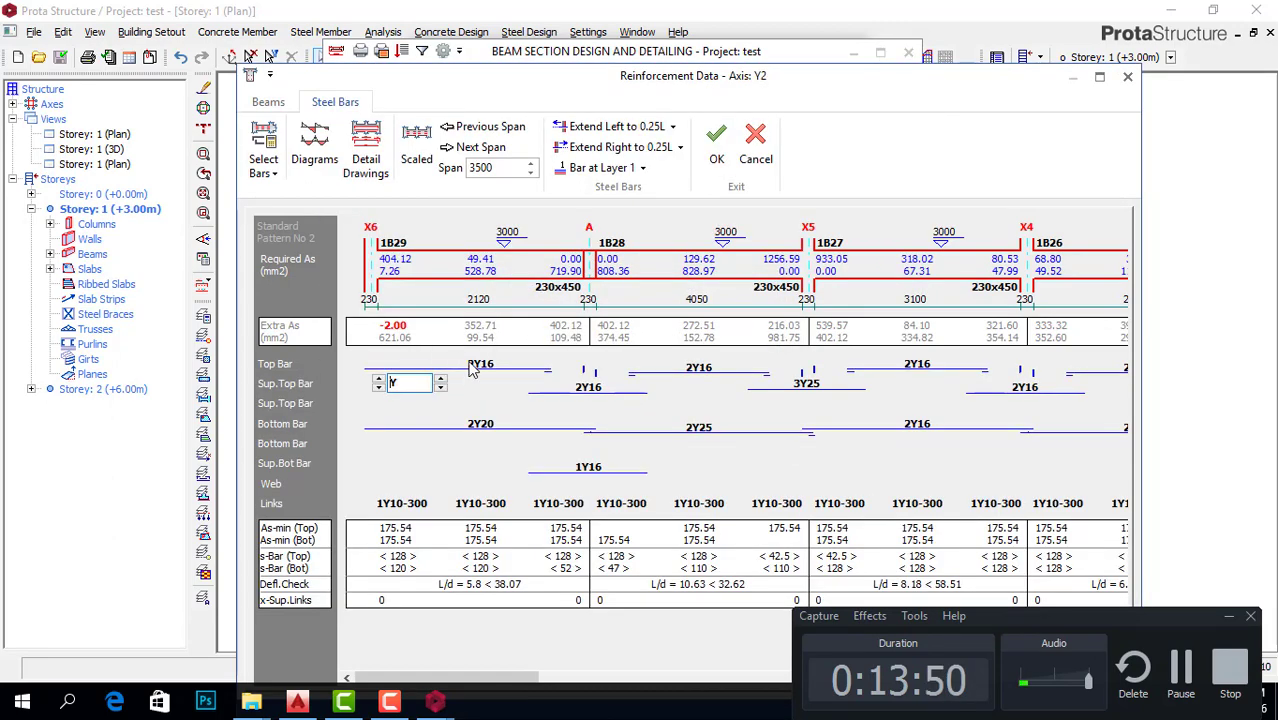
Step: Set the top bar of span 1B29 on axis Y2 to 3Y20 and accept the reinforcement data
click(476, 366)
click(511, 361)
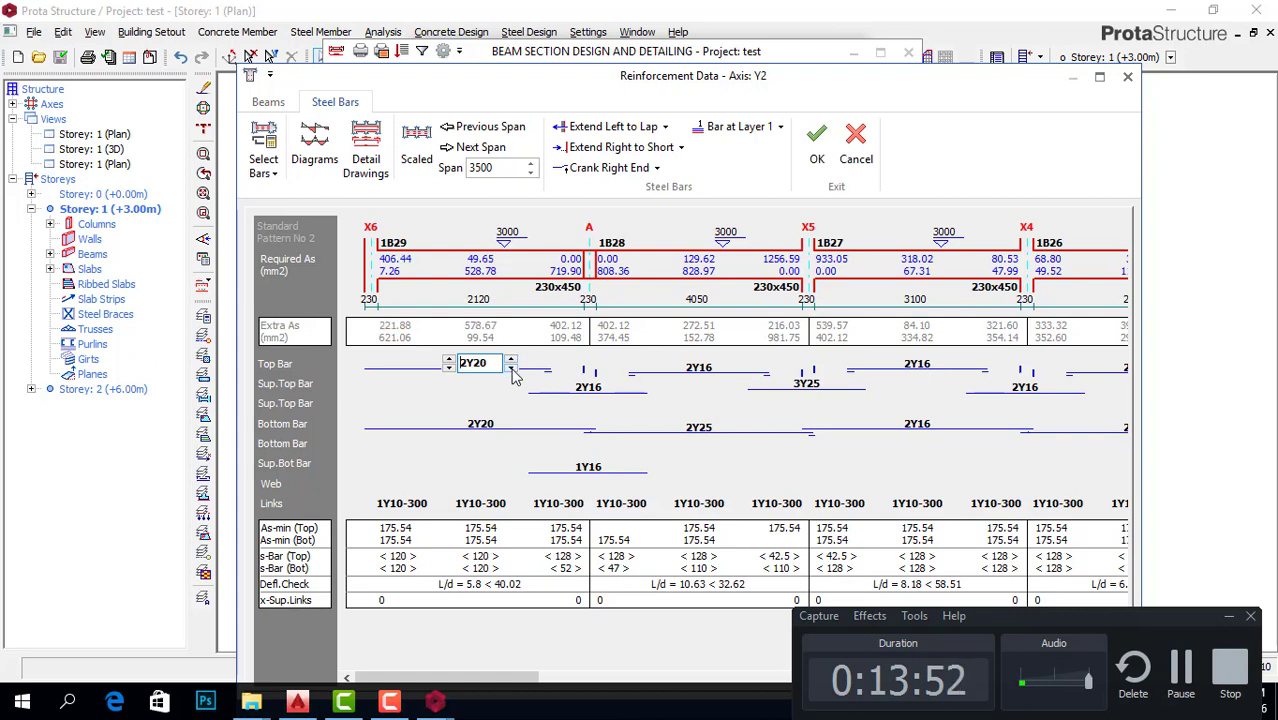
click(448, 368)
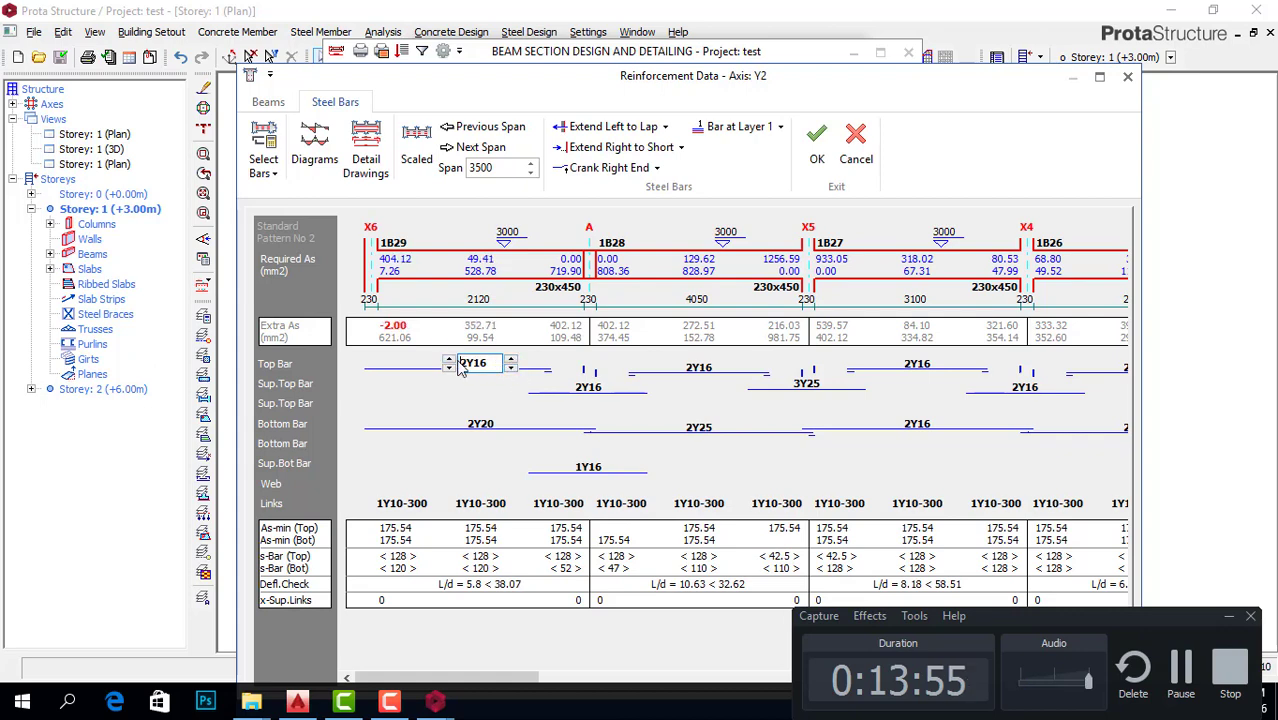
click(449, 361)
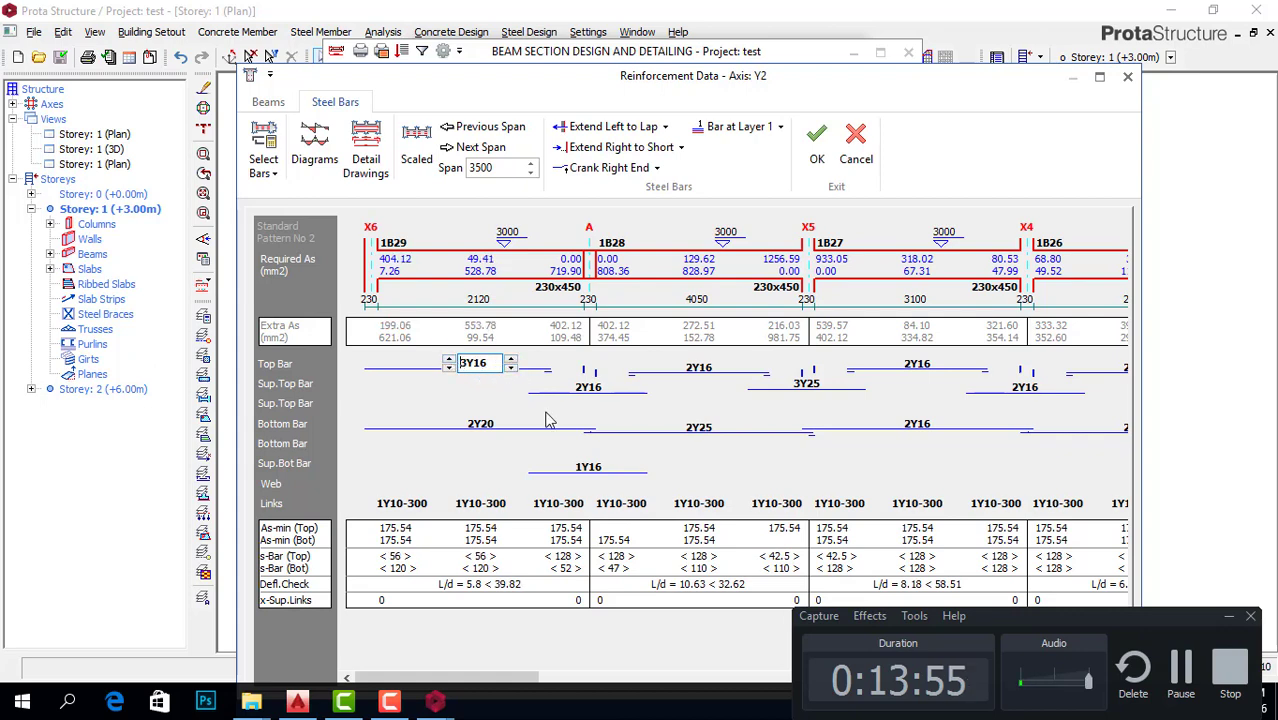
click(511, 367)
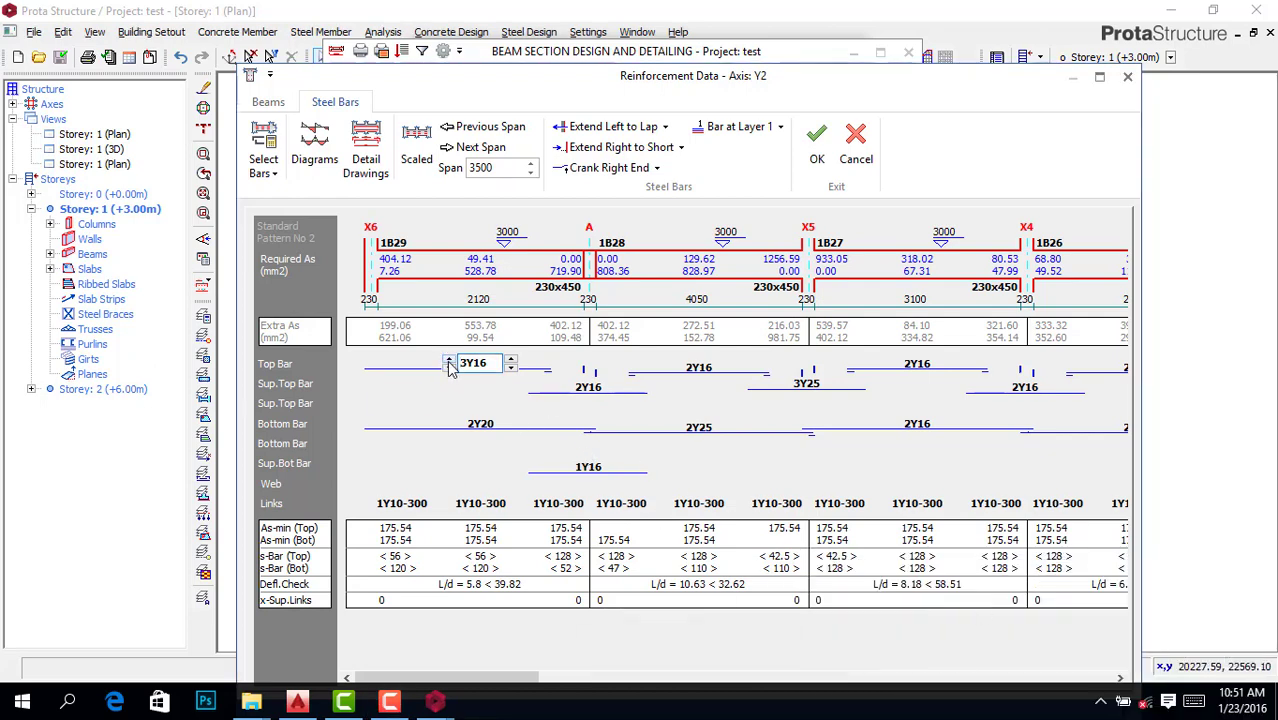
click(448, 362)
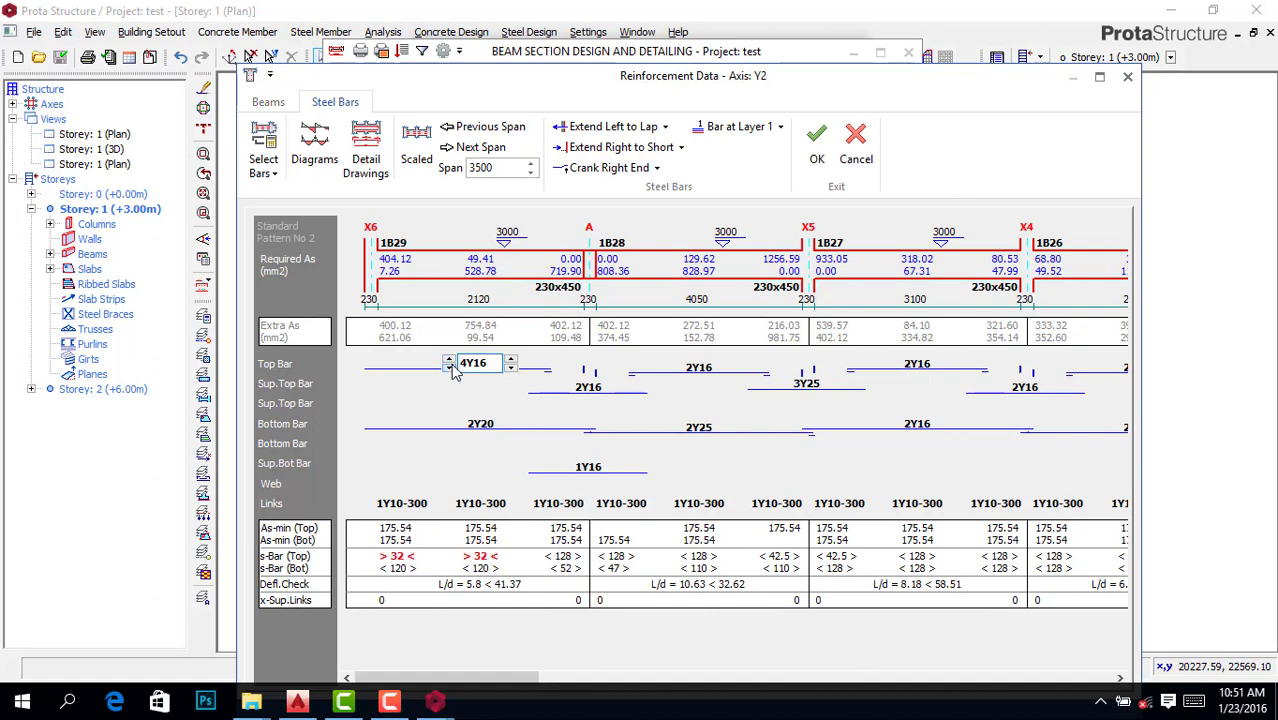
click(449, 367)
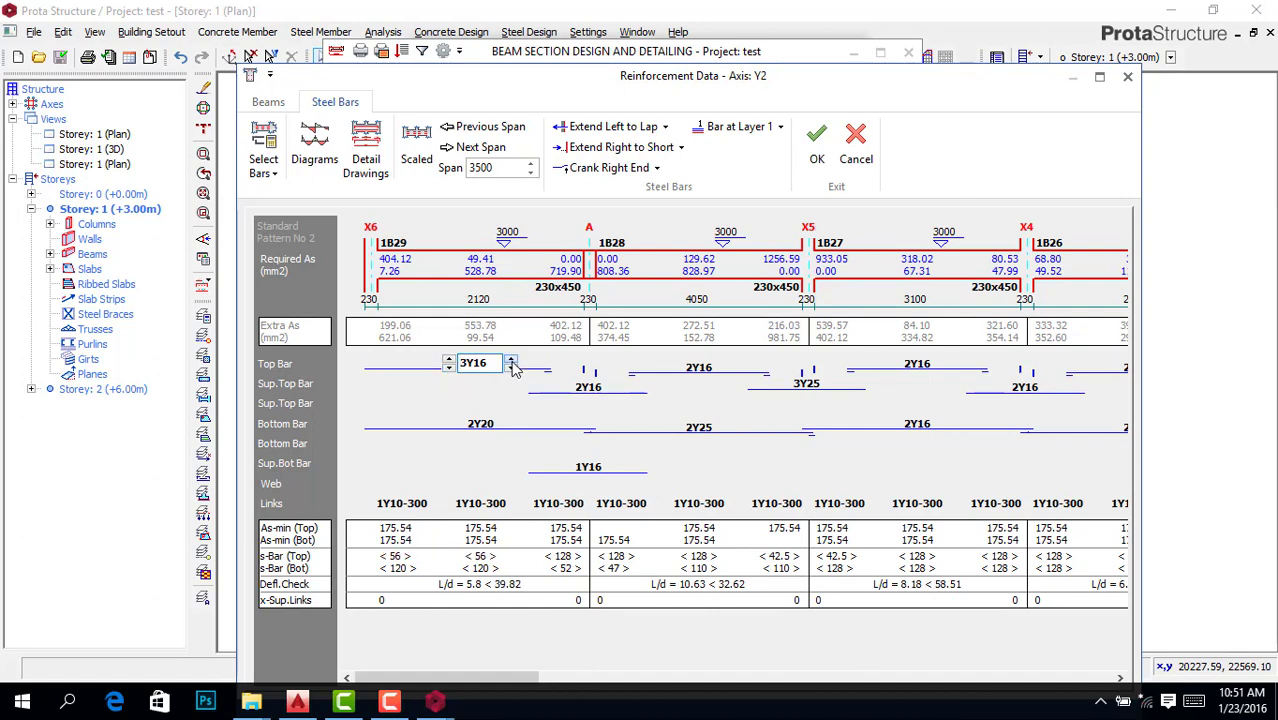
click(511, 362)
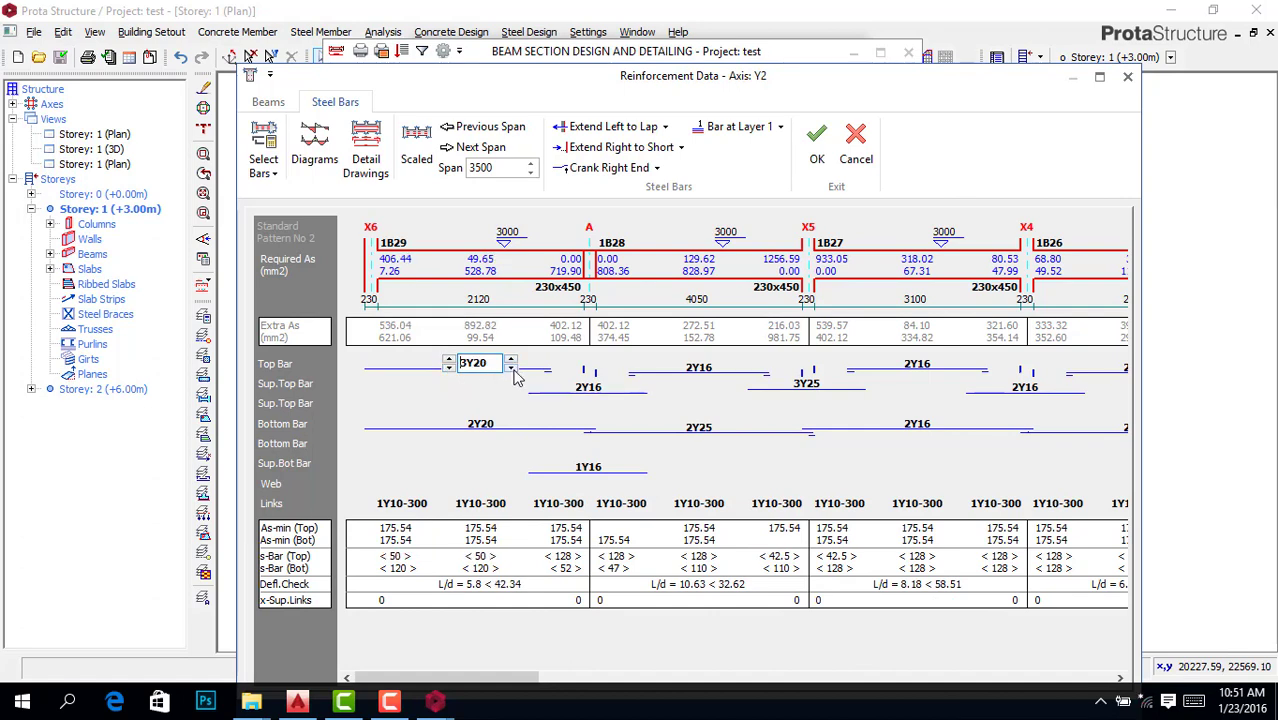
click(817, 148)
Step: Recheck the design status of the beam axes and close the beam design and building analysis windows
scroll(770, 258, down, 2)
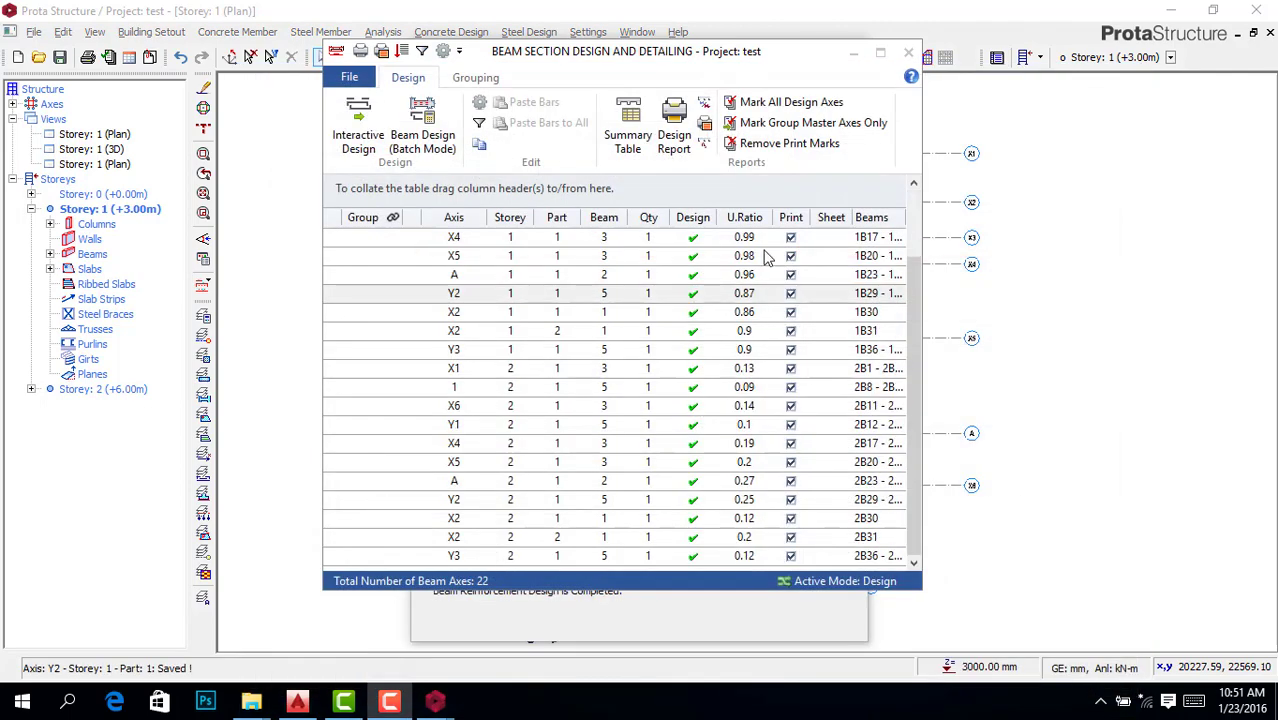
click(908, 53)
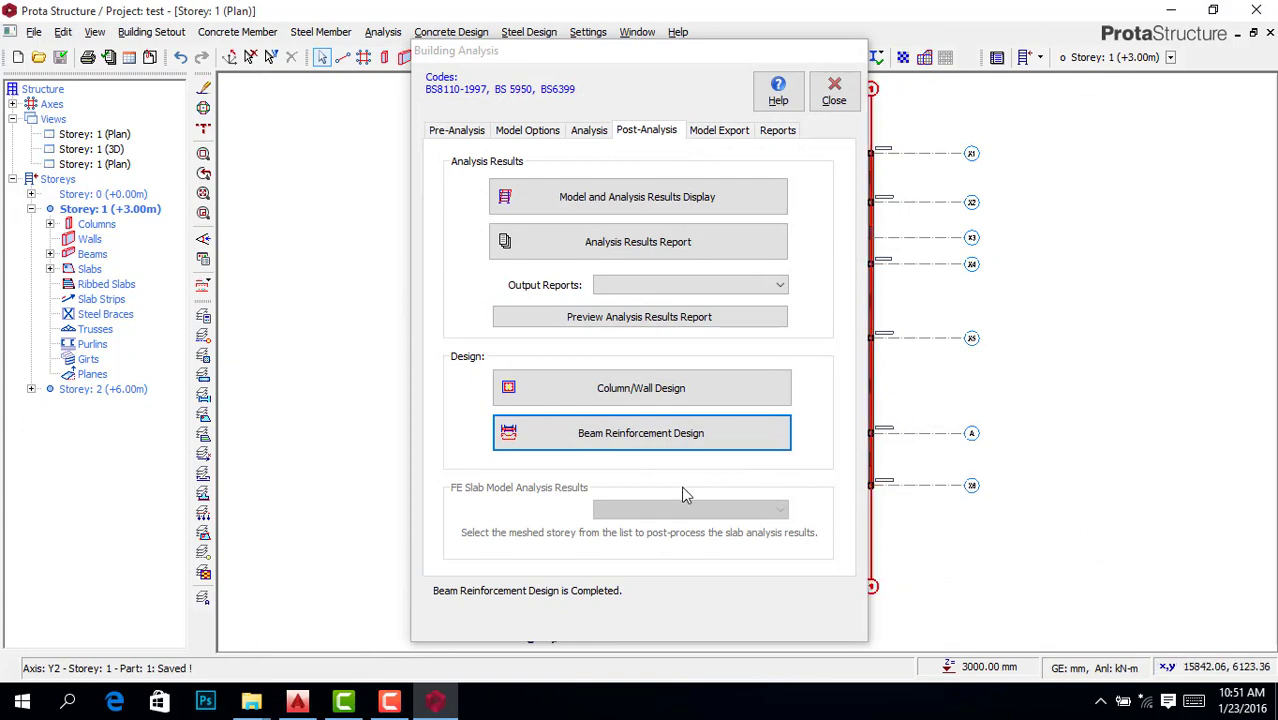
click(834, 92)
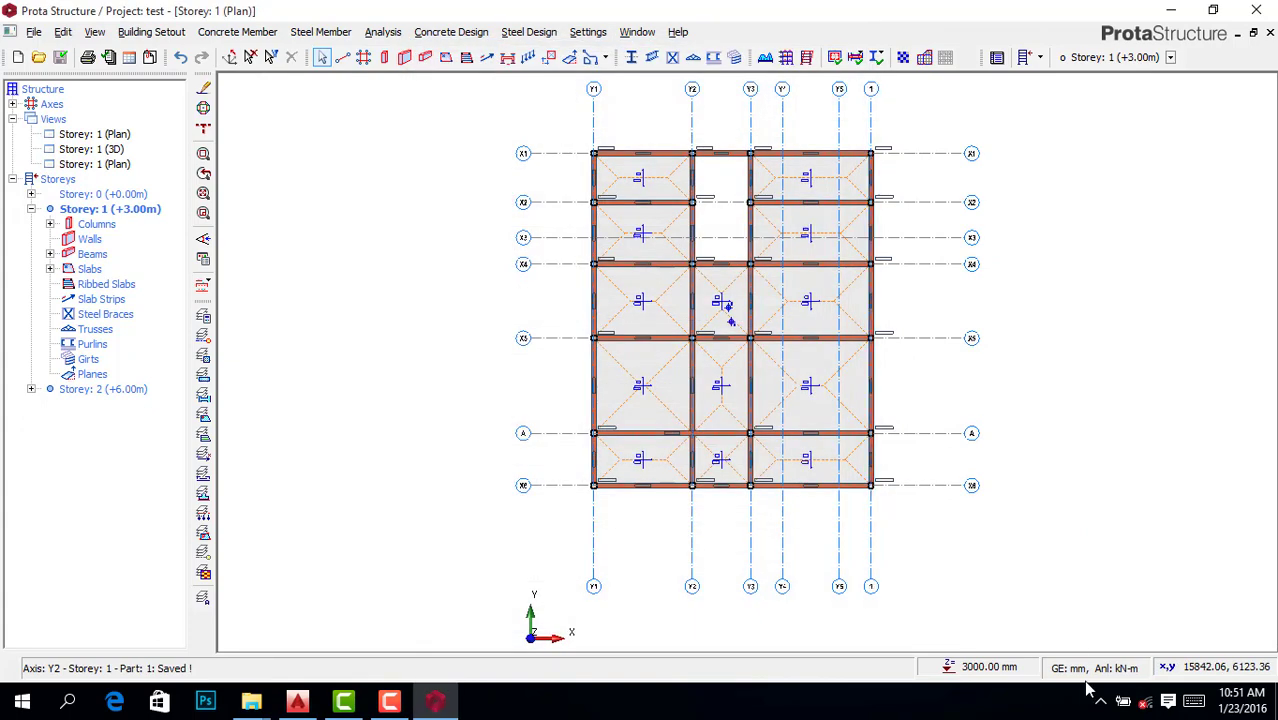
click(390, 702)
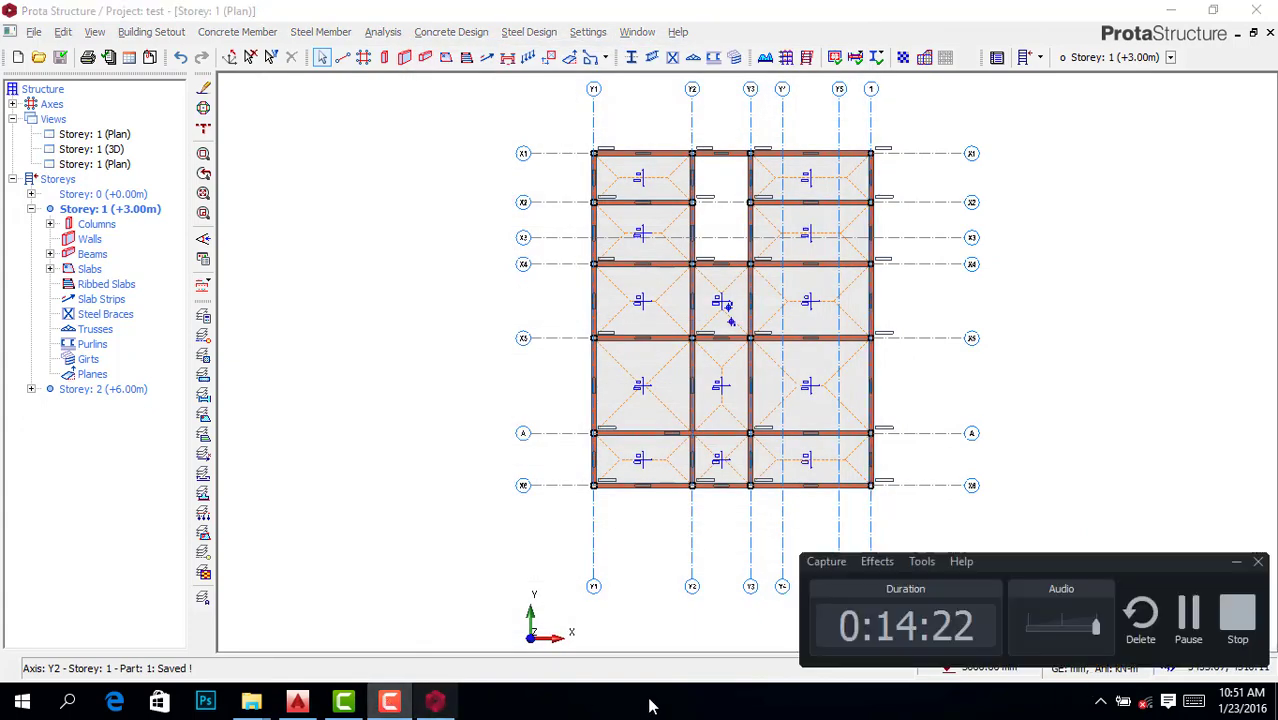
click(1190, 618)
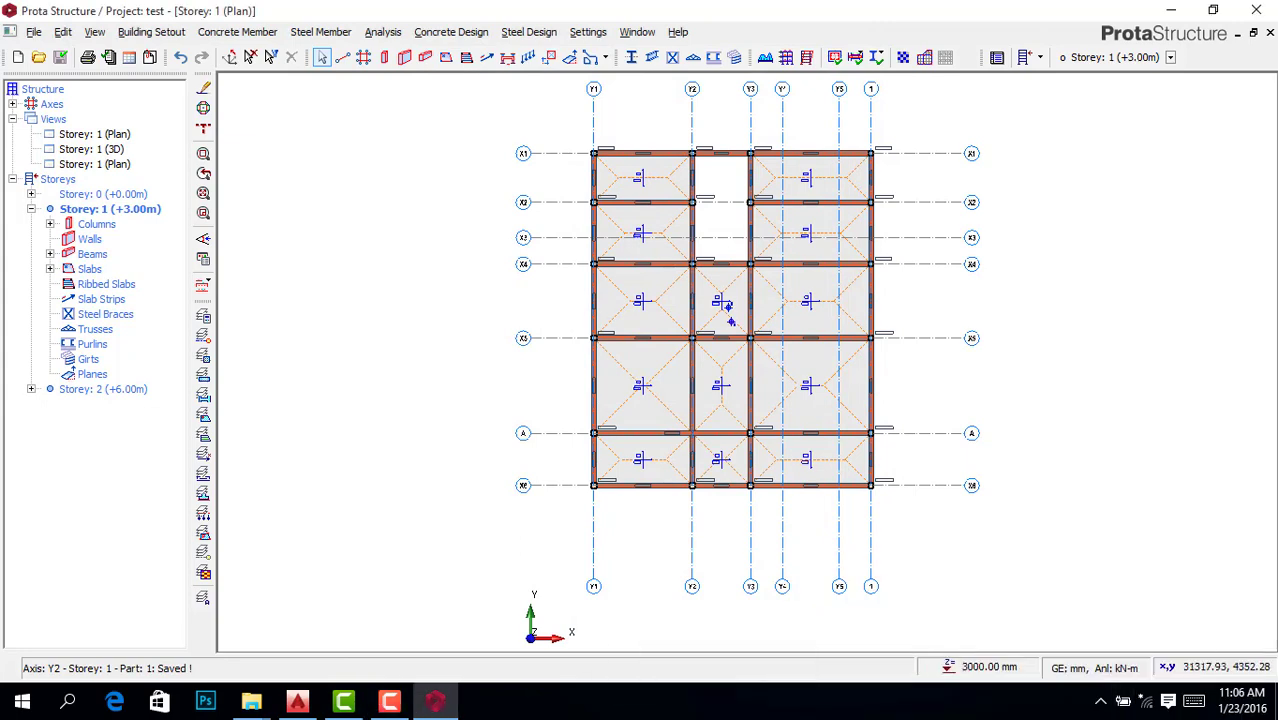
click(750, 414)
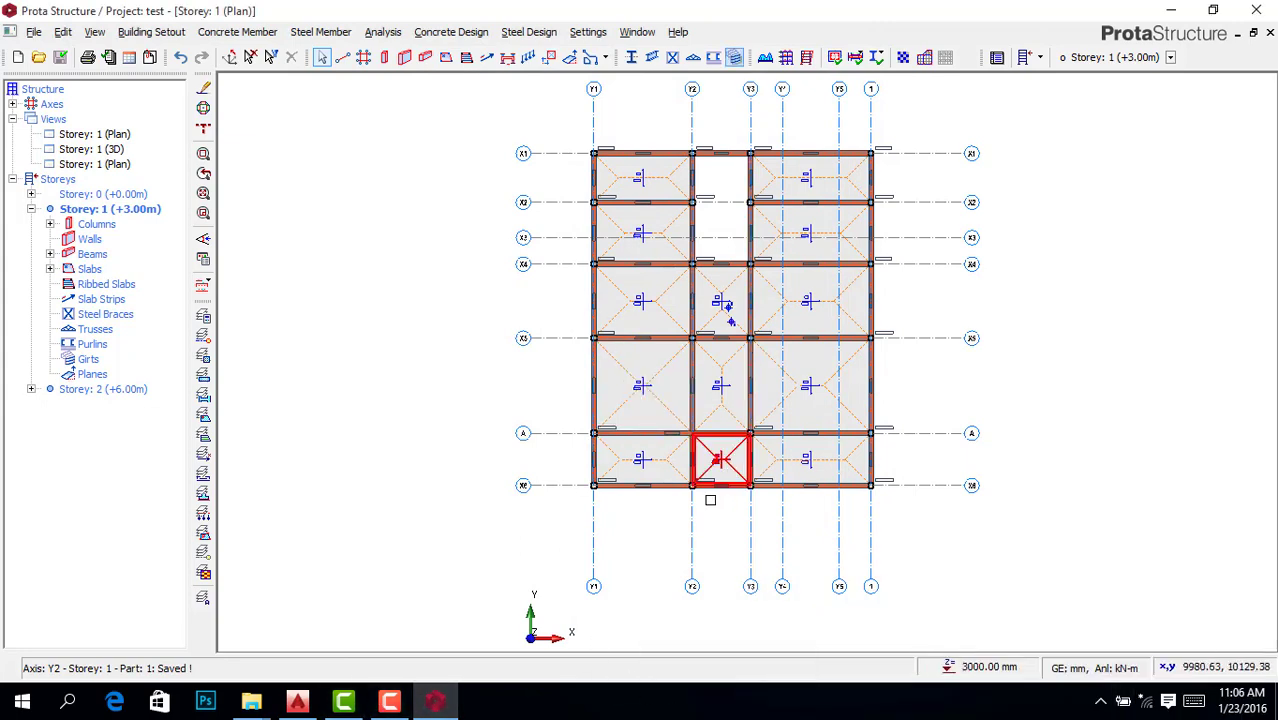
click(395, 703)
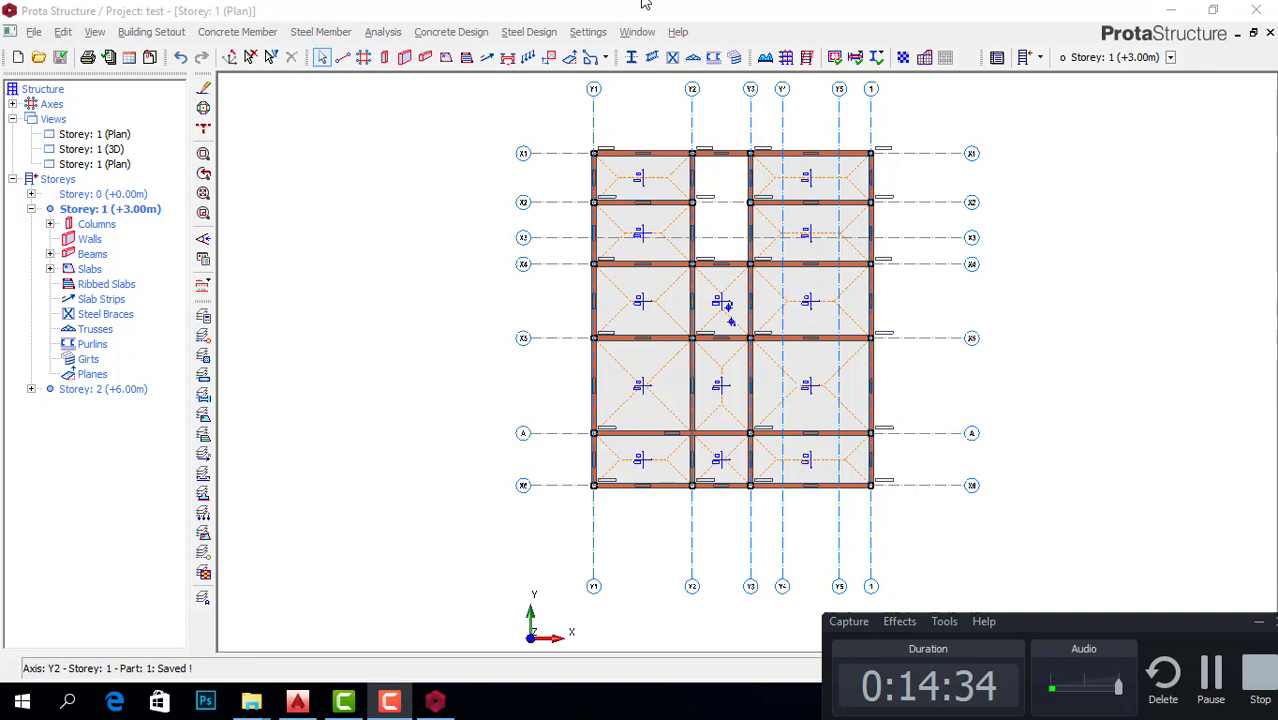
Step: Insert an analytical slab strip in the X direction through the slabs between axes X5 and A, from outside axis Y1 to beyond axis 1
click(487, 62)
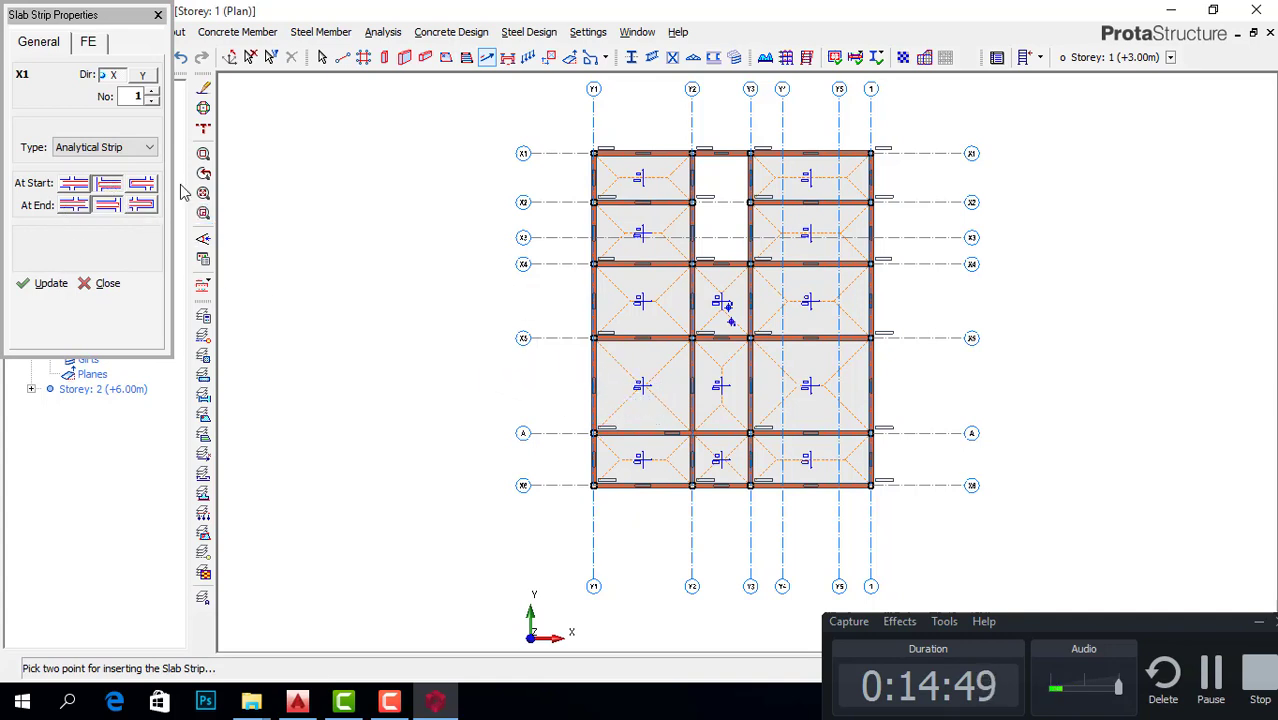
click(576, 384)
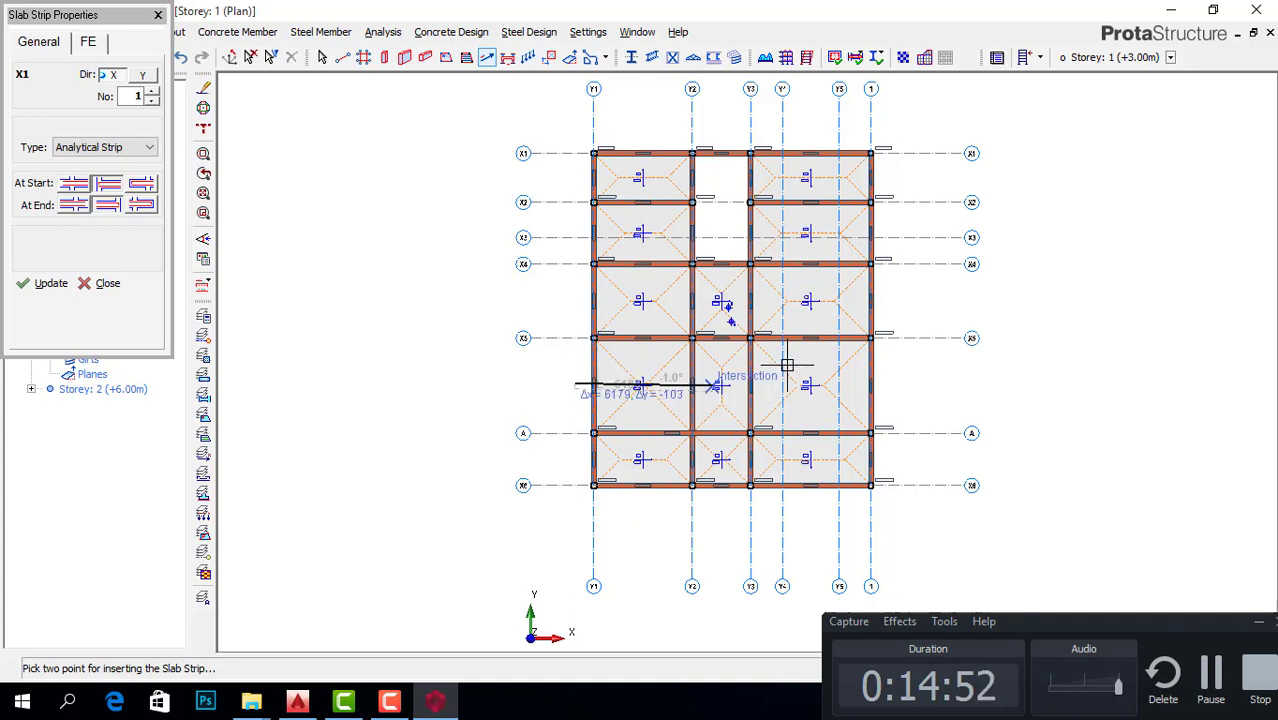
click(898, 397)
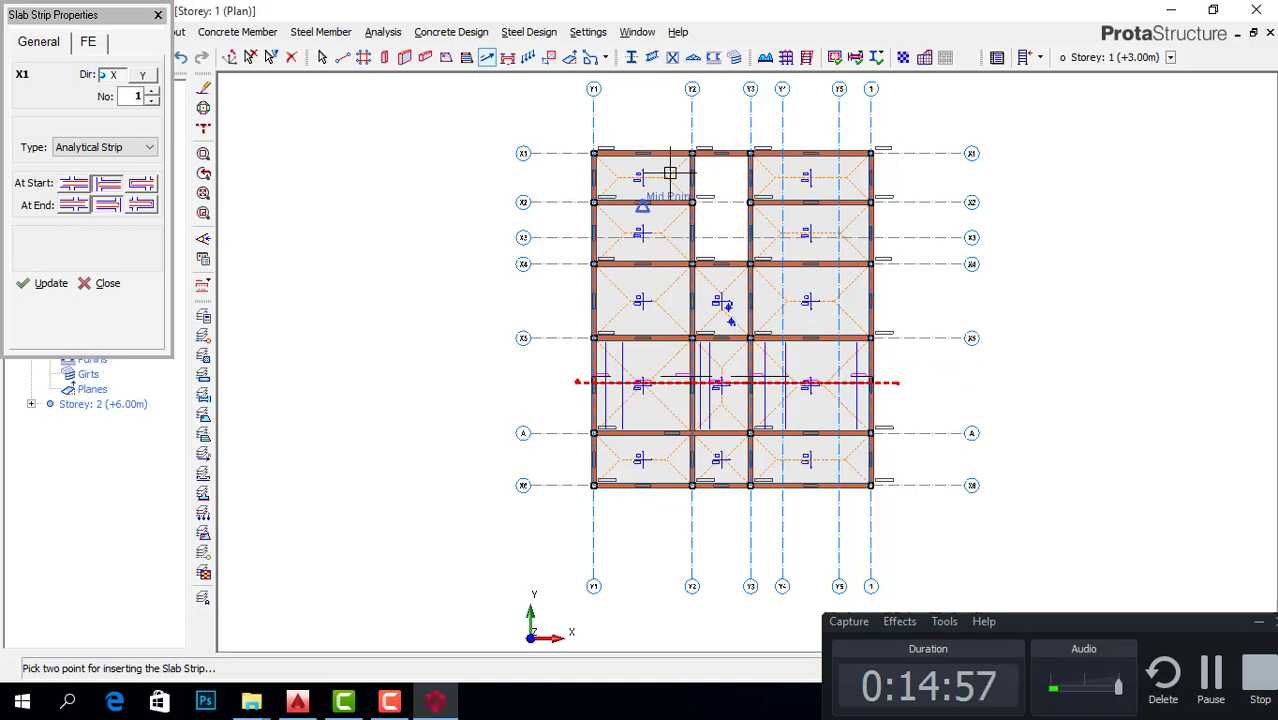
Step: Insert two Y-direction slab strips over the full plan depth, one between axes Y1 and Y2 and one between Y3 and 1
click(637, 135)
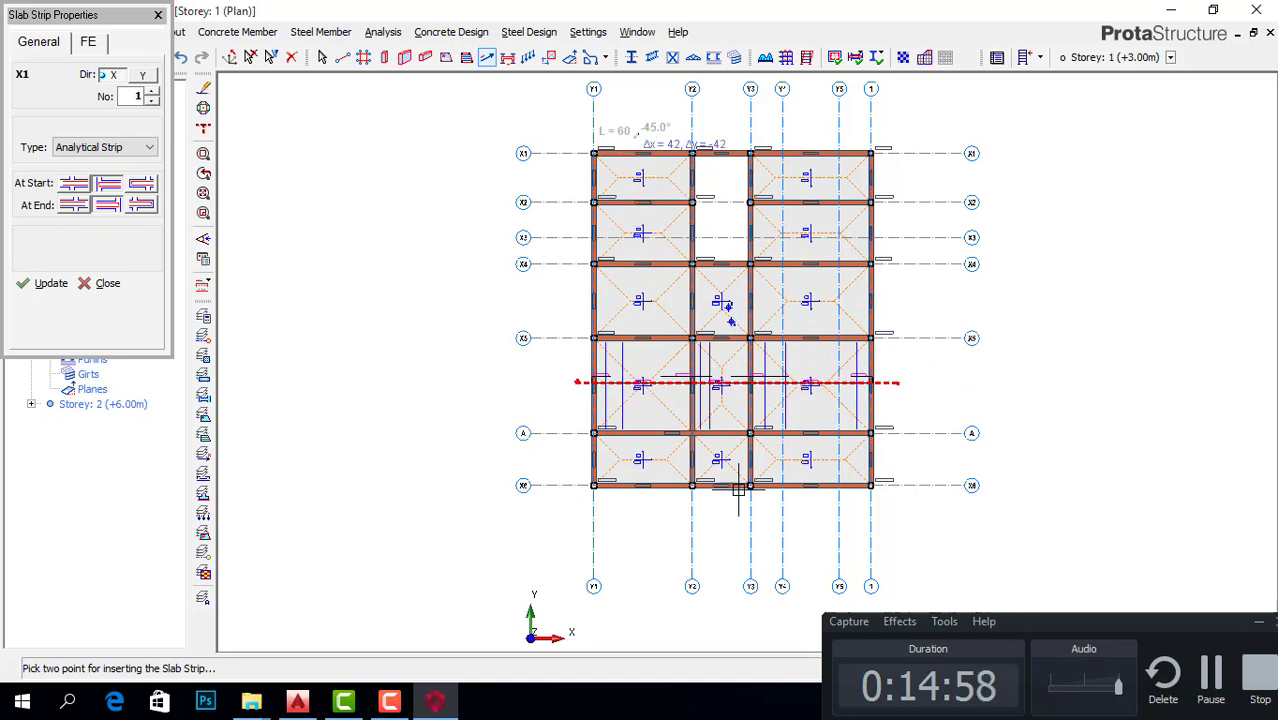
click(654, 534)
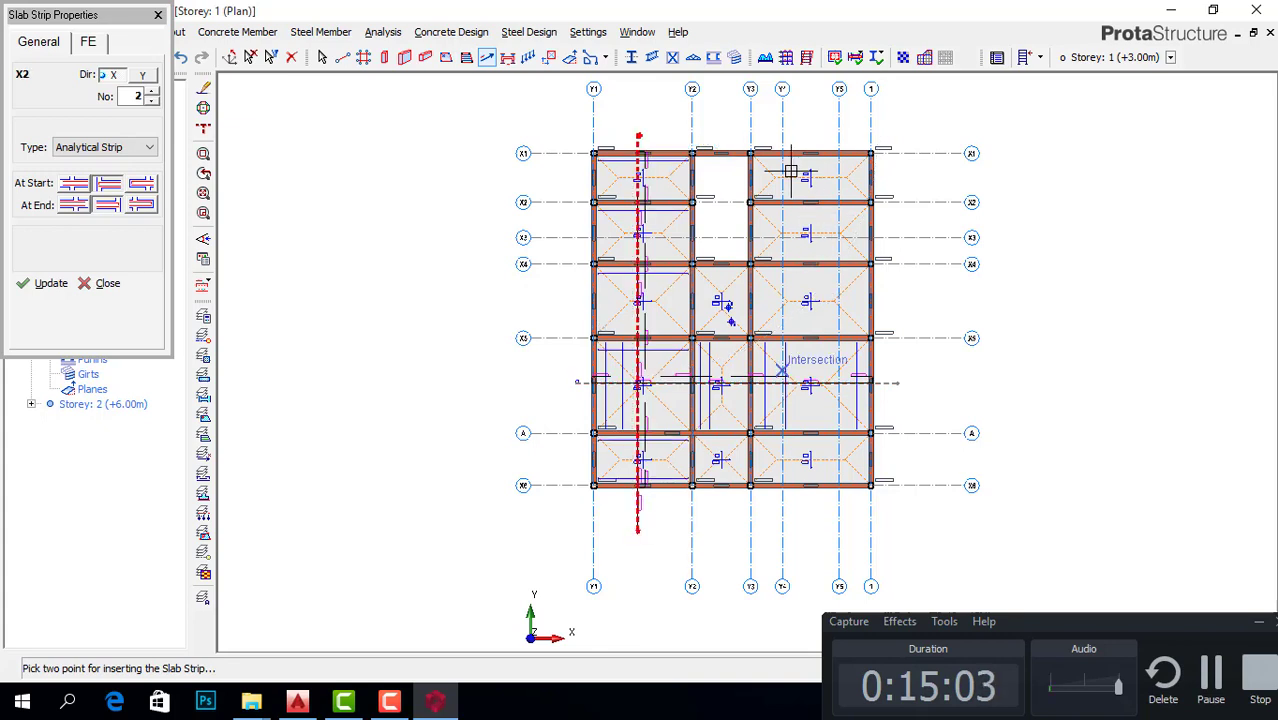
click(799, 132)
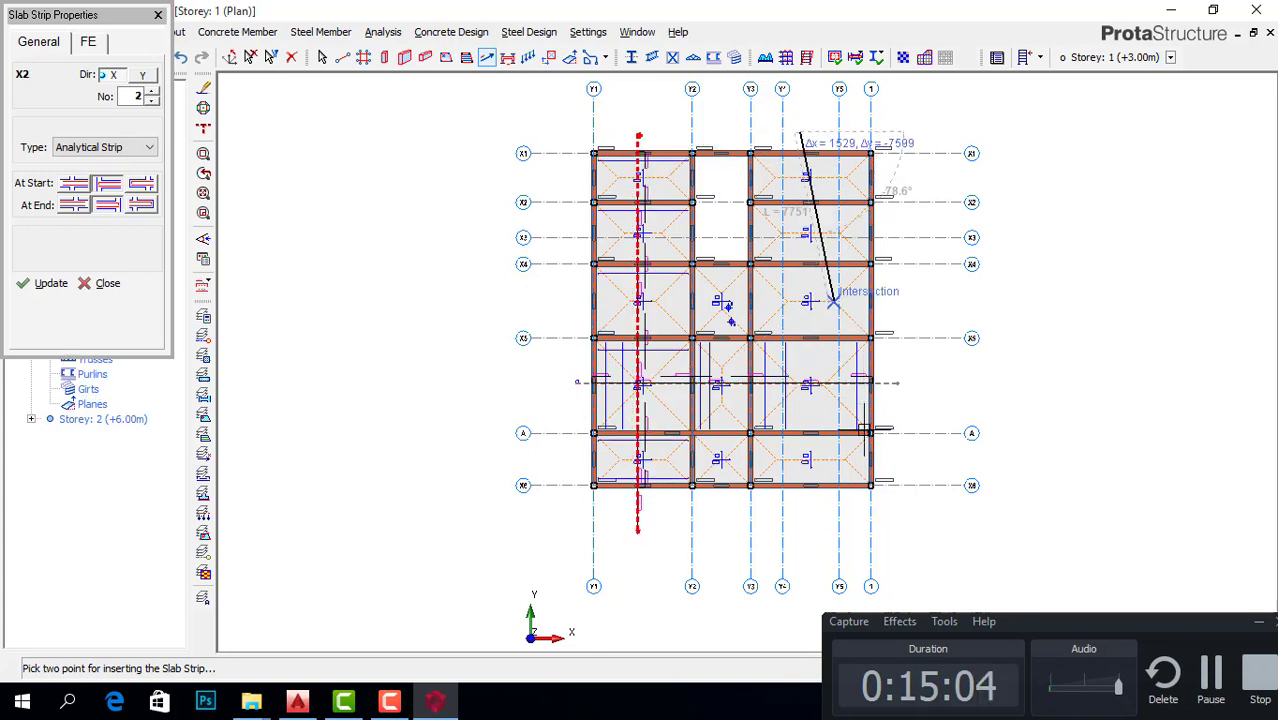
click(803, 522)
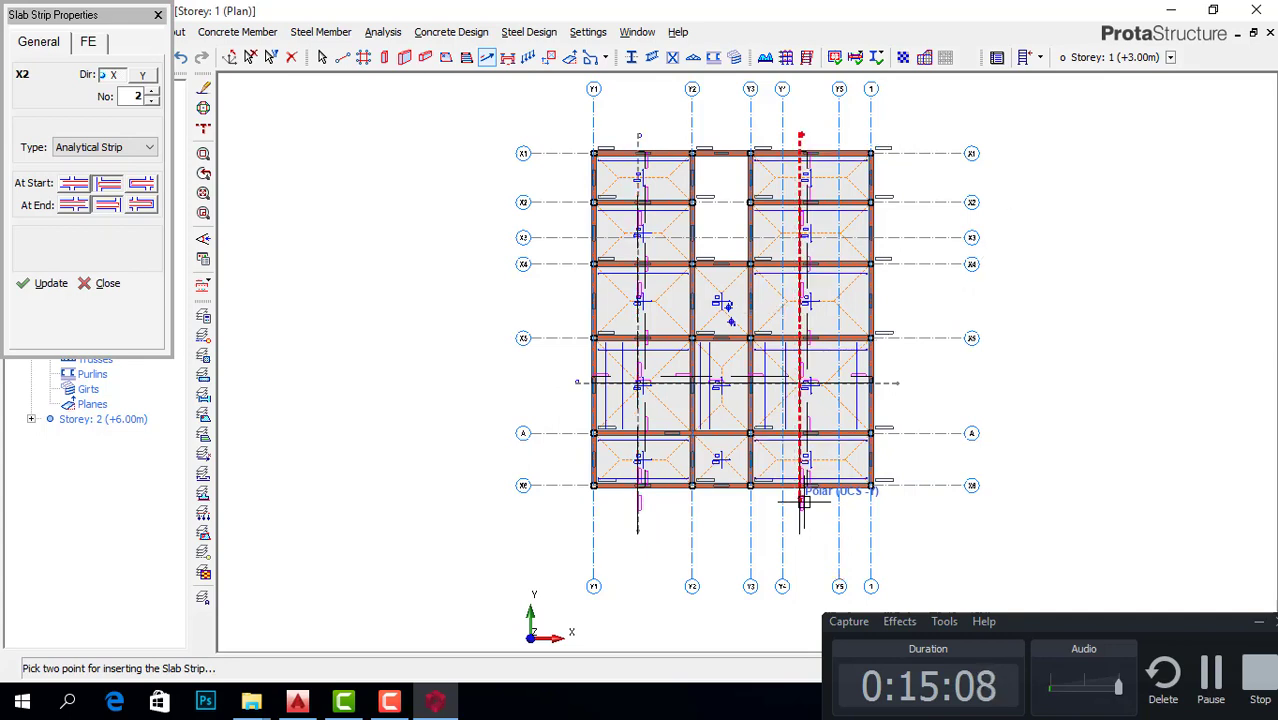
Step: Insert X-direction slab strips across the full plan width between axes X4 and X5, and through both outer slabs between X1 and X2
click(573, 301)
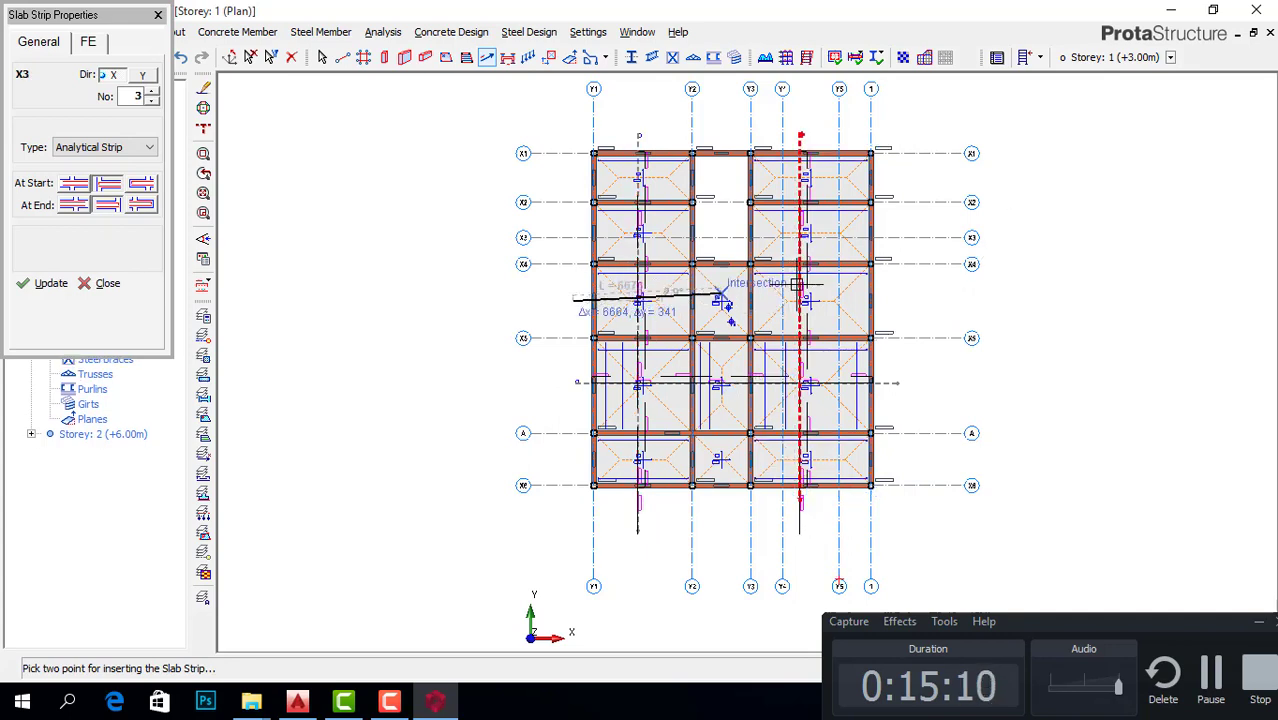
click(901, 302)
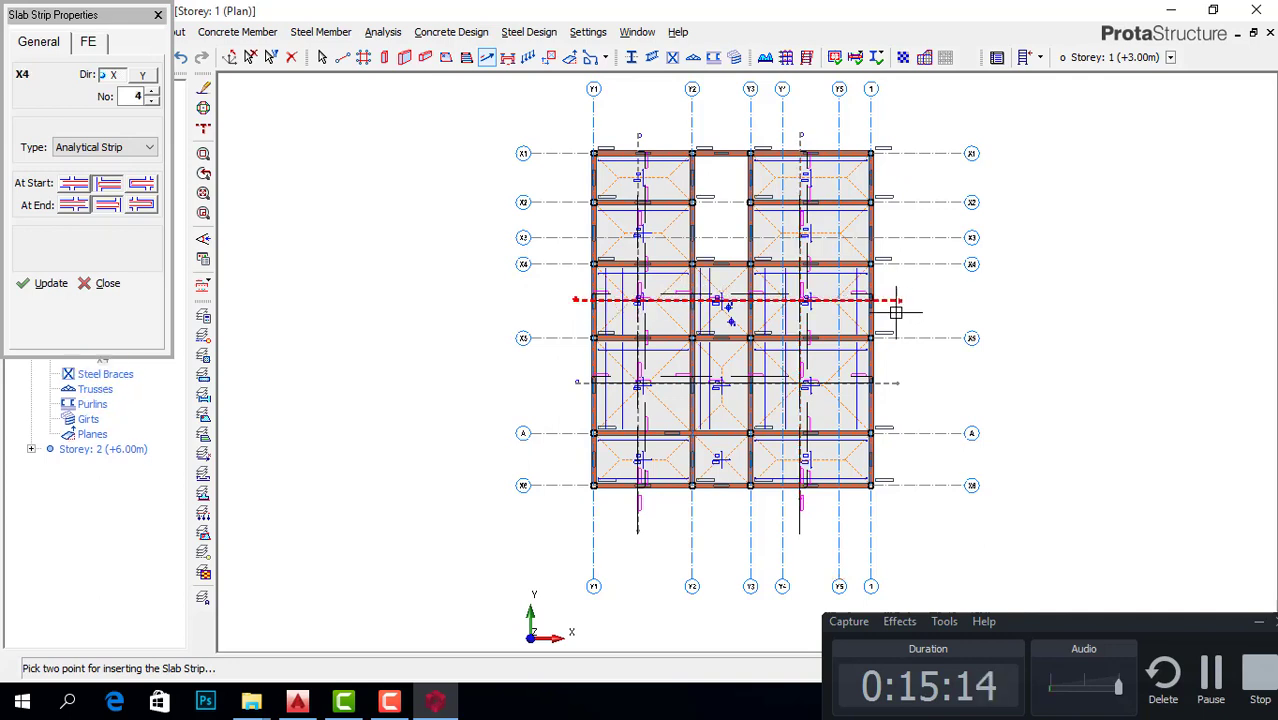
click(574, 182)
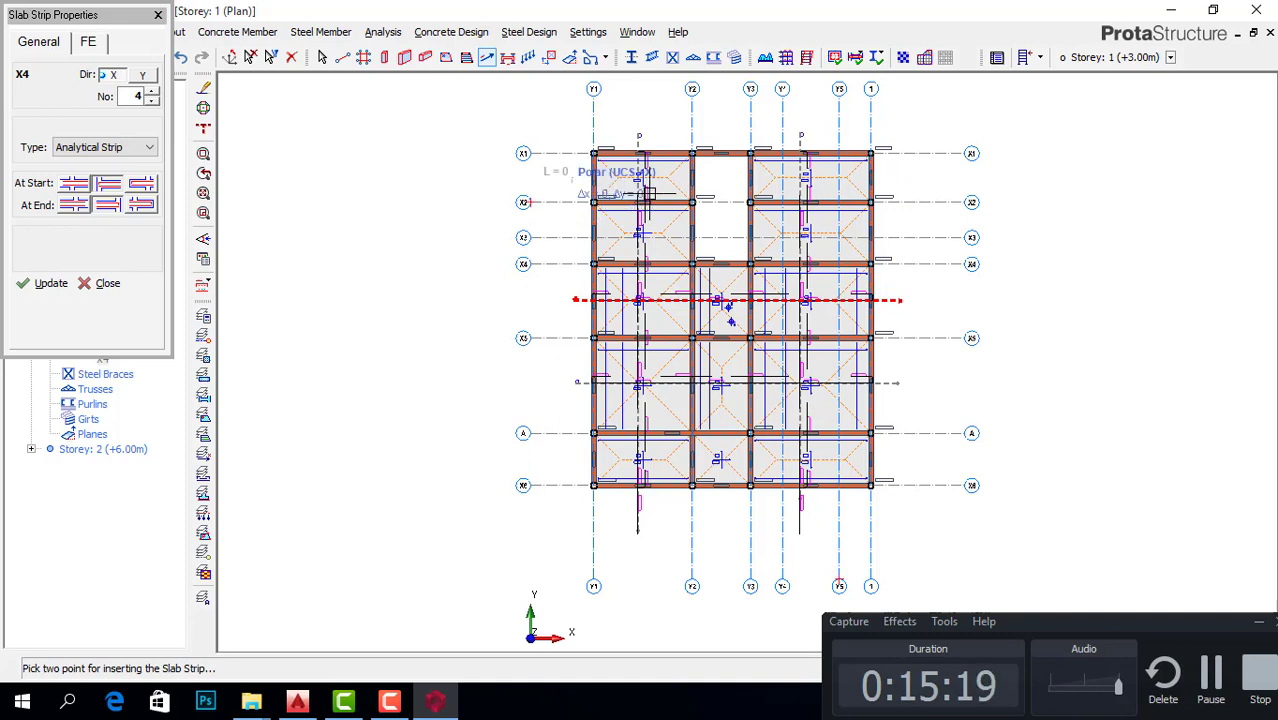
click(712, 183)
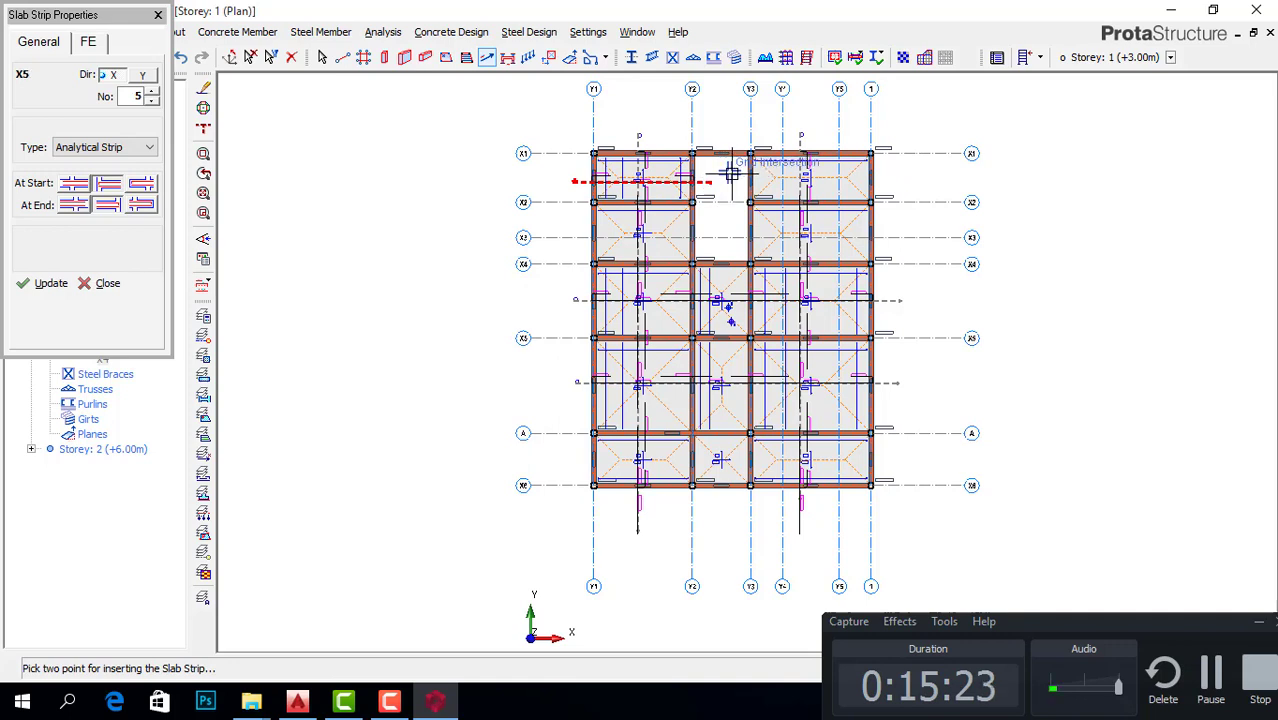
click(890, 177)
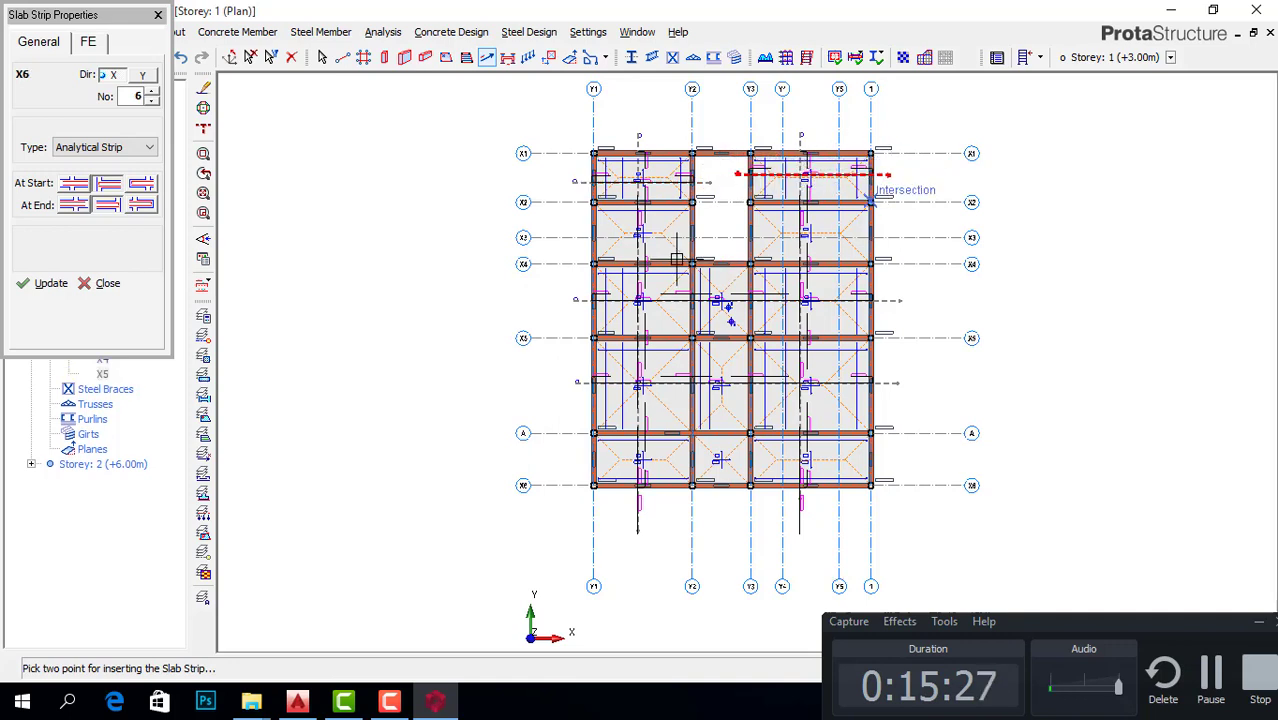
Step: Insert X-direction slab strips through the Y1–Y2 and Y3–1 slabs between axes X2 and X4, and finish strip insertion
click(576, 229)
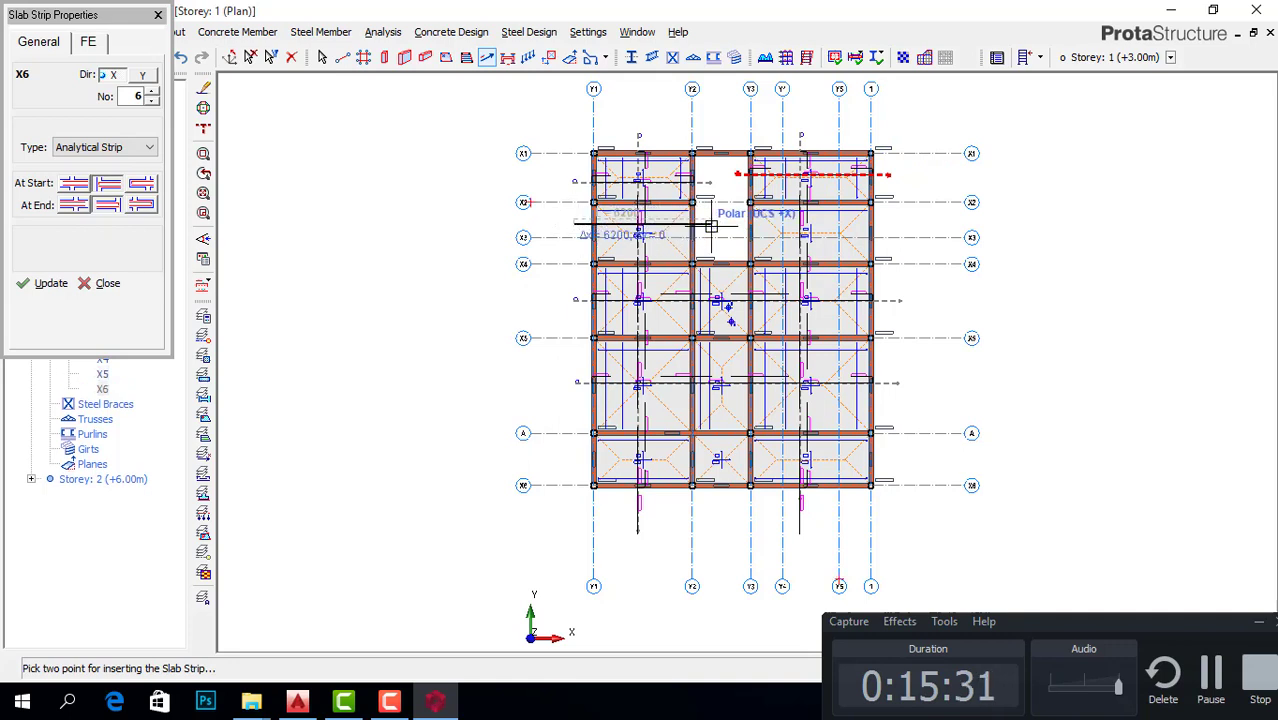
click(711, 224)
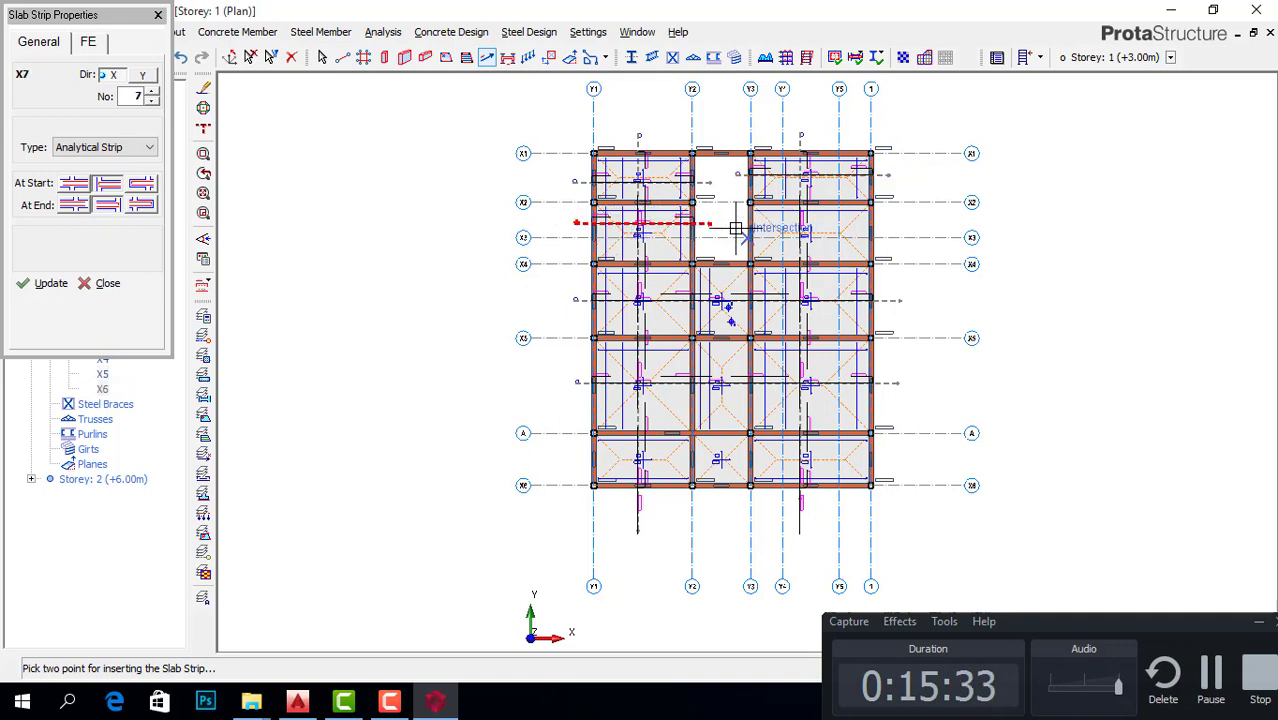
scroll(740, 228, up, 1)
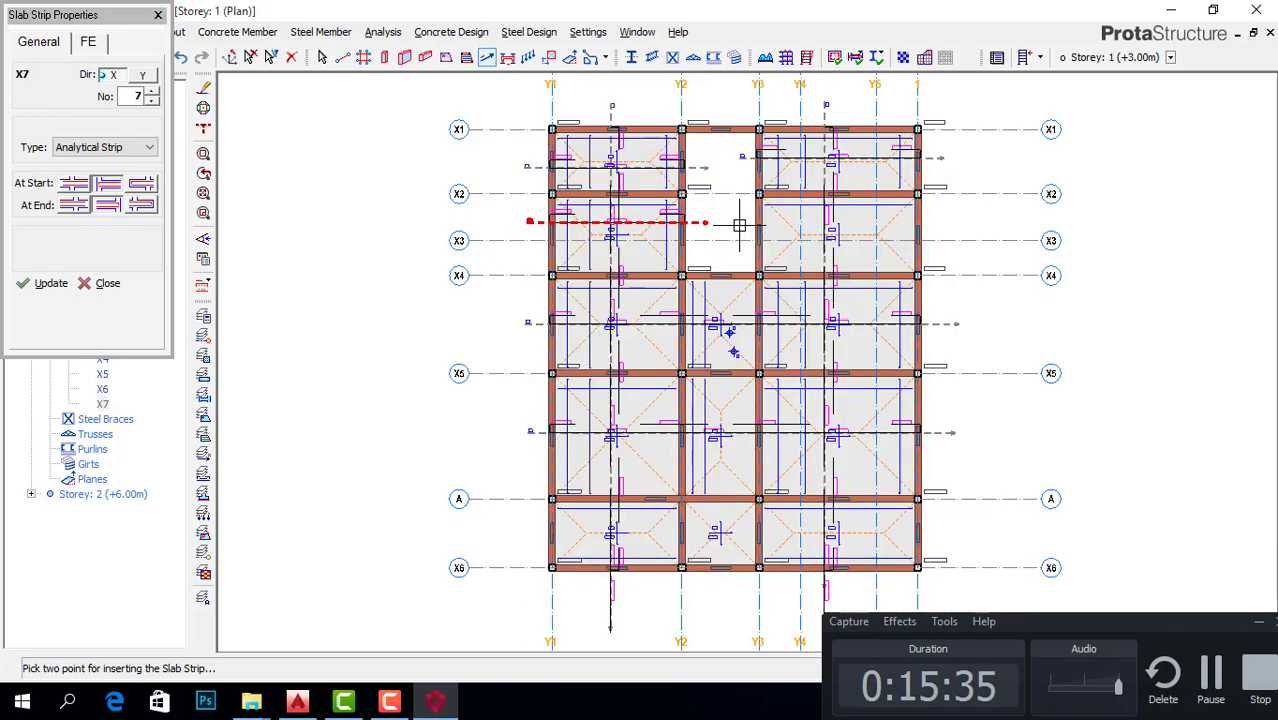
scroll(760, 226, up, 1)
click(763, 226)
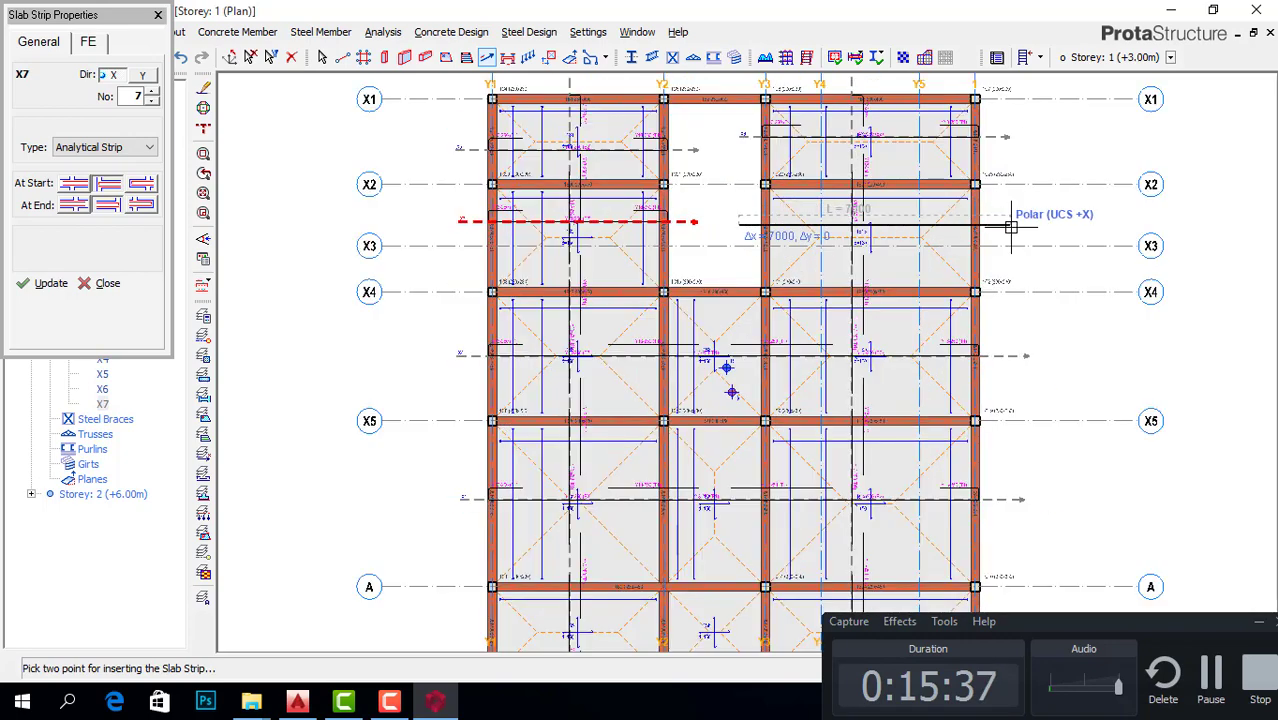
click(1008, 226)
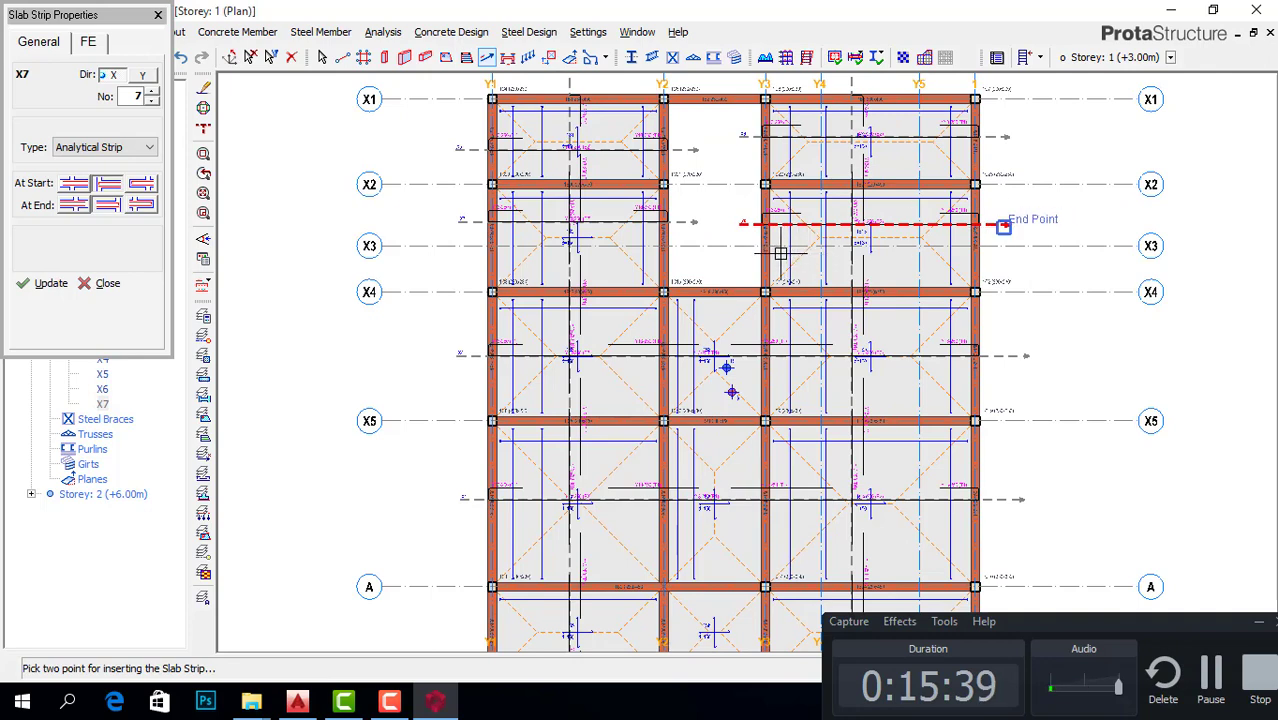
scroll(850, 222, down, 2)
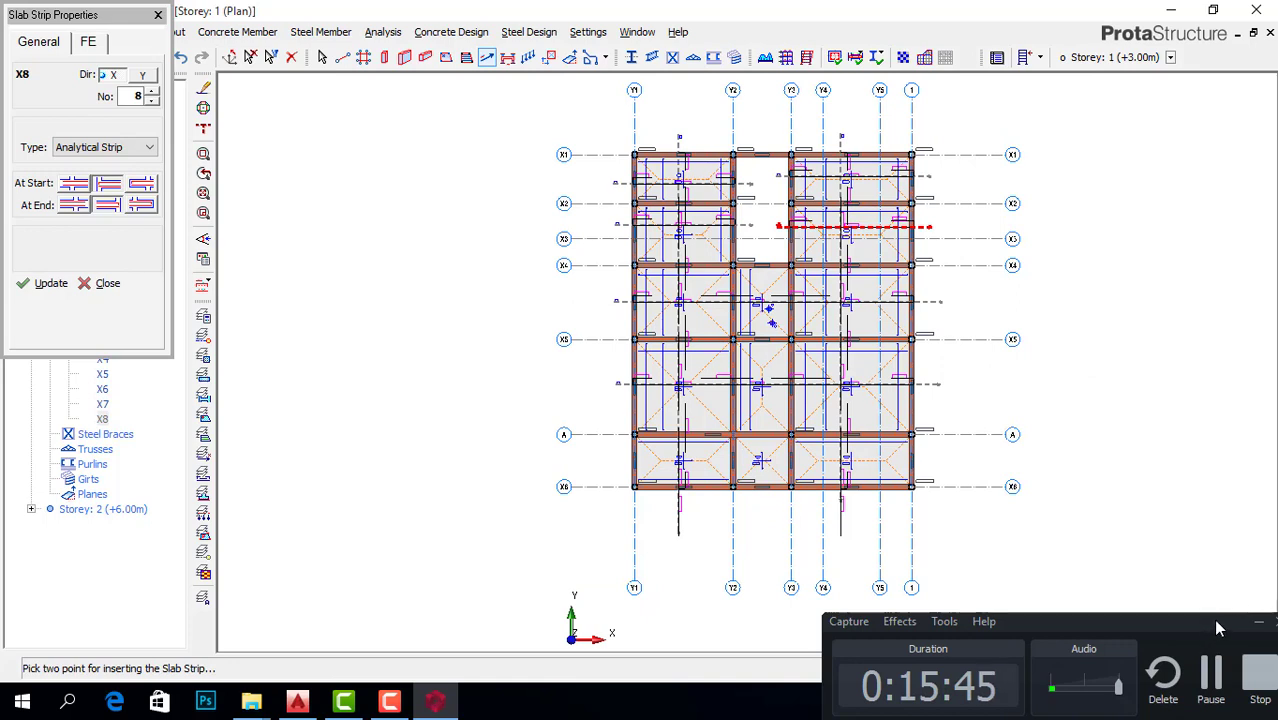
click(159, 15)
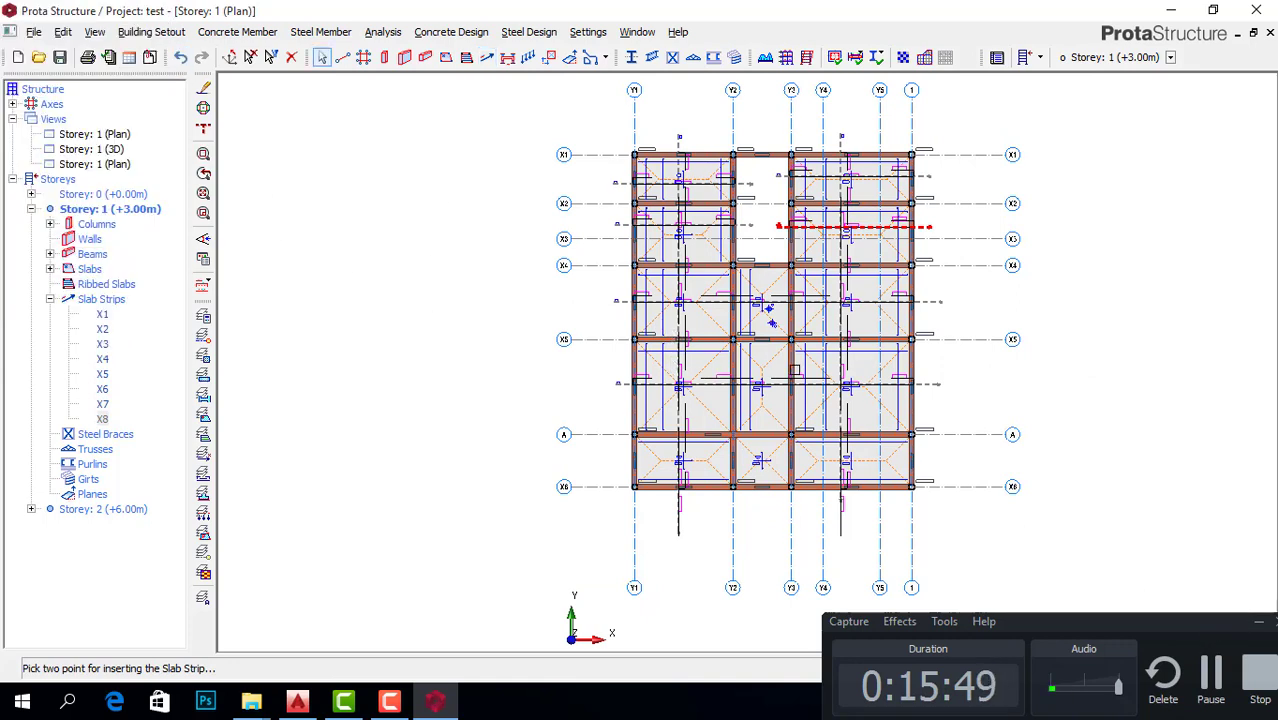
Step: Switch to the Storey 0 plan and open the foundation rebar diameter table from the building analysis materials
double_click(105, 194)
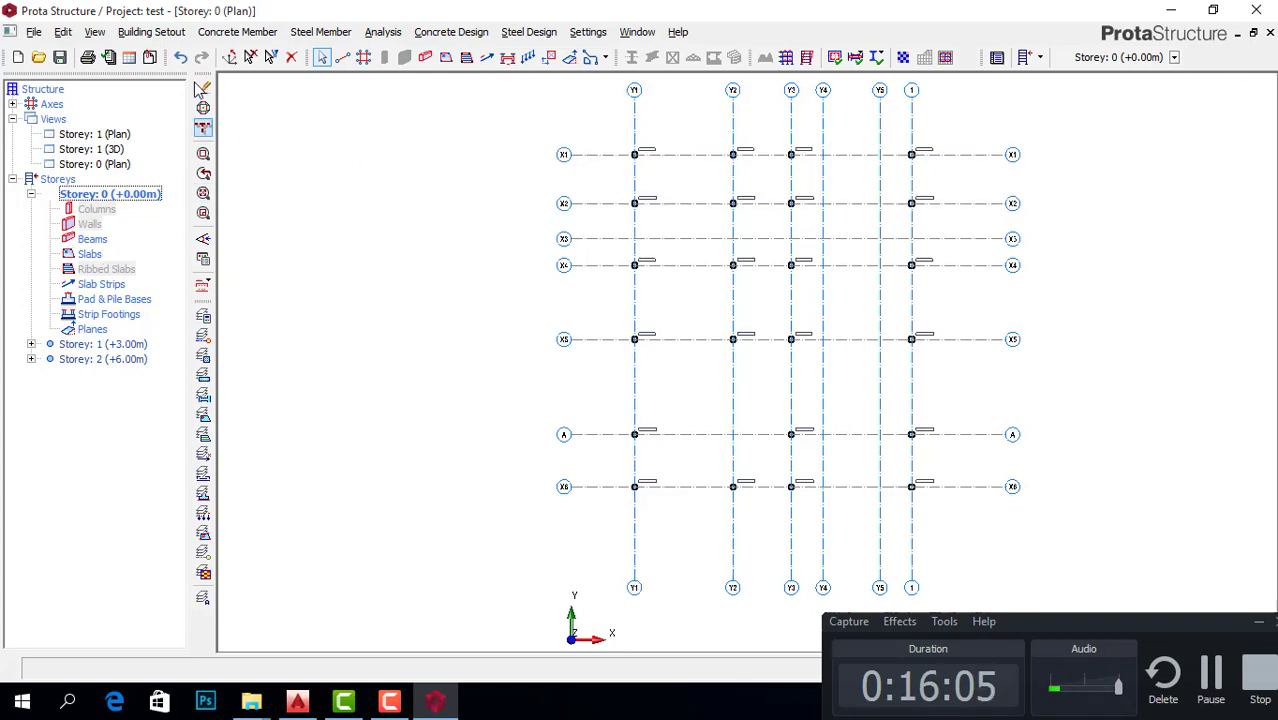
click(383, 32)
click(424, 70)
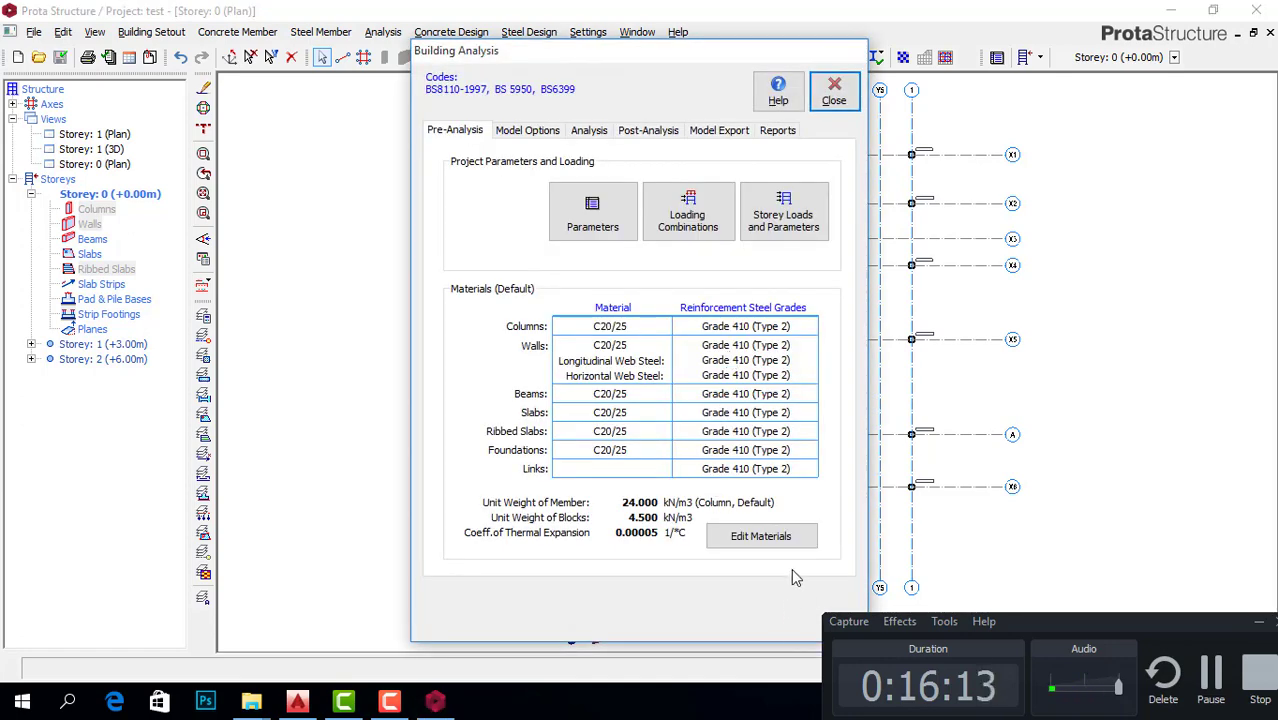
click(782, 542)
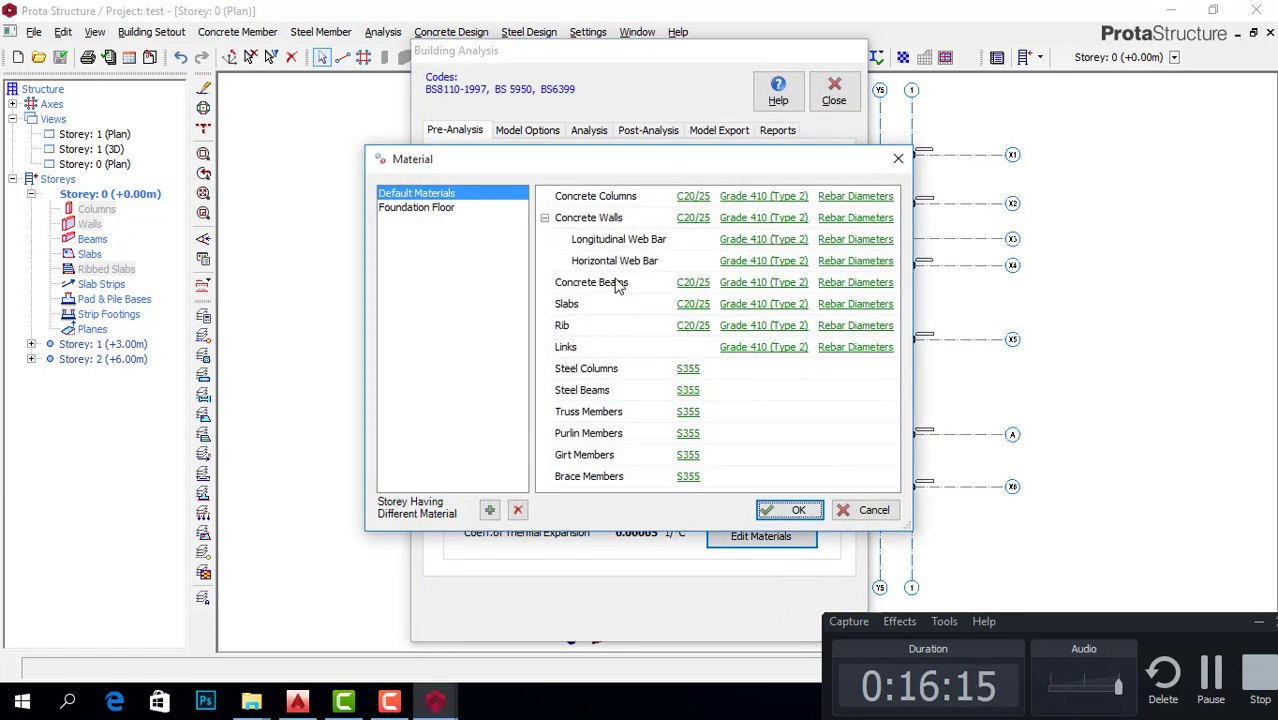
click(452, 210)
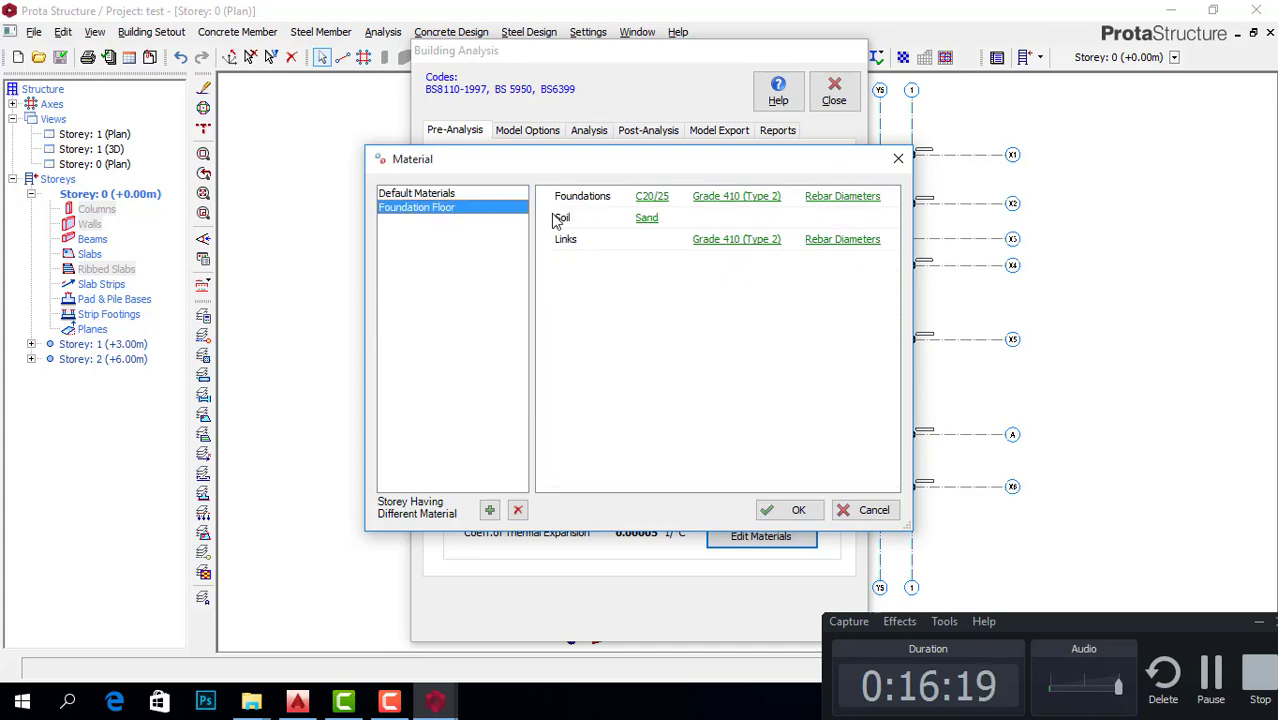
click(862, 197)
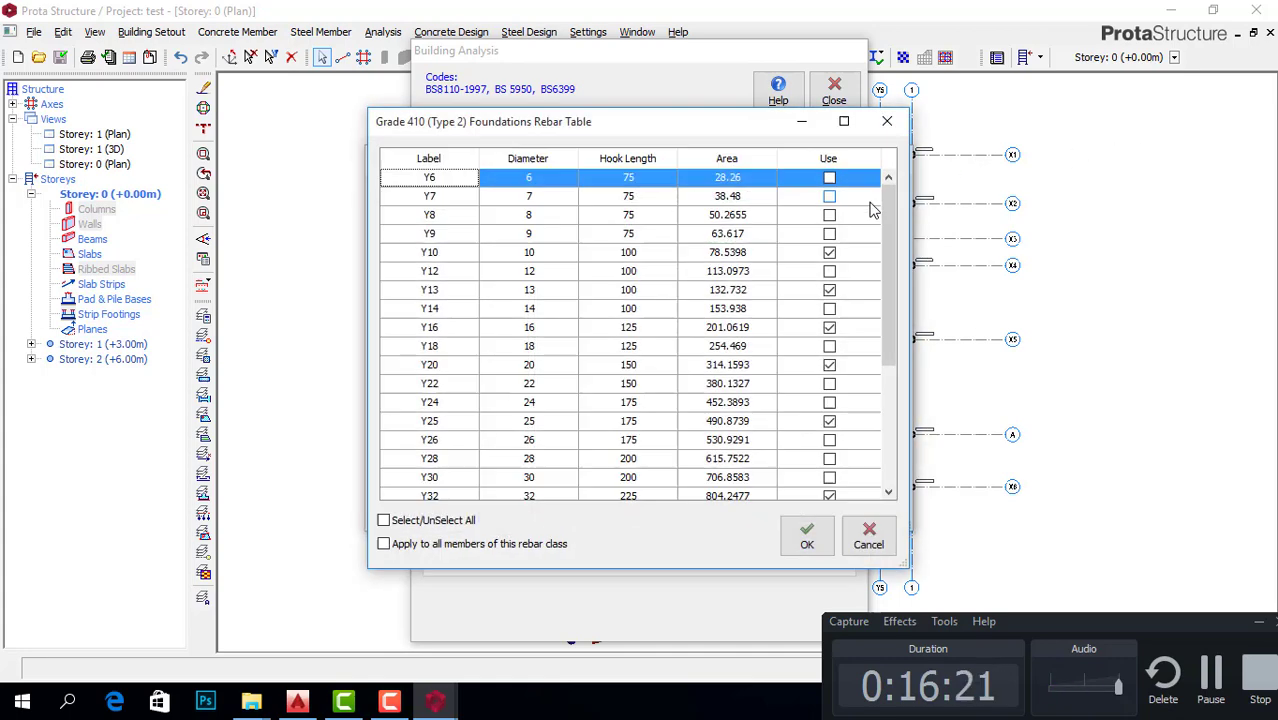
Step: Enable Y12 and disable Y10, Y13 and Y32 for foundation rebar, accept the materials and close the building analysis
click(829, 253)
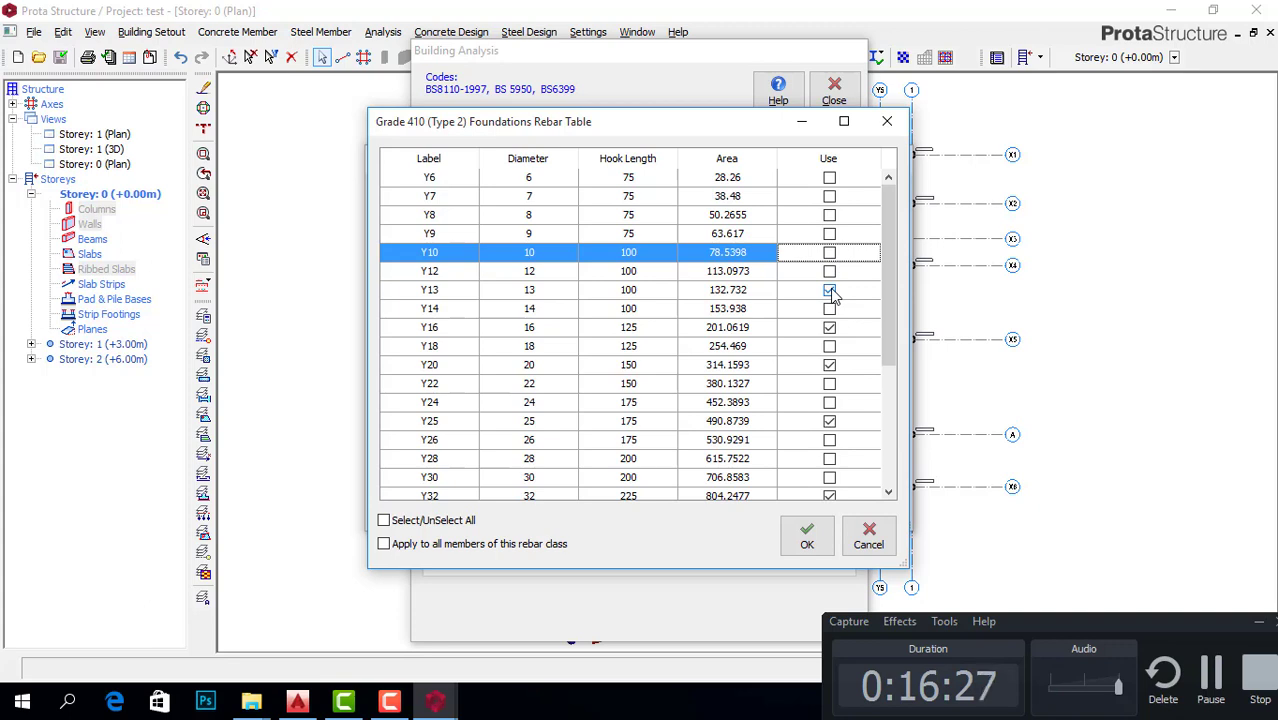
click(830, 272)
click(830, 291)
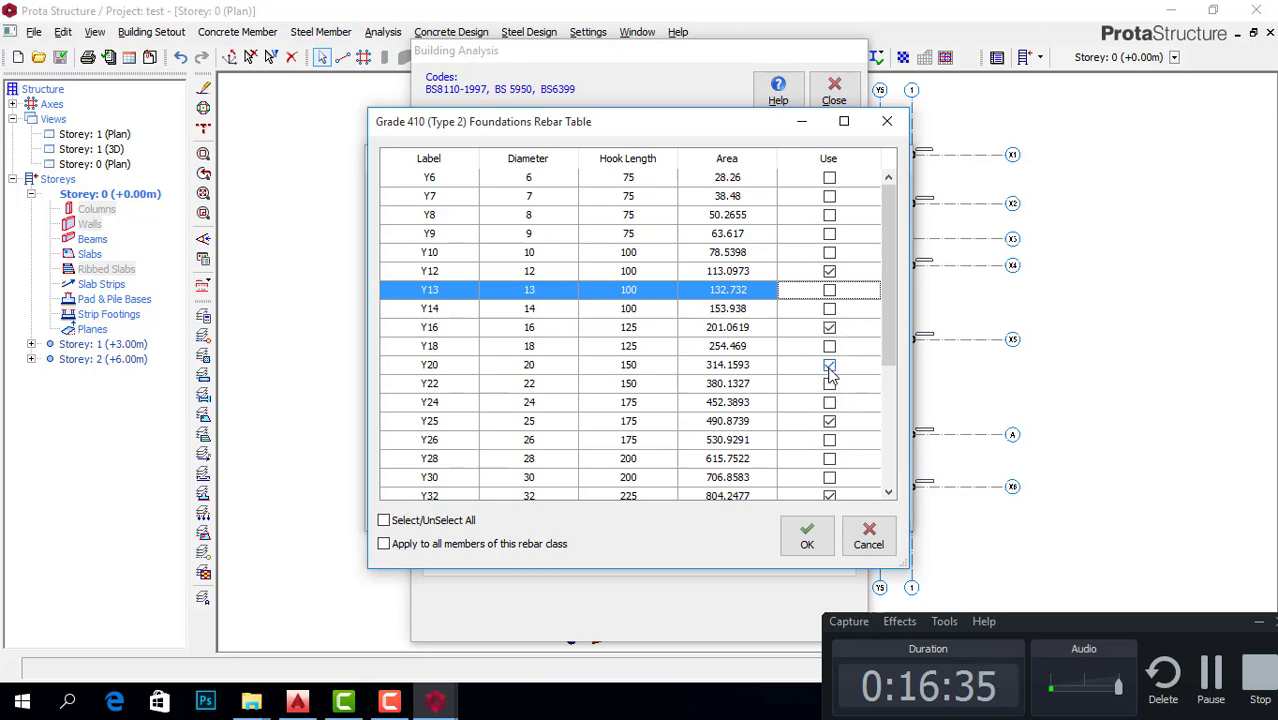
click(834, 492)
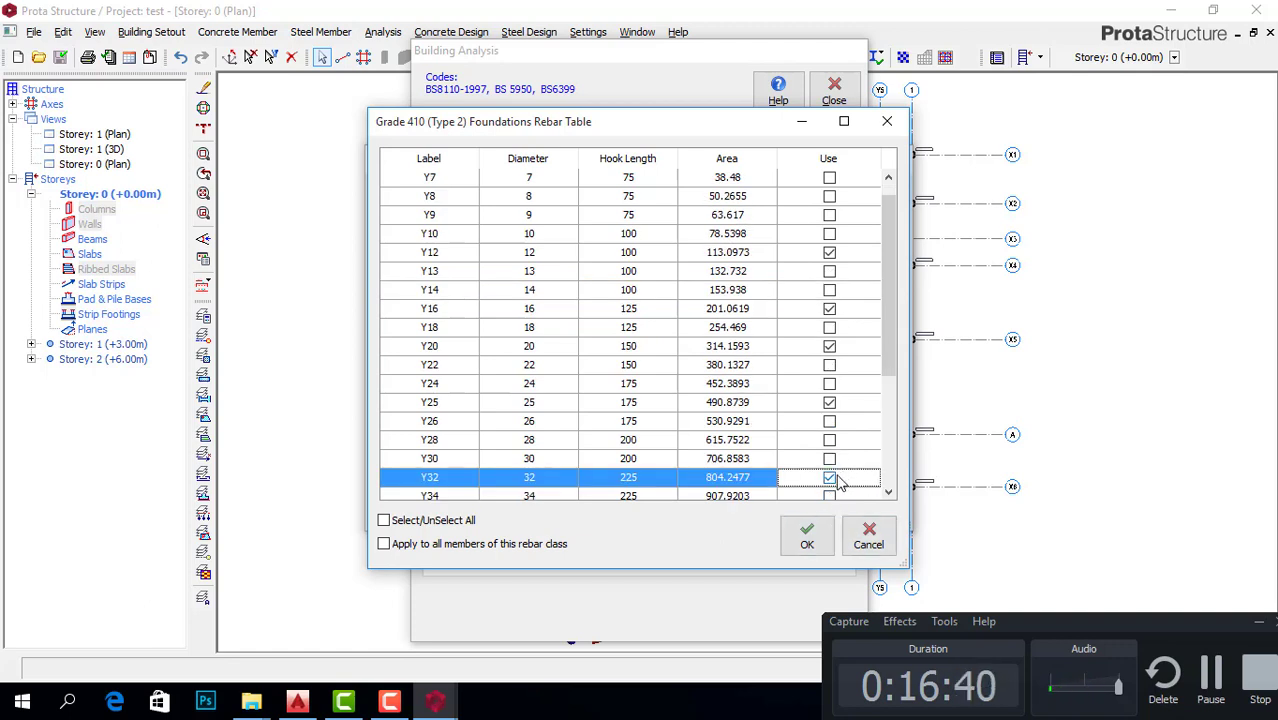
click(830, 478)
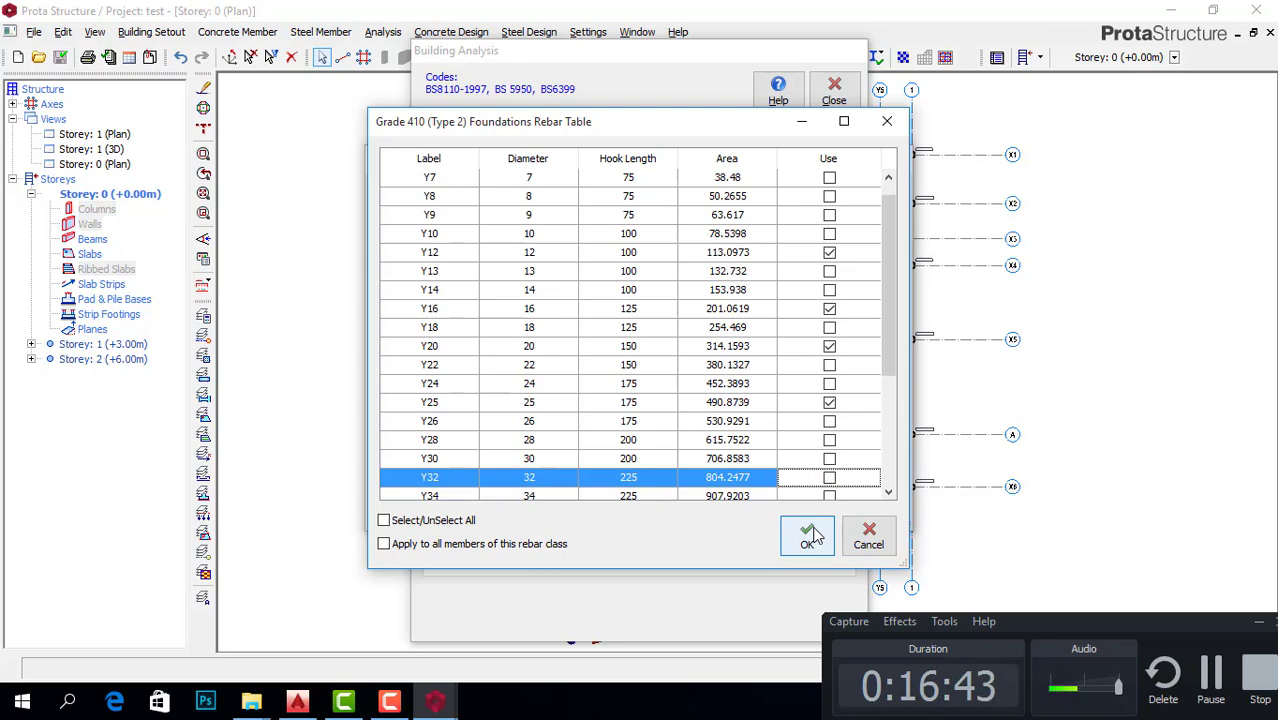
click(809, 537)
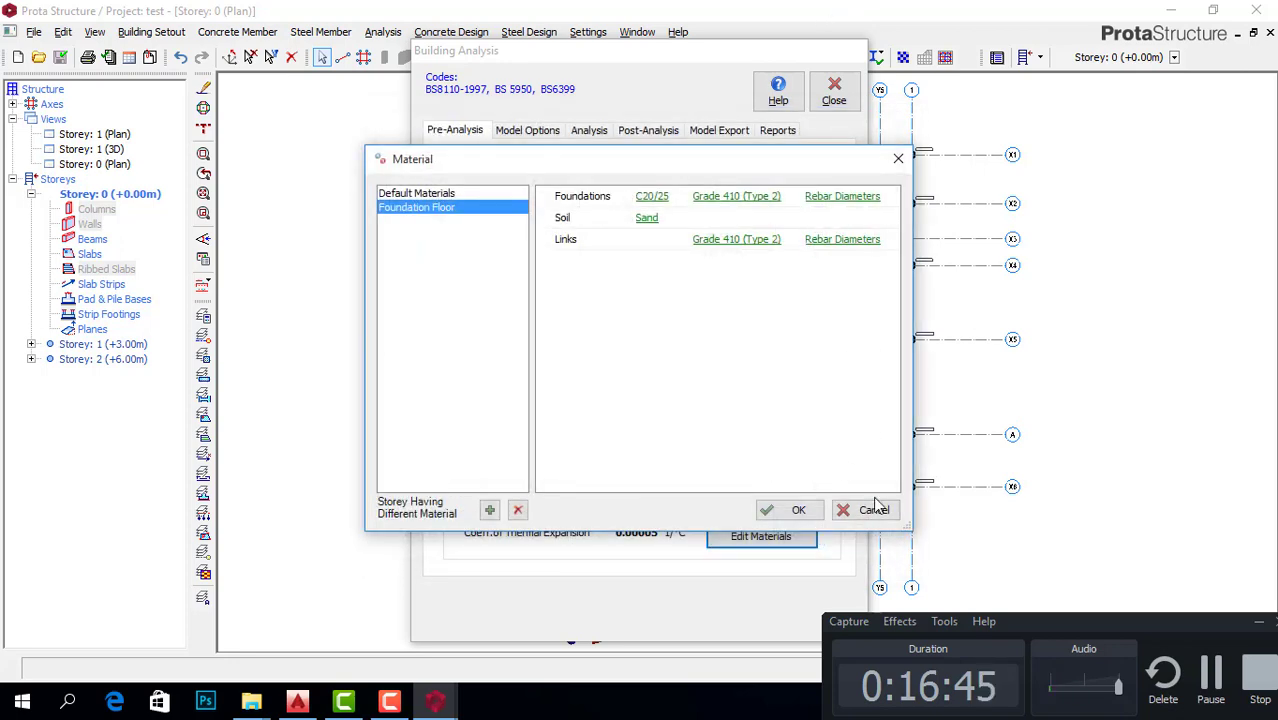
click(799, 510)
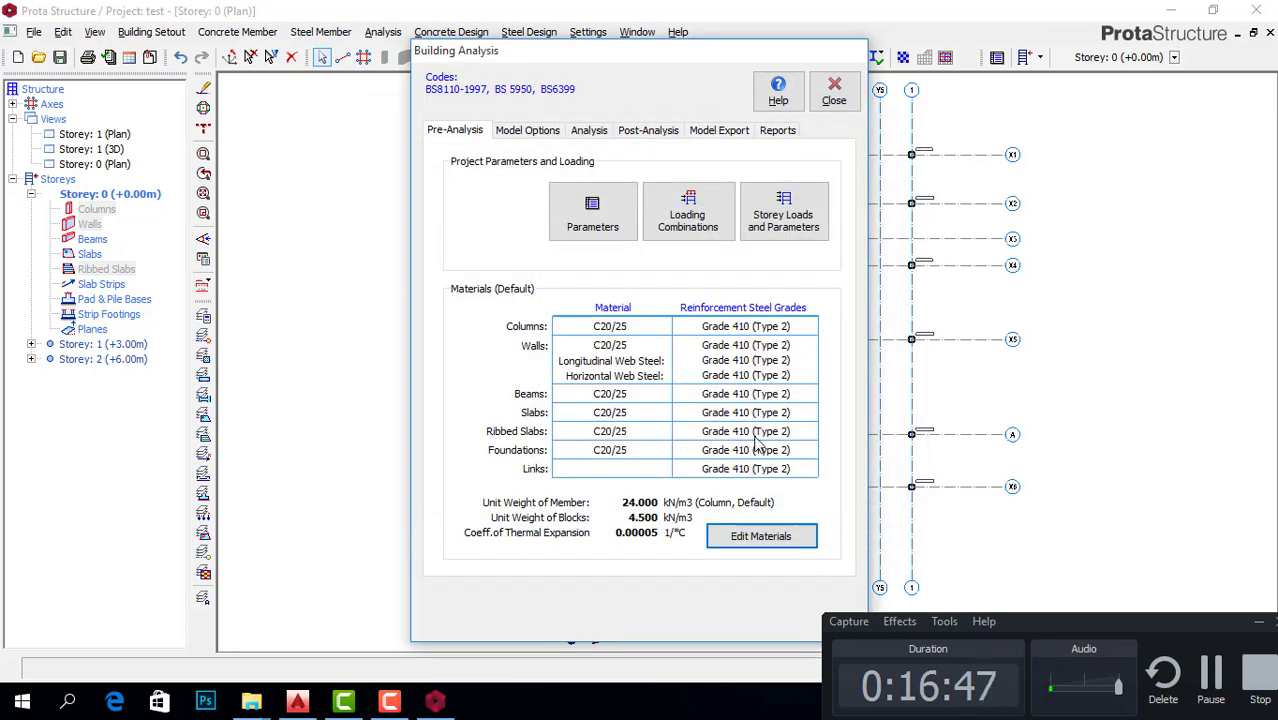
click(832, 92)
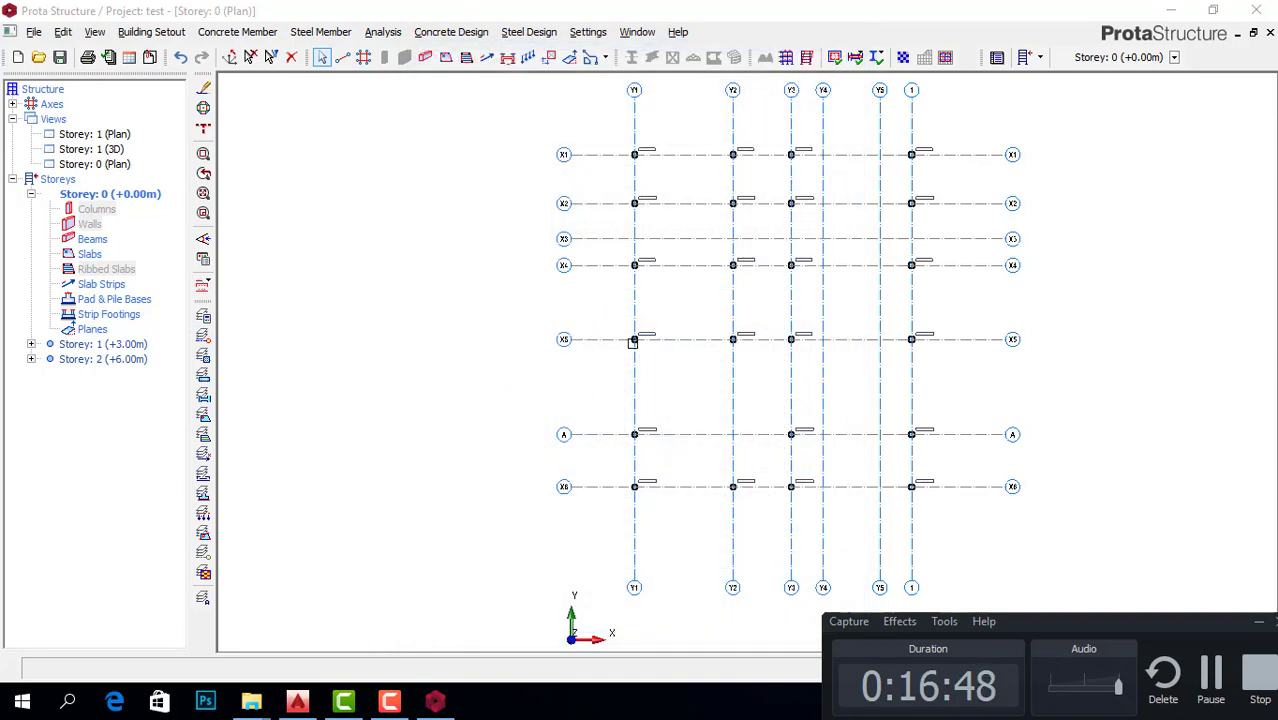
Step: Start a pad base under the Storey 0 column at the intersection of axes X1 and Y1
scroll(617, 149, up, 2)
drag(589, 139, 648, 203)
scroll(616, 148, up, 2)
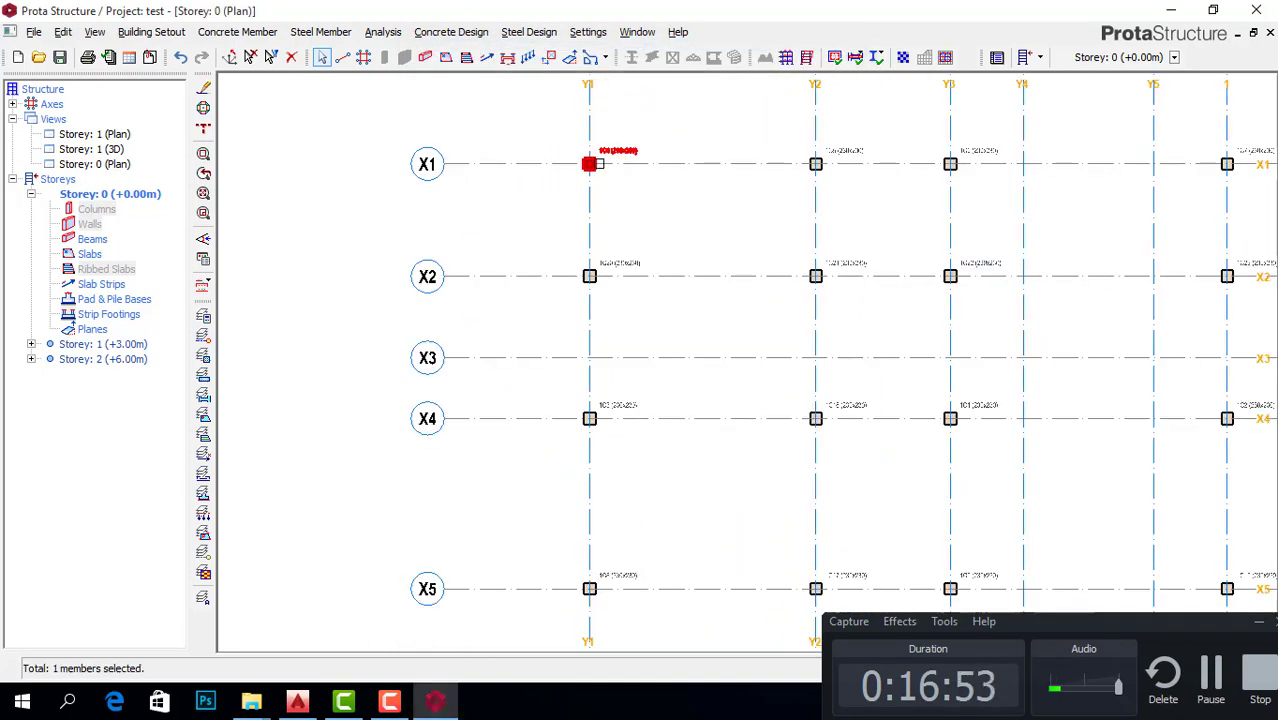
right_click(613, 170)
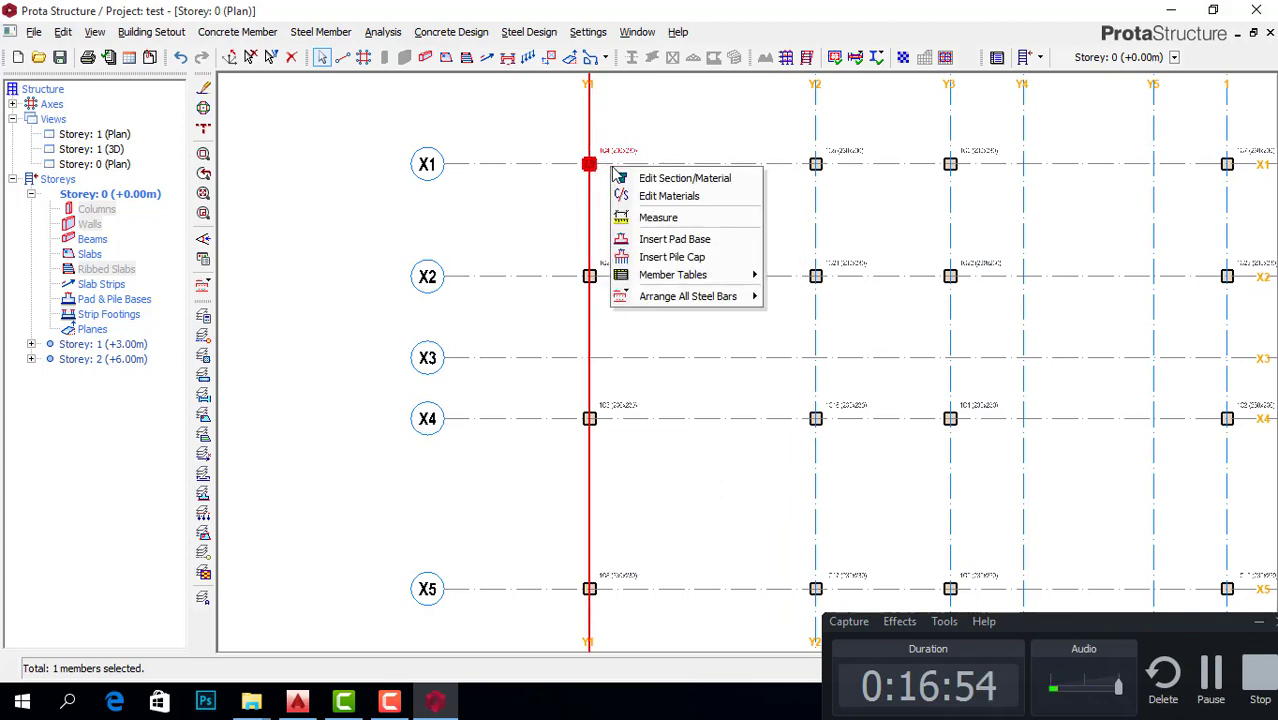
click(672, 240)
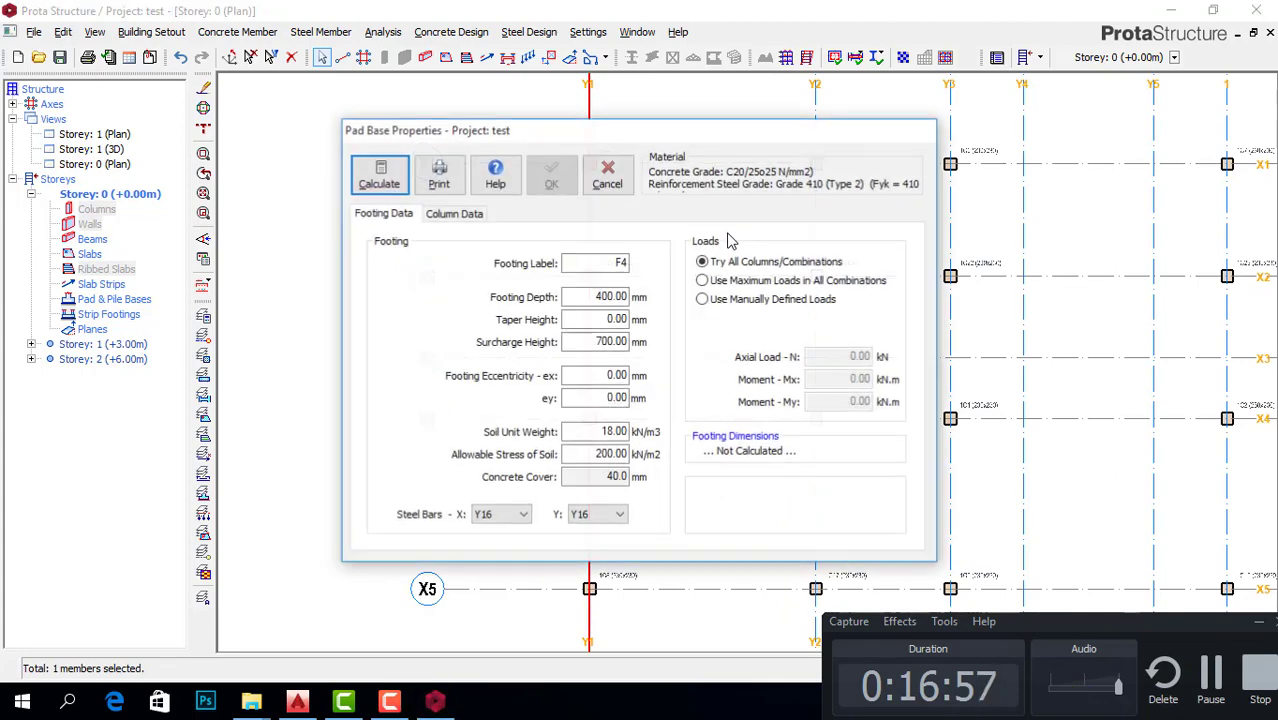
Step: Set the pad base's footing depth to 350 mm and the allowable stress of soil to 150 kN/m2
double_click(606, 296)
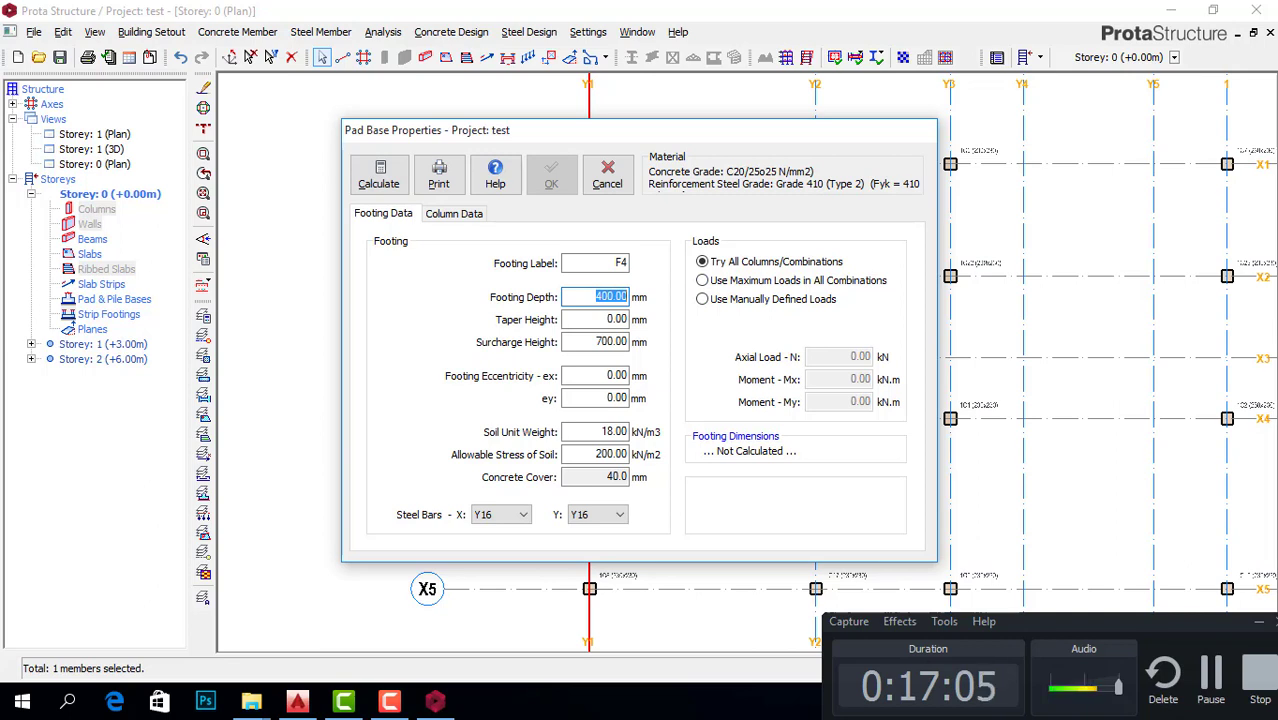
click(1257, 622)
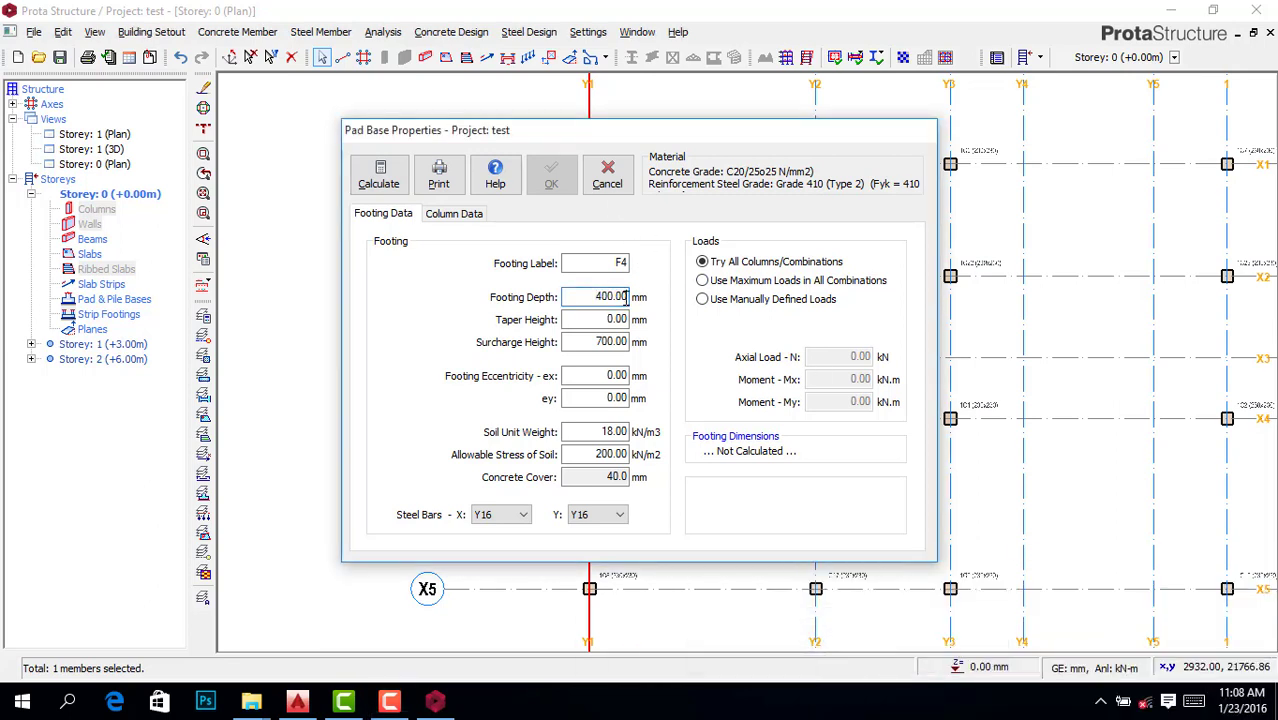
drag(627, 297, 522, 291)
double_click(614, 456)
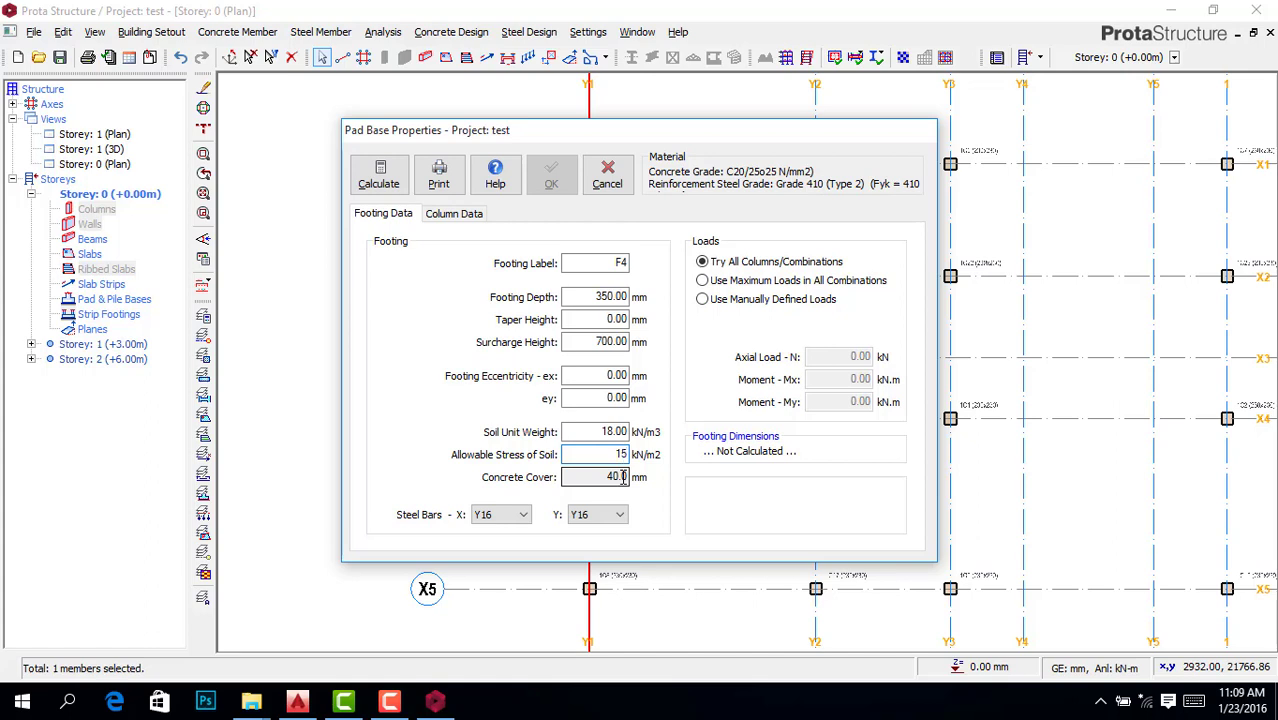
text(150)
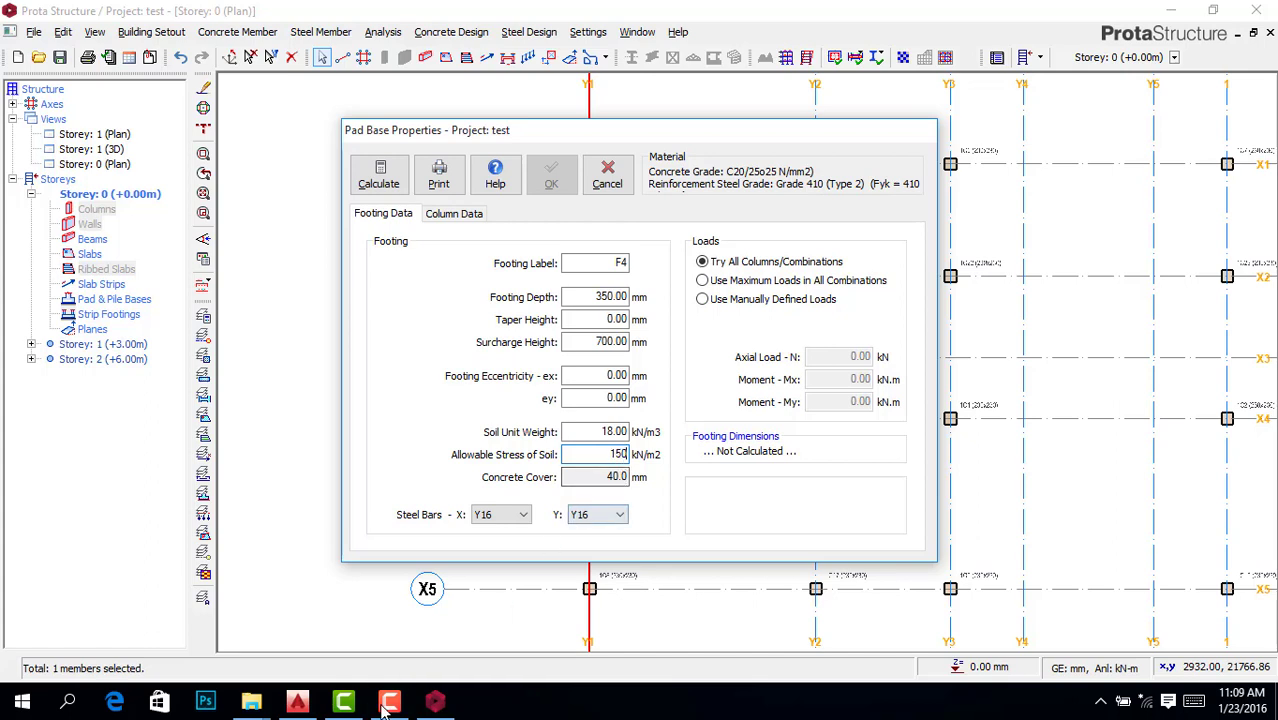
Step: Set the pad base's steel bars to Y12 in both the X and Y directions
click(388, 703)
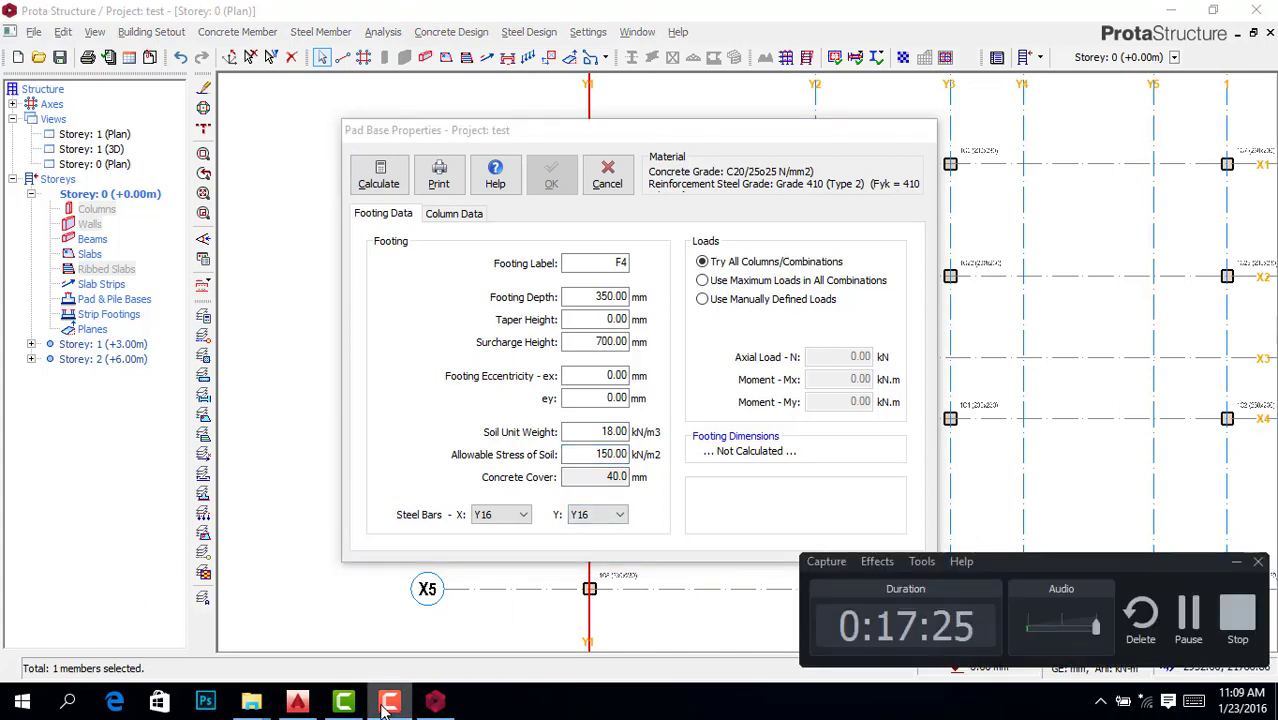
click(515, 515)
click(500, 531)
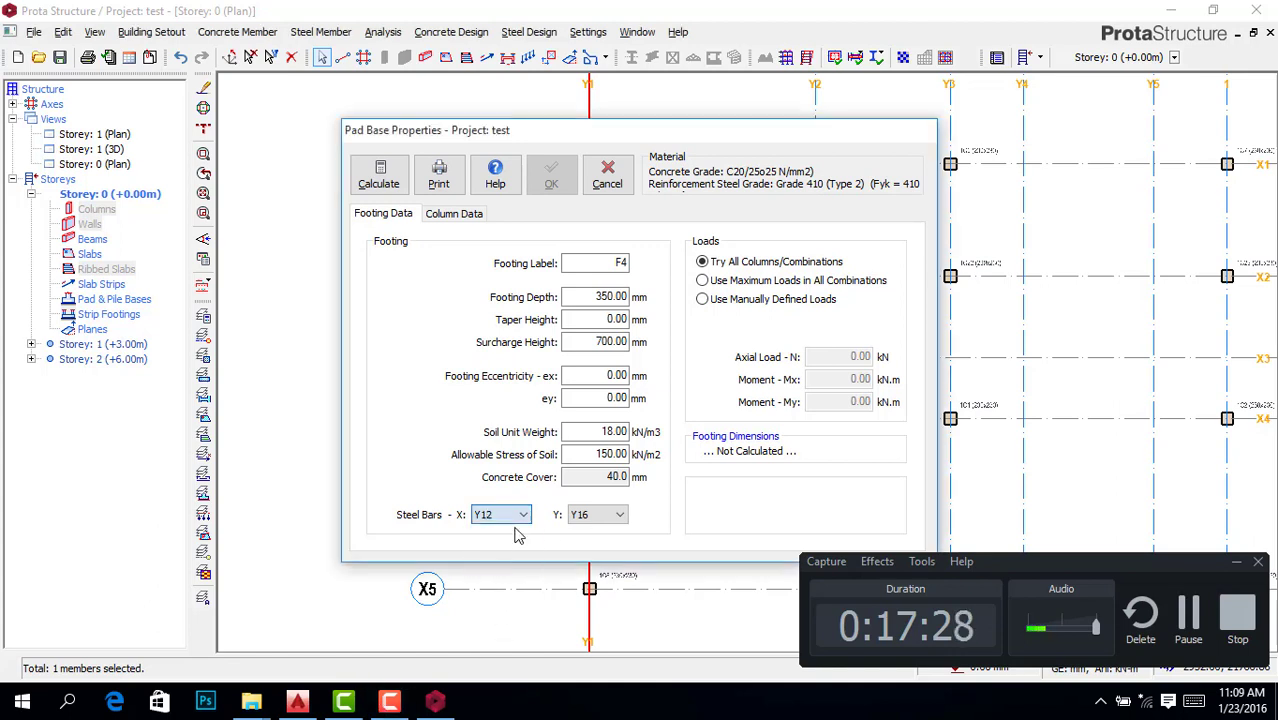
click(628, 521)
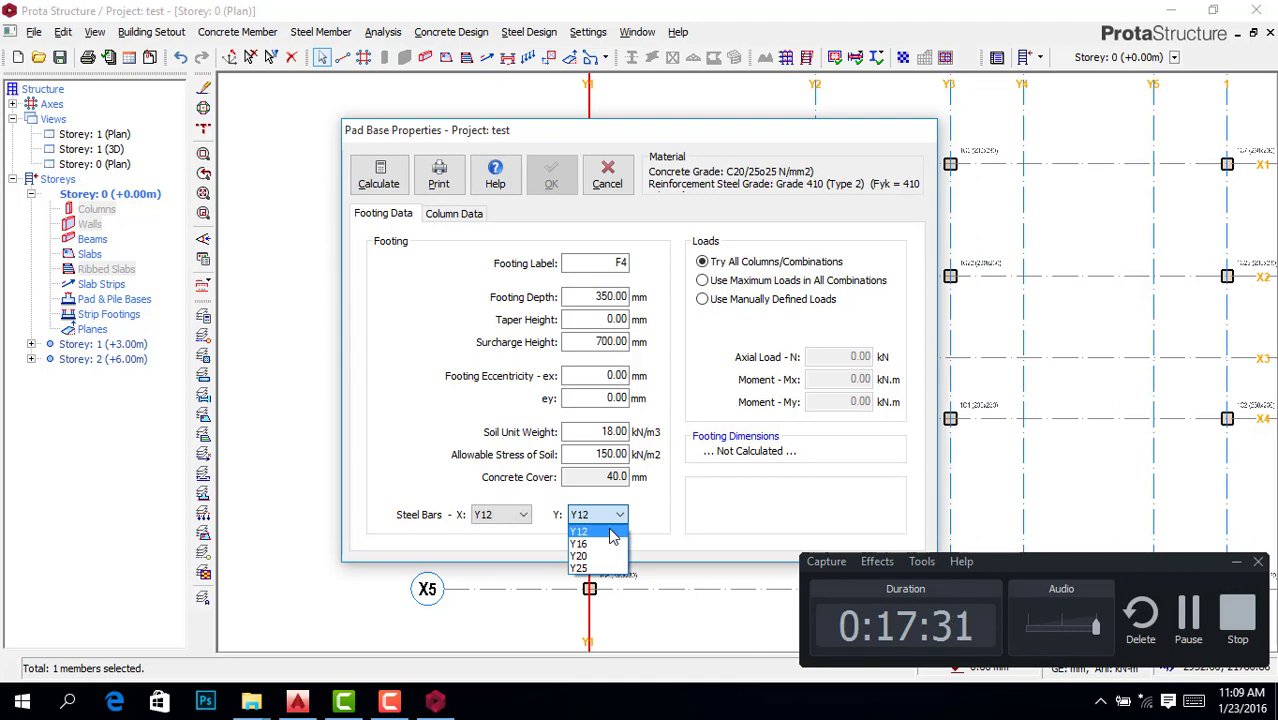
click(598, 531)
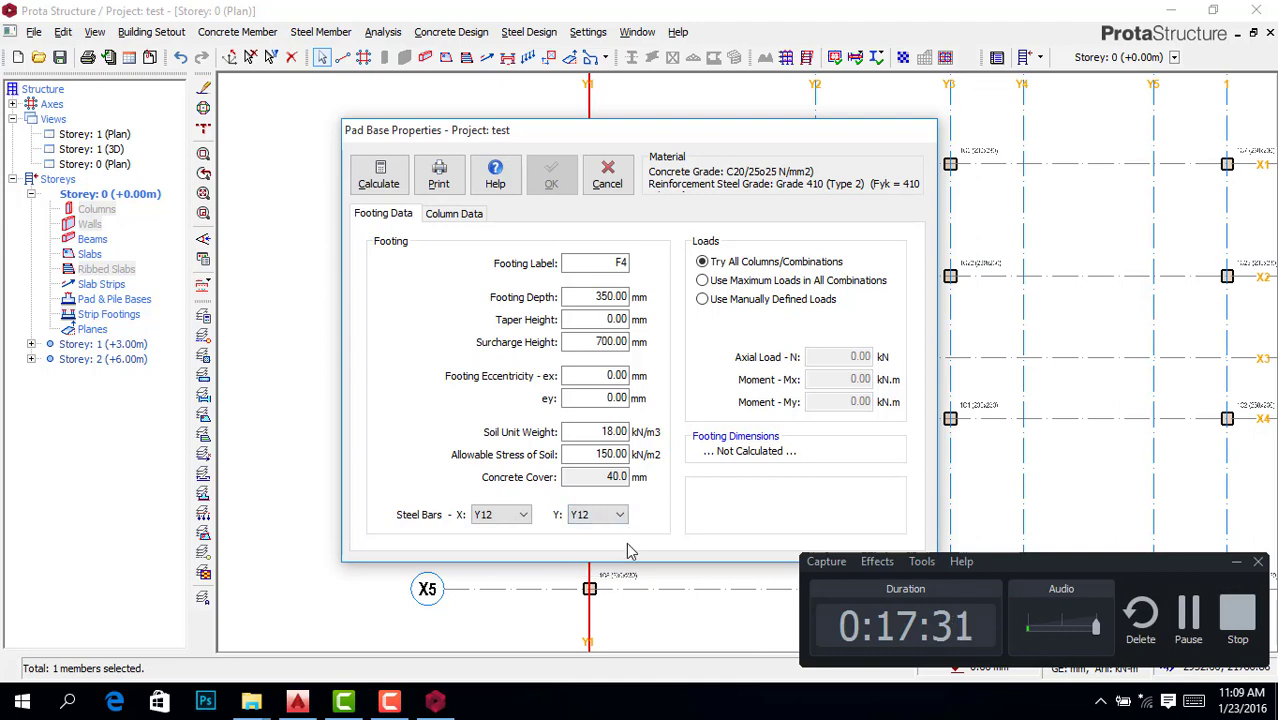
Step: Calculate the pad base design, accept the results and create the footing under the column at X1 and Y1
click(393, 174)
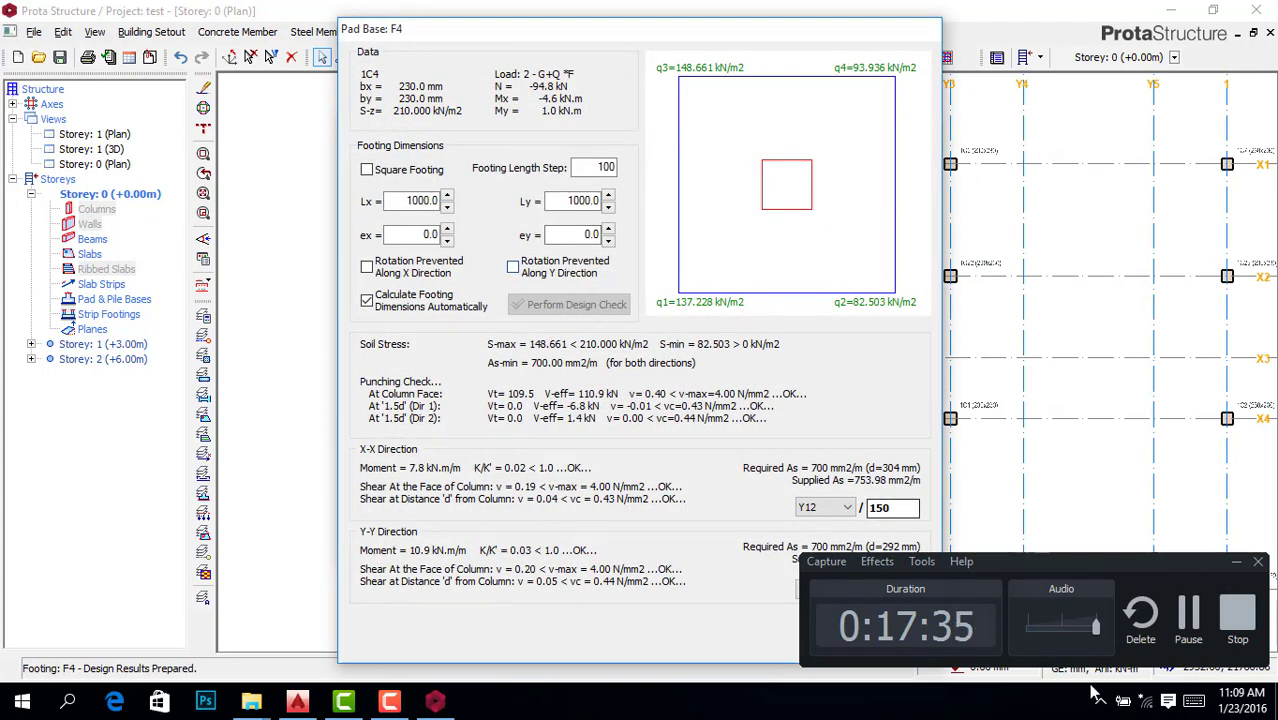
drag(1188, 566, 1179, 633)
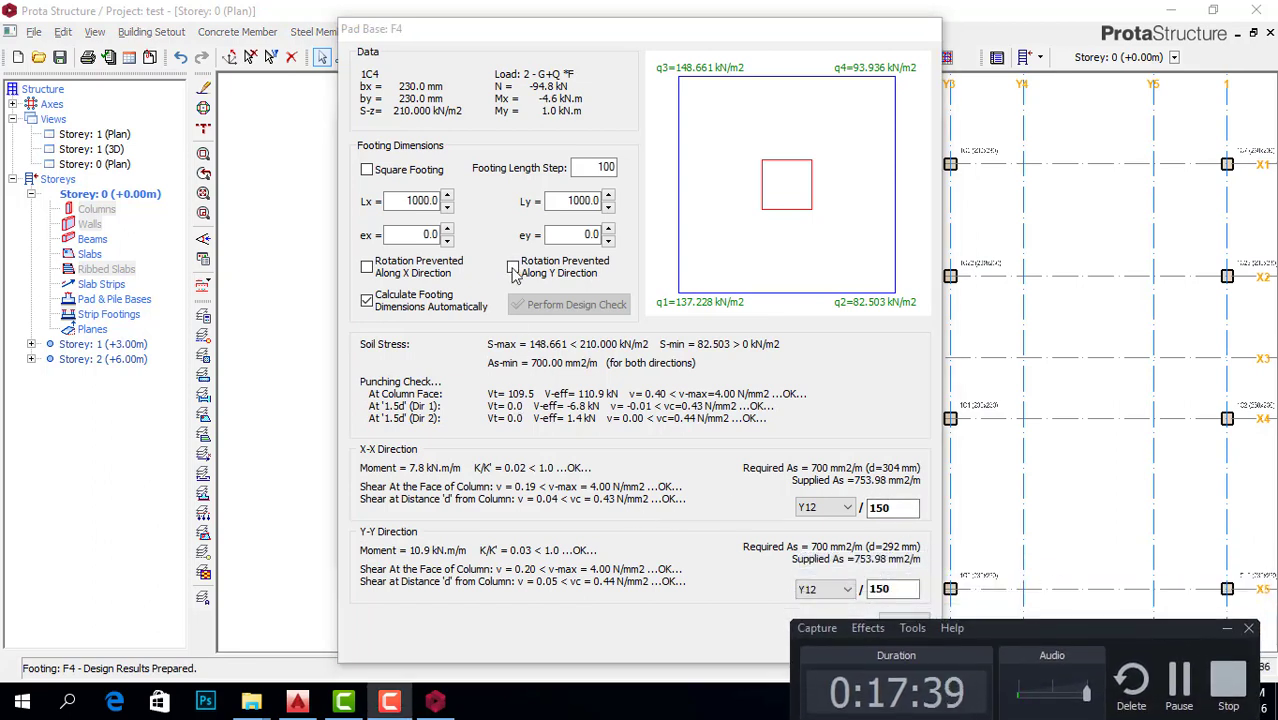
click(775, 44)
drag(772, 44, 630, 30)
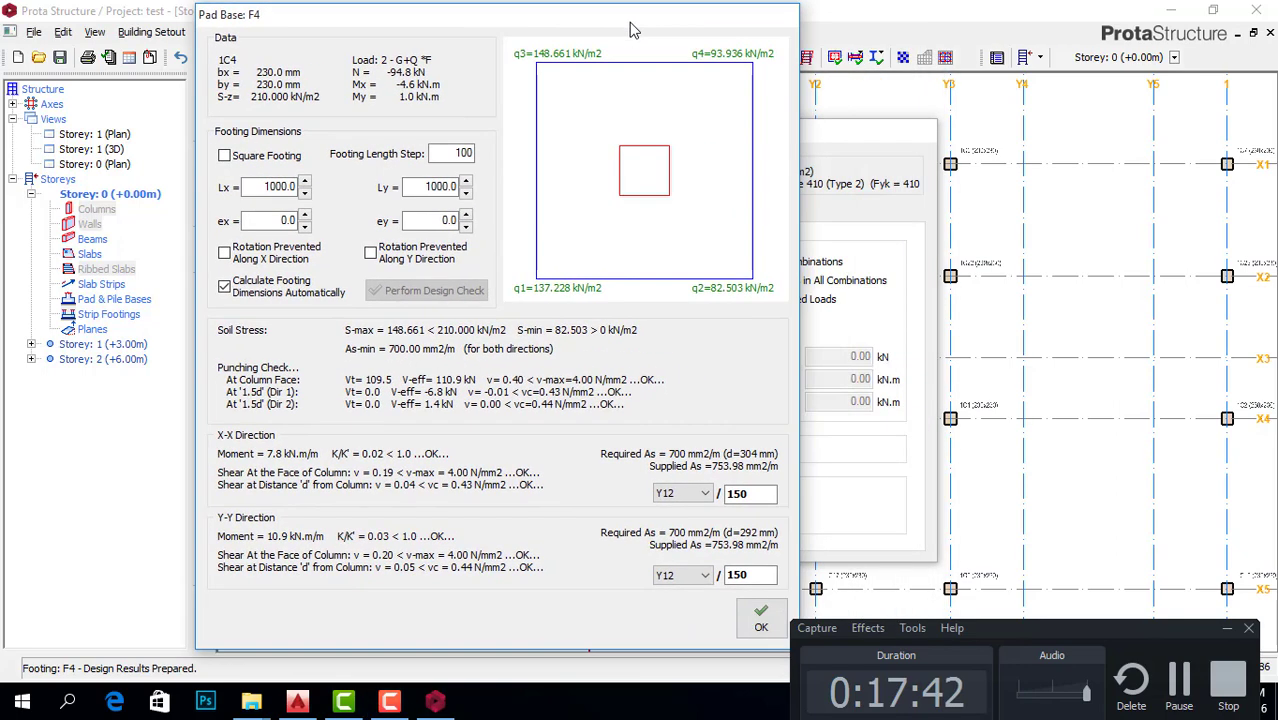
click(779, 617)
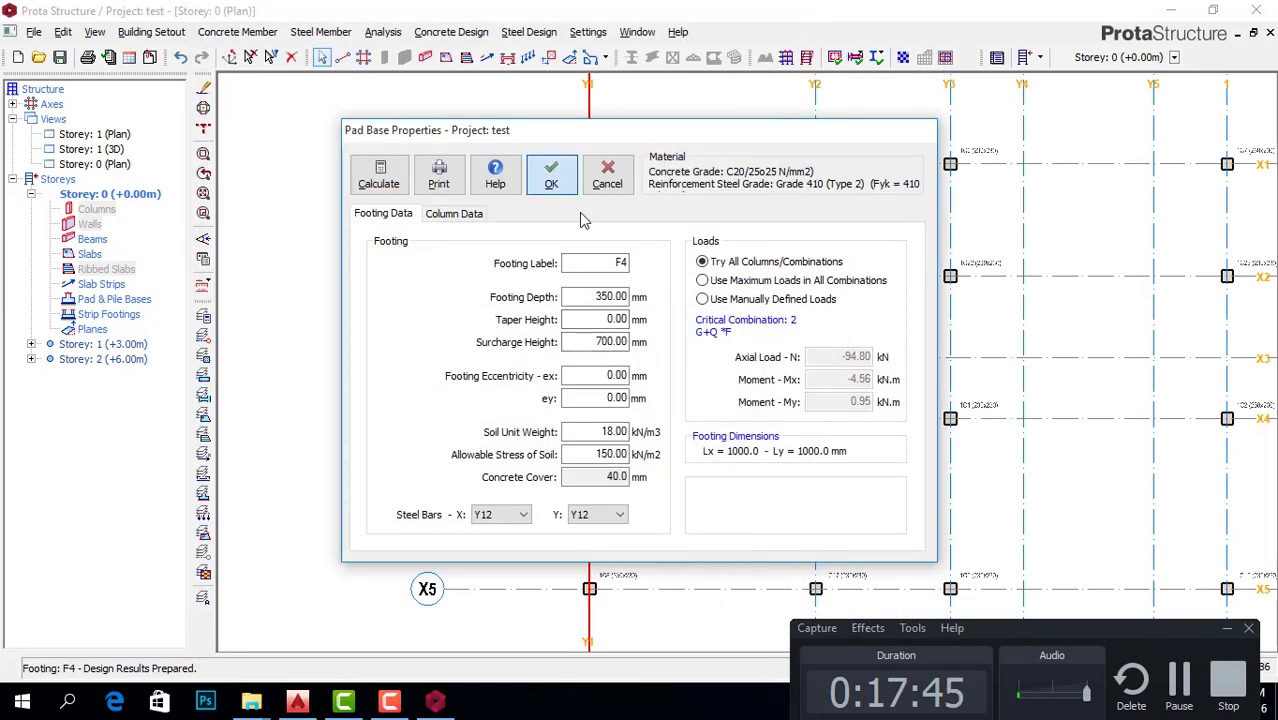
key(Return)
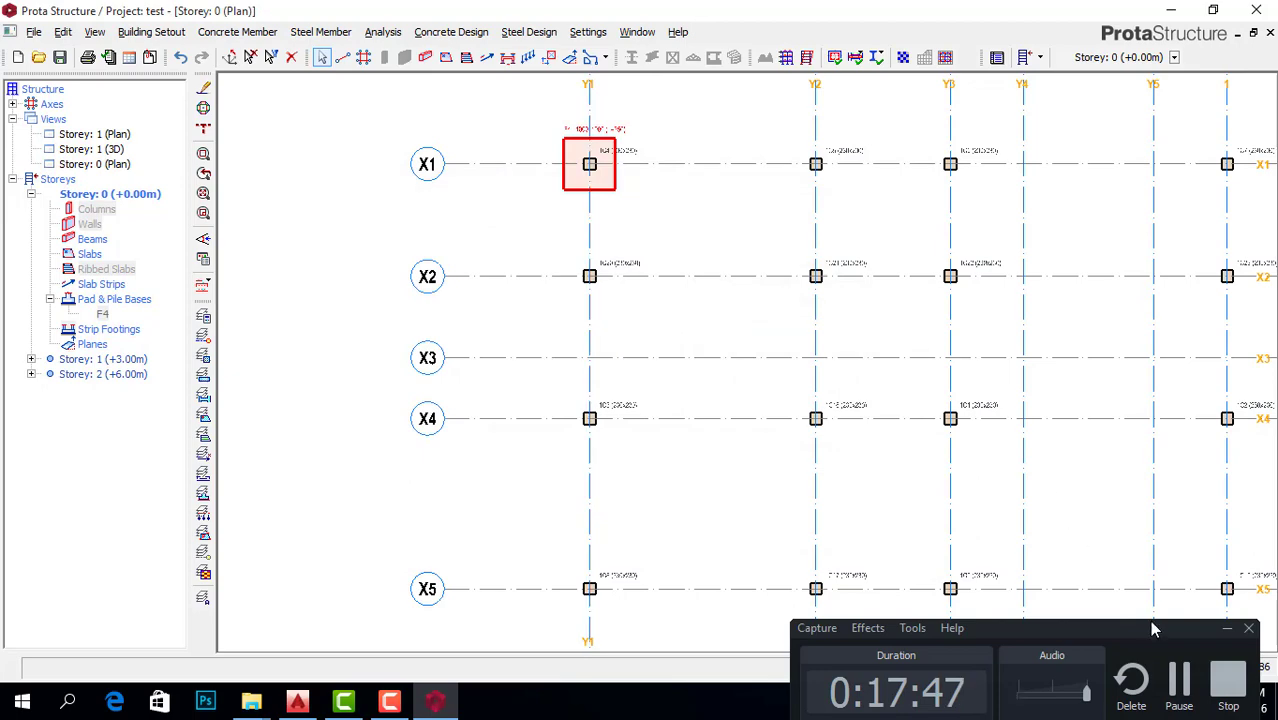
Step: Select all Storey 0 columns except the one at axes X1 and Y1 that already has a pad base
scroll(522, 302, down, 2)
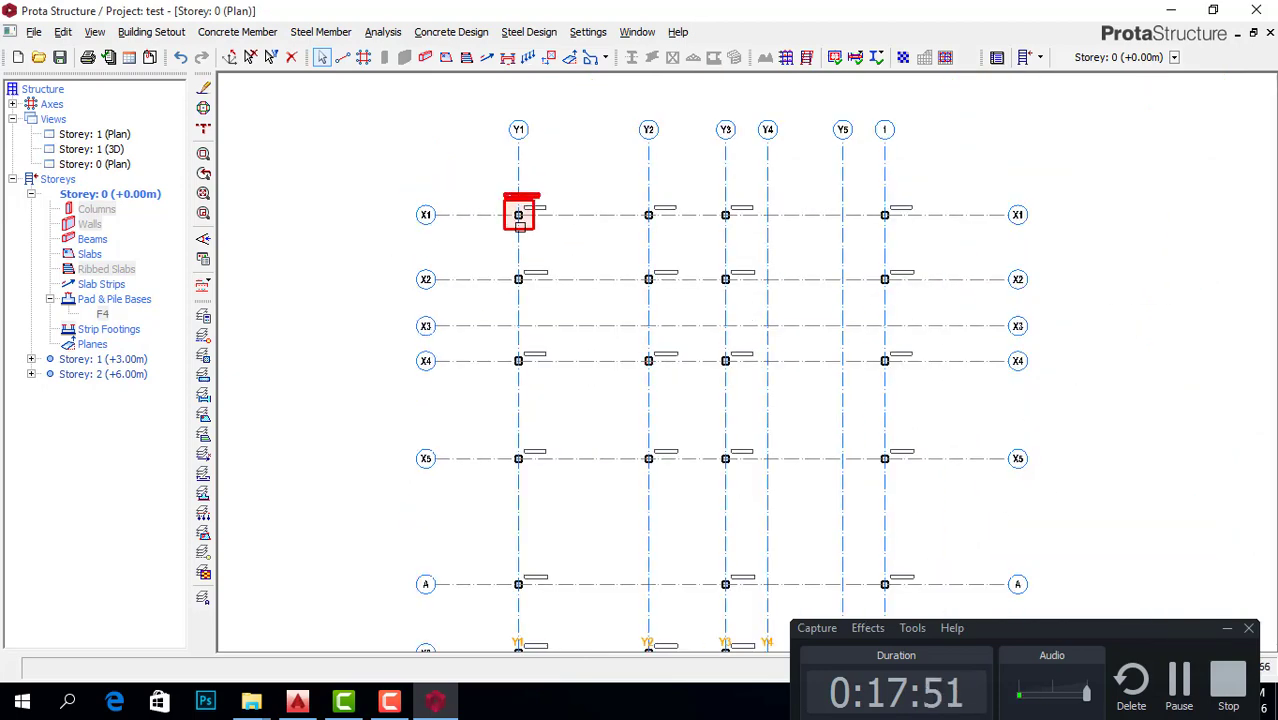
scroll(479, 201, down, 1)
scroll(478, 201, up, 3)
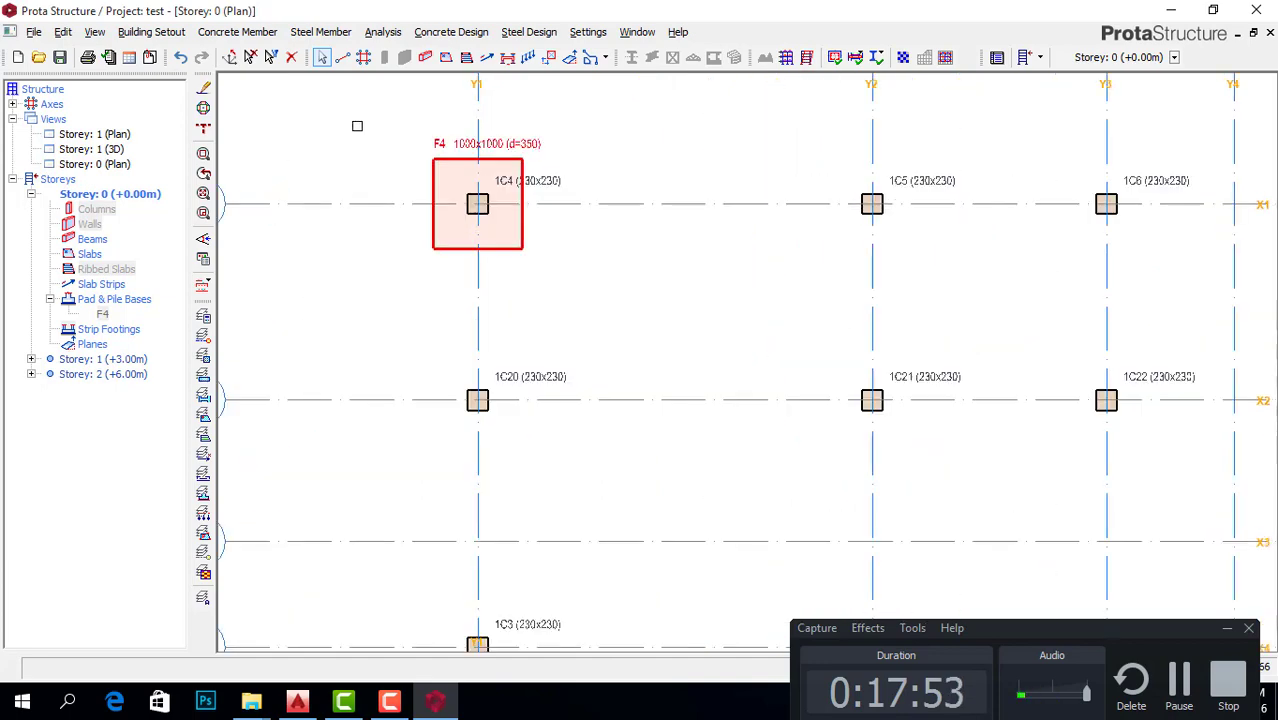
scroll(465, 179, down, 2)
scroll(490, 190, down, 1)
scroll(531, 177, down, 1)
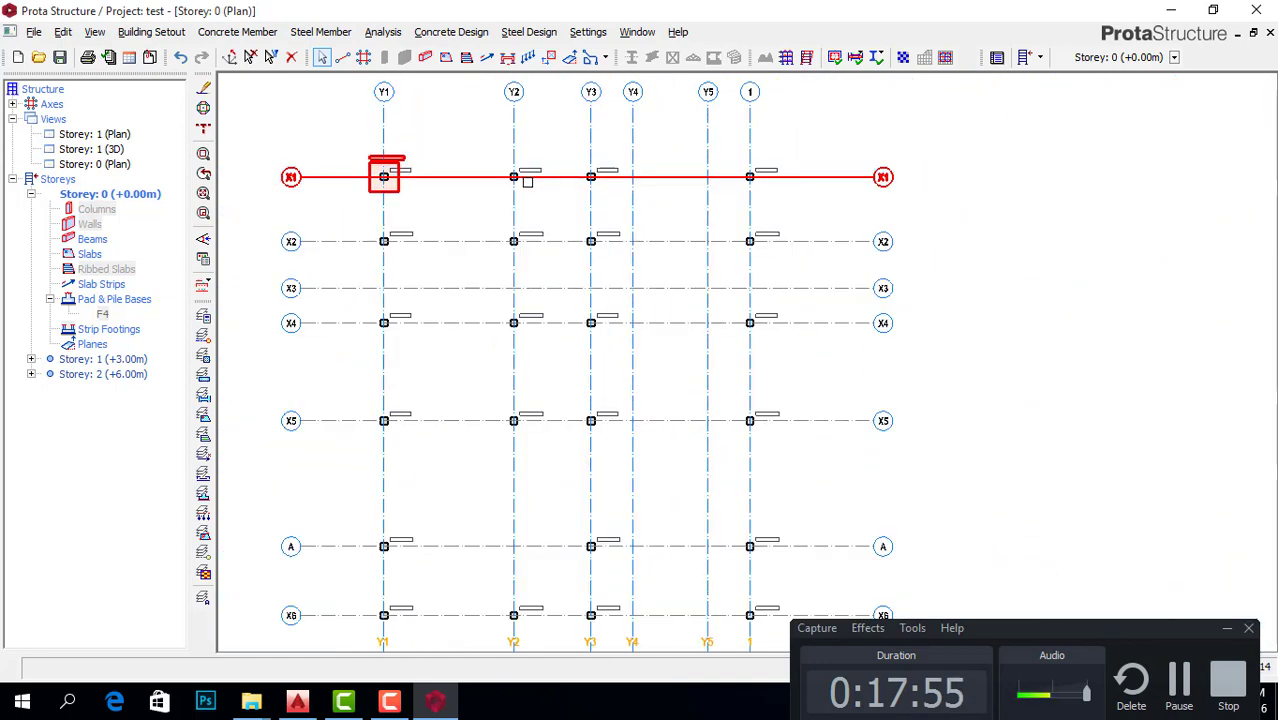
scroll(479, 108, down, 1)
drag(465, 123, 688, 480)
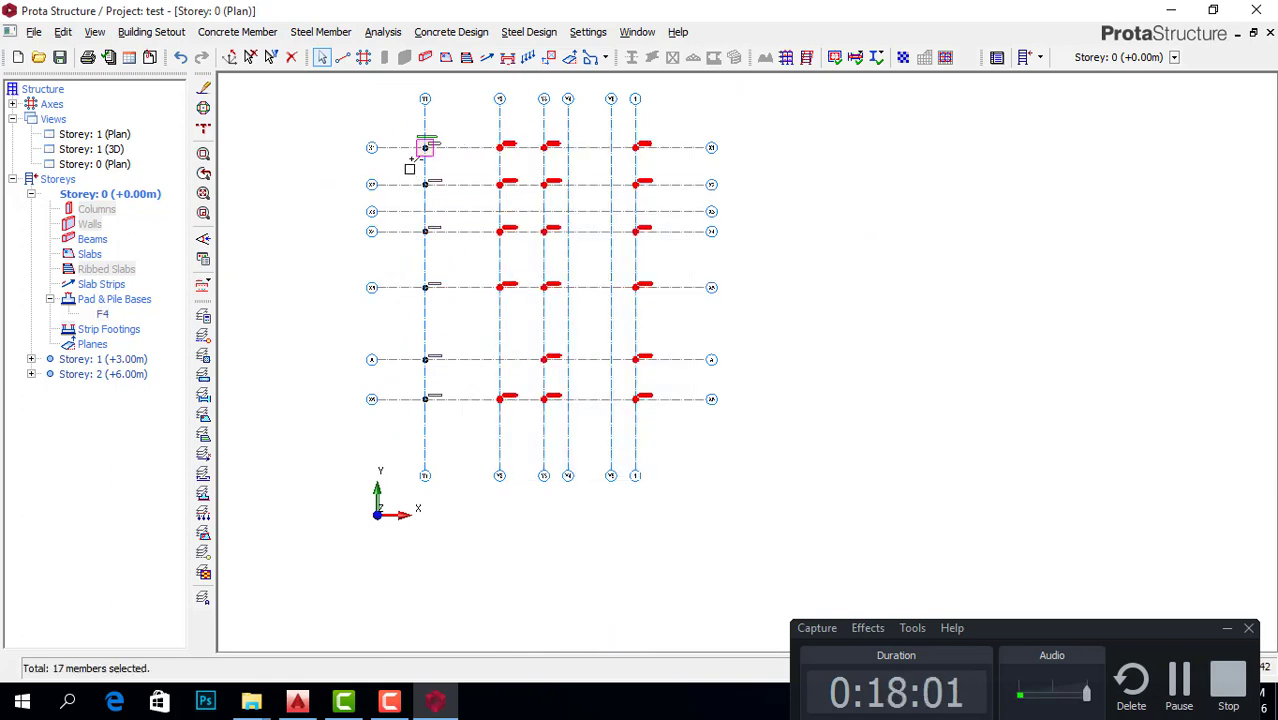
drag(450, 384, 490, 418)
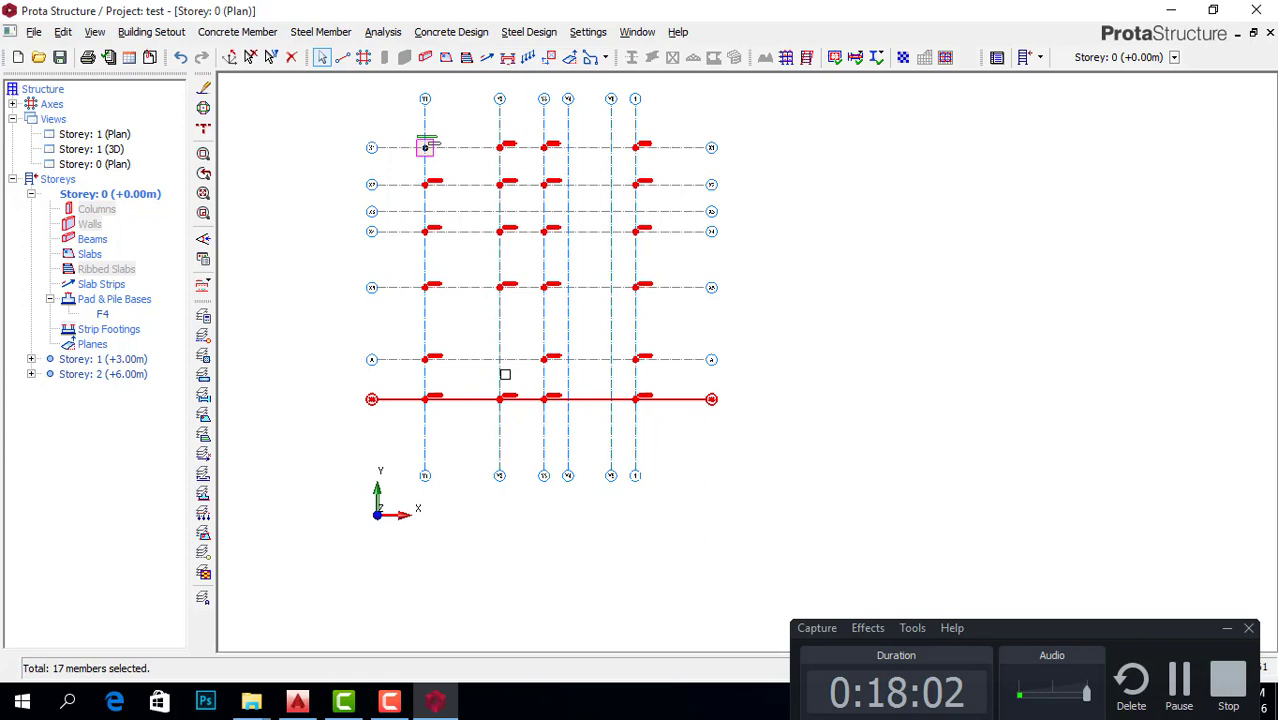
Step: Insert pad bases under the selected columns with Create Typical Footing for the Selected Columns disabled, accepting each footing's design
right_click(538, 310)
click(615, 404)
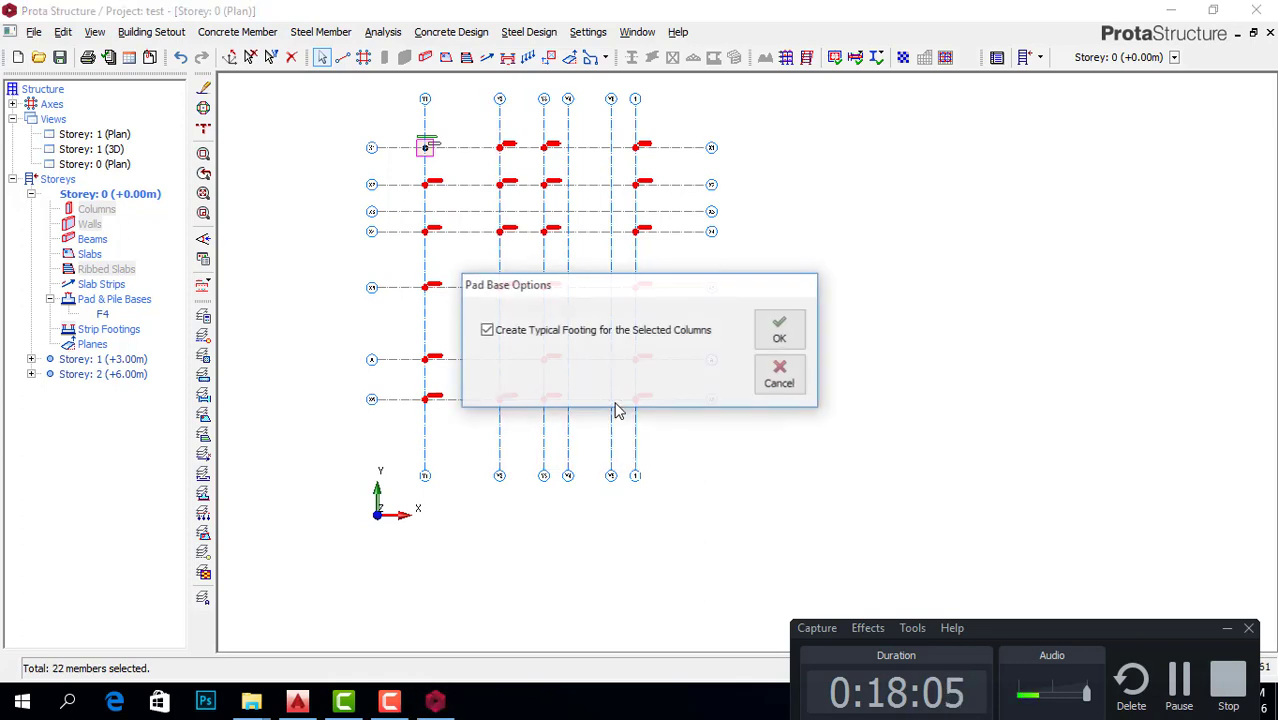
click(487, 331)
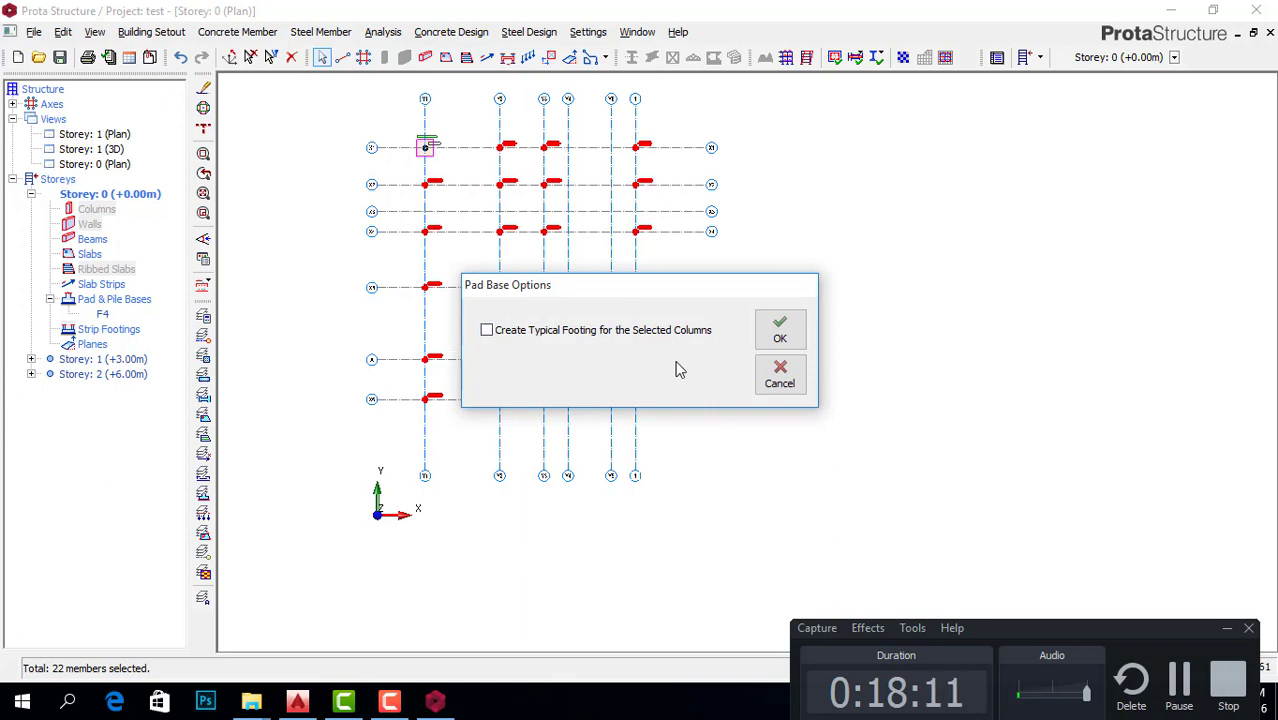
click(780, 330)
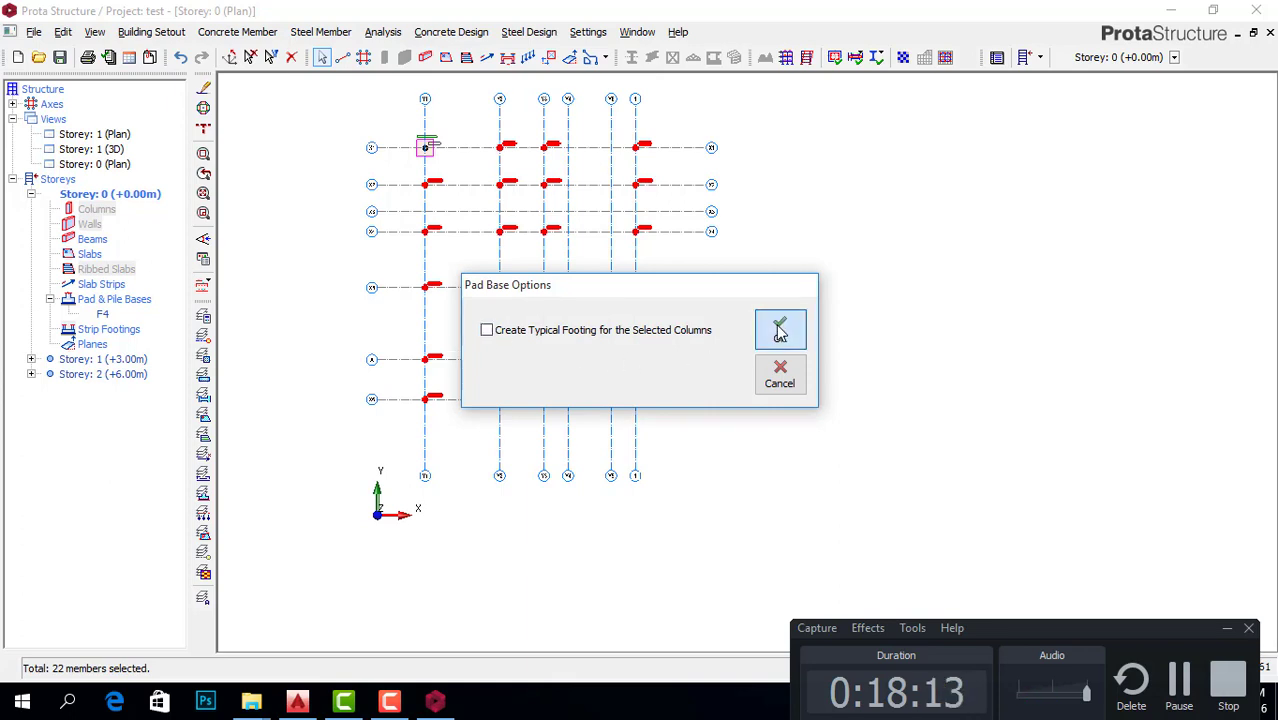
click(780, 330)
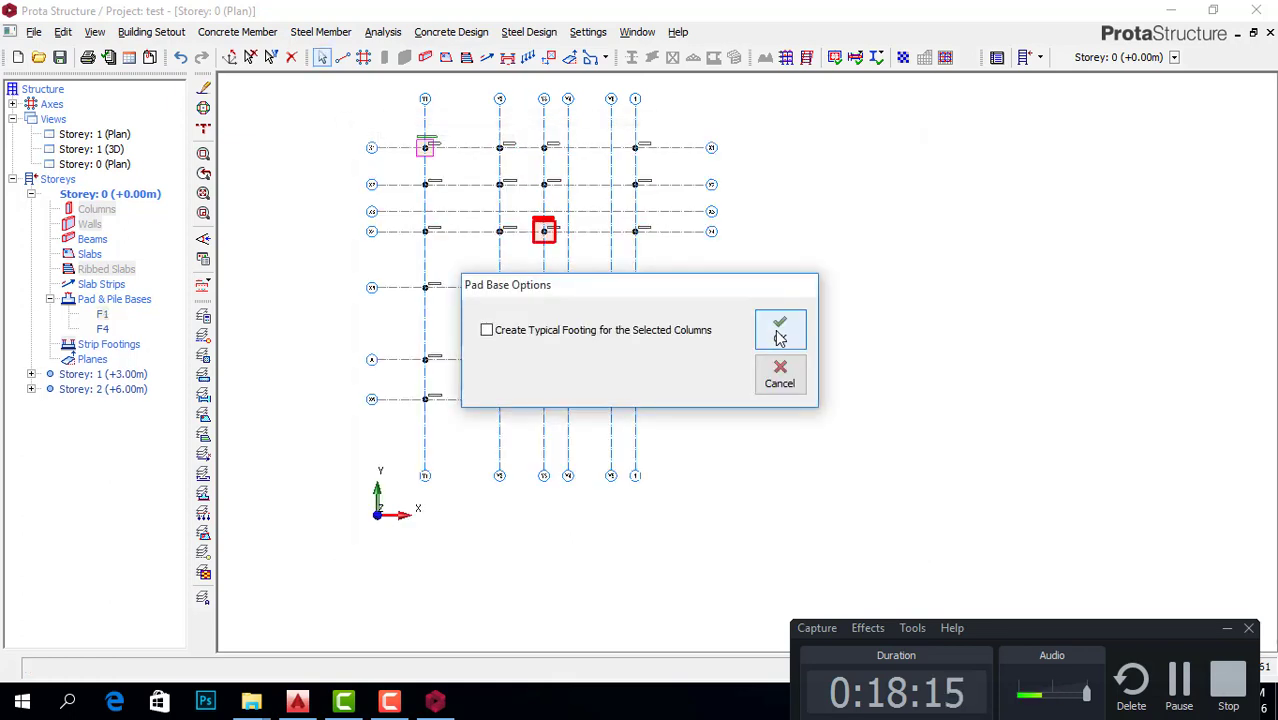
click(780, 332)
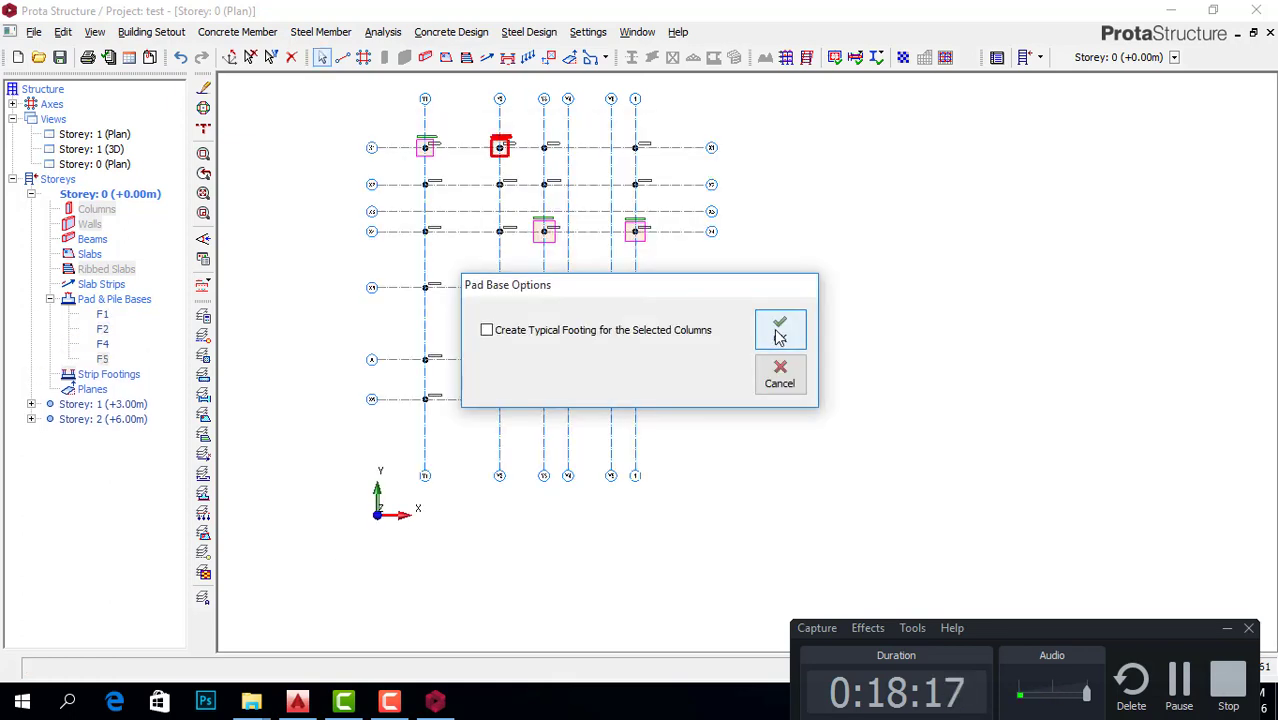
click(780, 335)
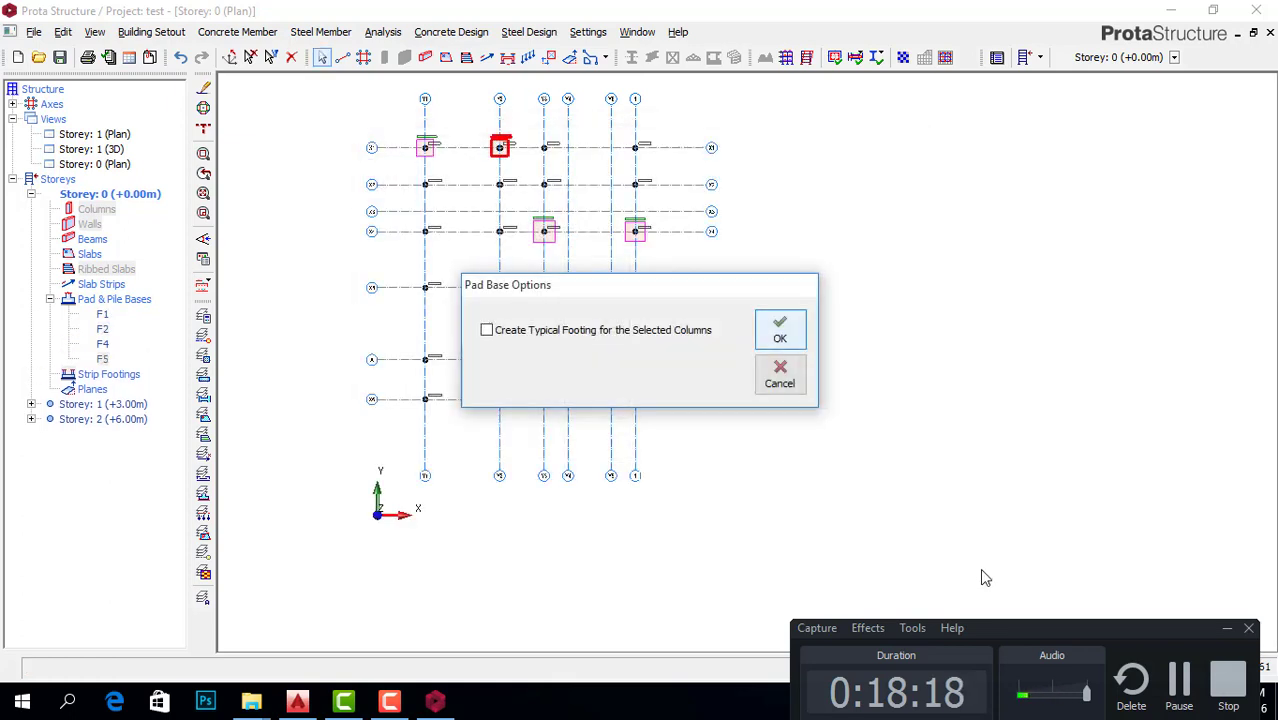
click(1218, 670)
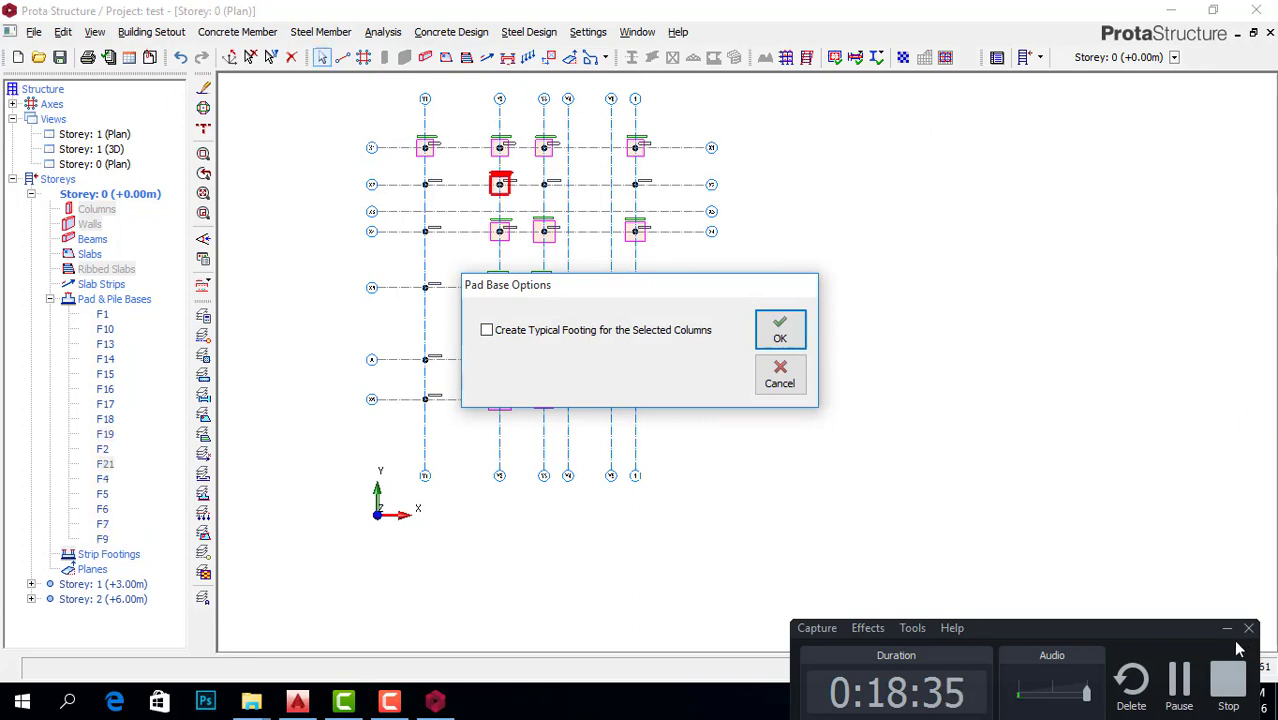
click(1193, 680)
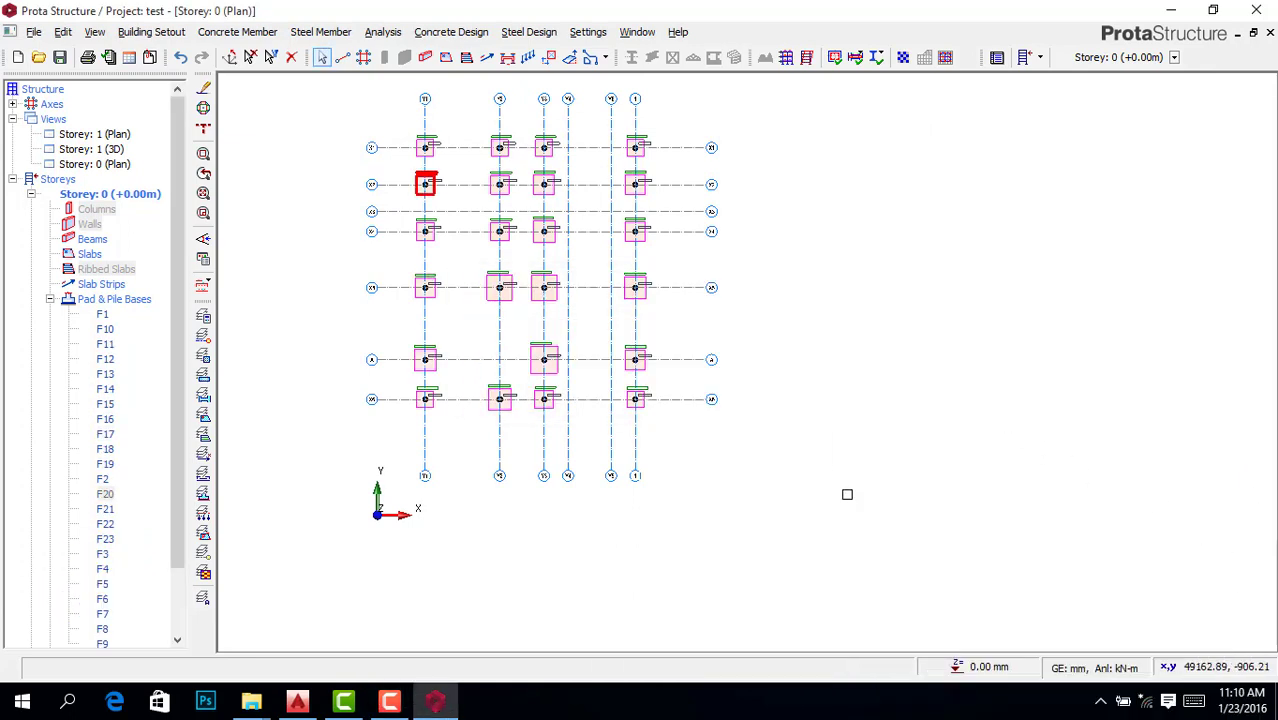
click(389, 701)
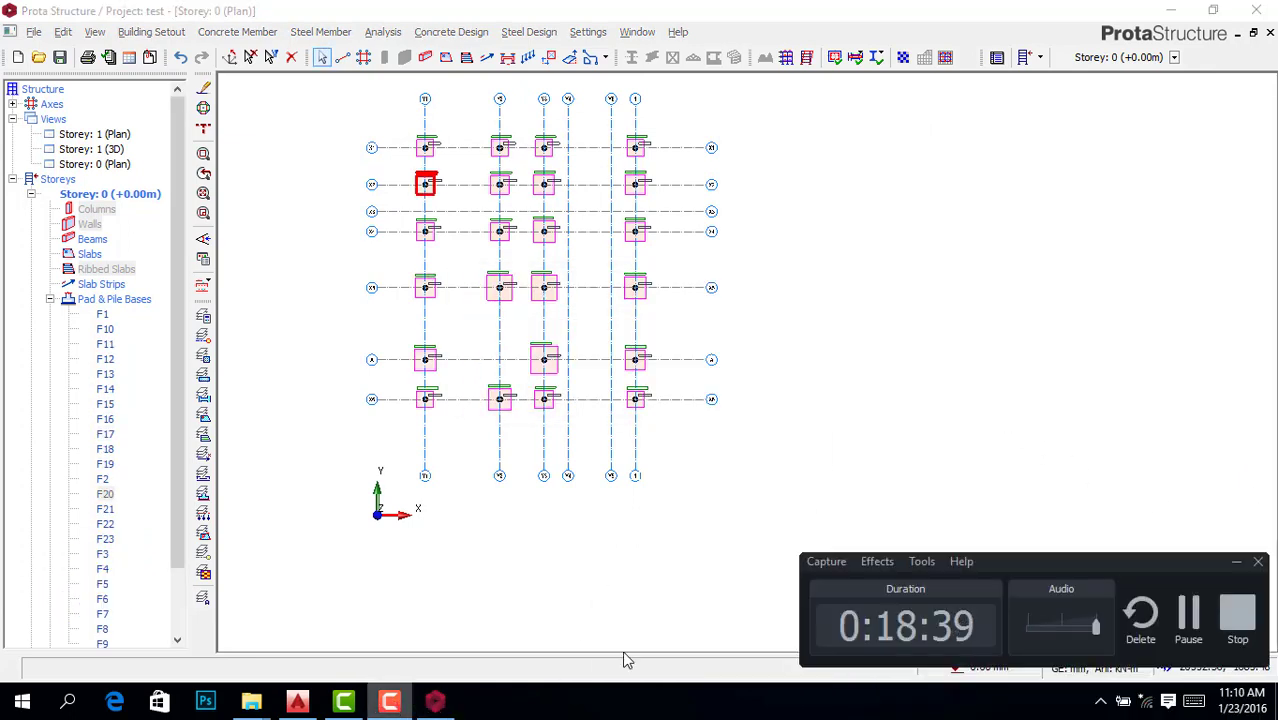
drag(1078, 566, 1079, 613)
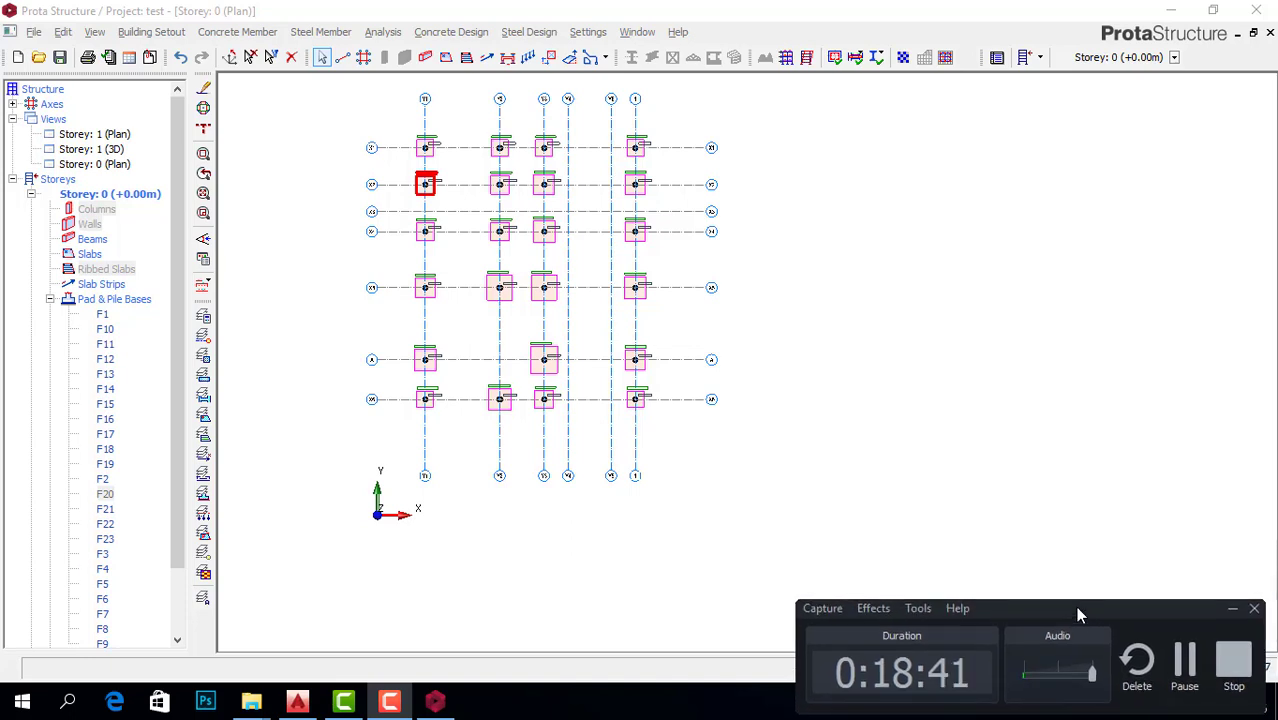
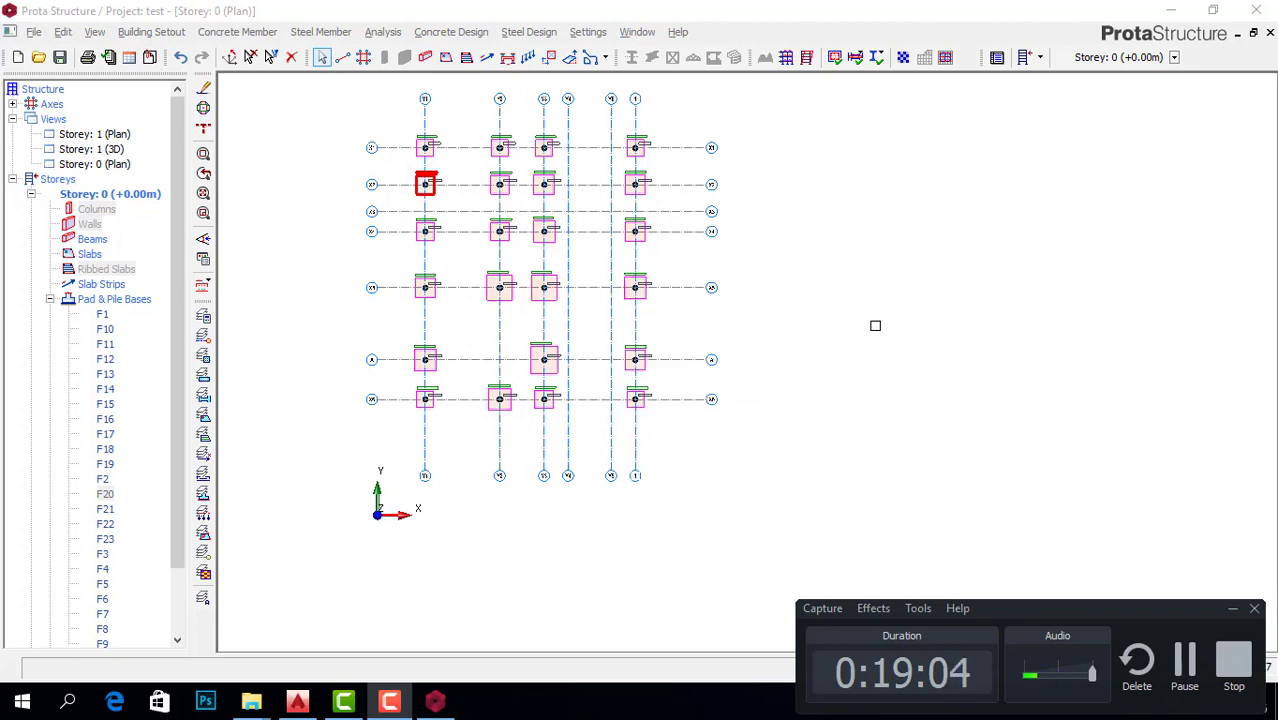
click(458, 34)
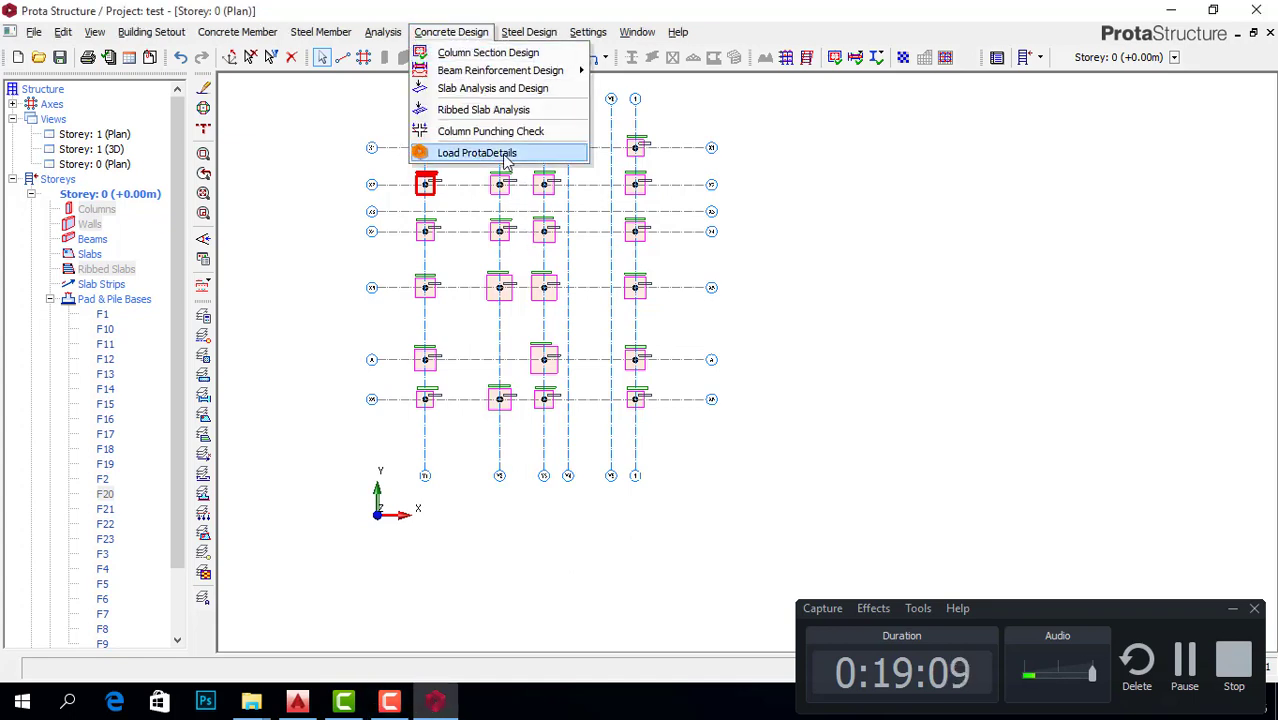
click(490, 153)
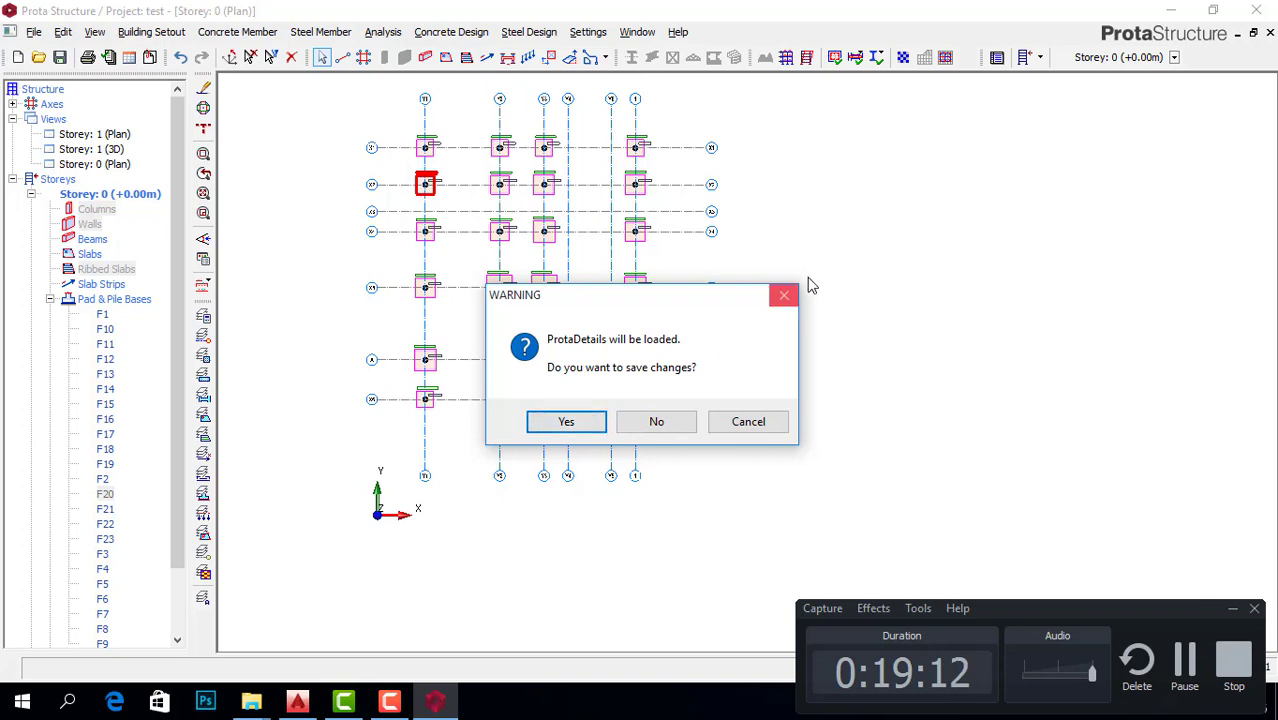
click(784, 295)
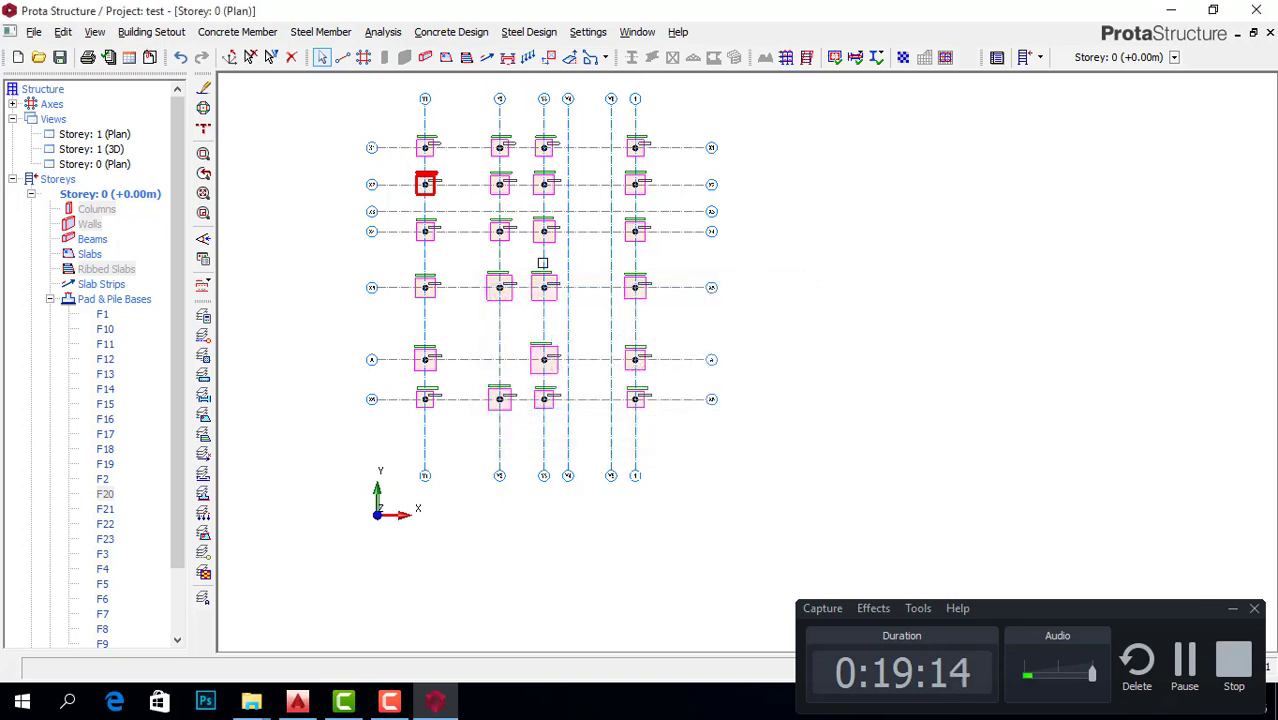
Step: Save the project and load it in ProtaDetails
click(60, 57)
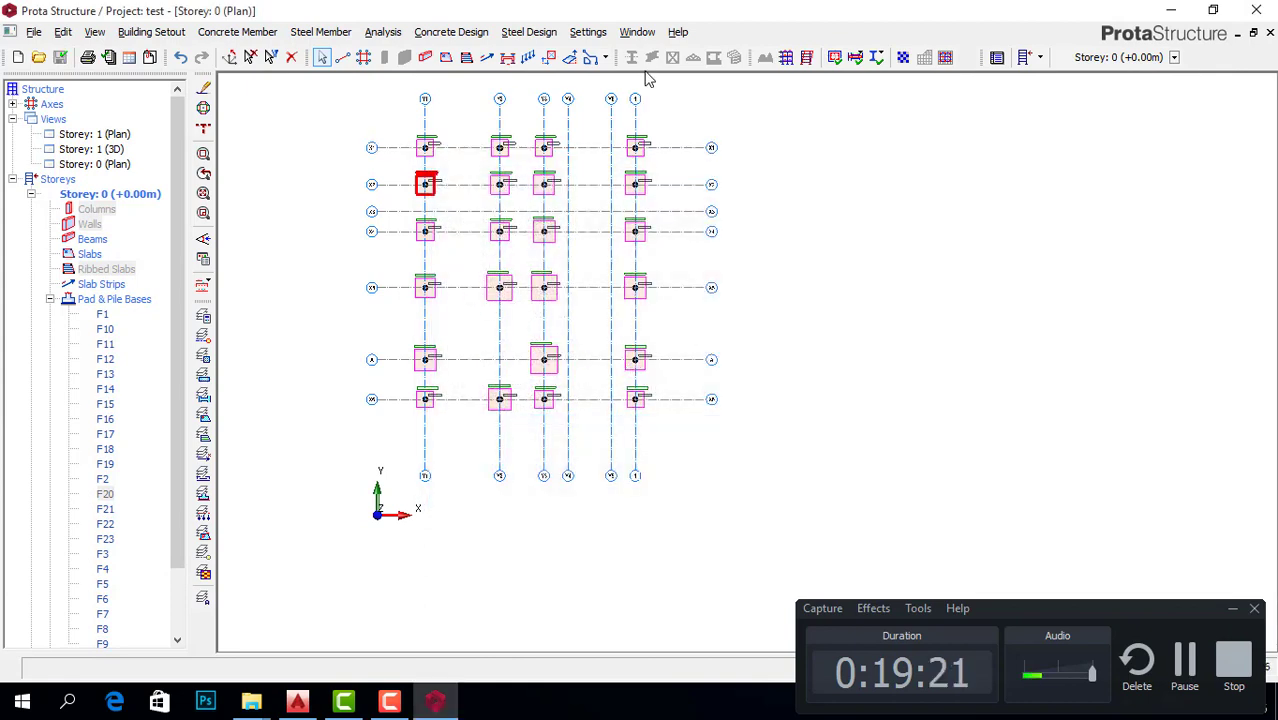
click(468, 38)
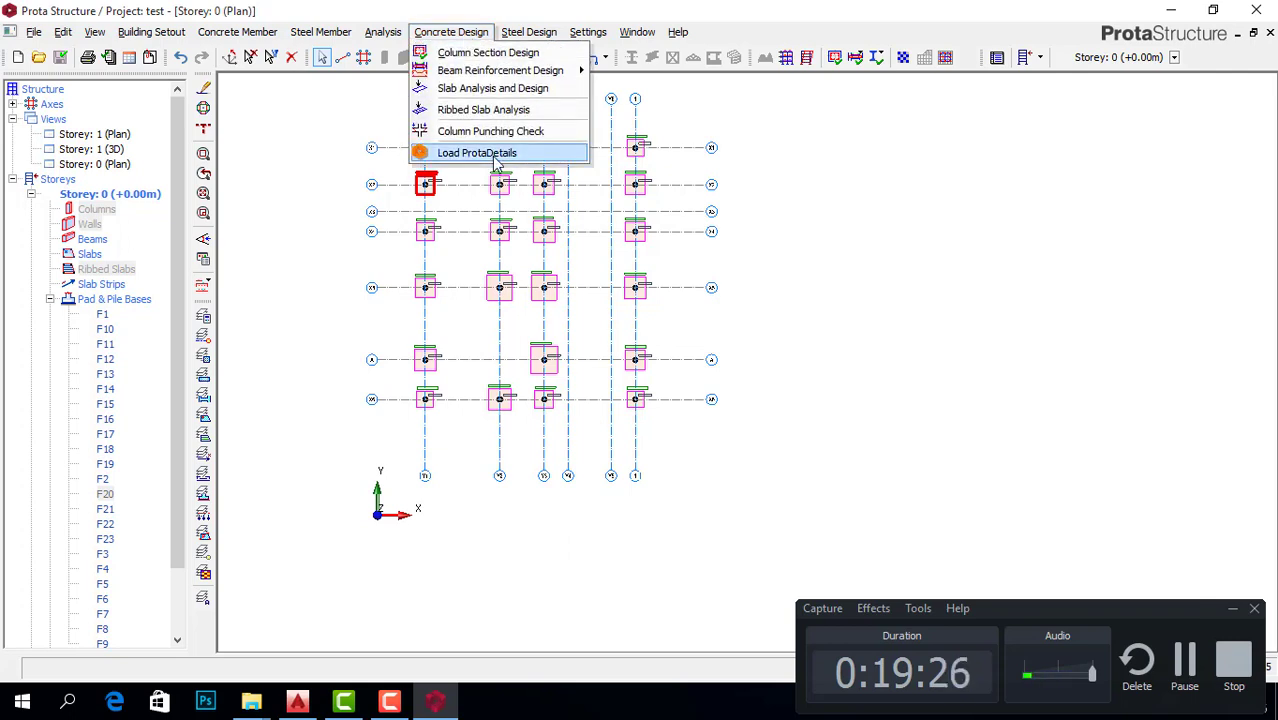
click(495, 158)
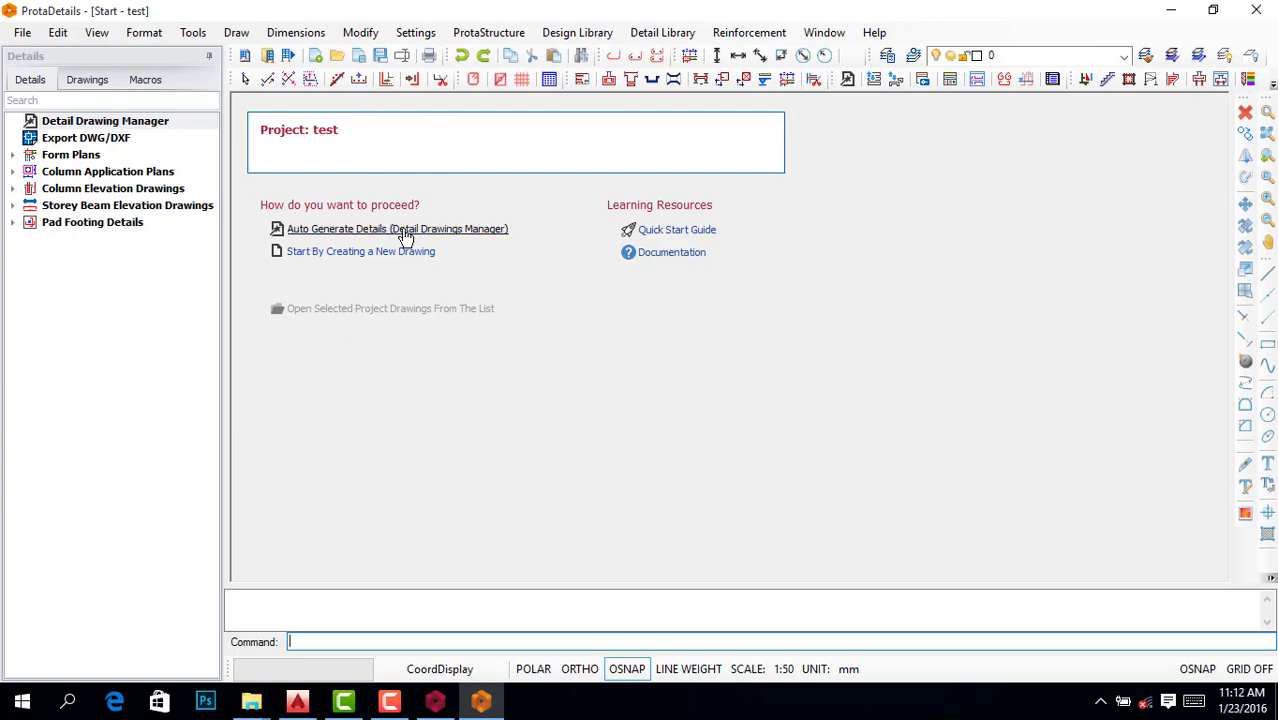
Step: Auto-generate the detail drawings for all storeys with Form Plan Side Dimensions and Show No. of Bars in Bar Label enabled, inserted near the origin
click(338, 233)
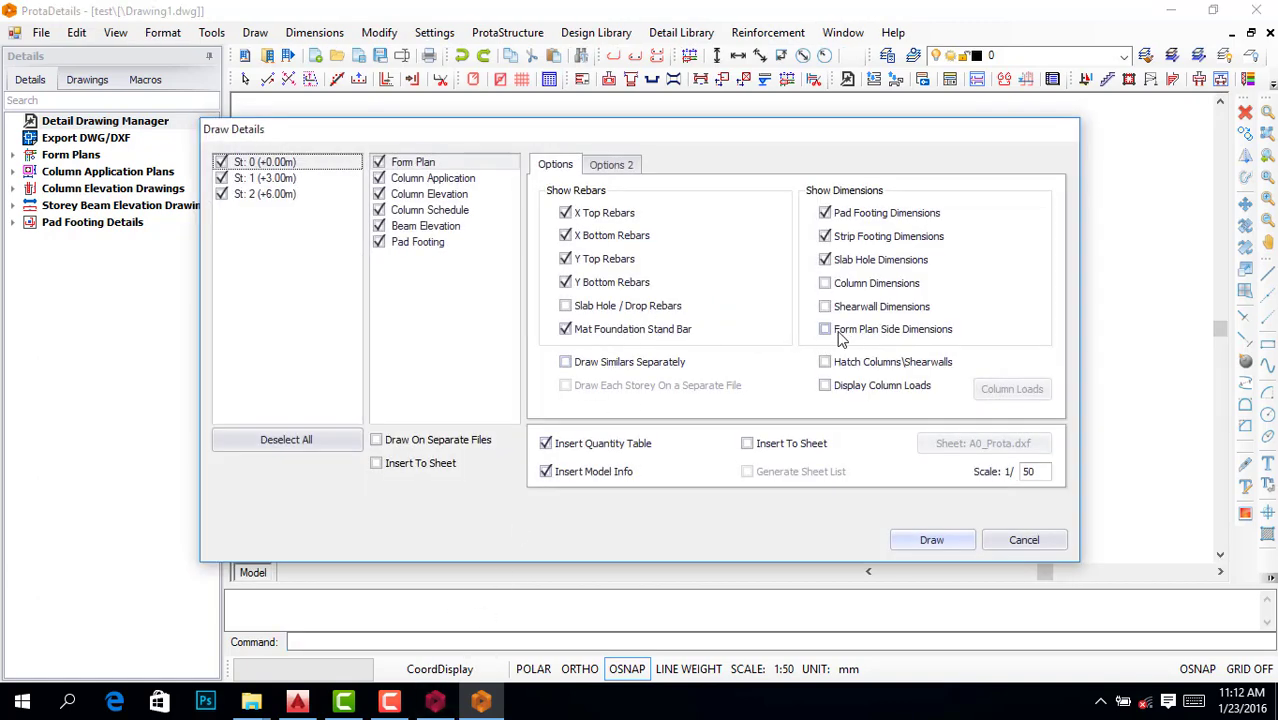
click(825, 331)
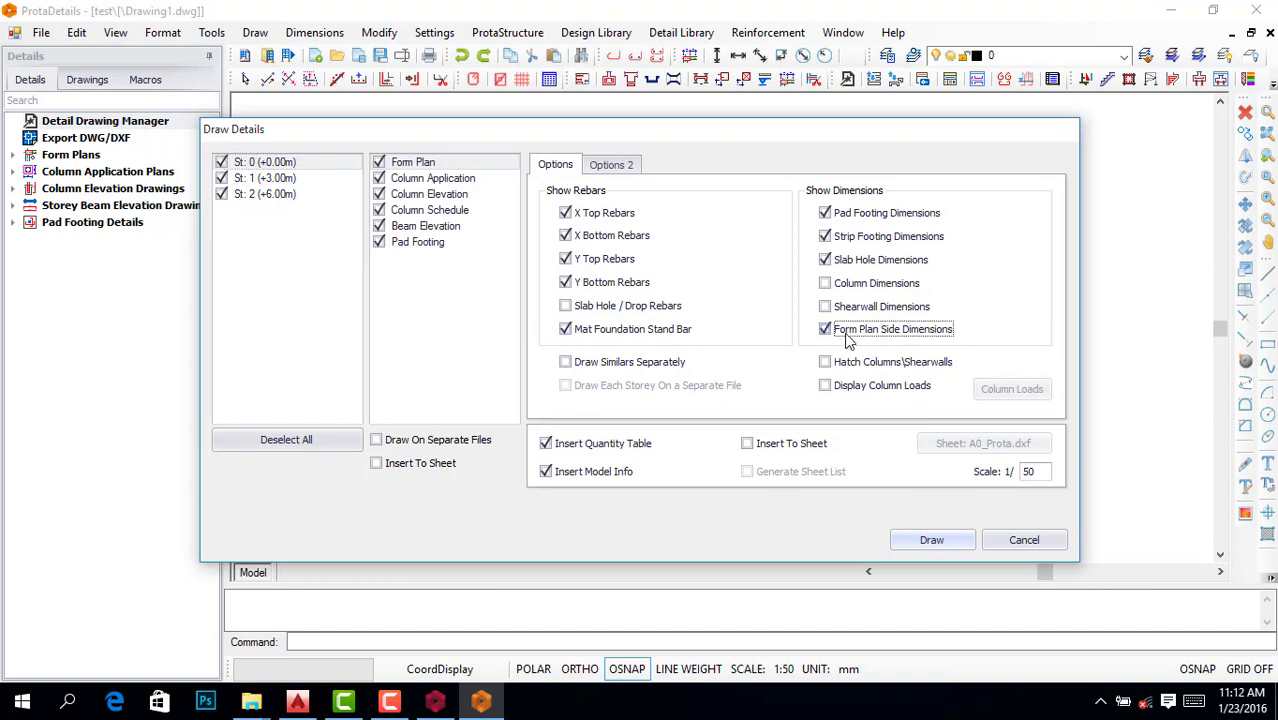
click(621, 165)
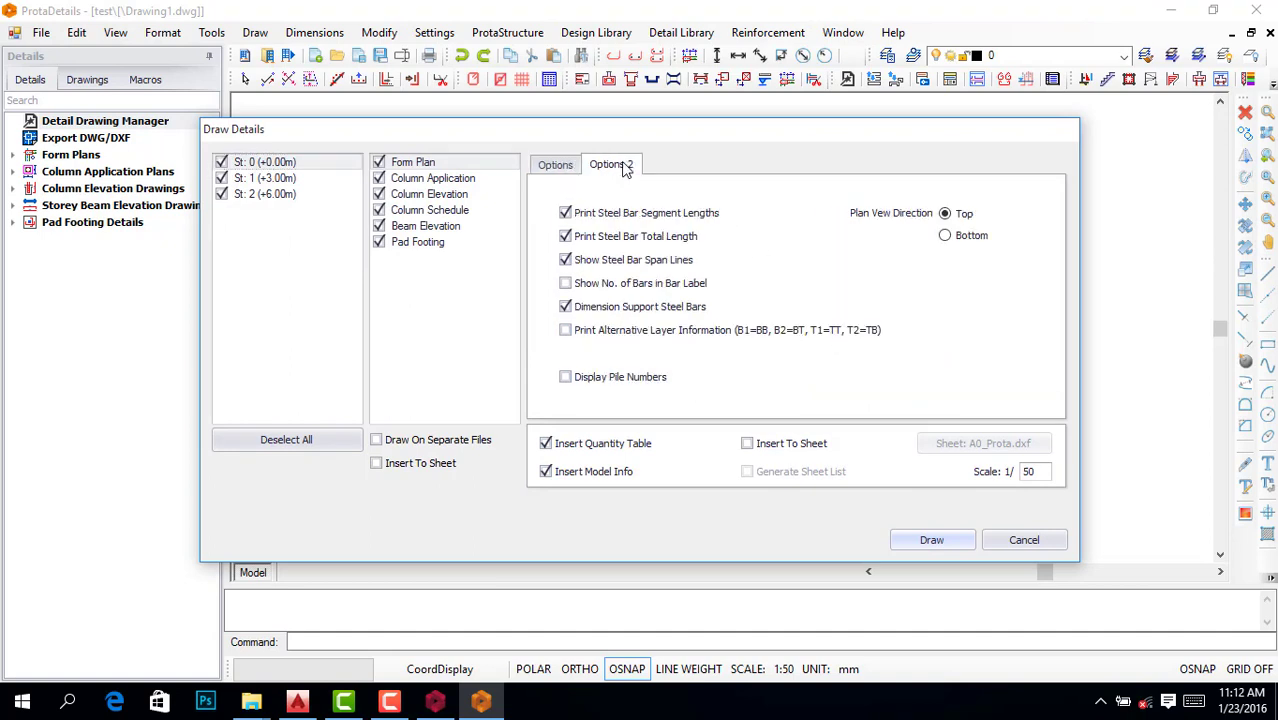
click(566, 285)
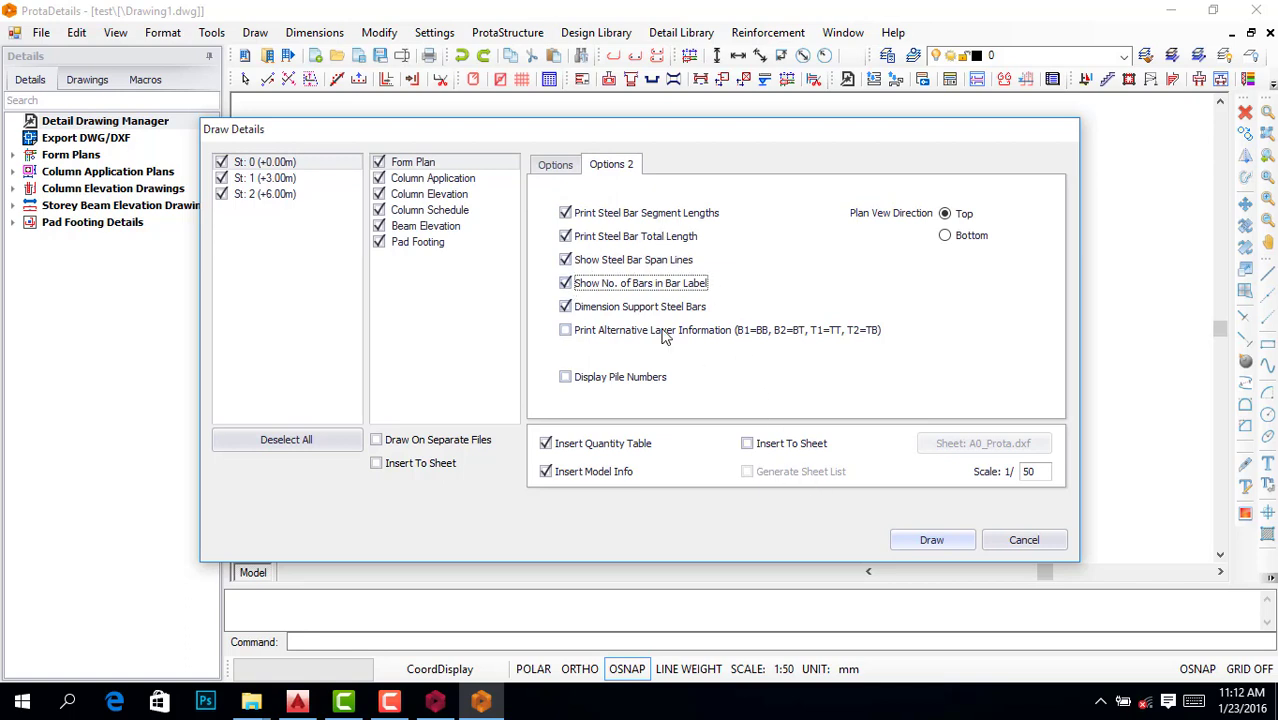
click(922, 541)
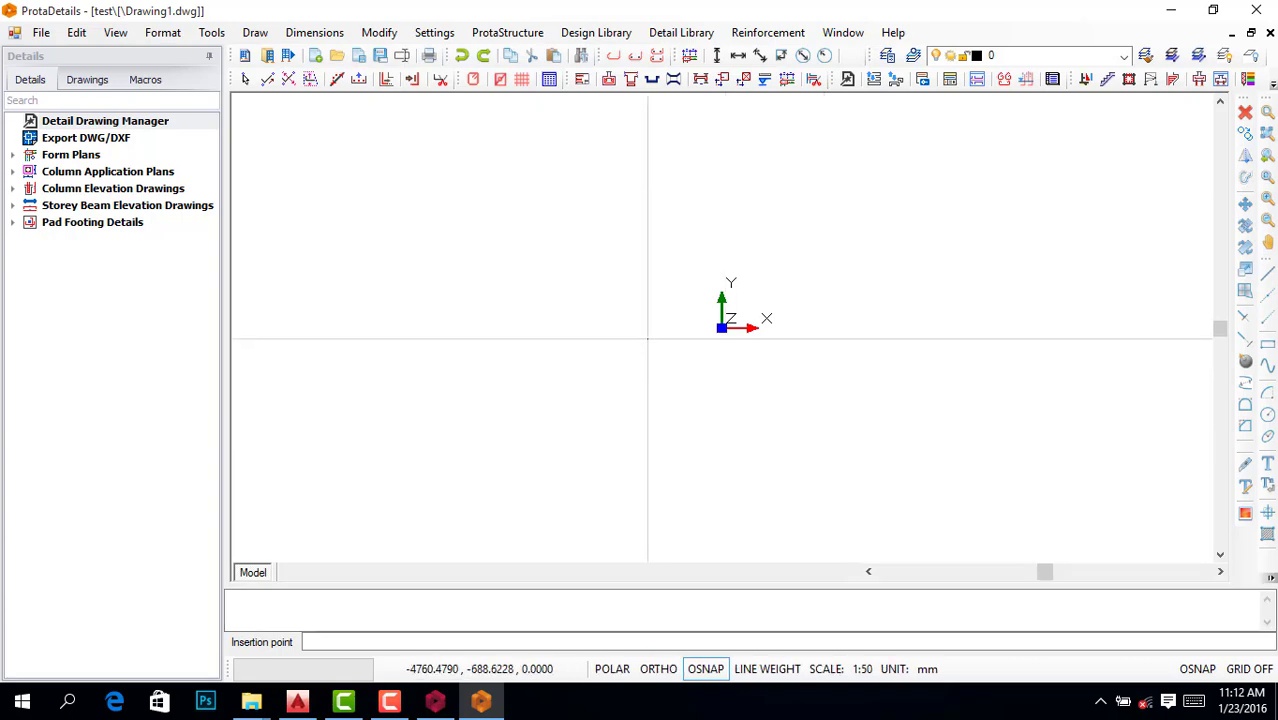
click(561, 293)
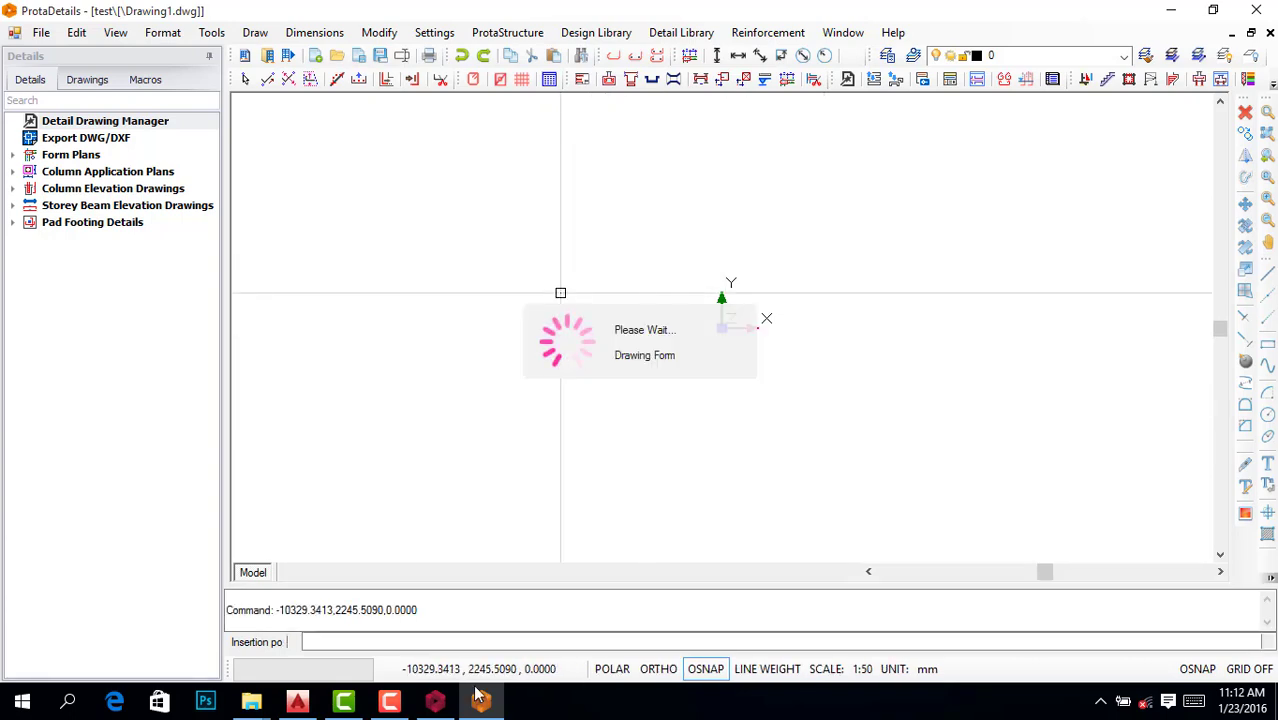
click(395, 706)
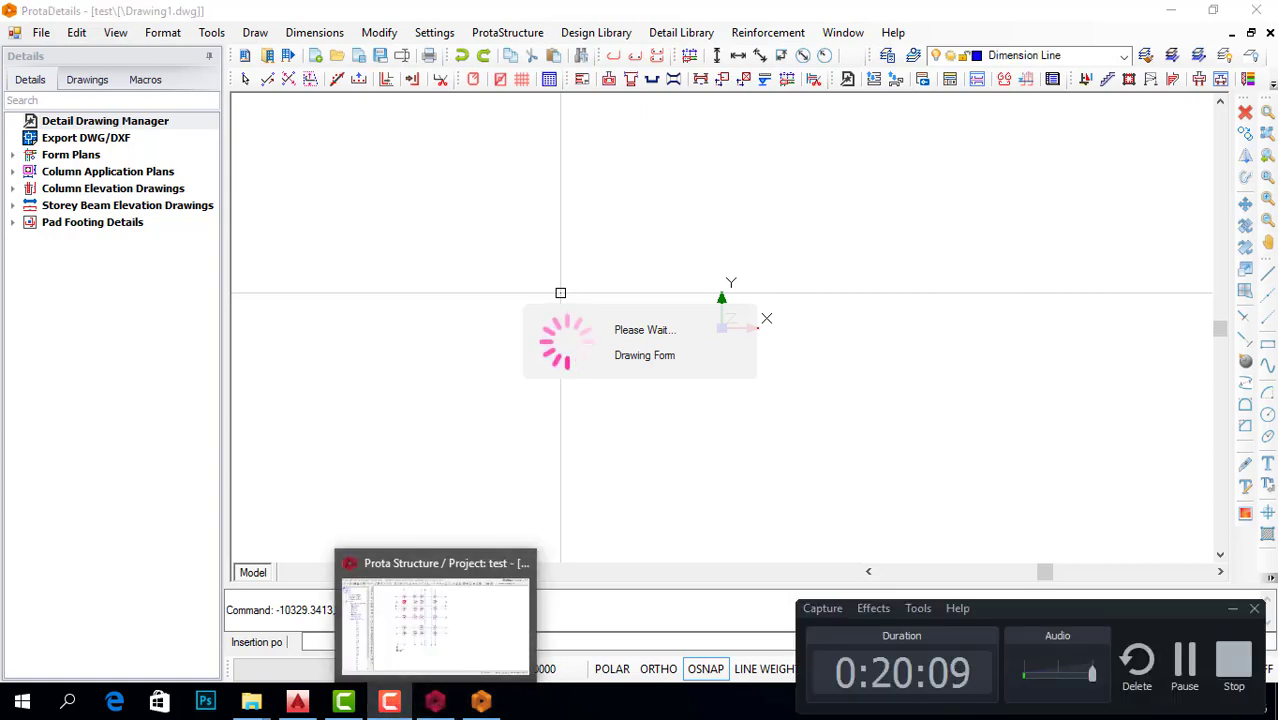
click(1185, 668)
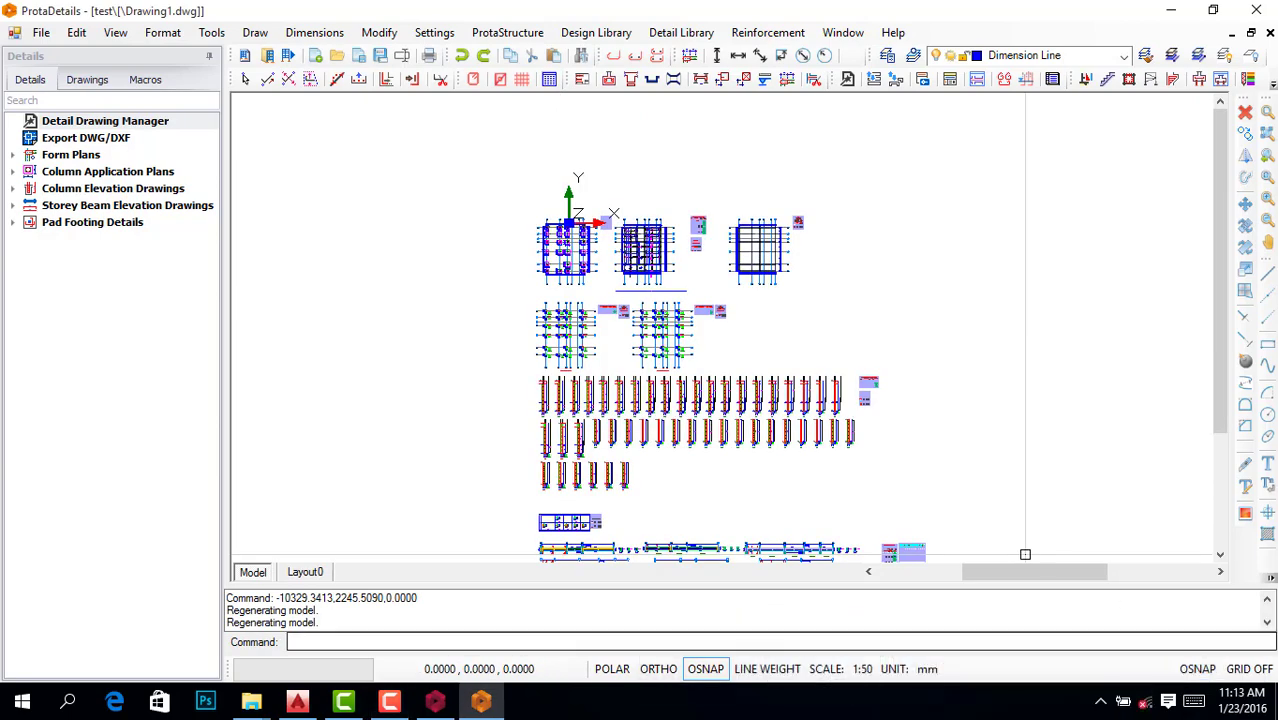
Step: Examine the generated form plans, column application plans, column elevations and beam elevations in Drawing1.dwg
scroll(719, 280, down, 2)
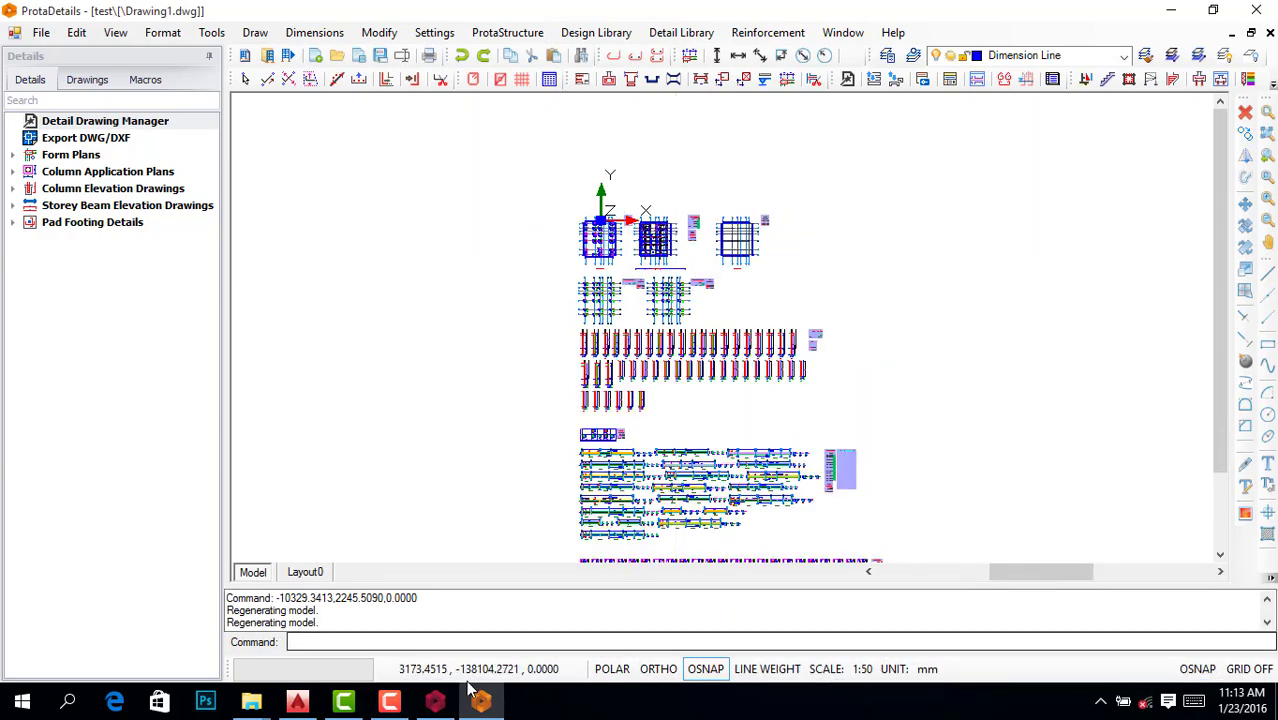
click(390, 705)
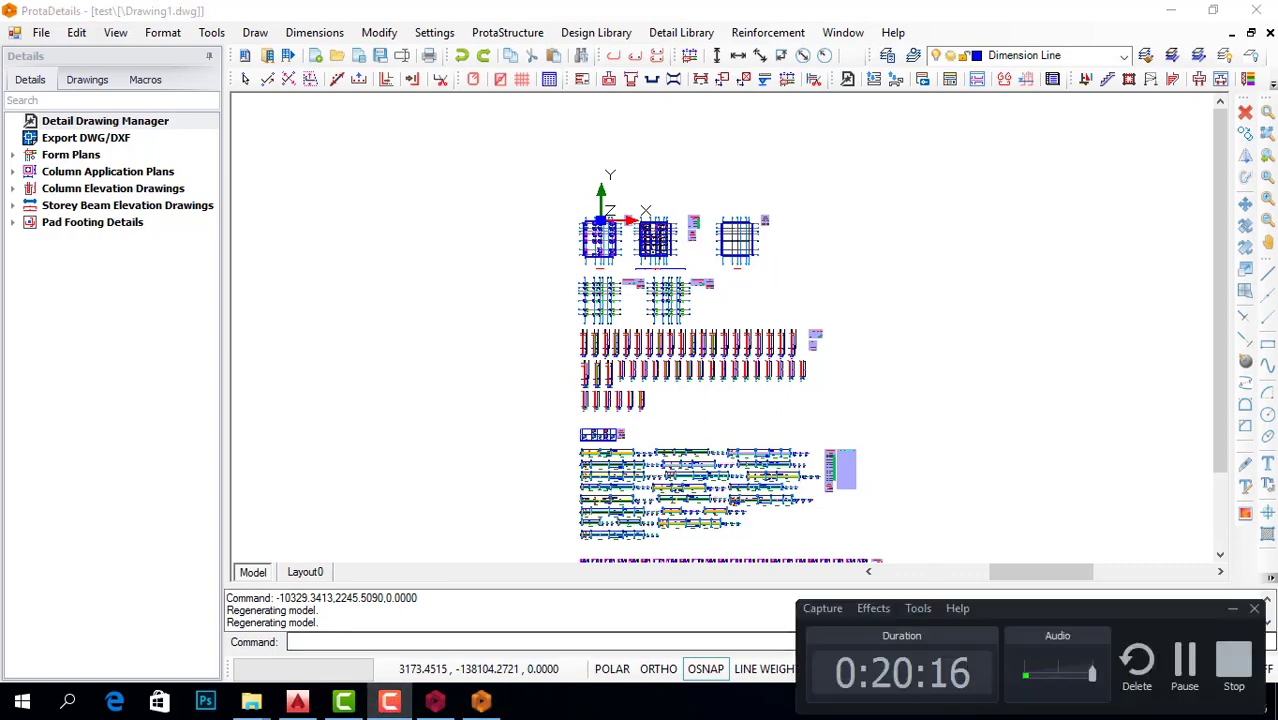
scroll(410, 290, down, 1)
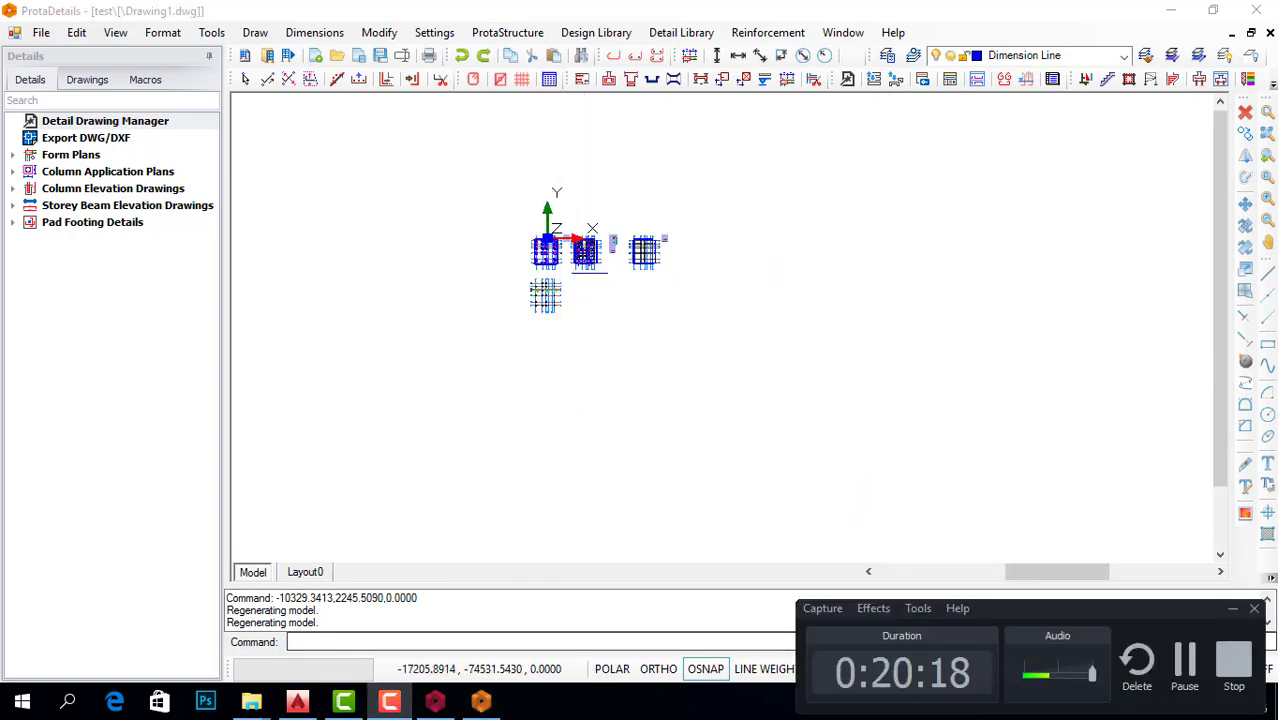
scroll(521, 332, up, 2)
scroll(616, 496, up, 1)
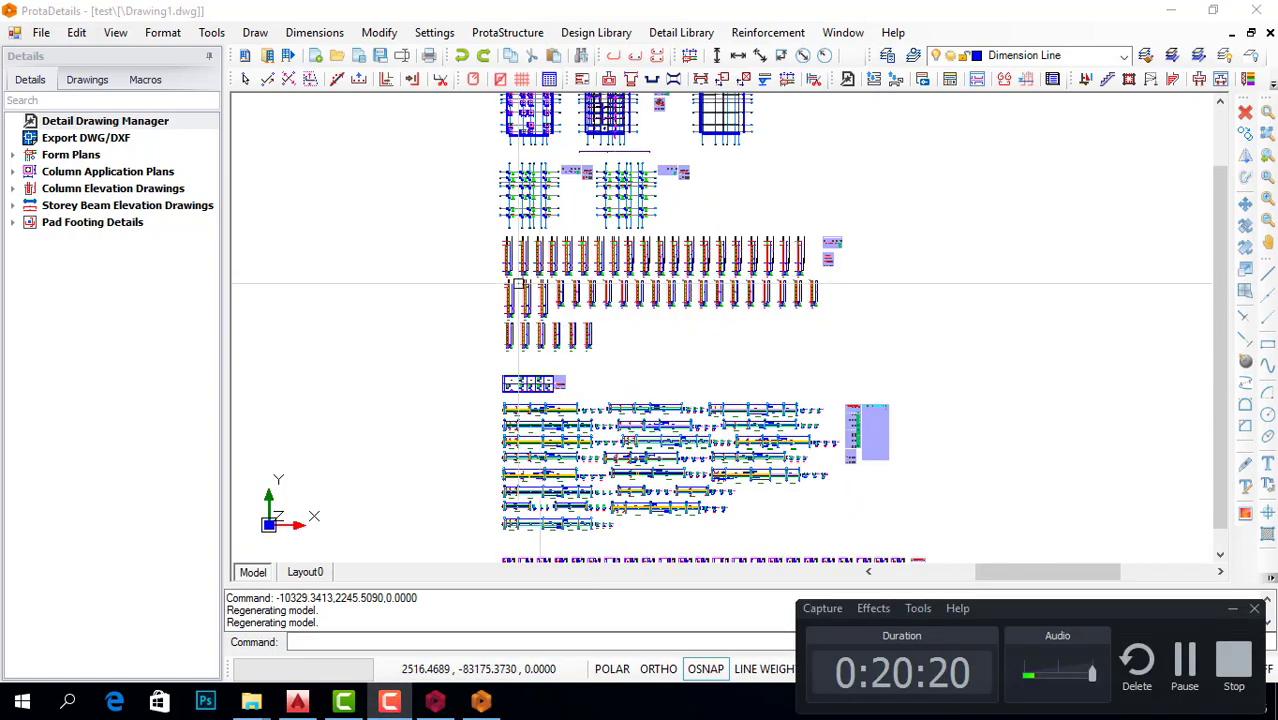
scroll(516, 284, down, 1)
scroll(520, 165, up, 4)
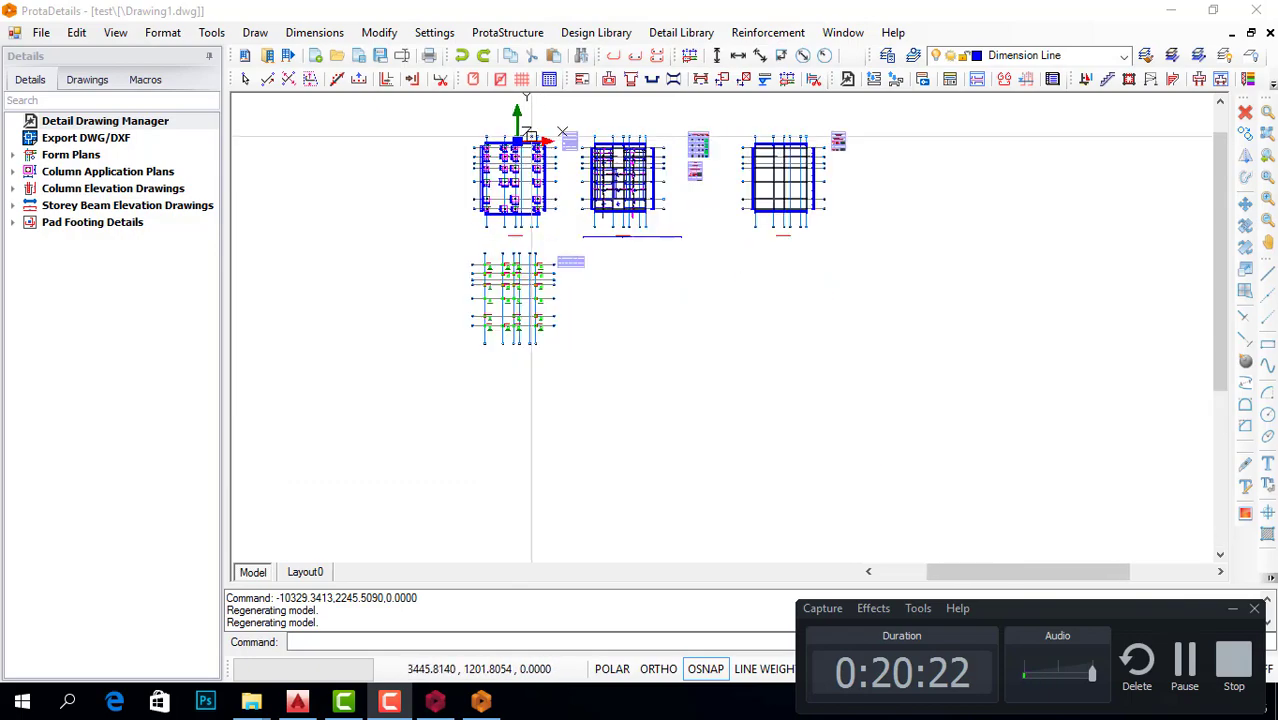
scroll(510, 163, up, 5)
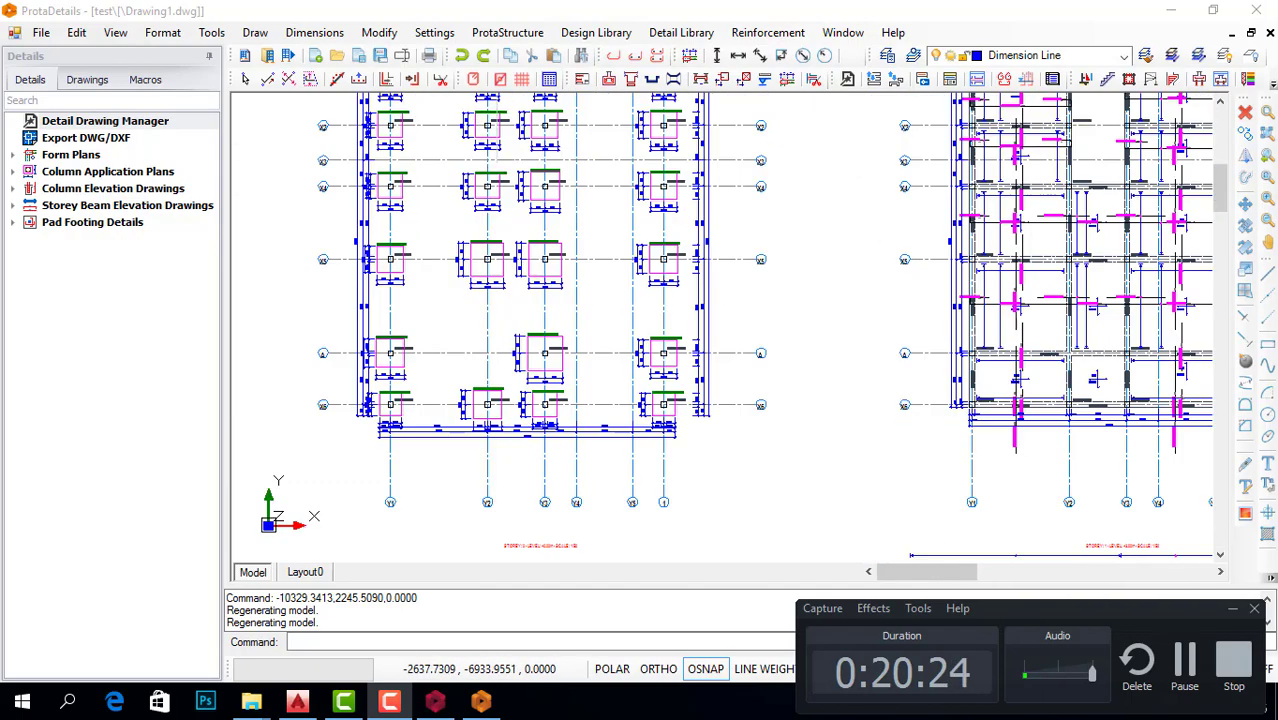
scroll(510, 207, down, 3)
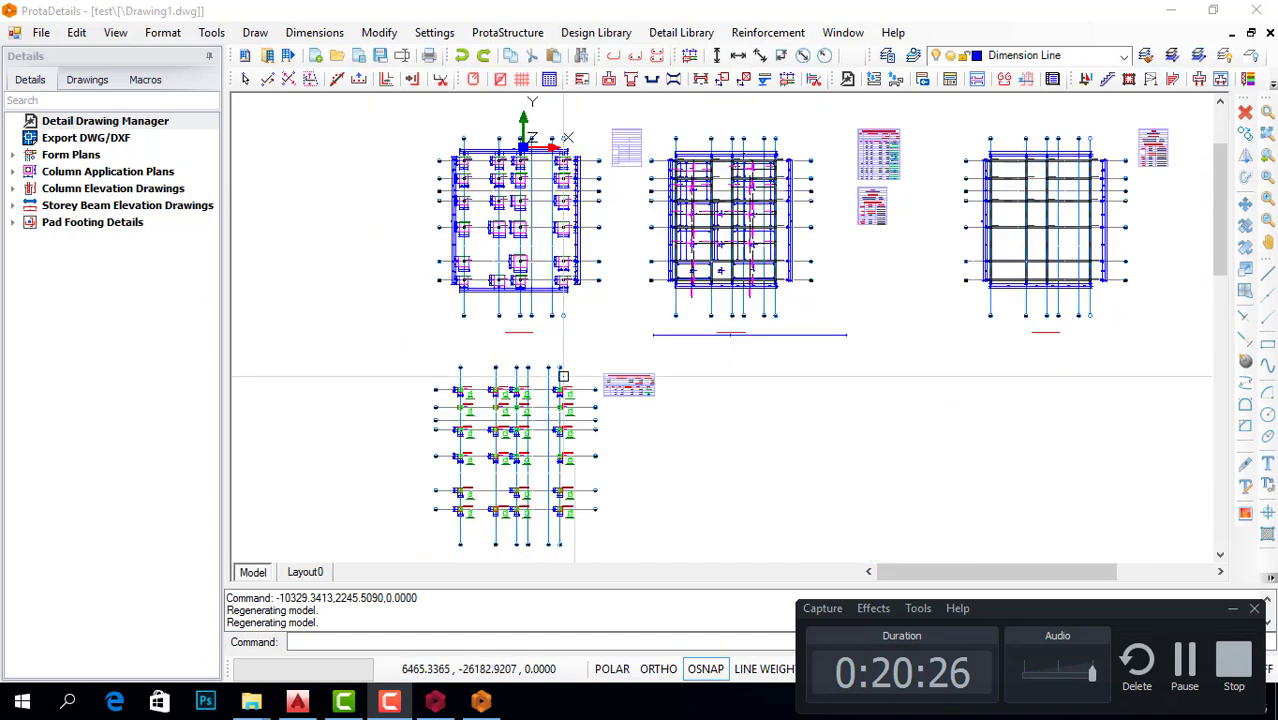
scroll(530, 416, up, 2)
scroll(521, 267, down, 1)
scroll(558, 248, down, 4)
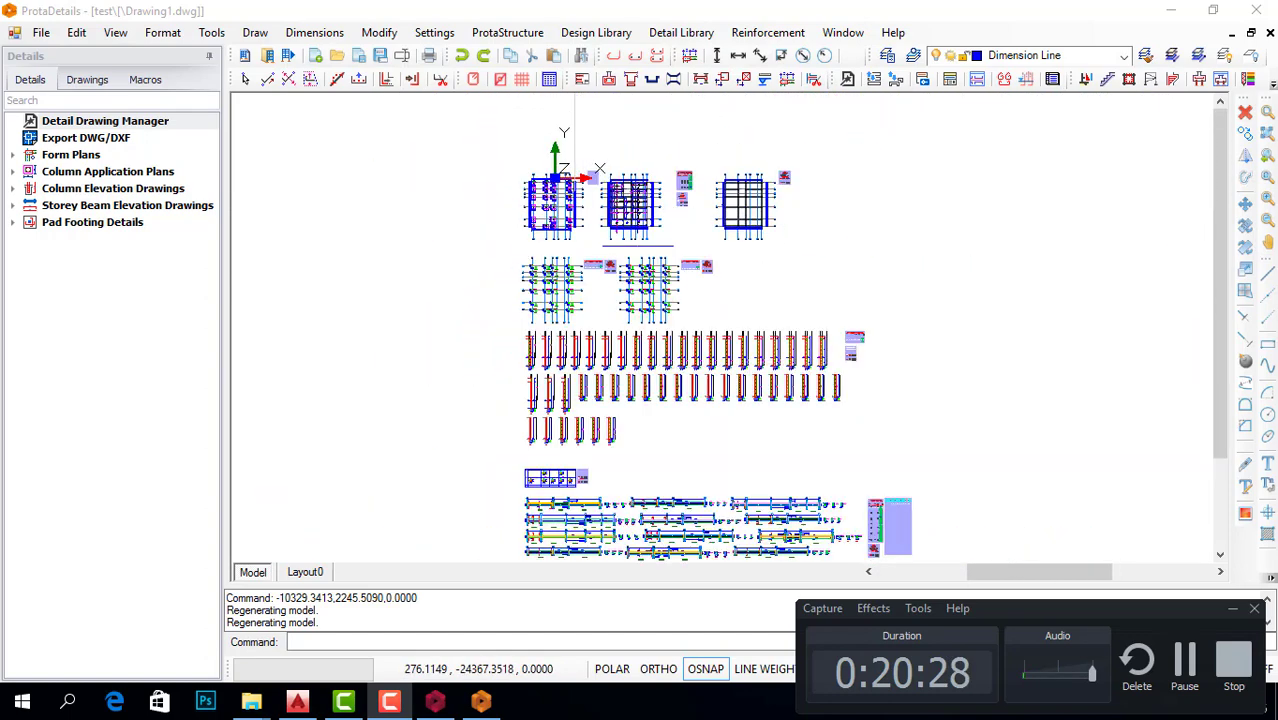
scroll(625, 536, up, 1)
scroll(646, 492, up, 1)
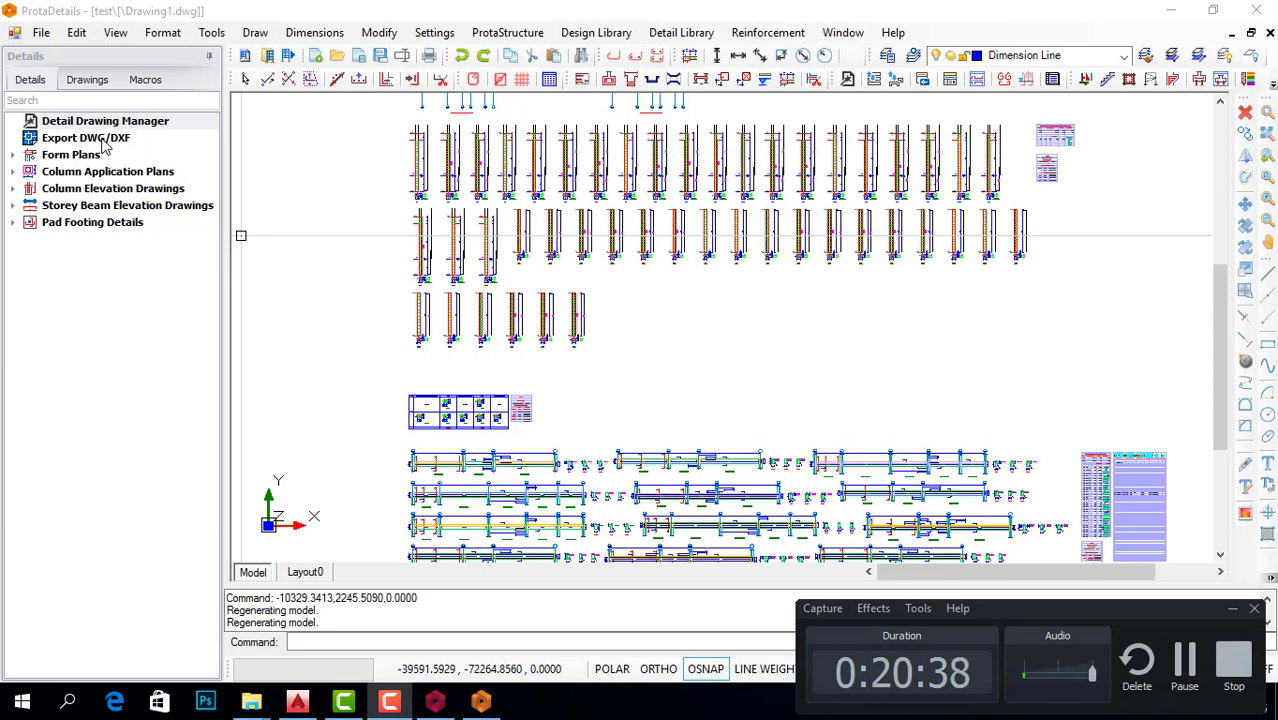
Step: Export Drawing1.dwg to DWG/DXF in the DWG2010 version, changing the export directory to the Desktop
click(41, 33)
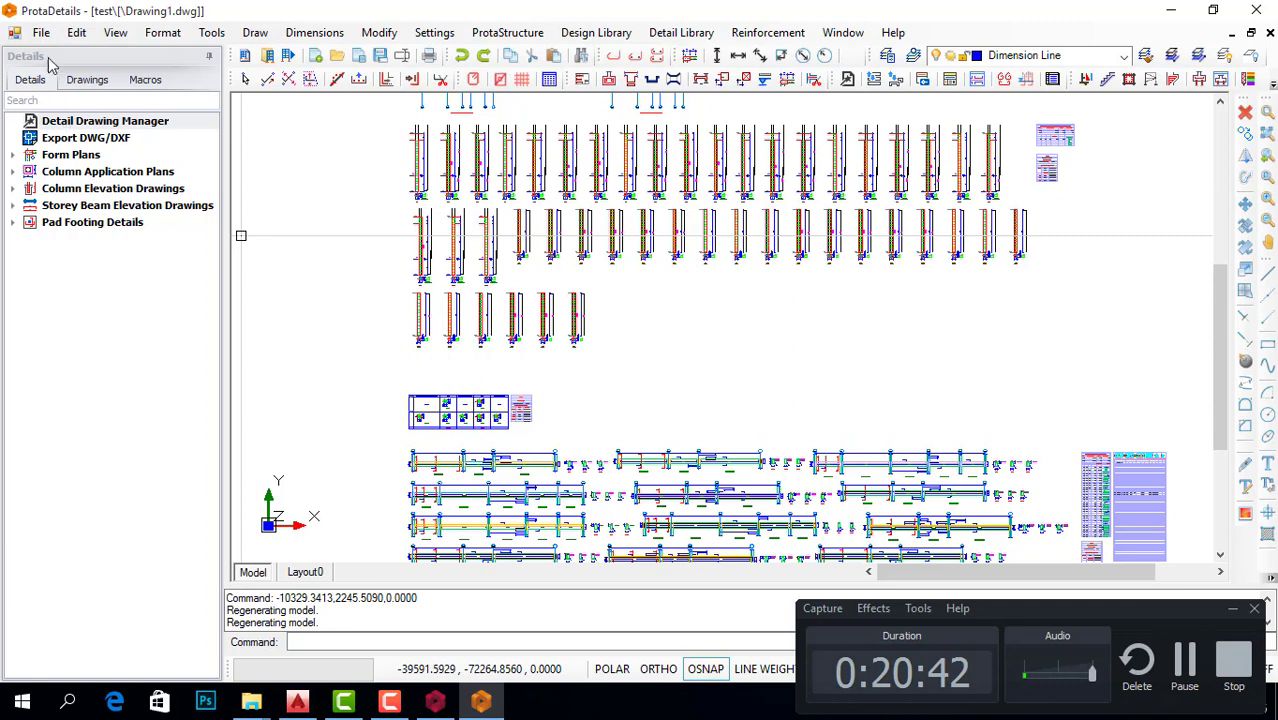
click(41, 33)
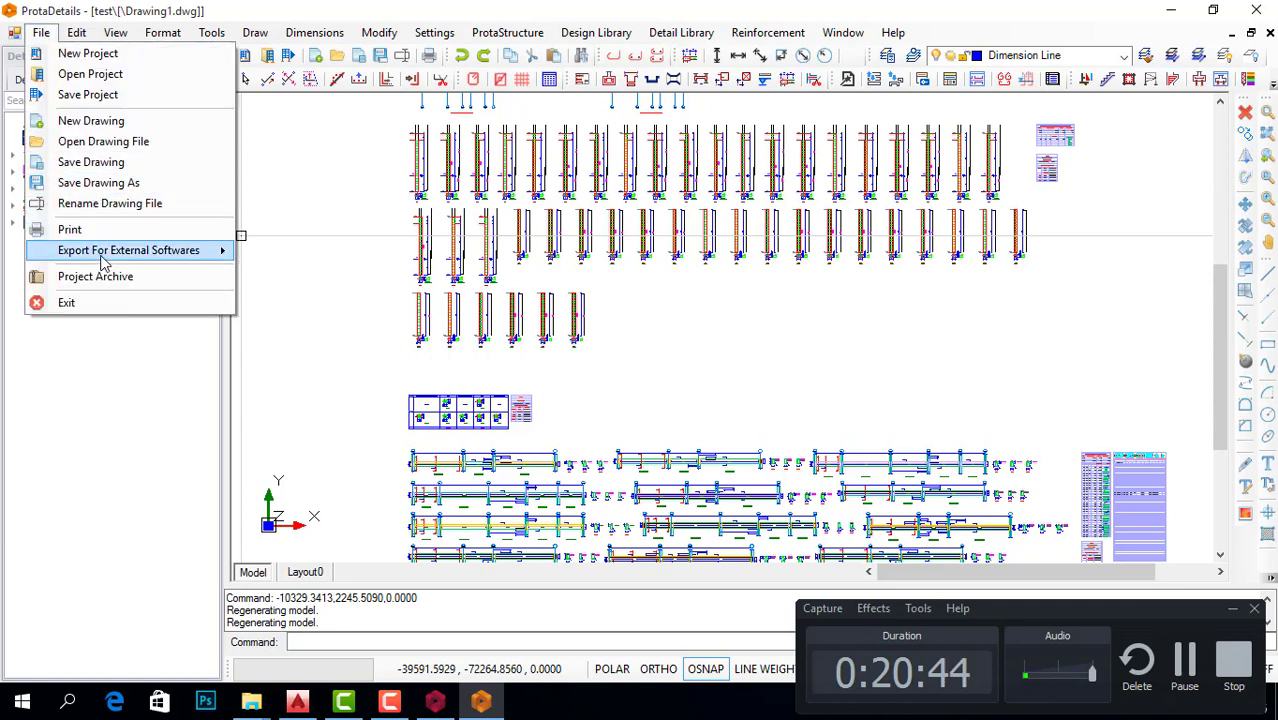
mouse_move(113, 258)
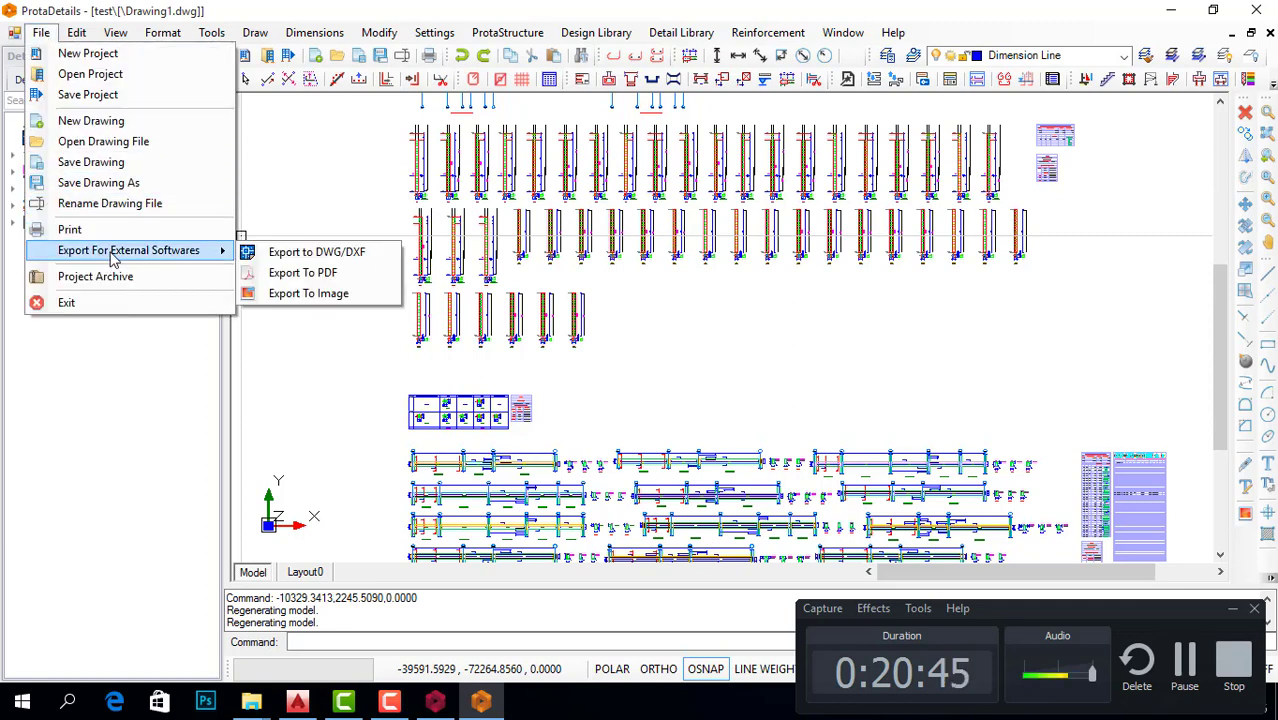
click(322, 255)
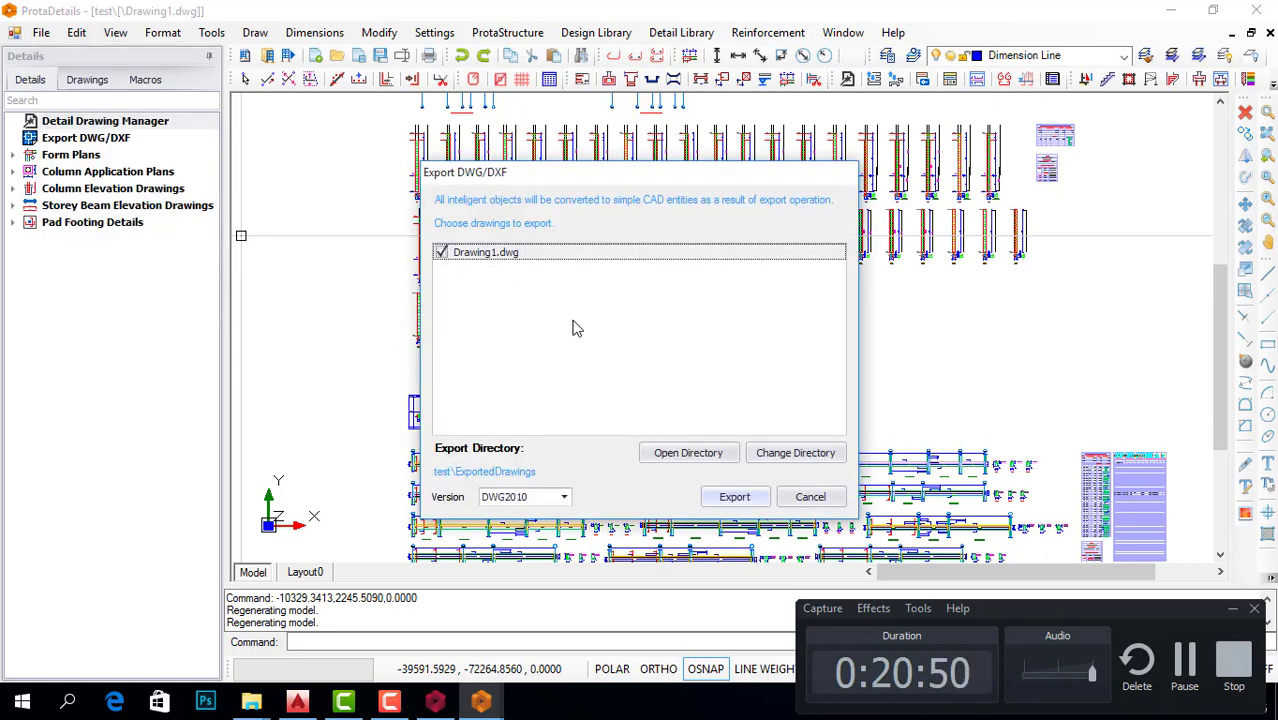
click(806, 458)
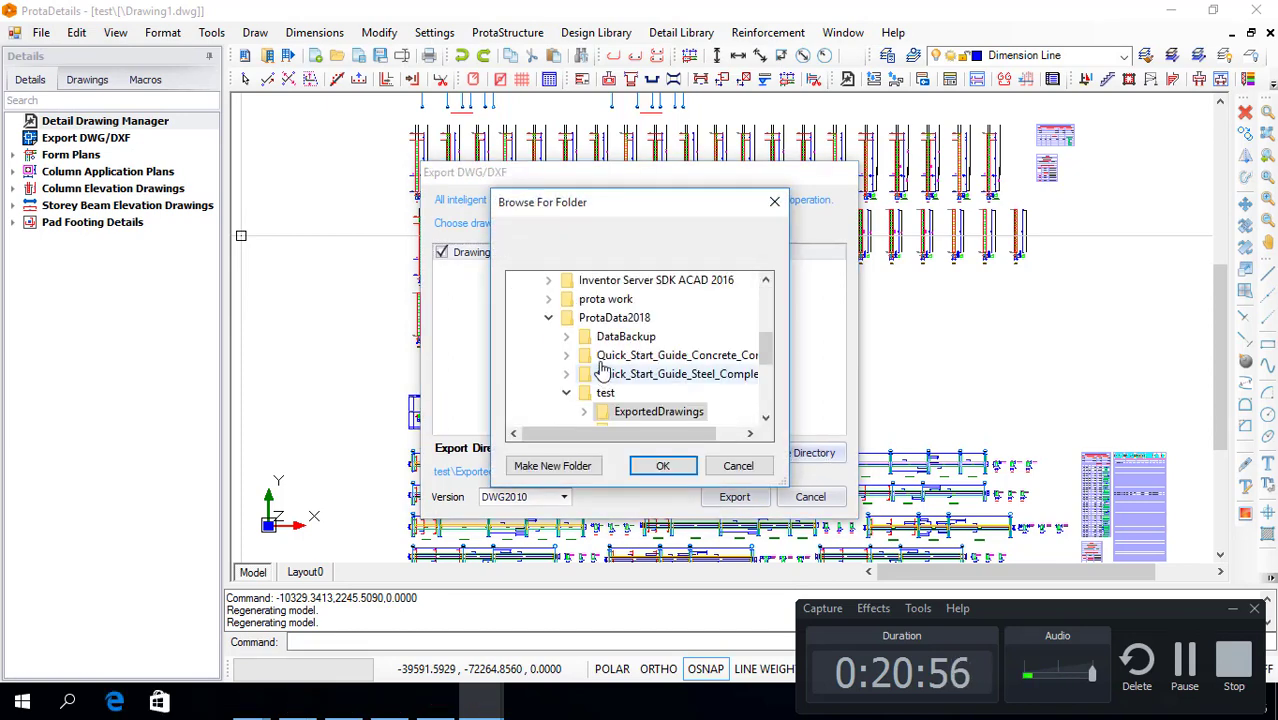
scroll(603, 368, up, 10)
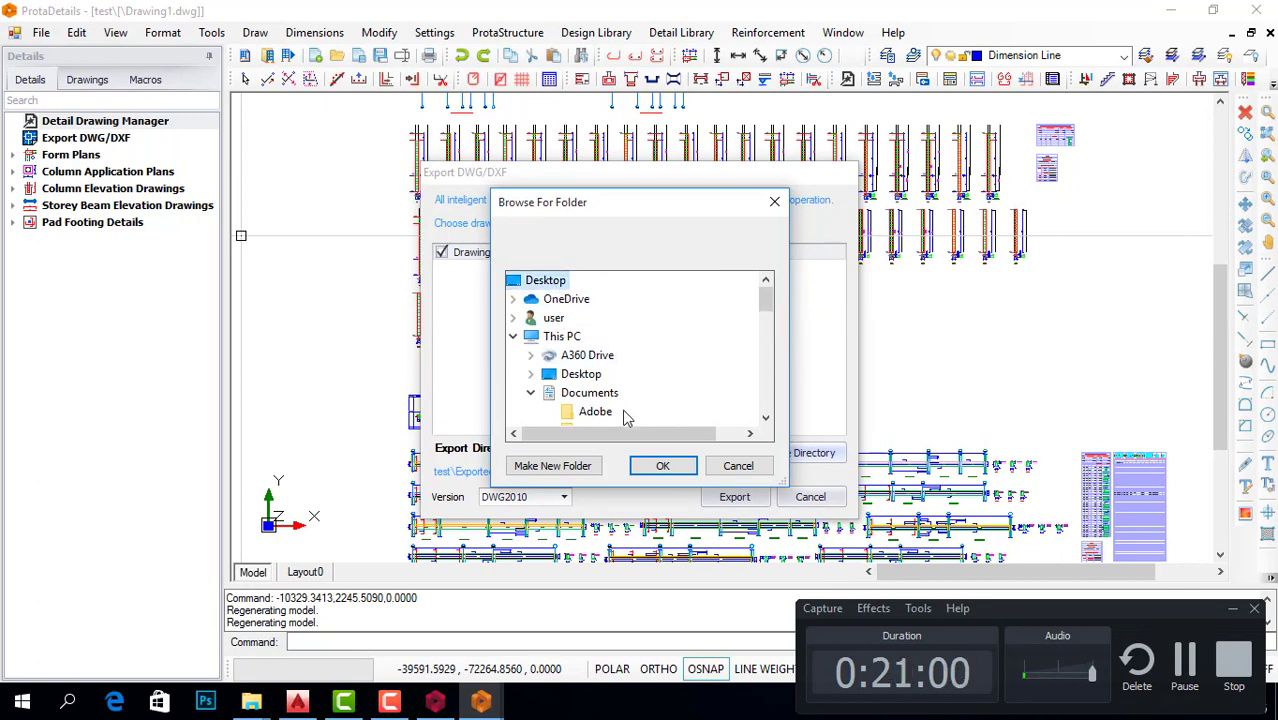
click(660, 466)
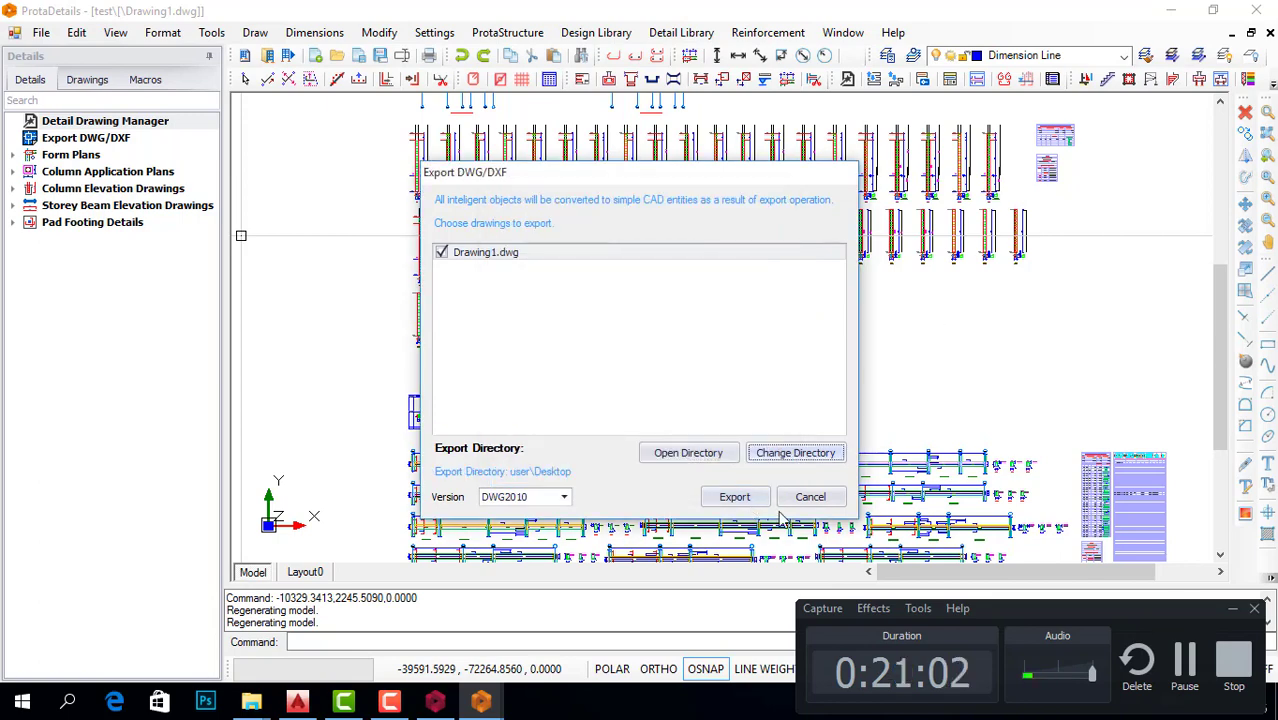
click(726, 498)
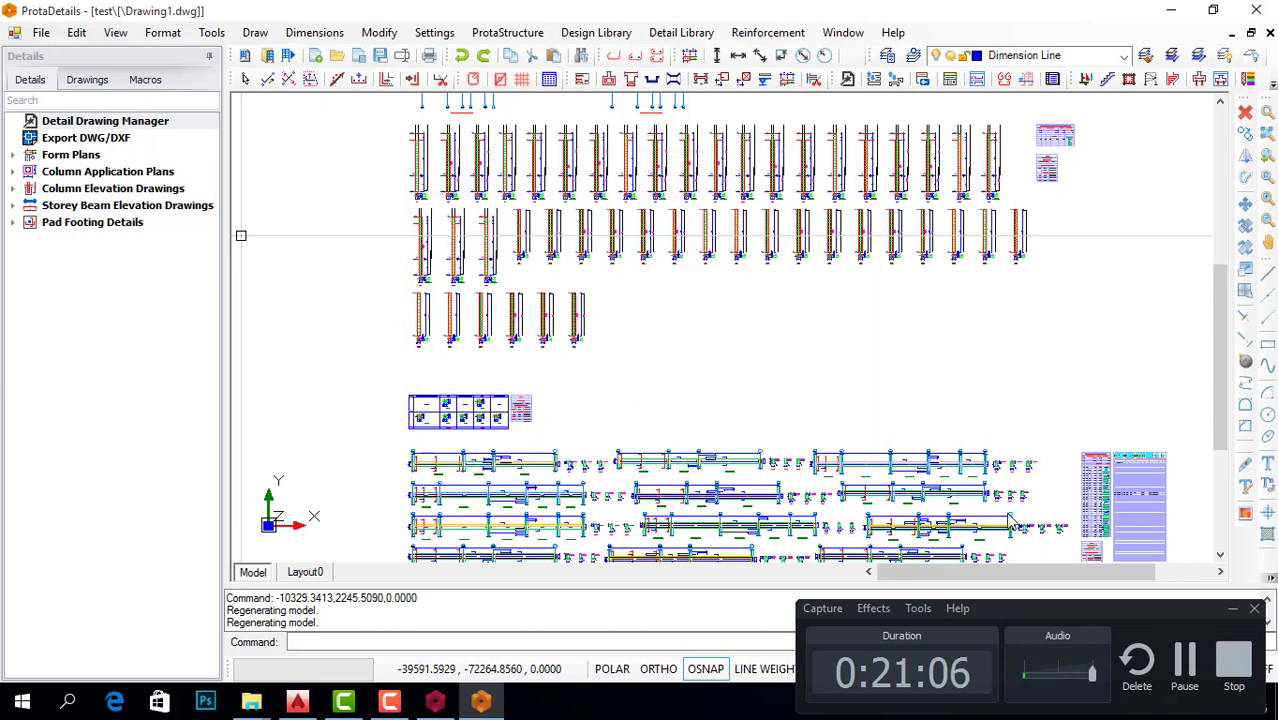
click(1235, 696)
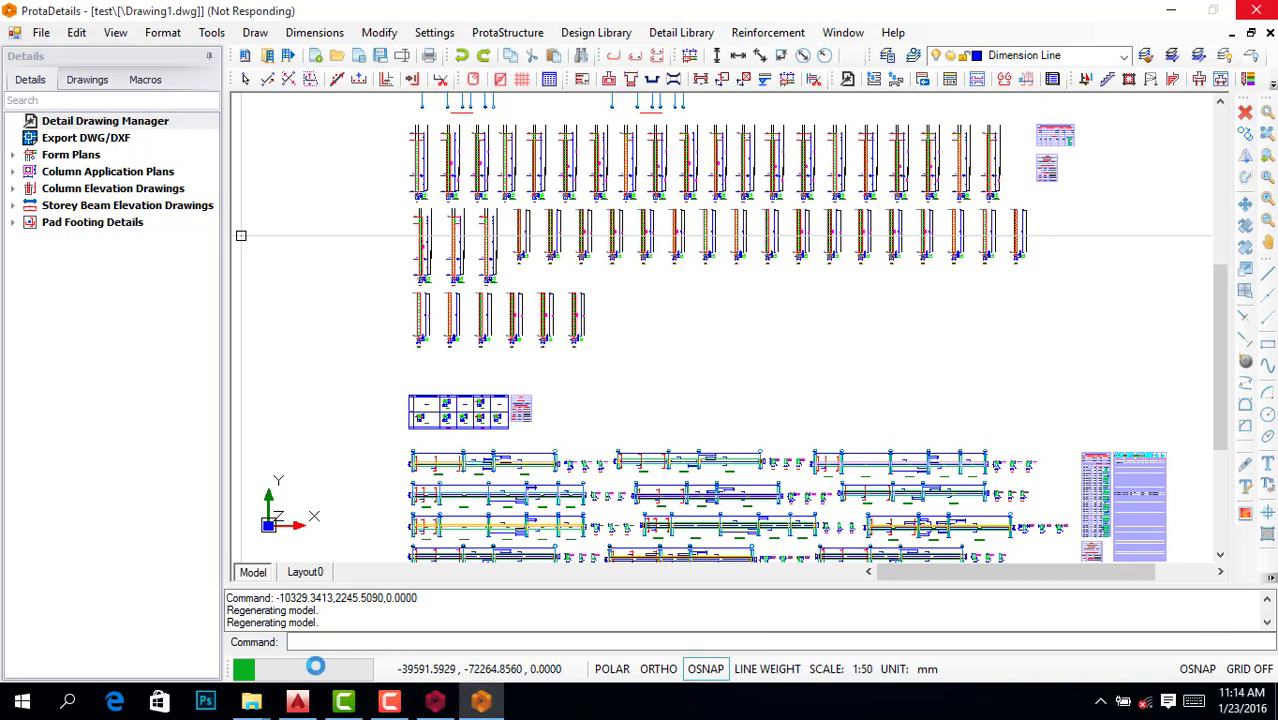
click(481, 703)
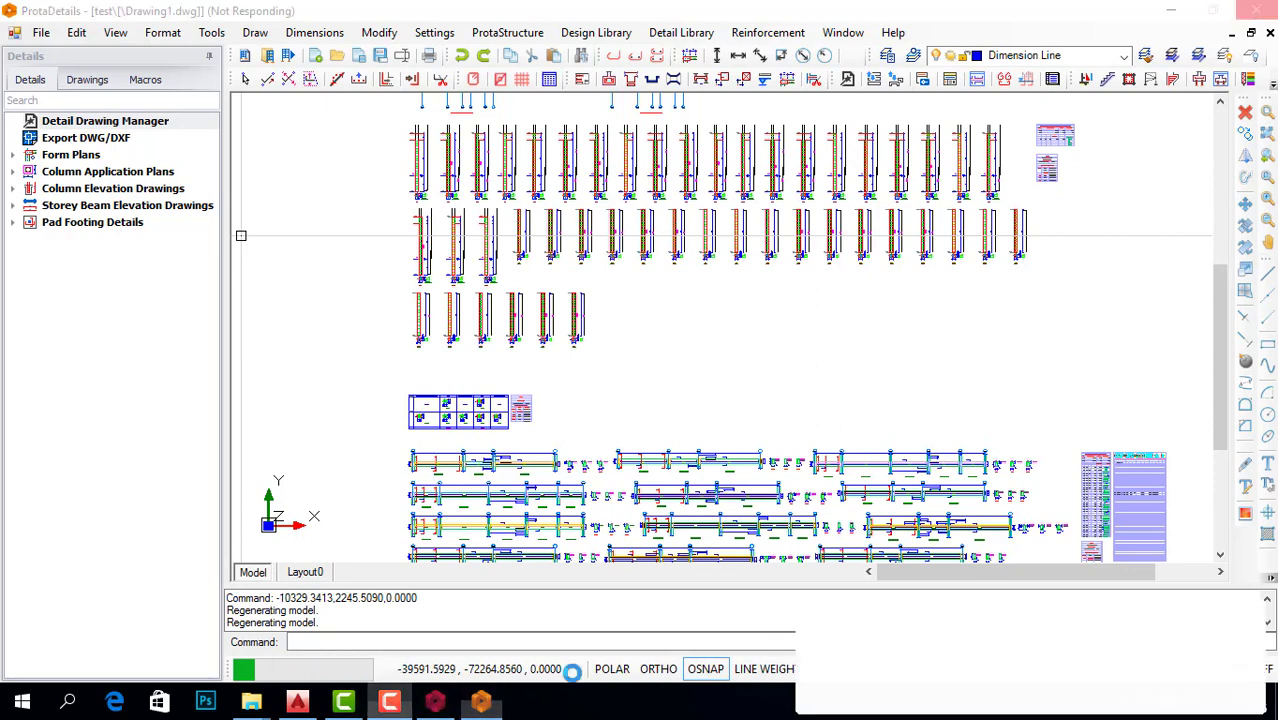
Step: Open the exported Drawing1.dwg from the Desktop in AutoCAD, ignoring the missing SHX files
click(1184, 678)
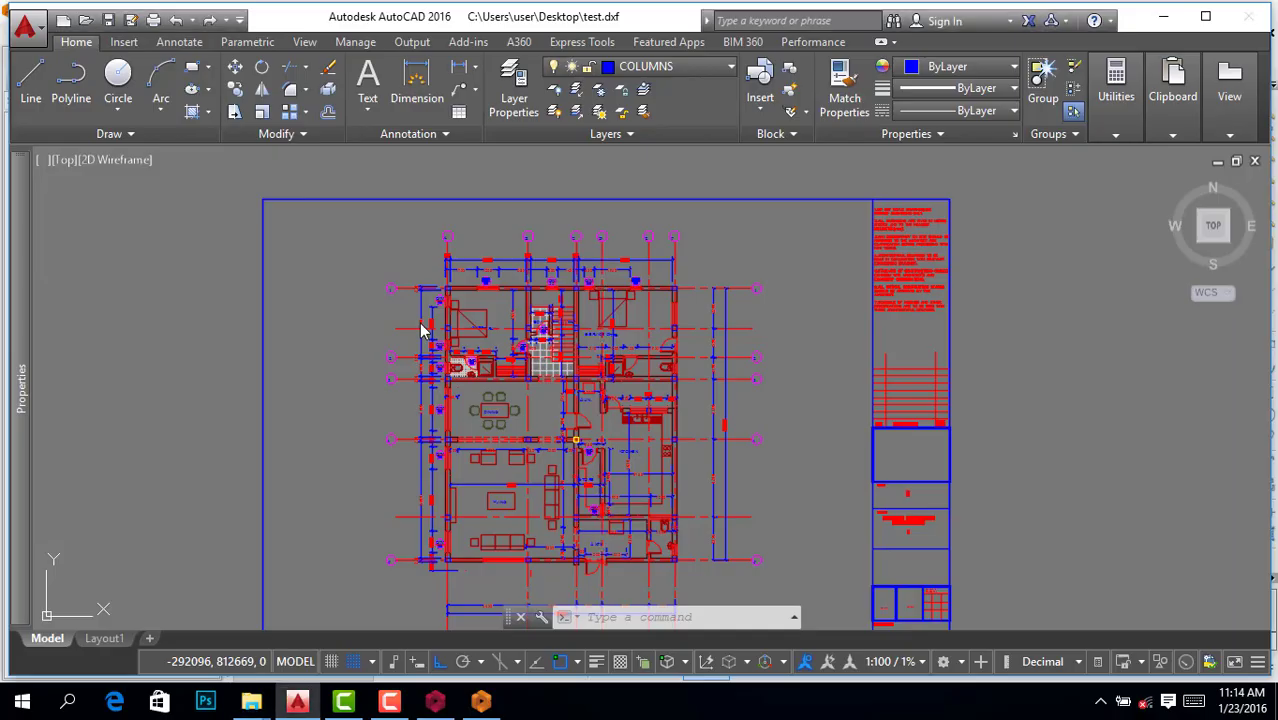
click(390, 701)
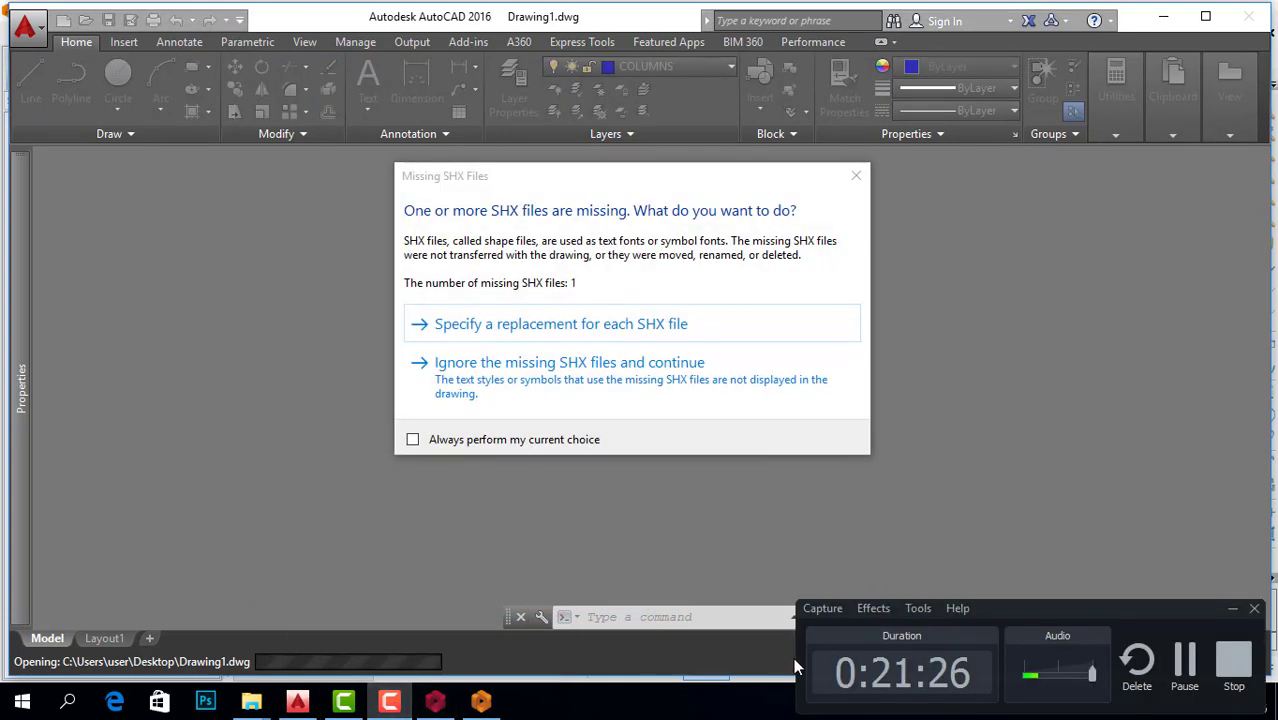
click(679, 391)
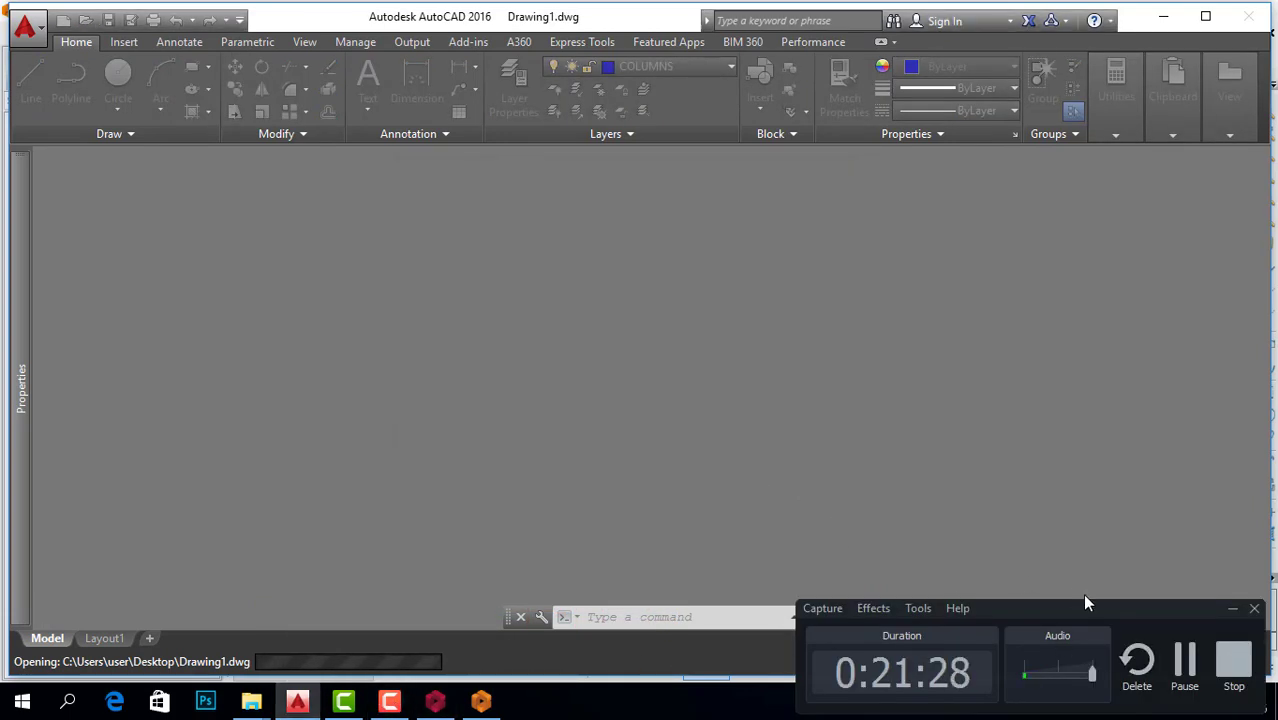
click(1184, 662)
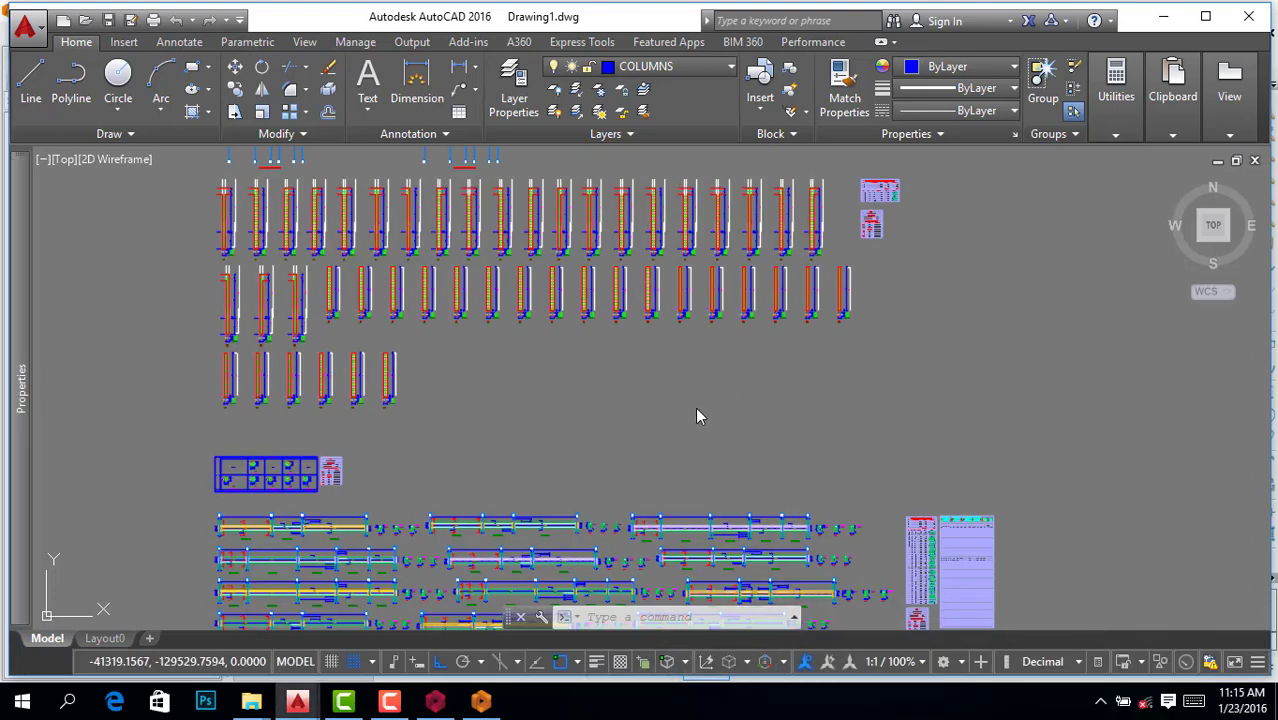
Step: Examine the exported drawing in AutoCAD, covering the form plans, column elevations, beam elevations and pad footing details
click(1045, 332)
scroll(990, 355, down, 5)
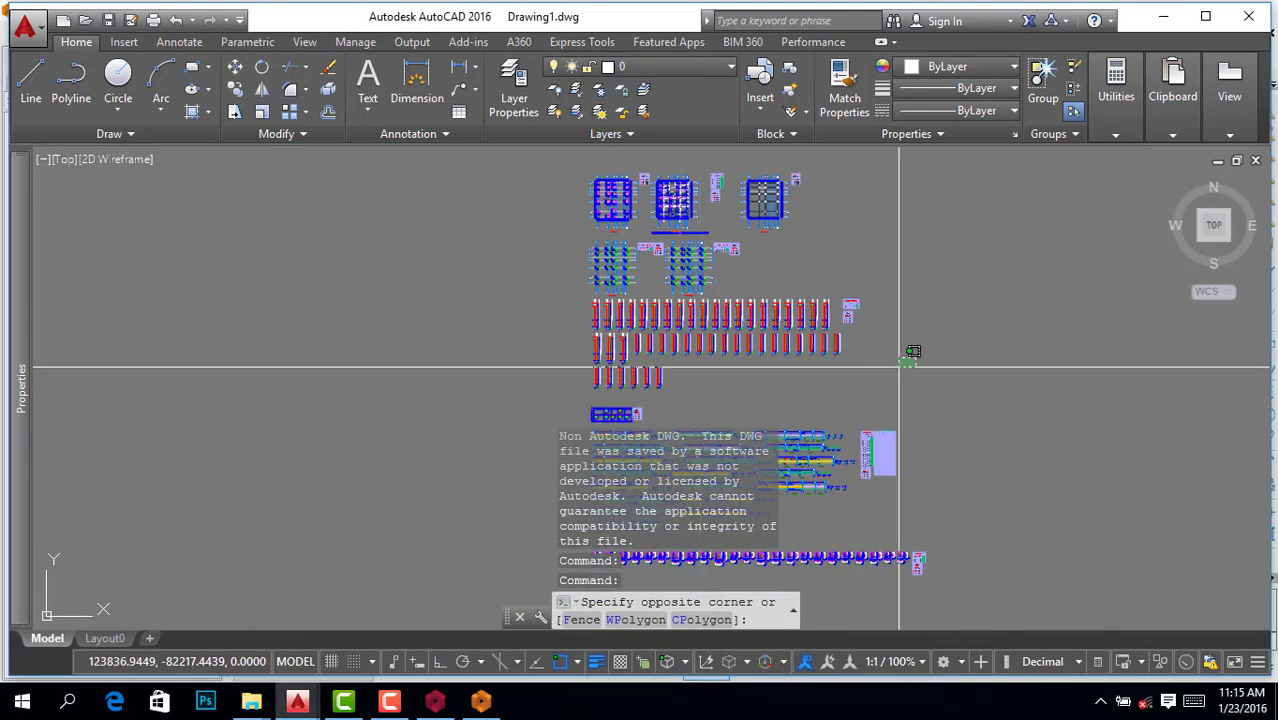
click(897, 366)
scroll(540, 254, down, 5)
scroll(635, 315, up, 5)
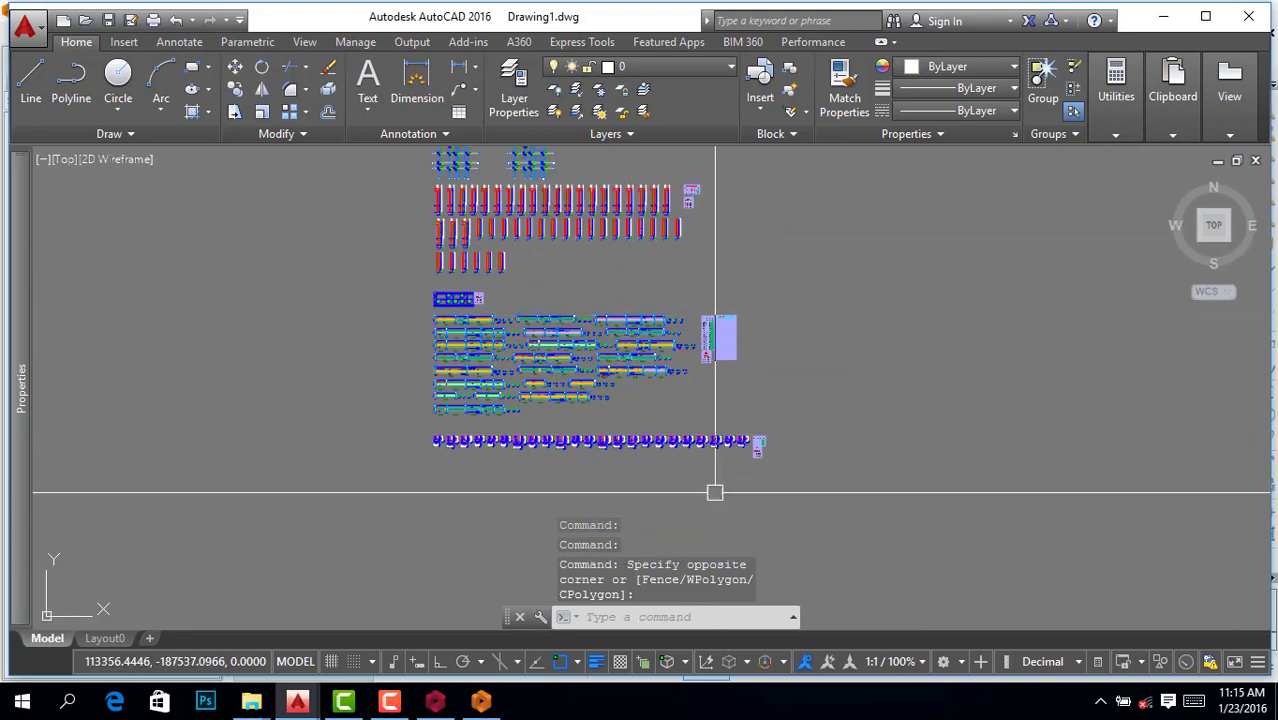
scroll(528, 471, up, 6)
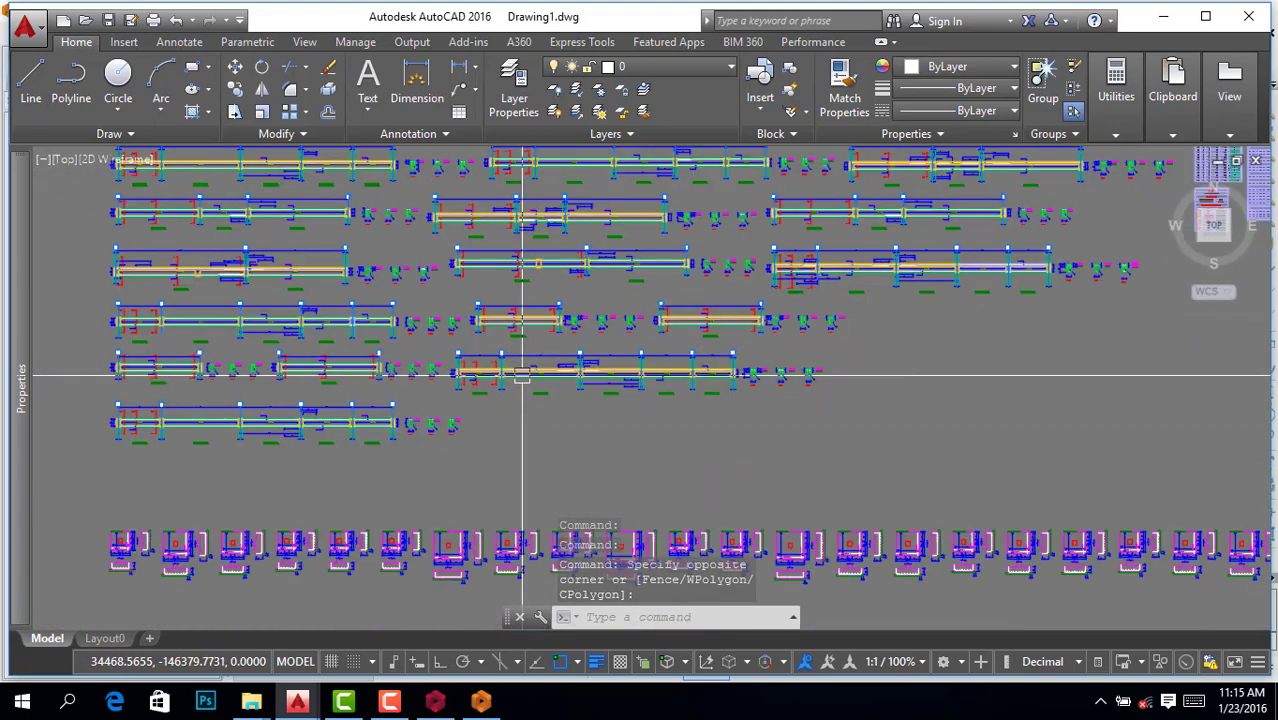
scroll(499, 484, down, 5)
scroll(485, 480, up, 6)
scroll(545, 425, down, 3)
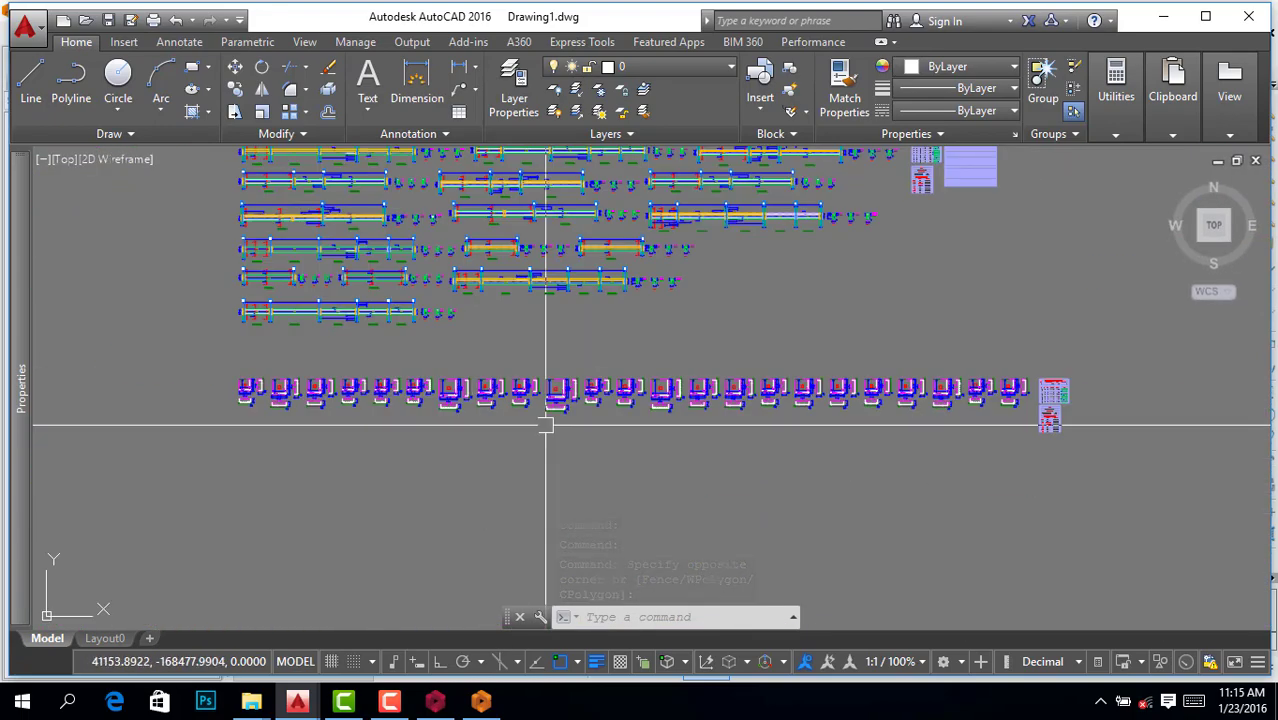
scroll(545, 425, down, 2)
scroll(562, 442, up, 7)
scroll(563, 442, down, 6)
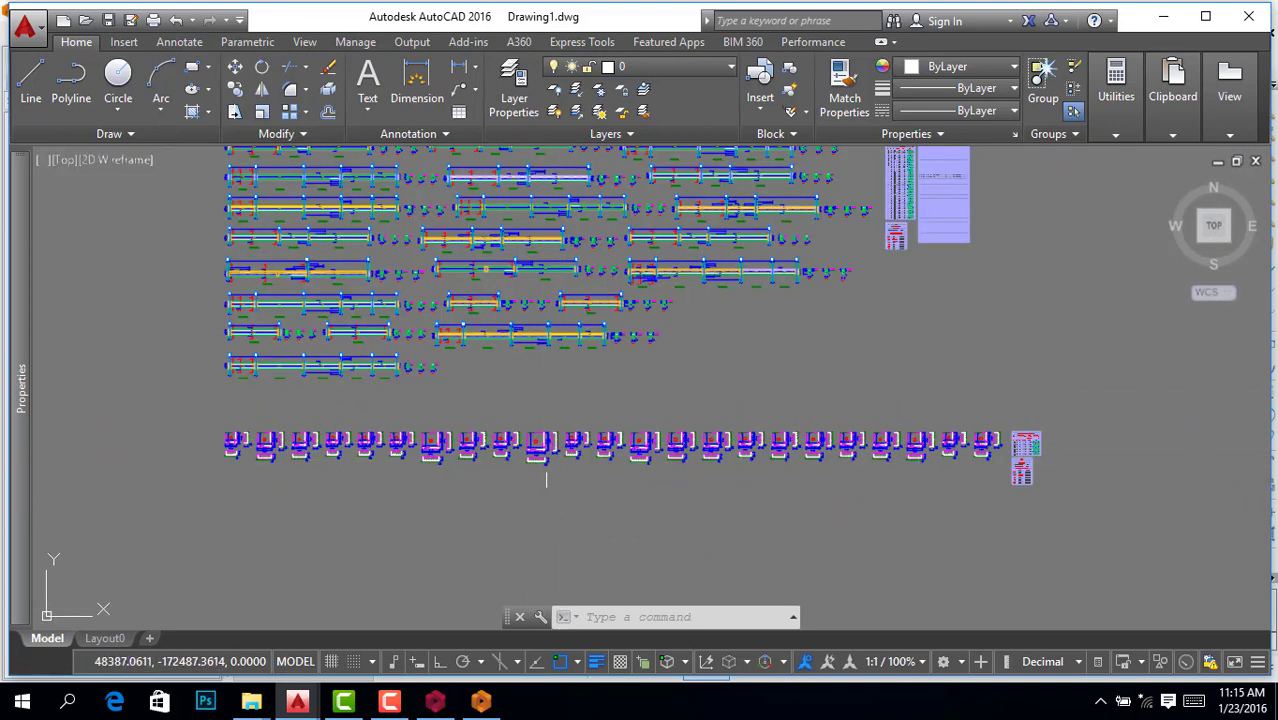
scroll(580, 425, down, 4)
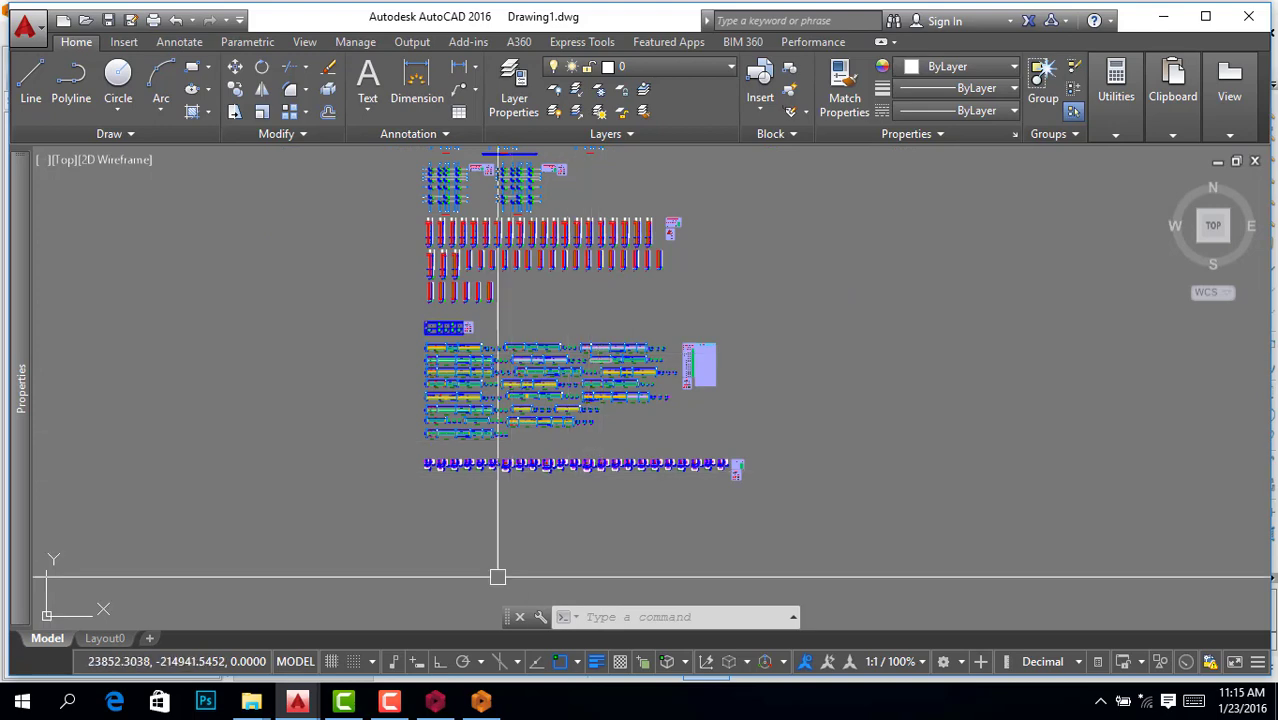
scroll(590, 326, up, 2)
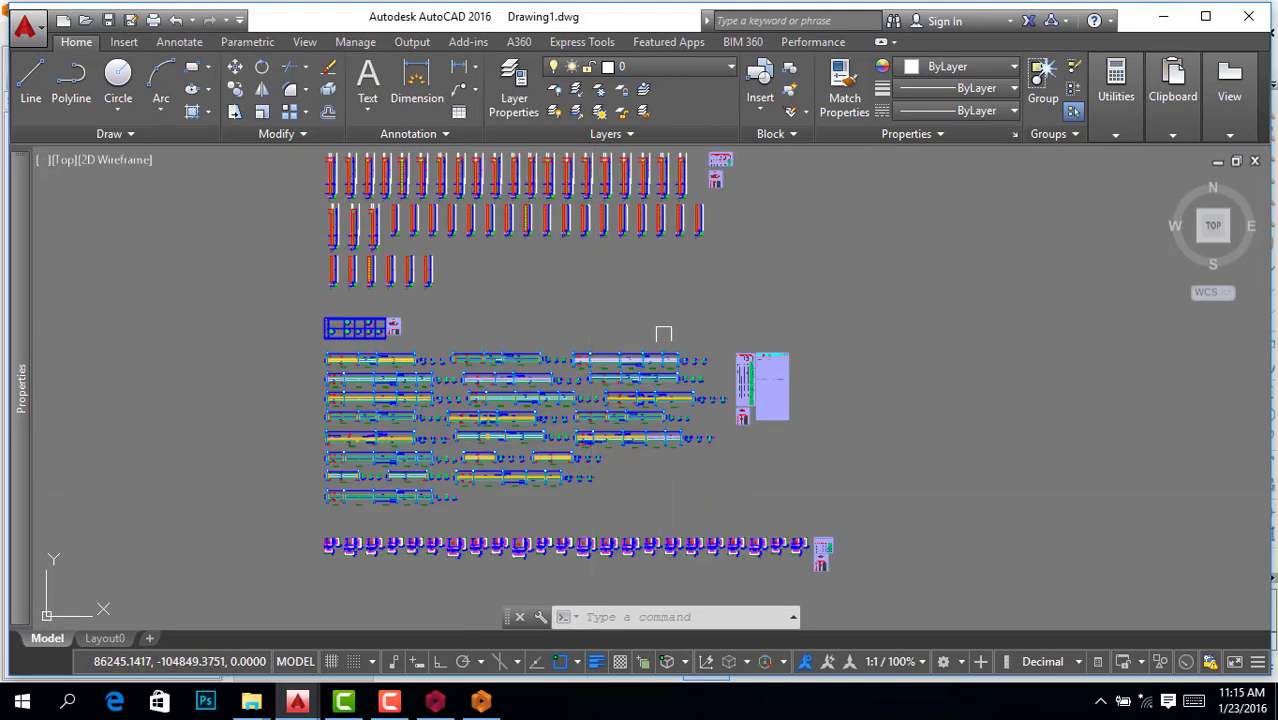
scroll(668, 307, up, 2)
scroll(510, 330, down, 4)
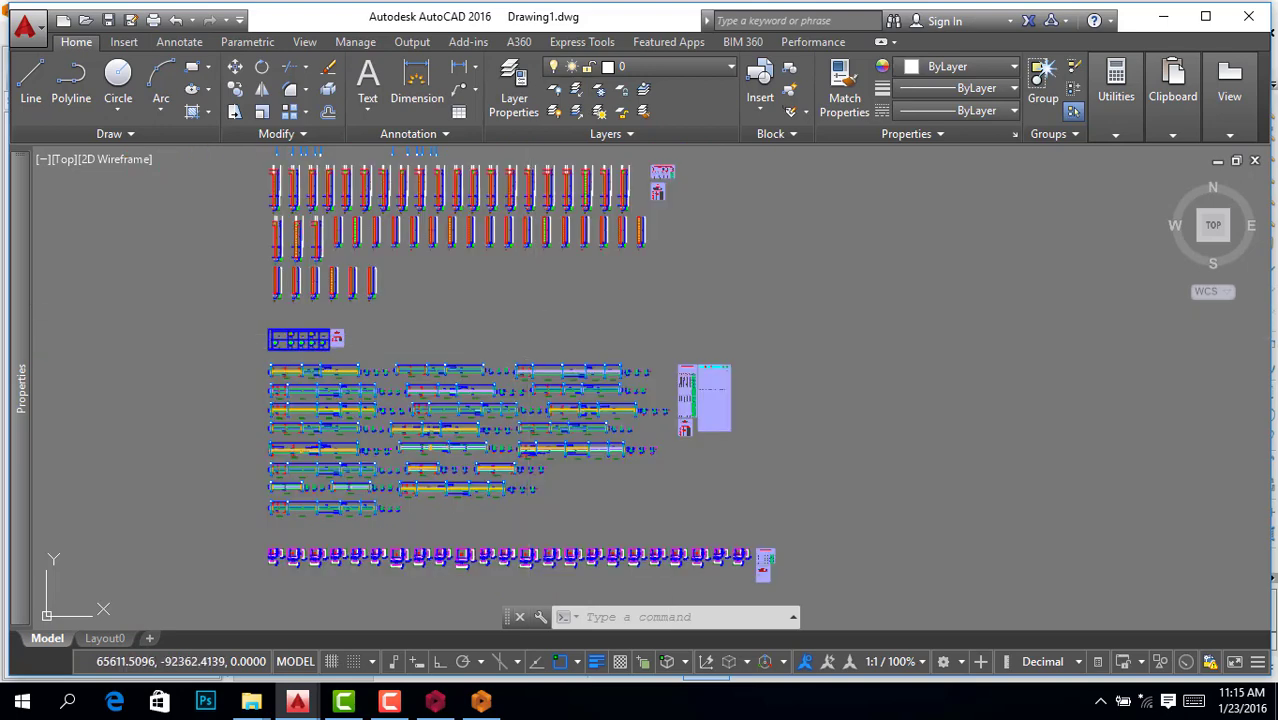
click(389, 701)
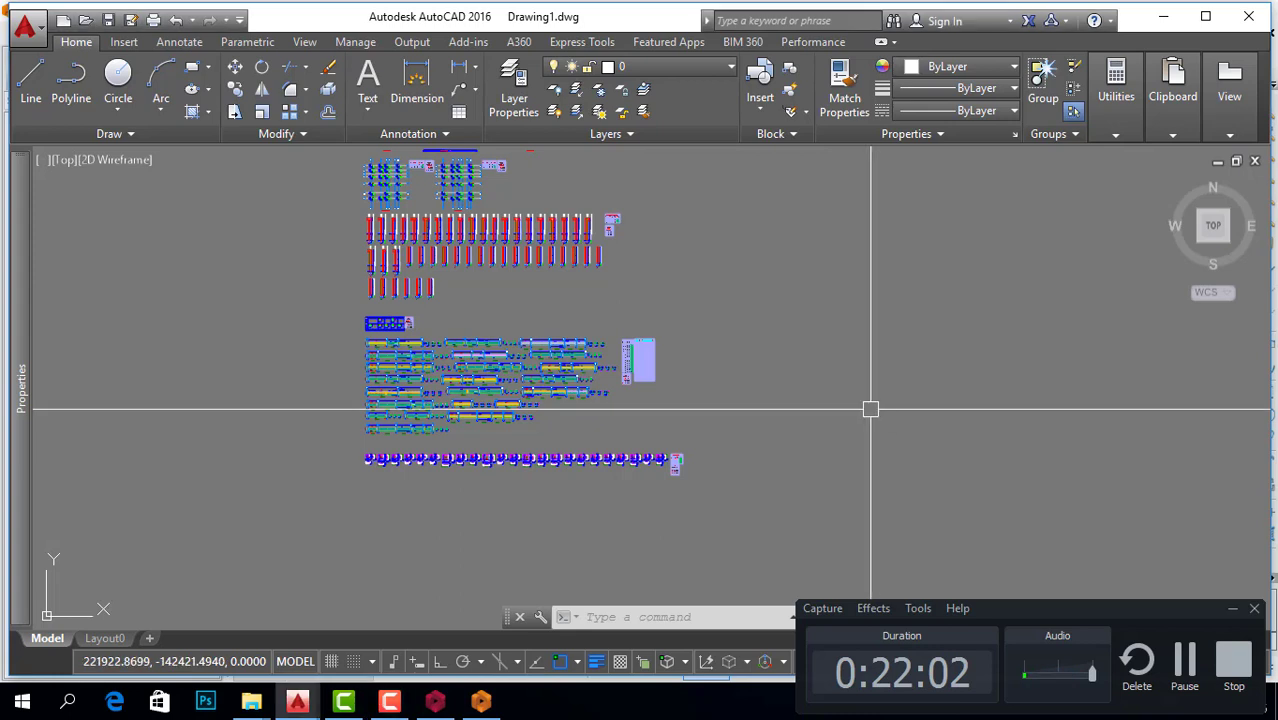
click(1232, 608)
scroll(735, 430, down, 1)
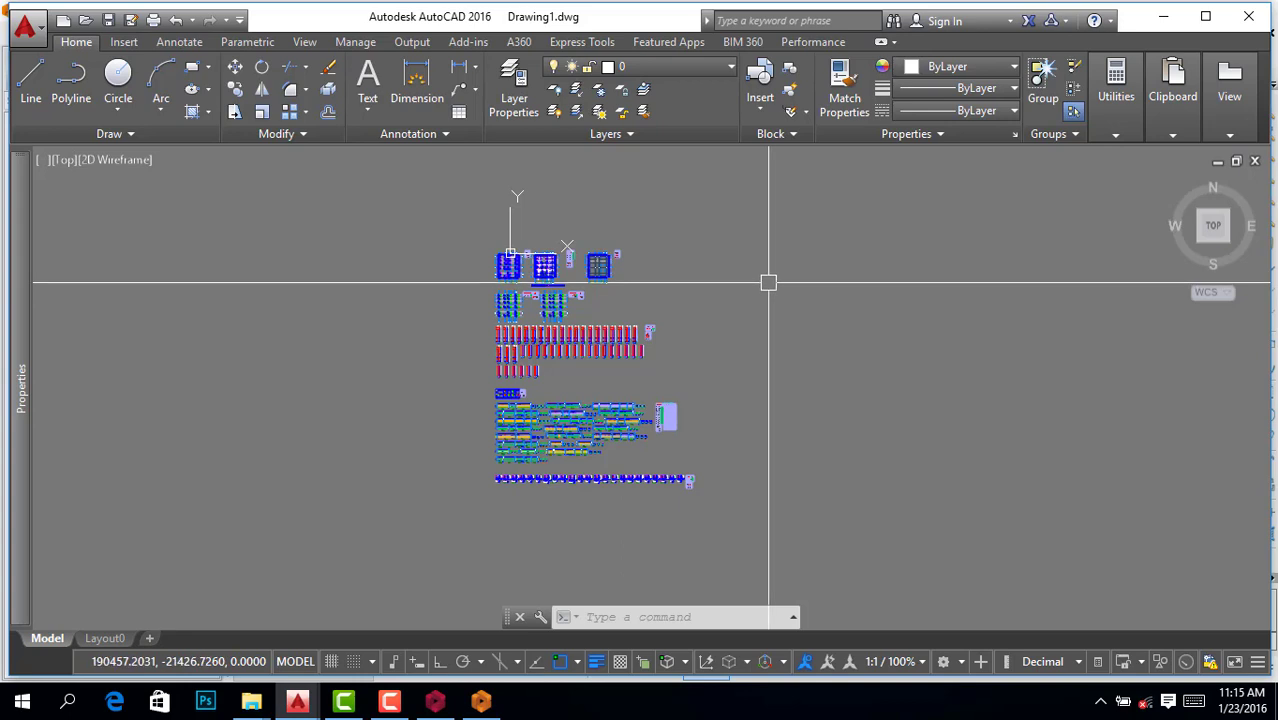
scroll(753, 249, up, 4)
scroll(765, 265, down, 2)
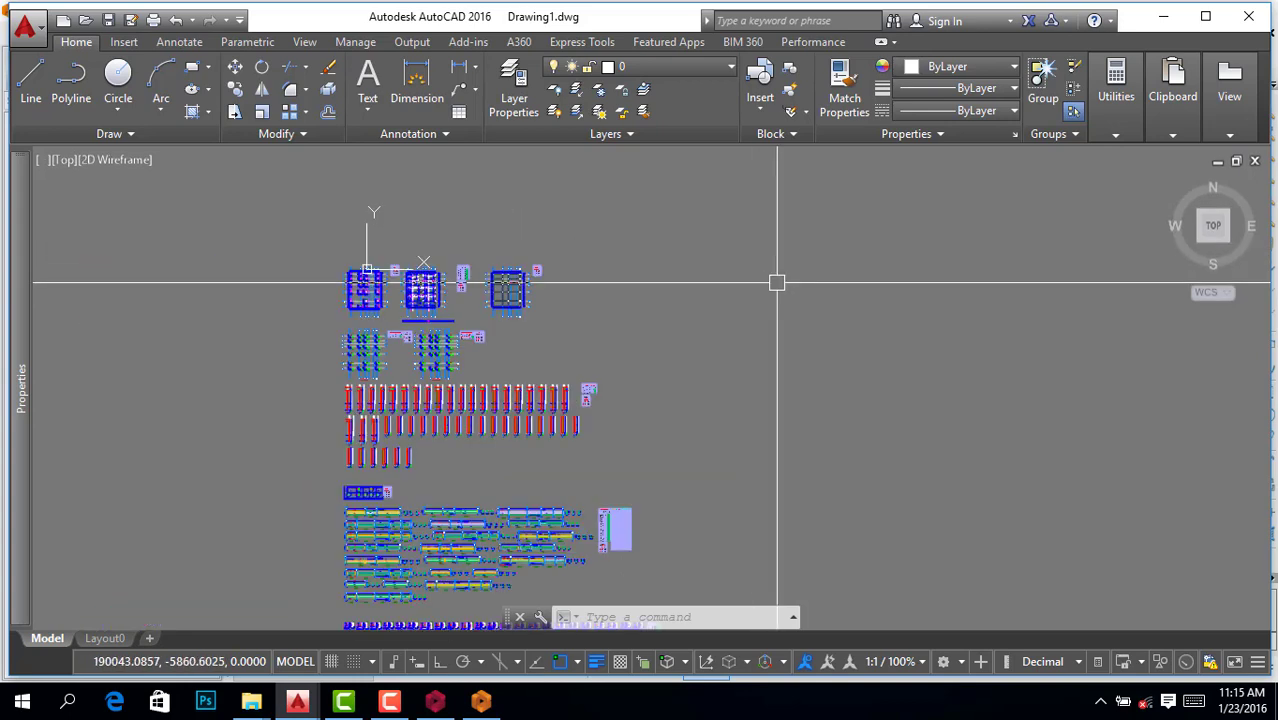